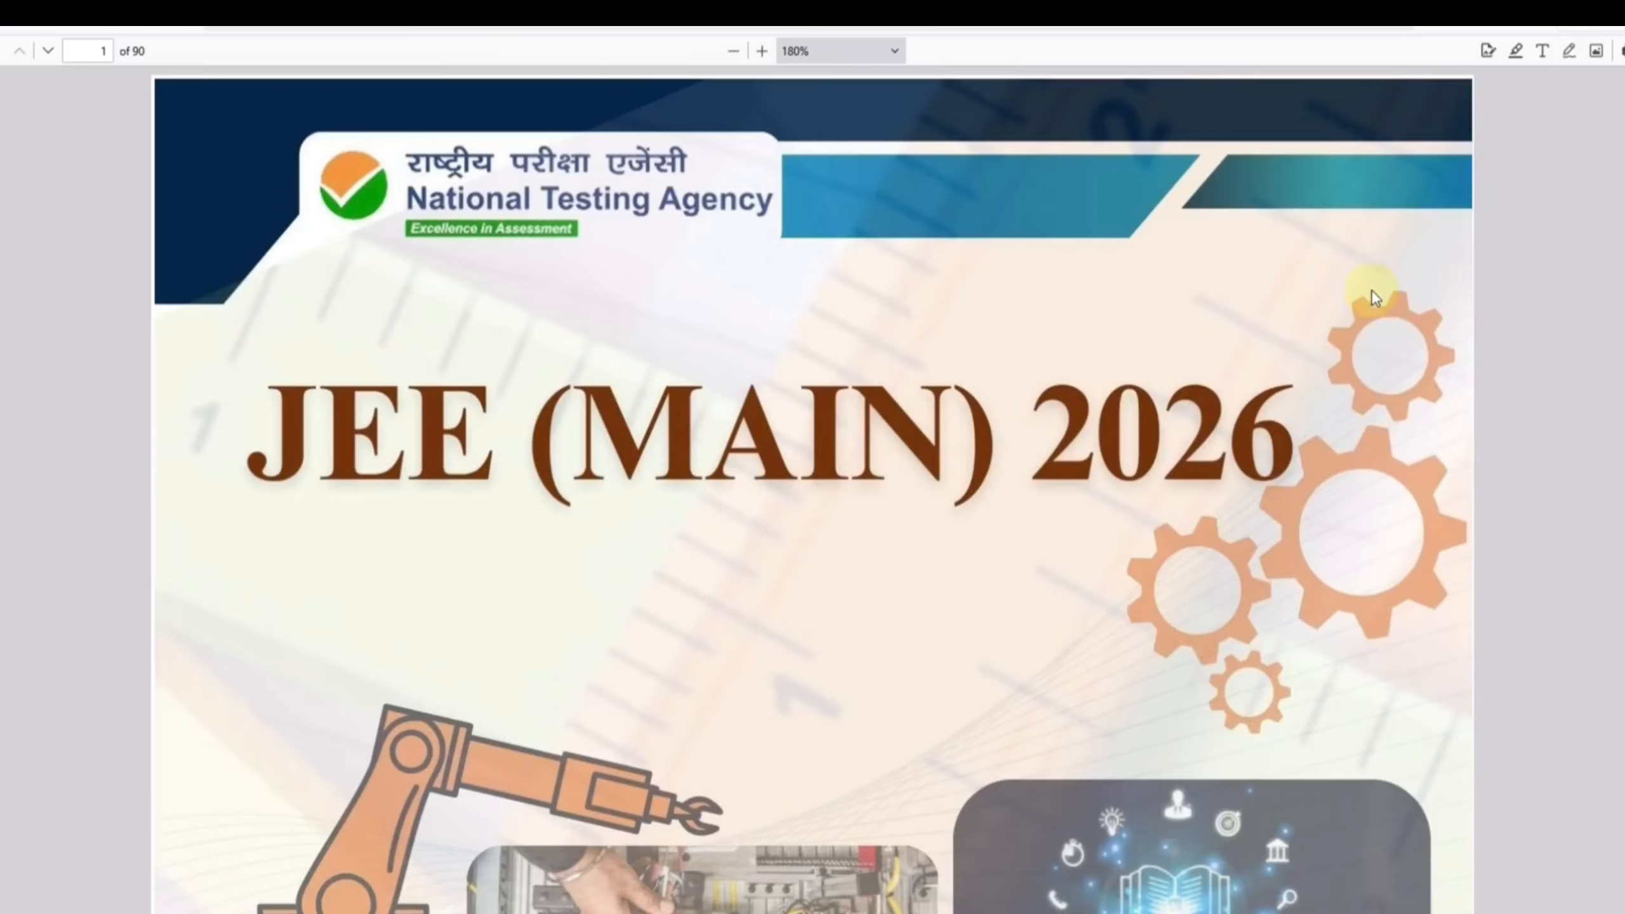
Review the JEE (Main) 2026 Information Bulletin from the table of contents through the important dates for Session 1 and Session 2
scroll(1372, 289, down, 20)
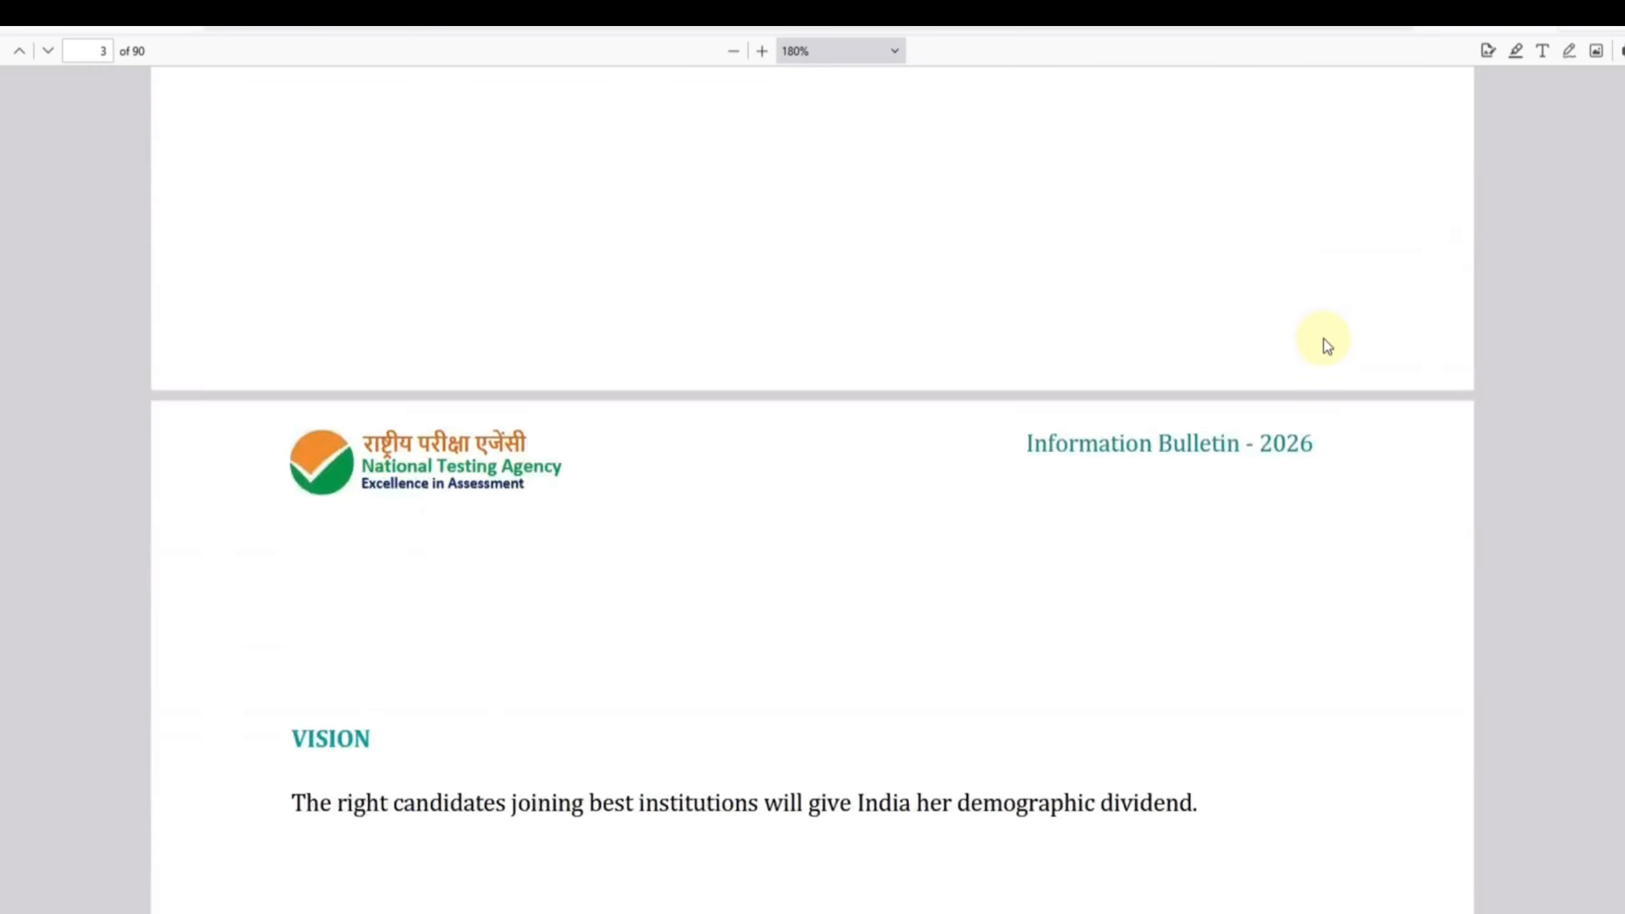
scroll(1323, 339, down, 15)
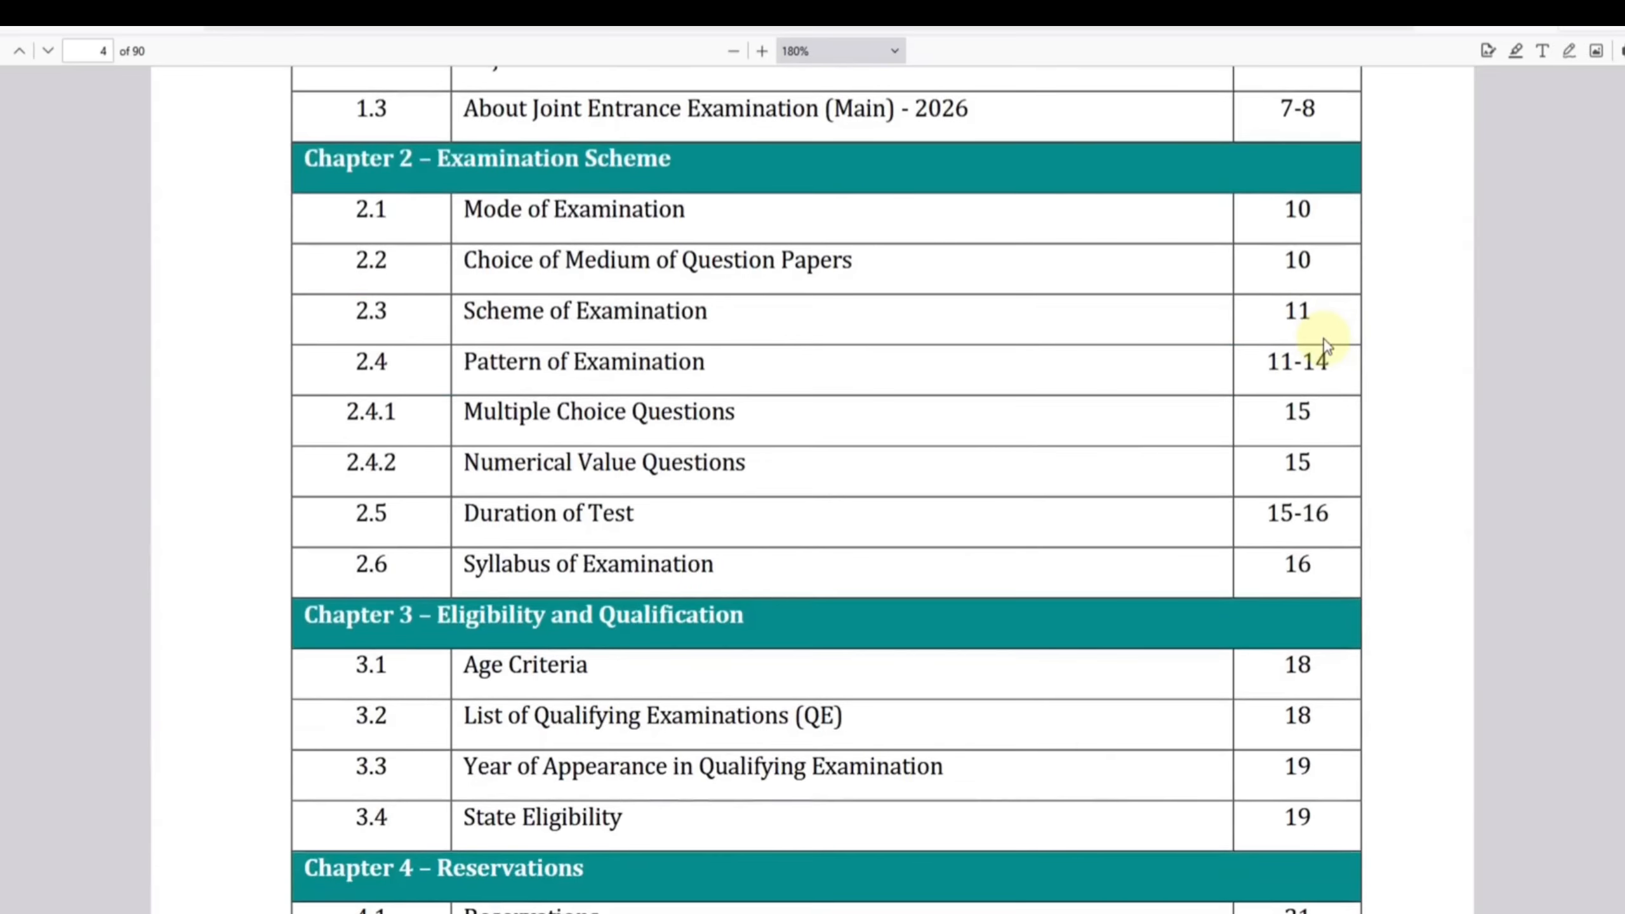
scroll(1323, 339, up, 5)
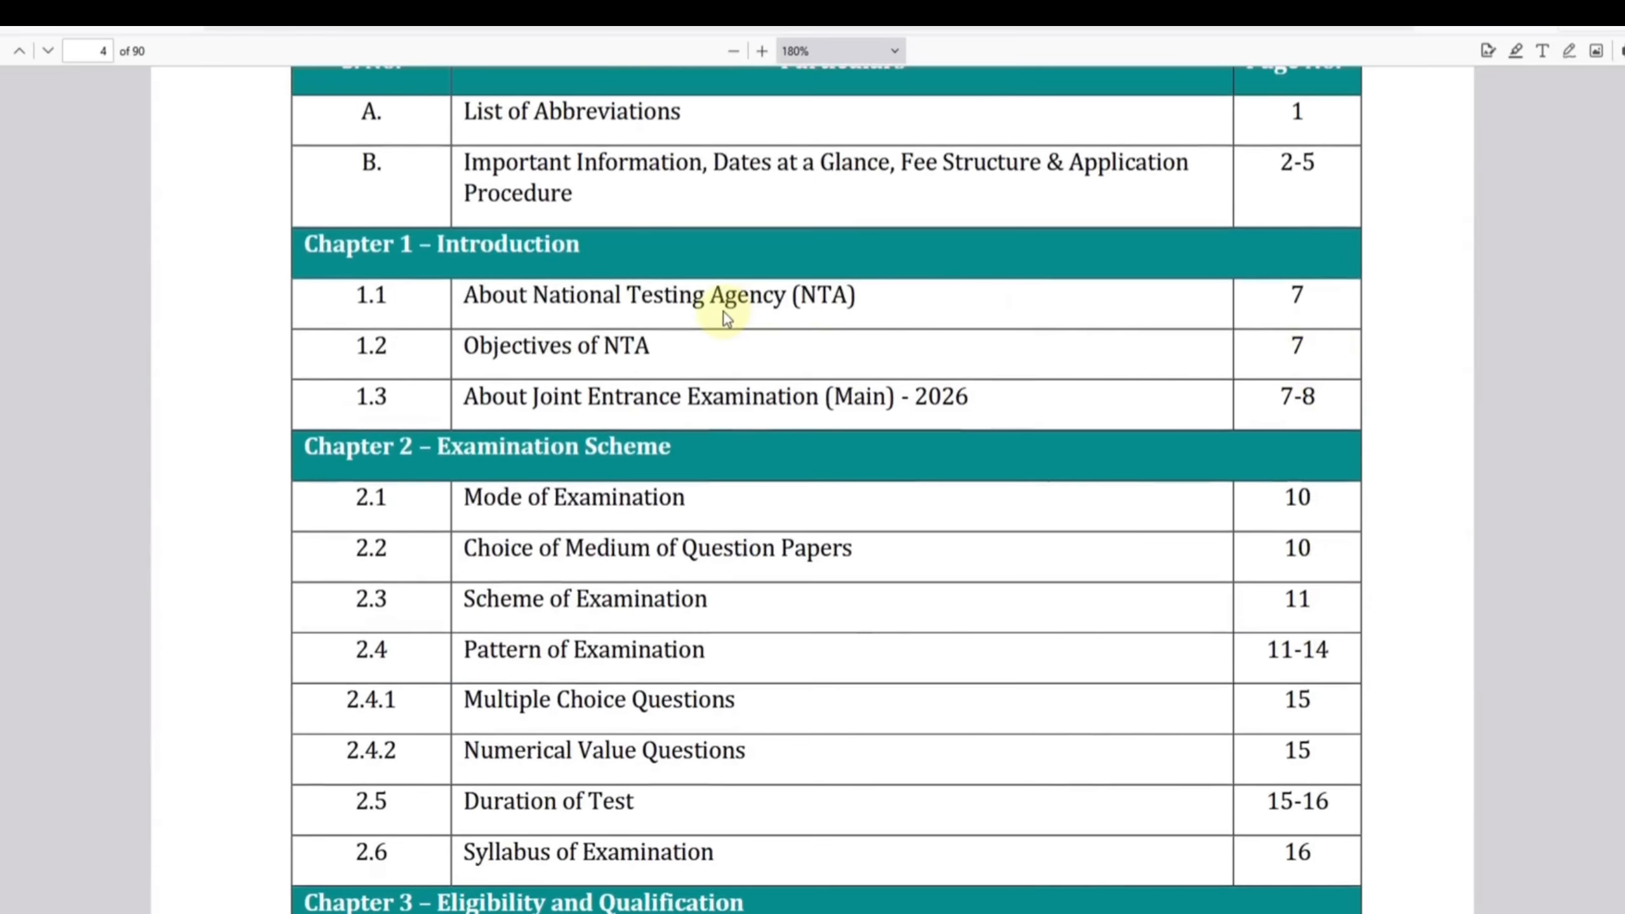
scroll(728, 424, down, 2)
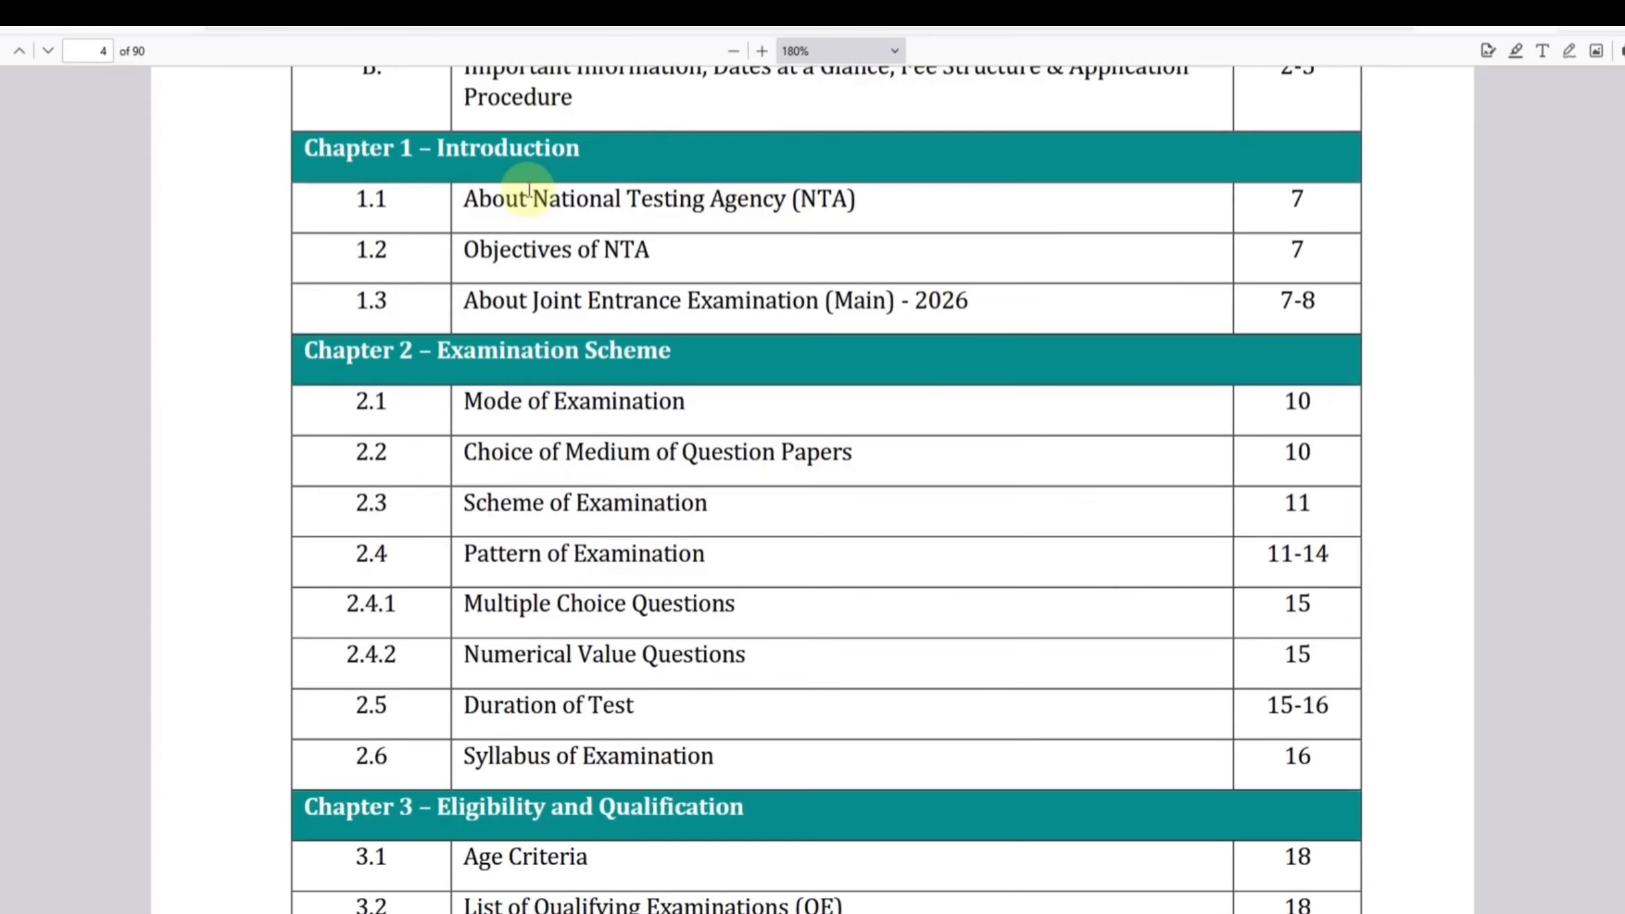
scroll(633, 397, down, 6)
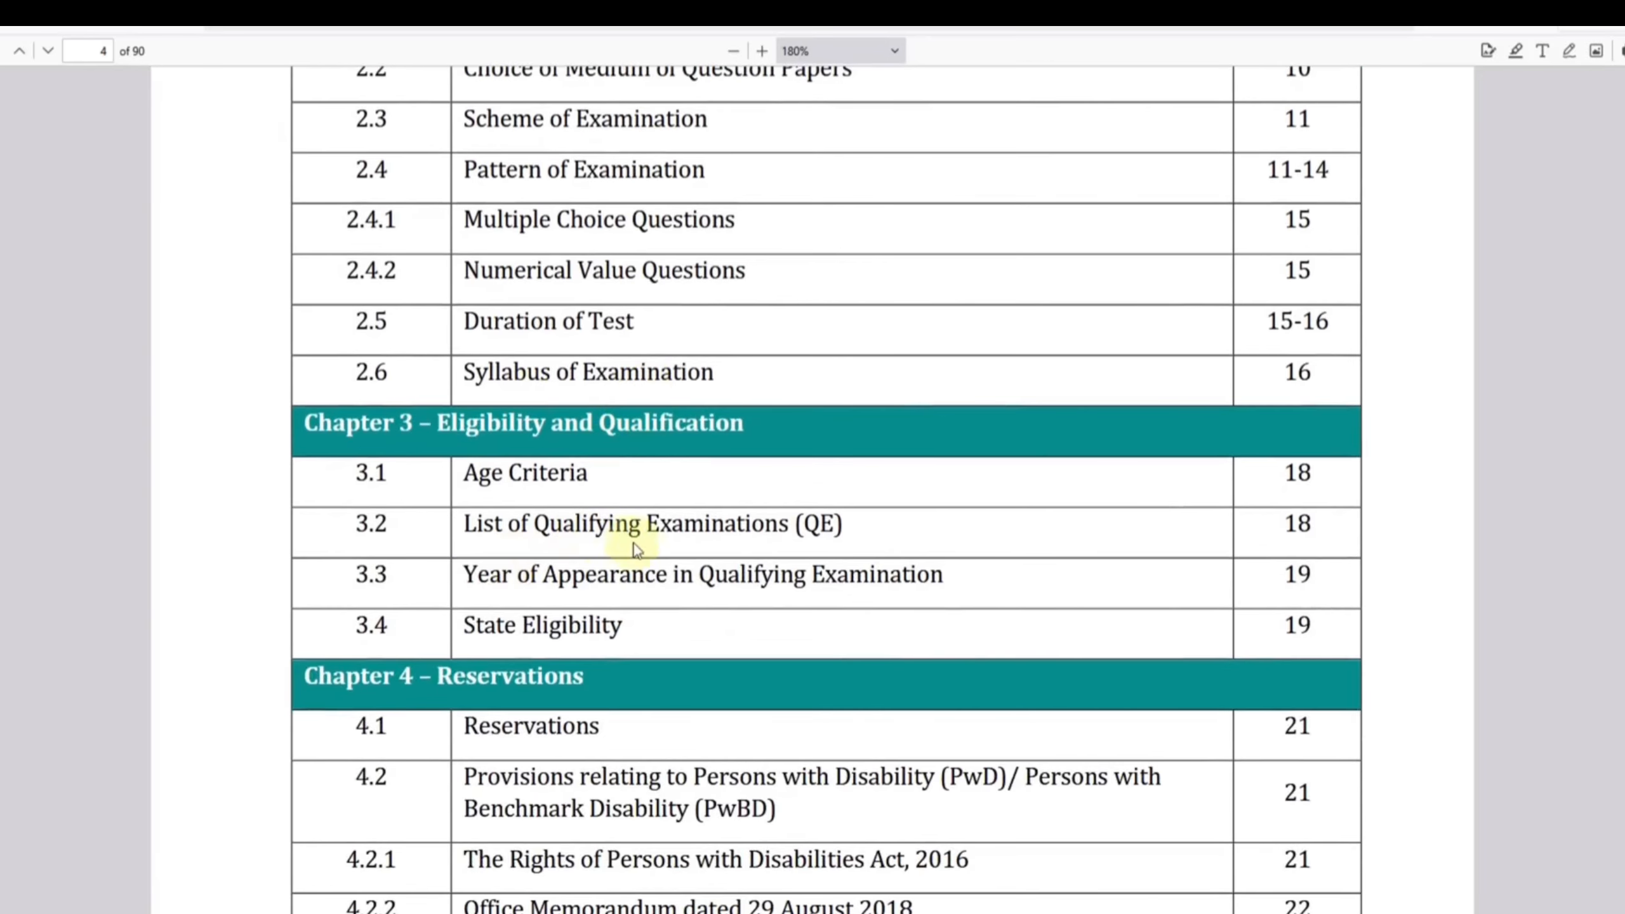
scroll(693, 554, down, 20)
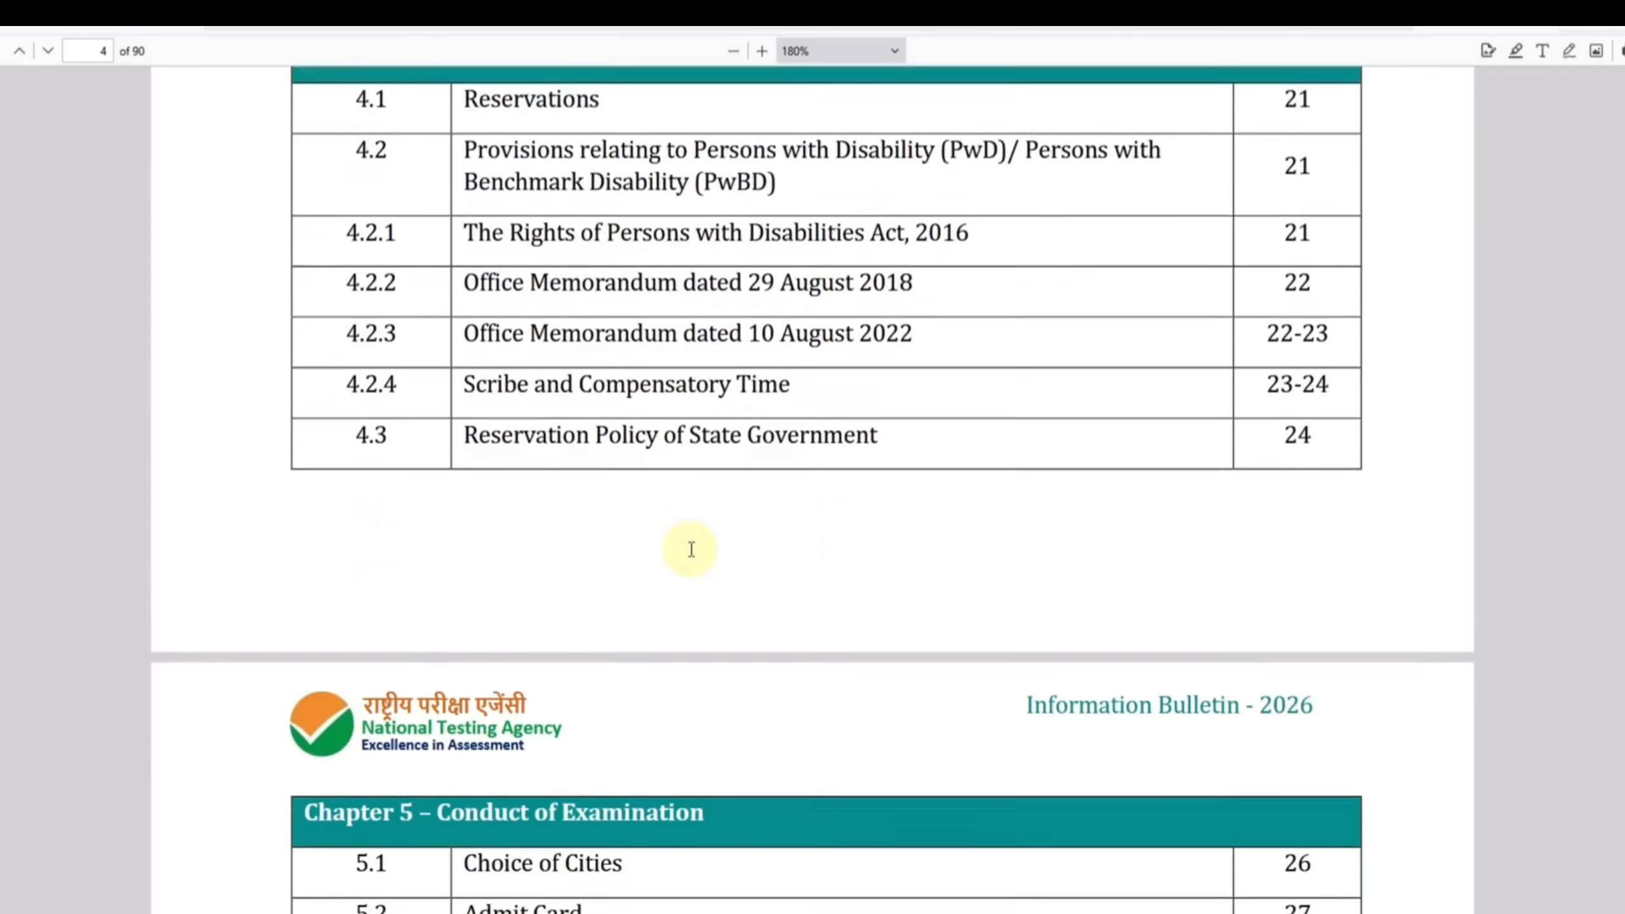
scroll(691, 549, down, 20)
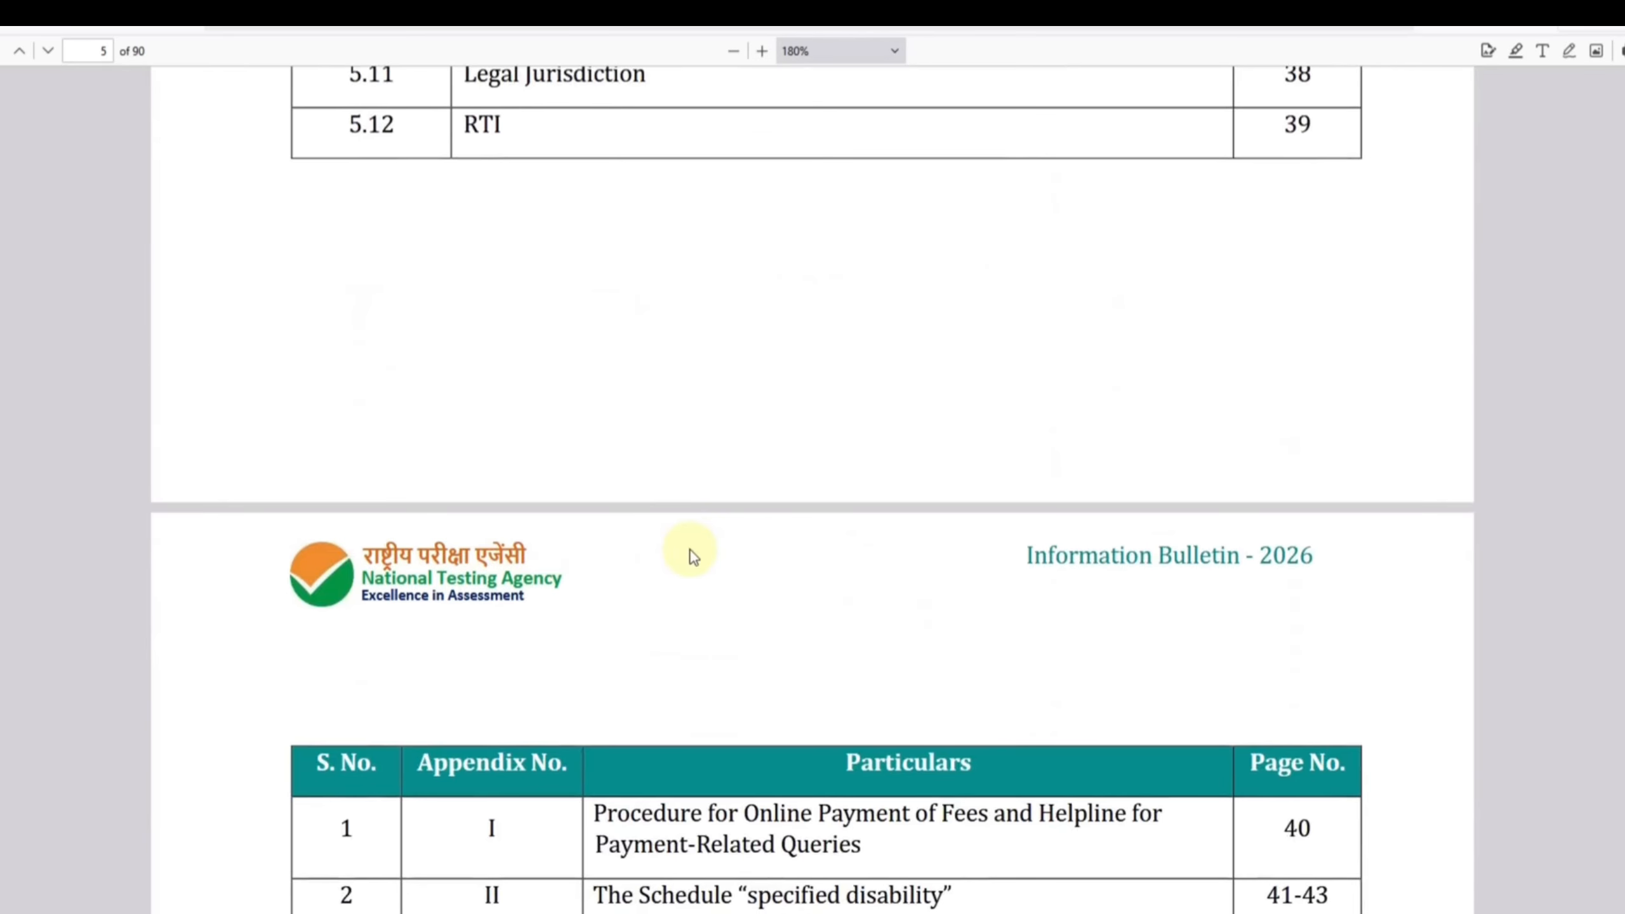
scroll(693, 554, down, 20)
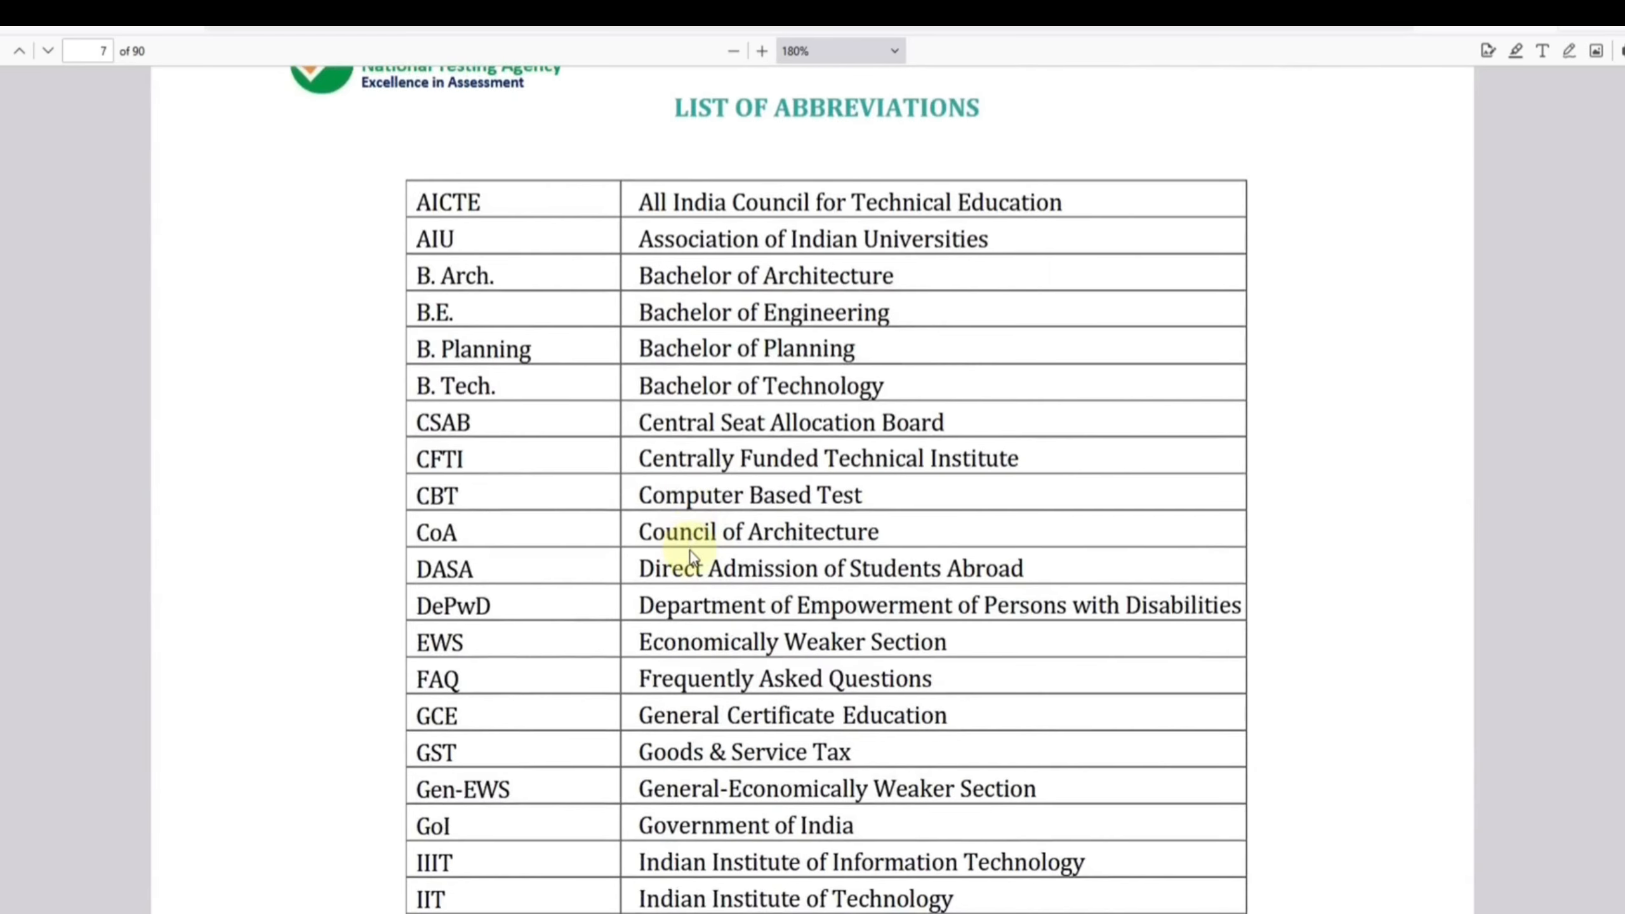
scroll(691, 551, down, 5)
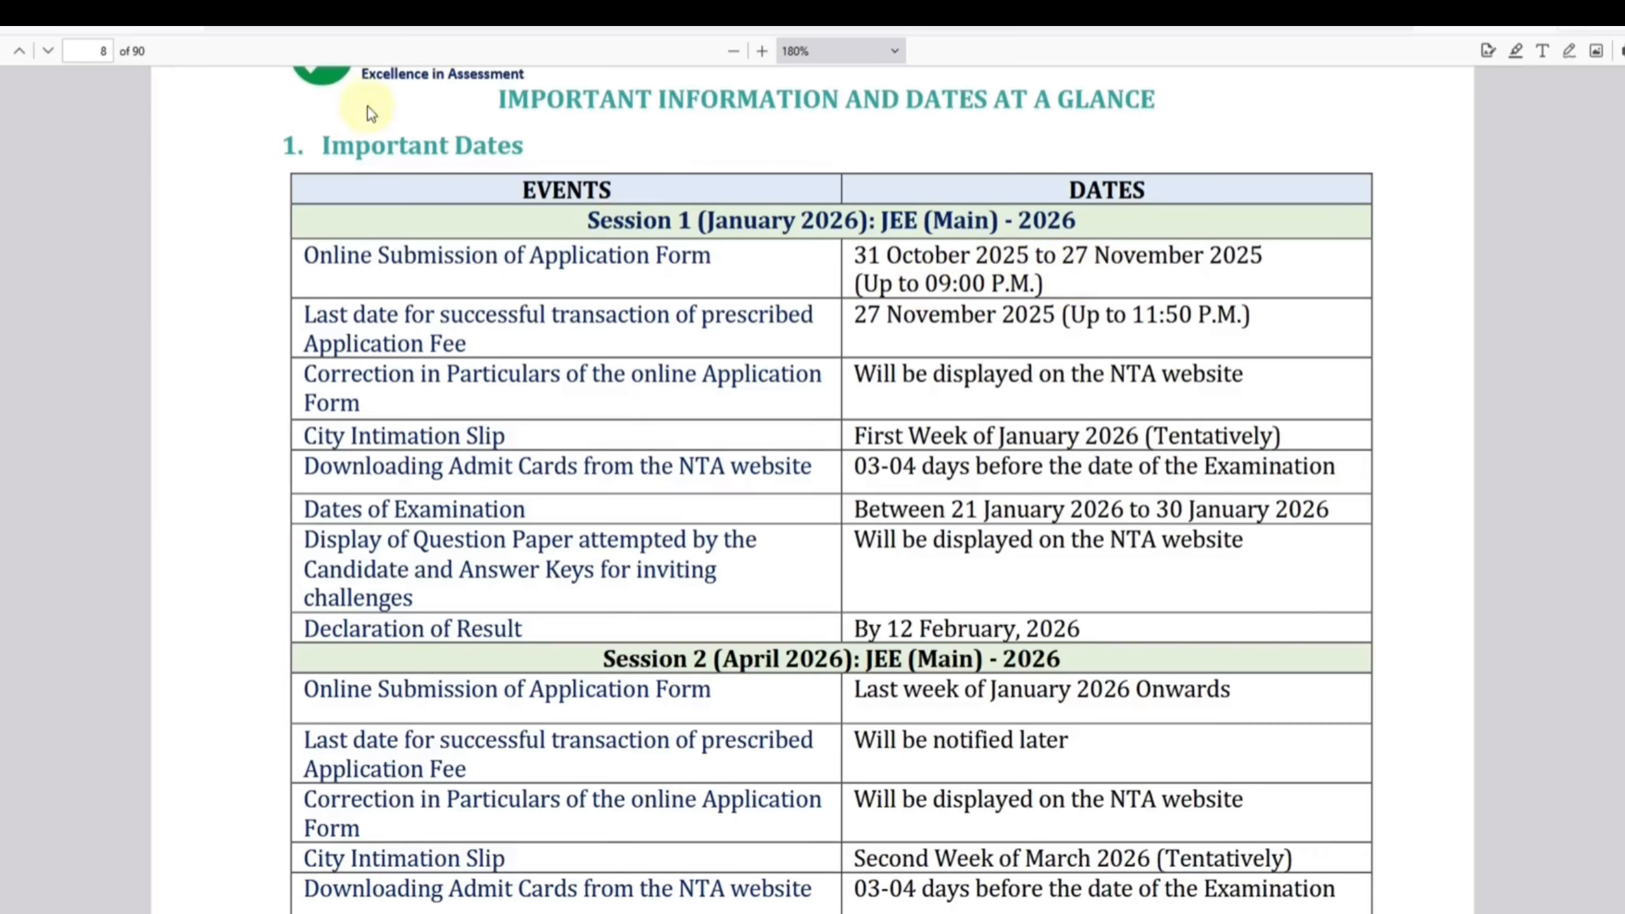
Switch to the JEE(Main) 2026 Session 1 portal and start a new candidate registration
click(288, 11)
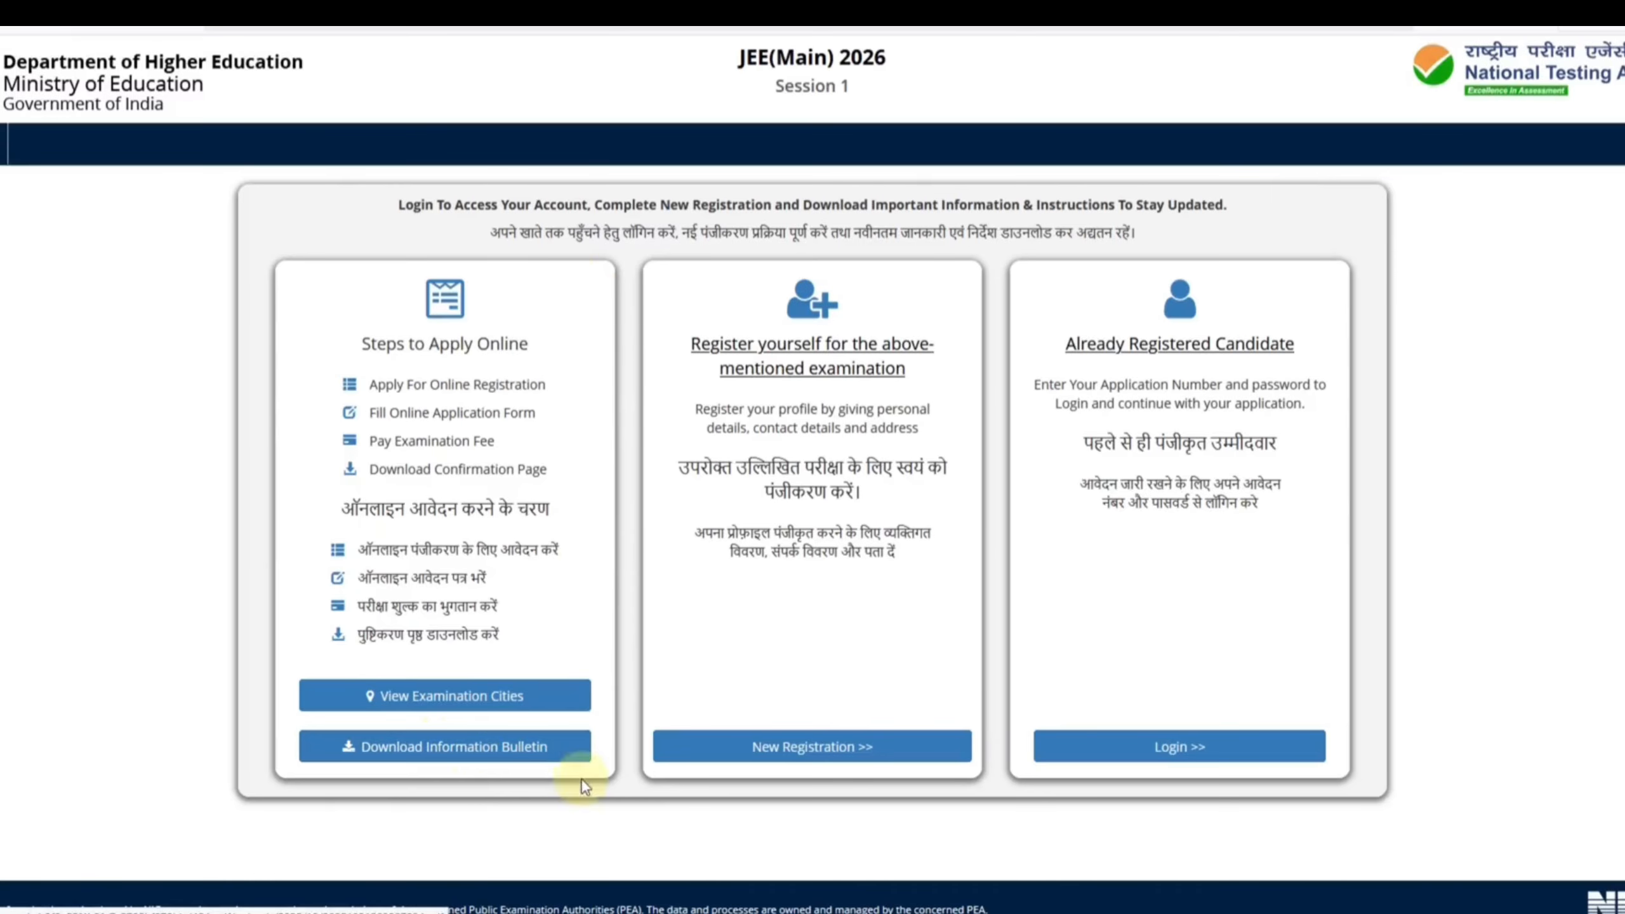
click(804, 755)
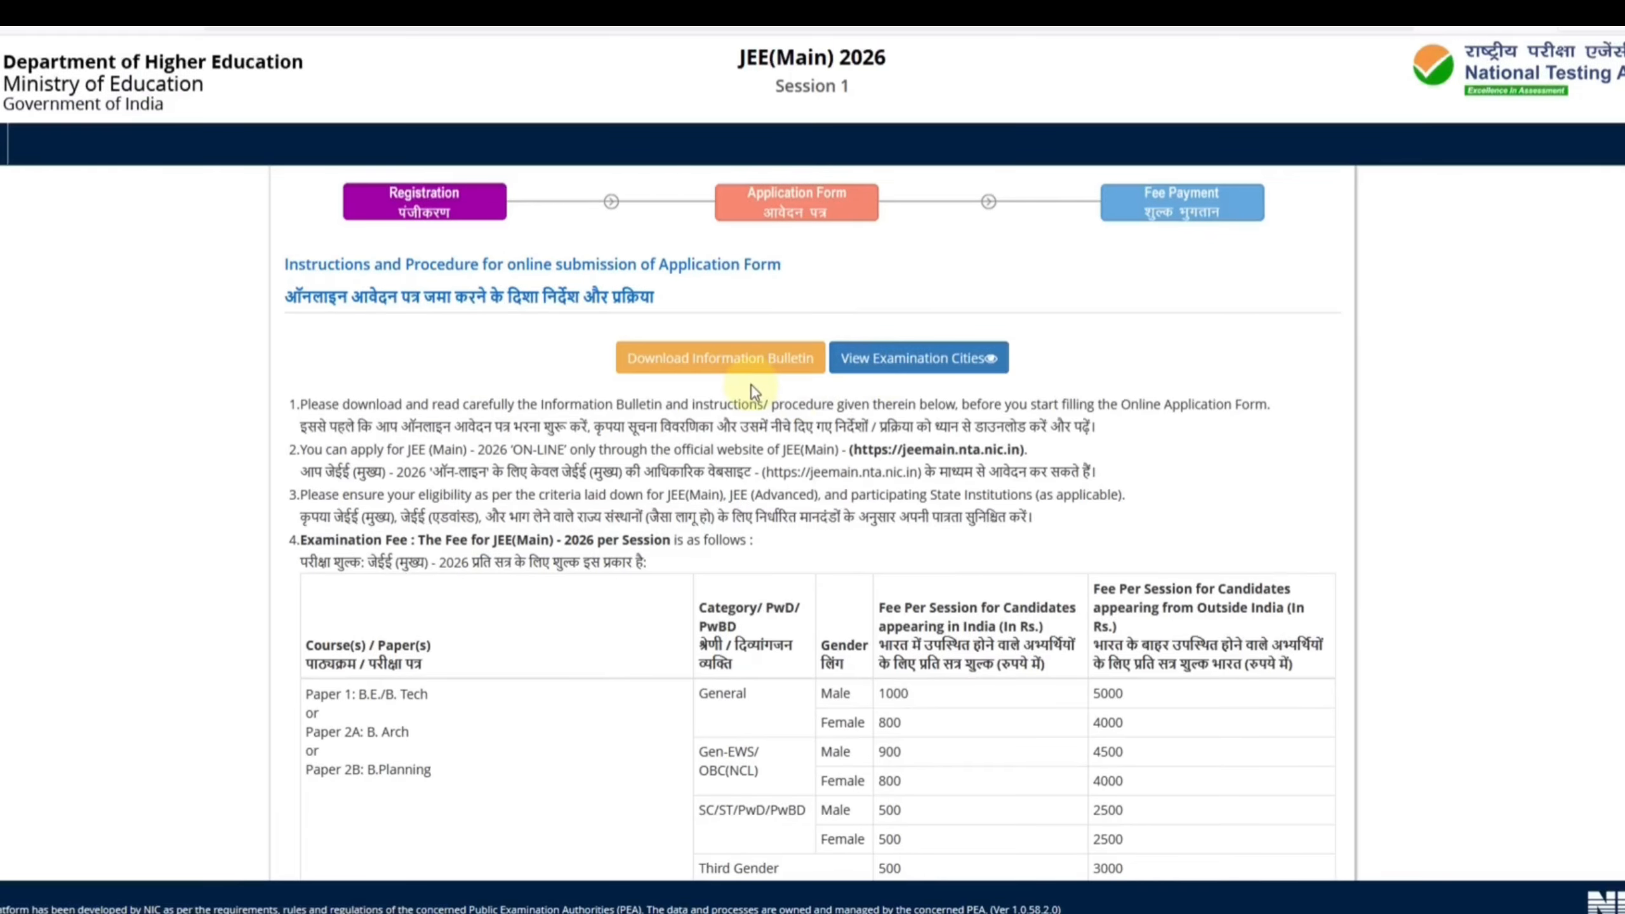
Read the application instructions covering examination fees, scanned document requirements, fee payment, the password policy and password reset
scroll(752, 384, down, 5)
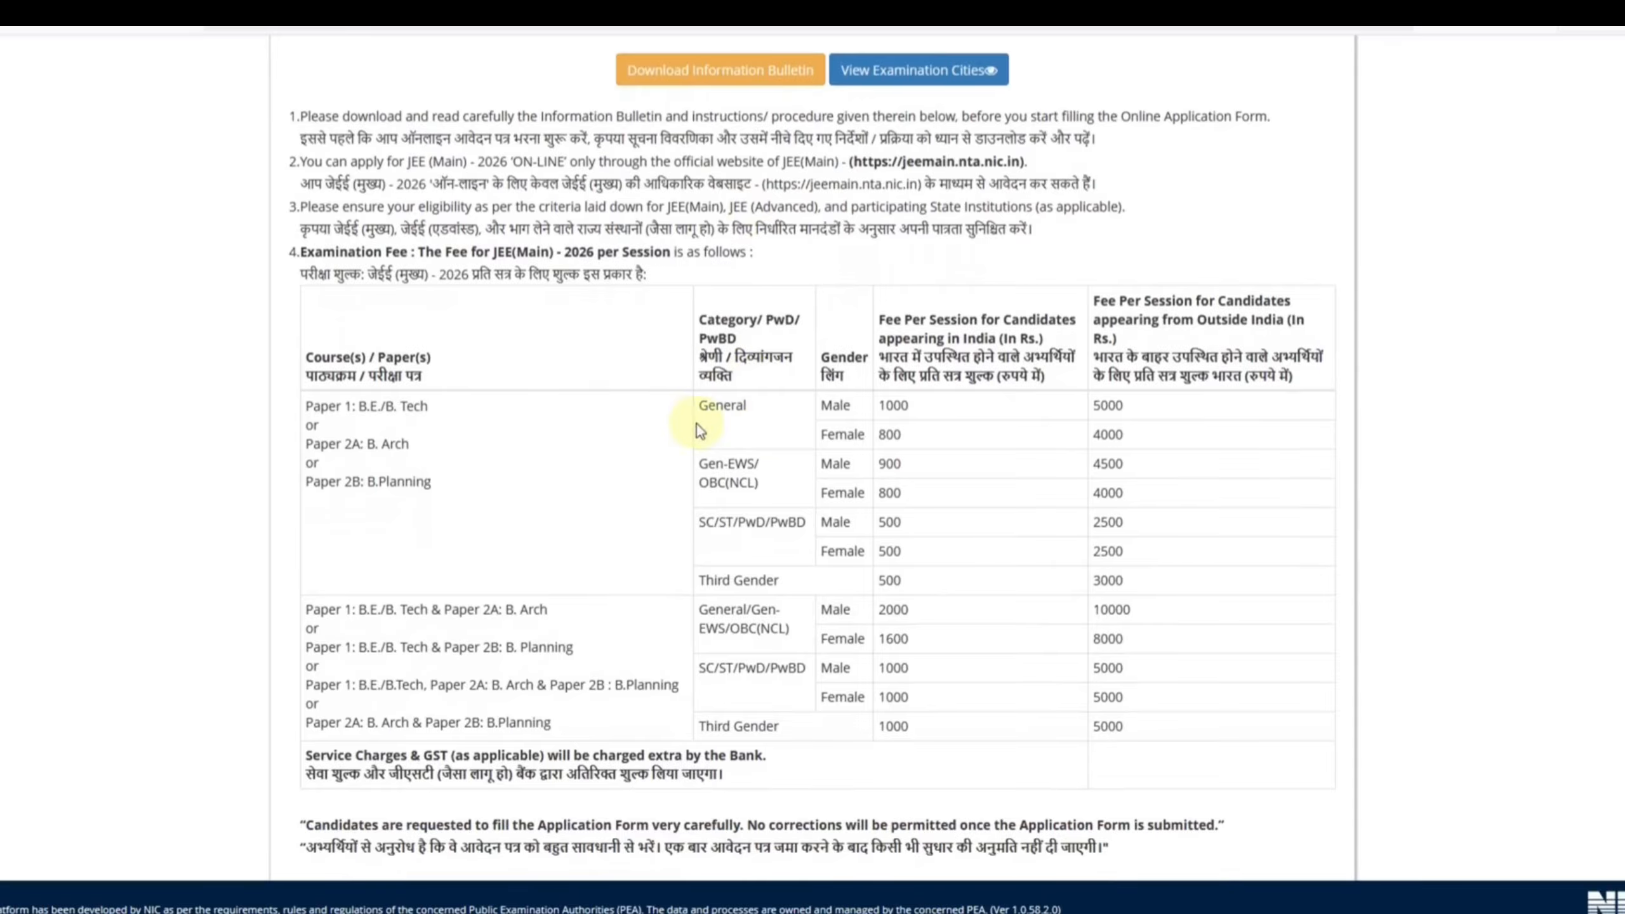
scroll(836, 649, down, 10)
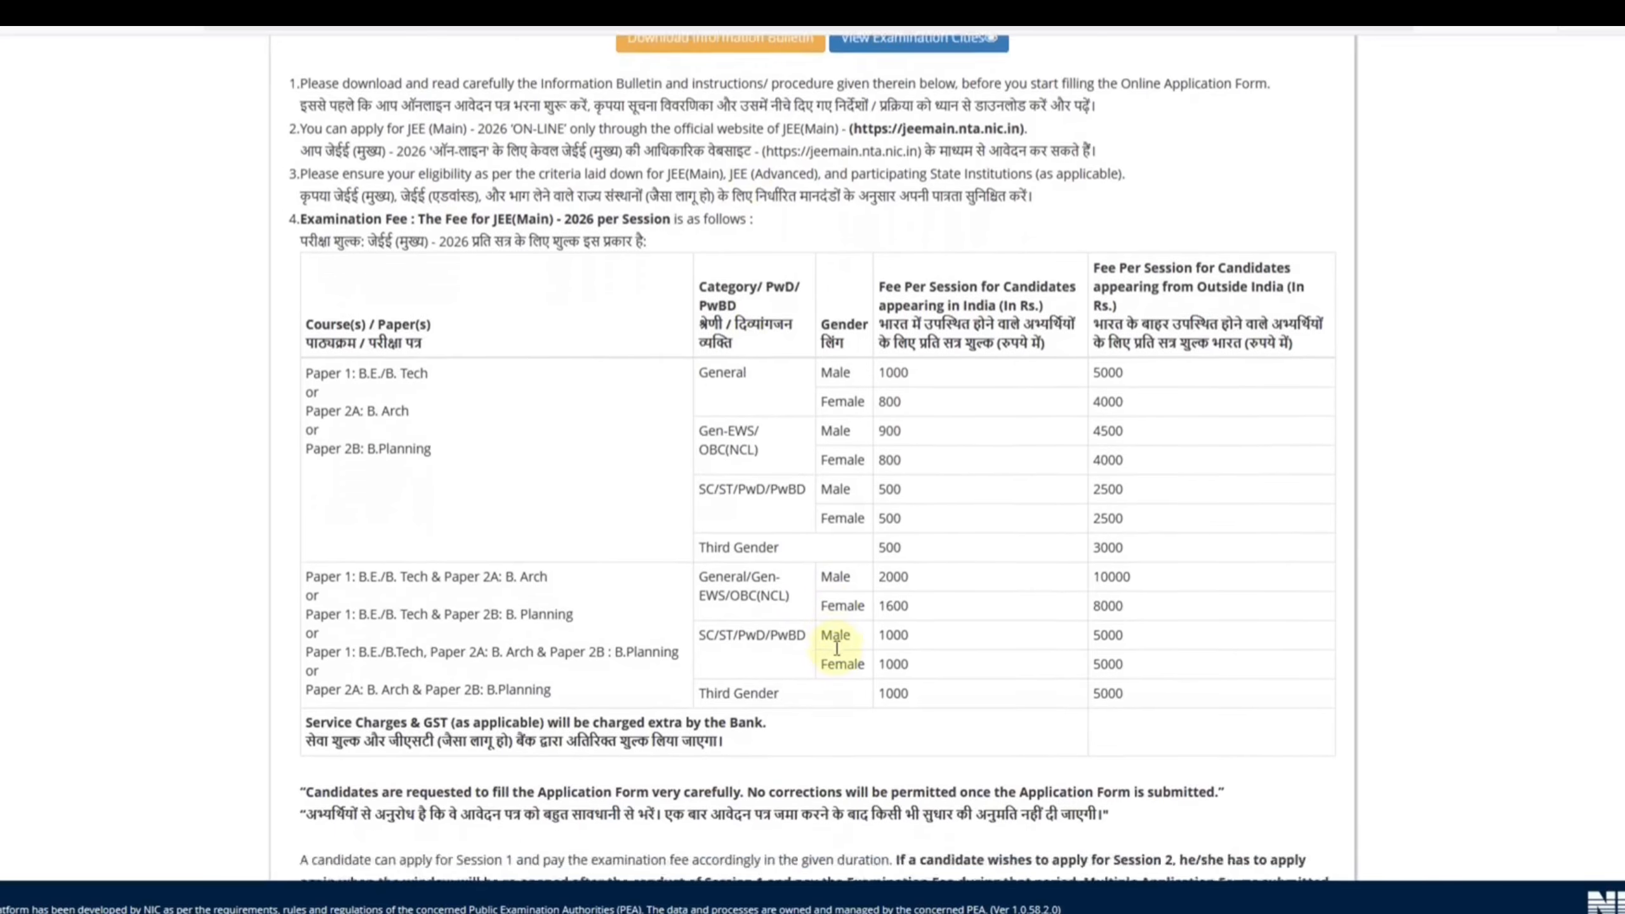
scroll(804, 640, down, 10)
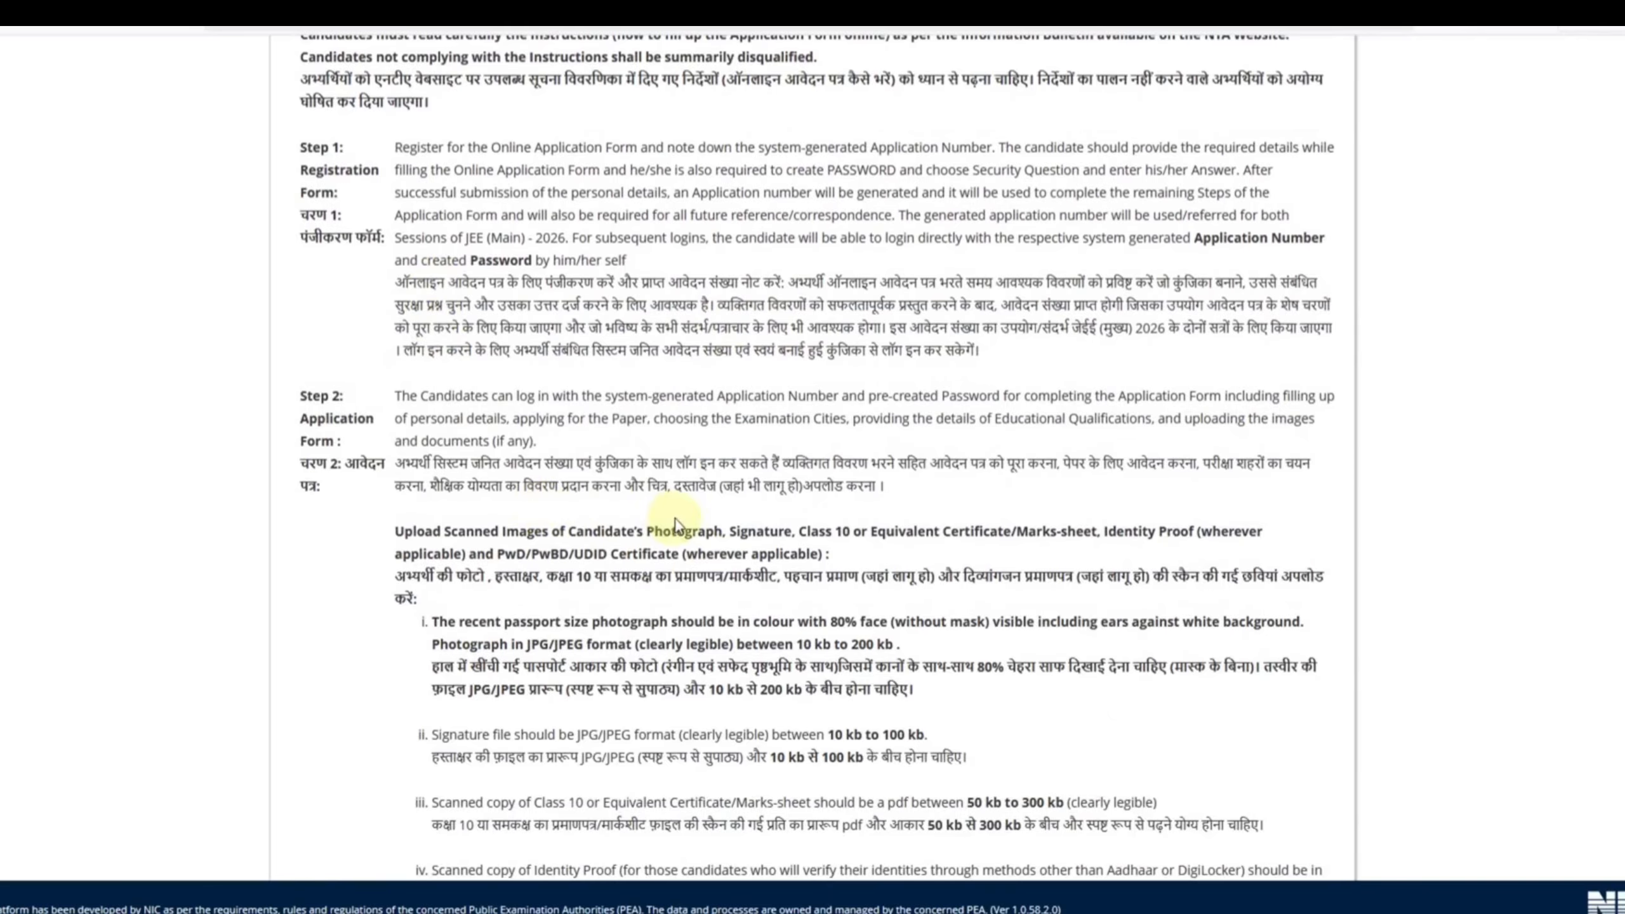
scroll(677, 522, down, 3)
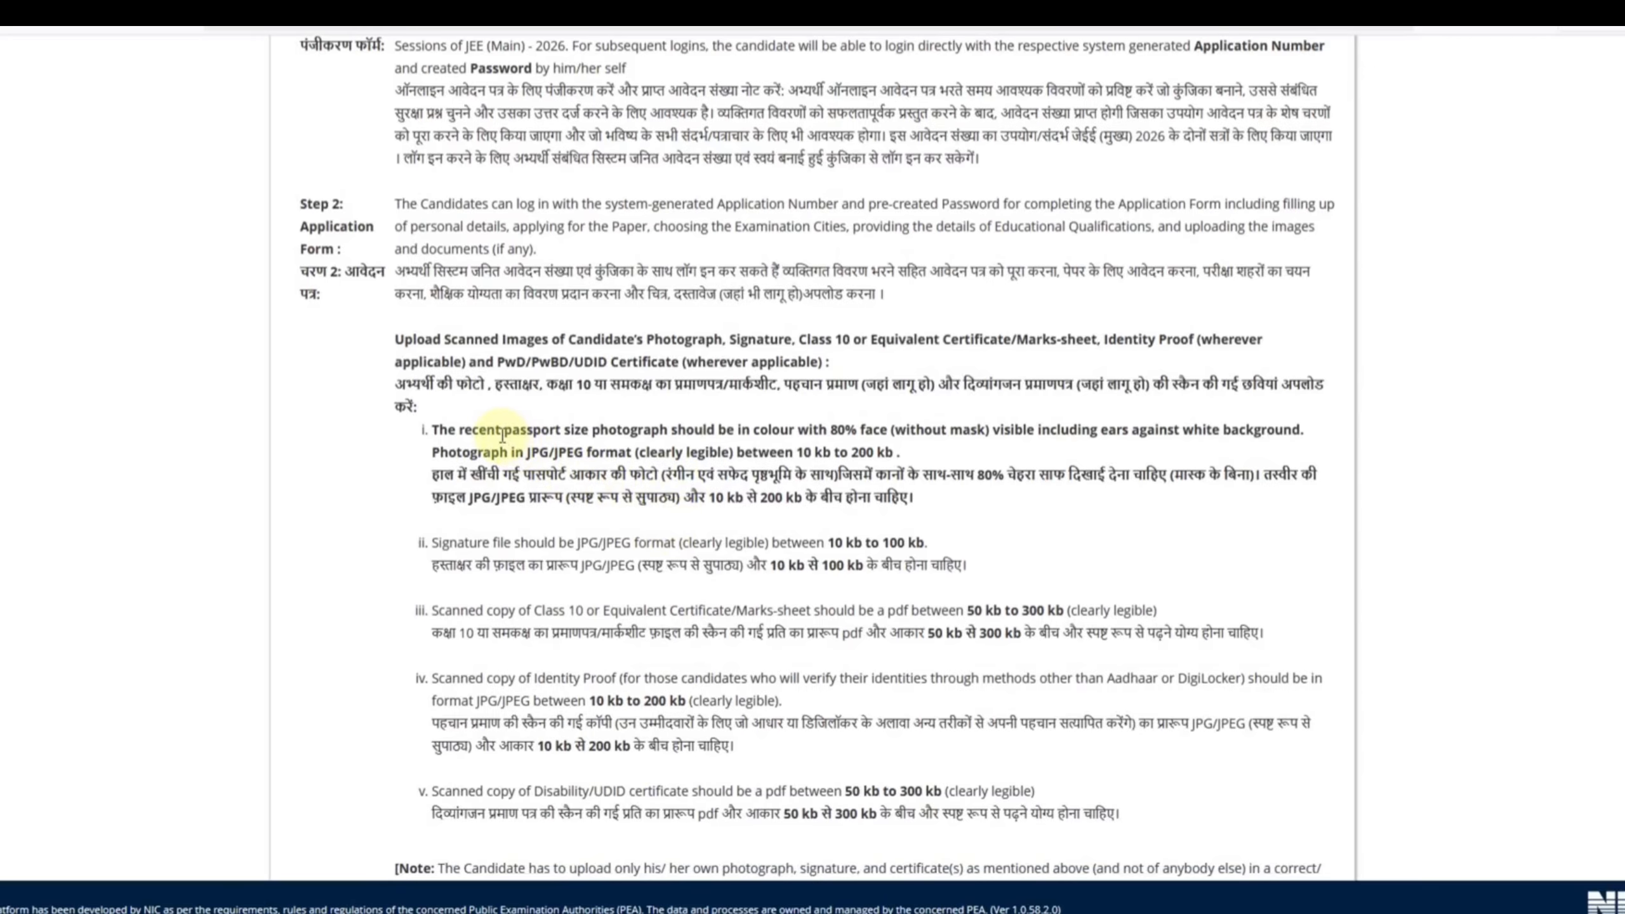
drag(502, 429, 708, 433)
click(747, 439)
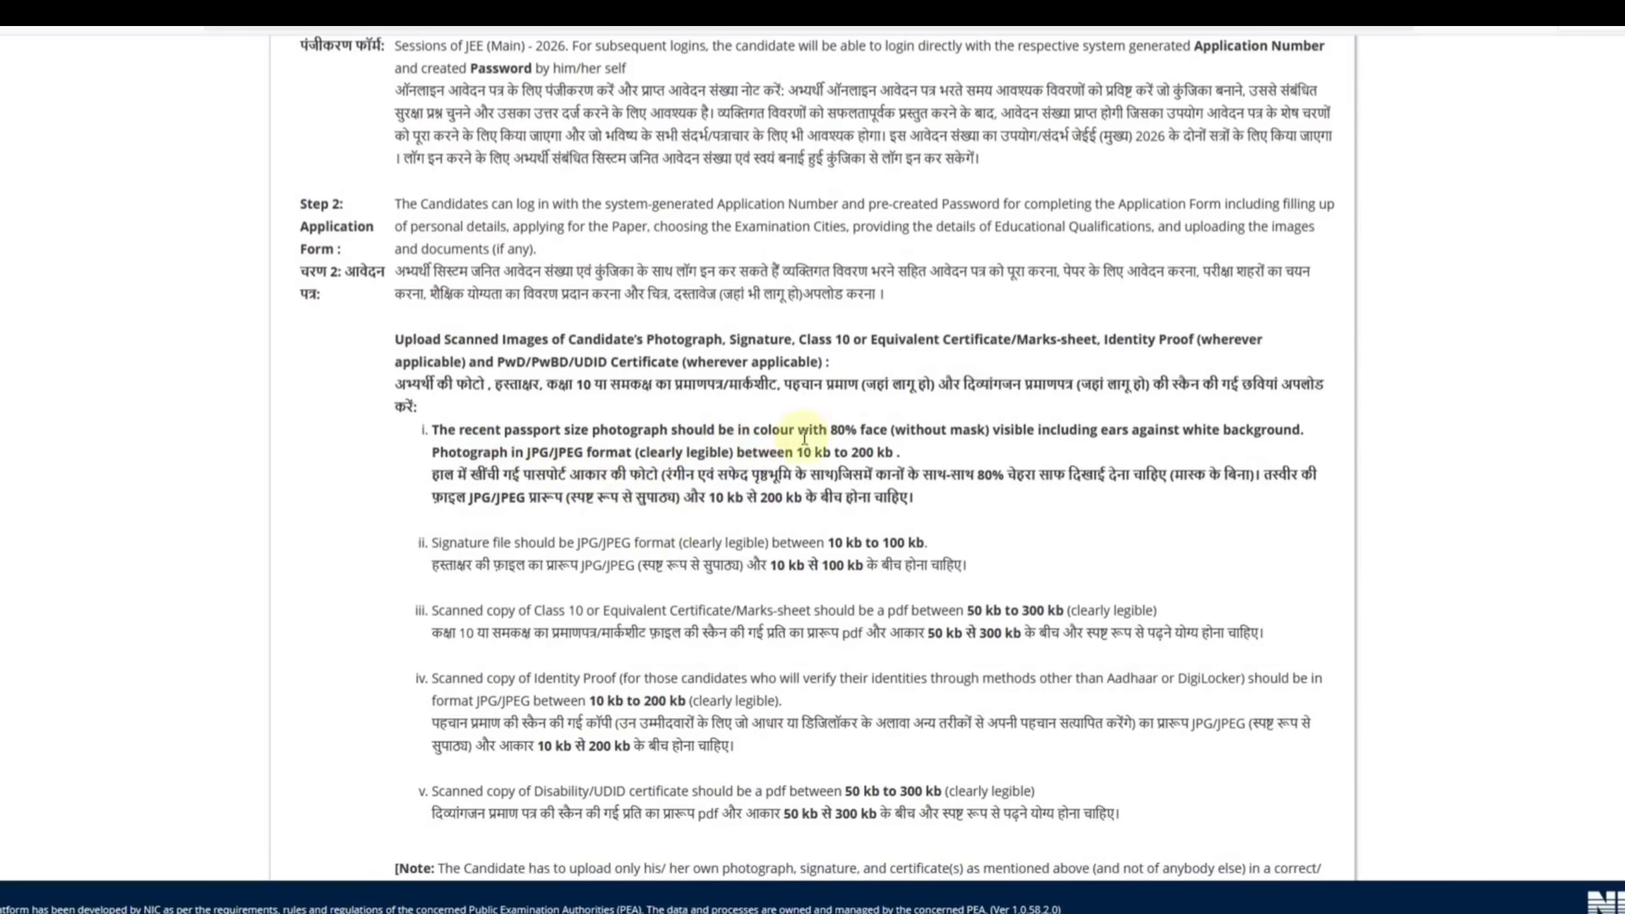
drag(1184, 433, 1221, 436)
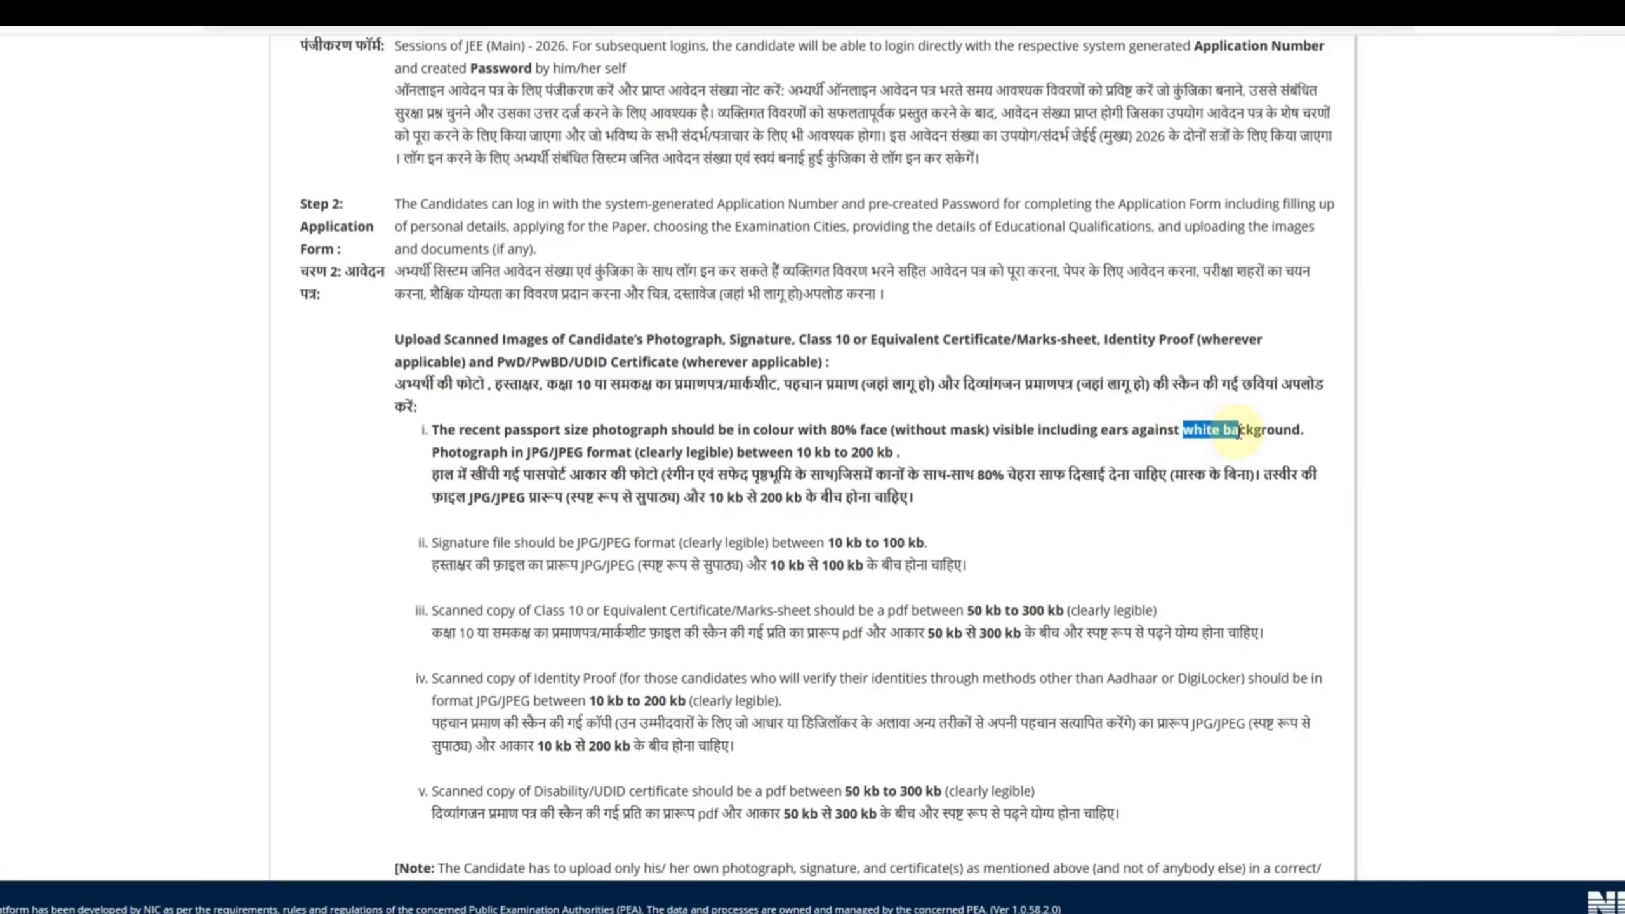
click(1035, 535)
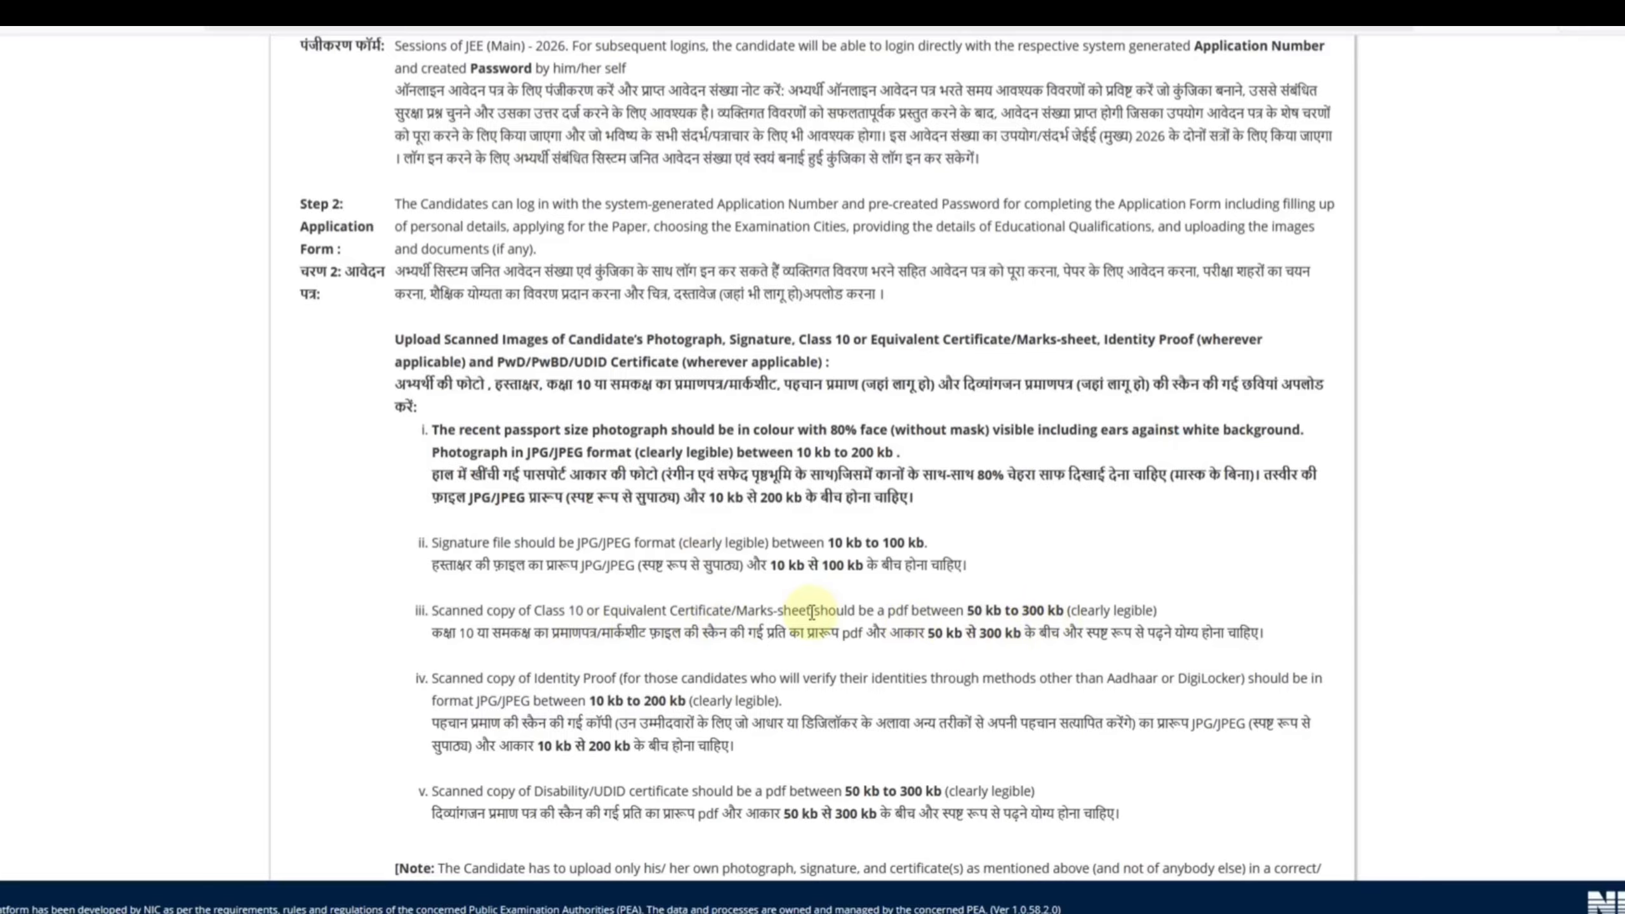
scroll(811, 612, down, 3)
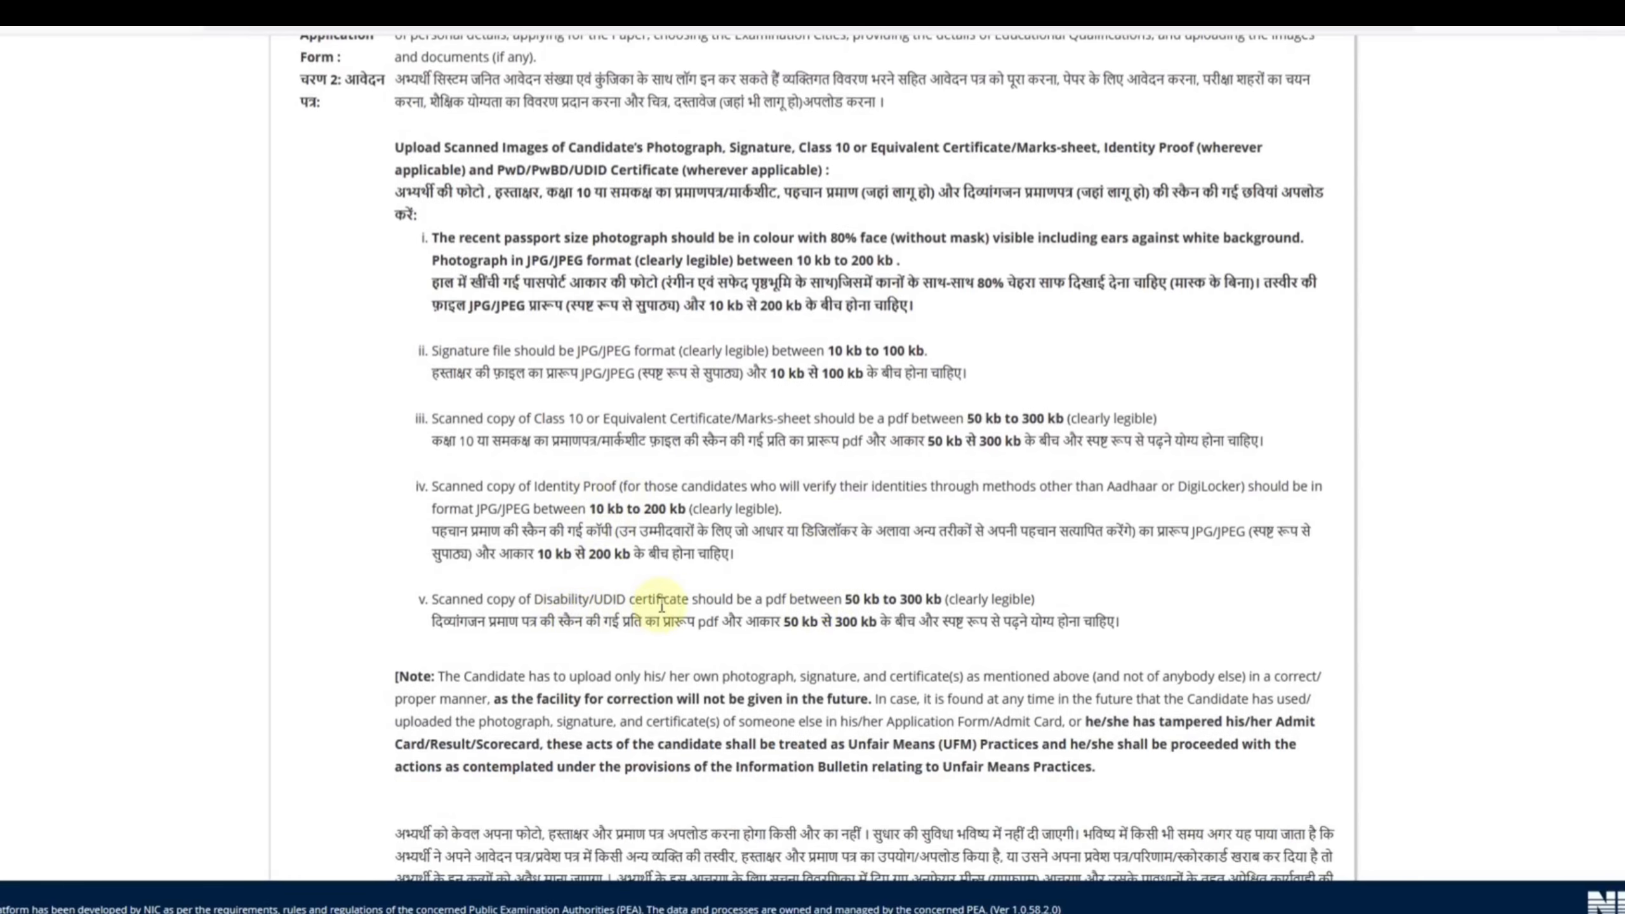
scroll(661, 605, down, 7)
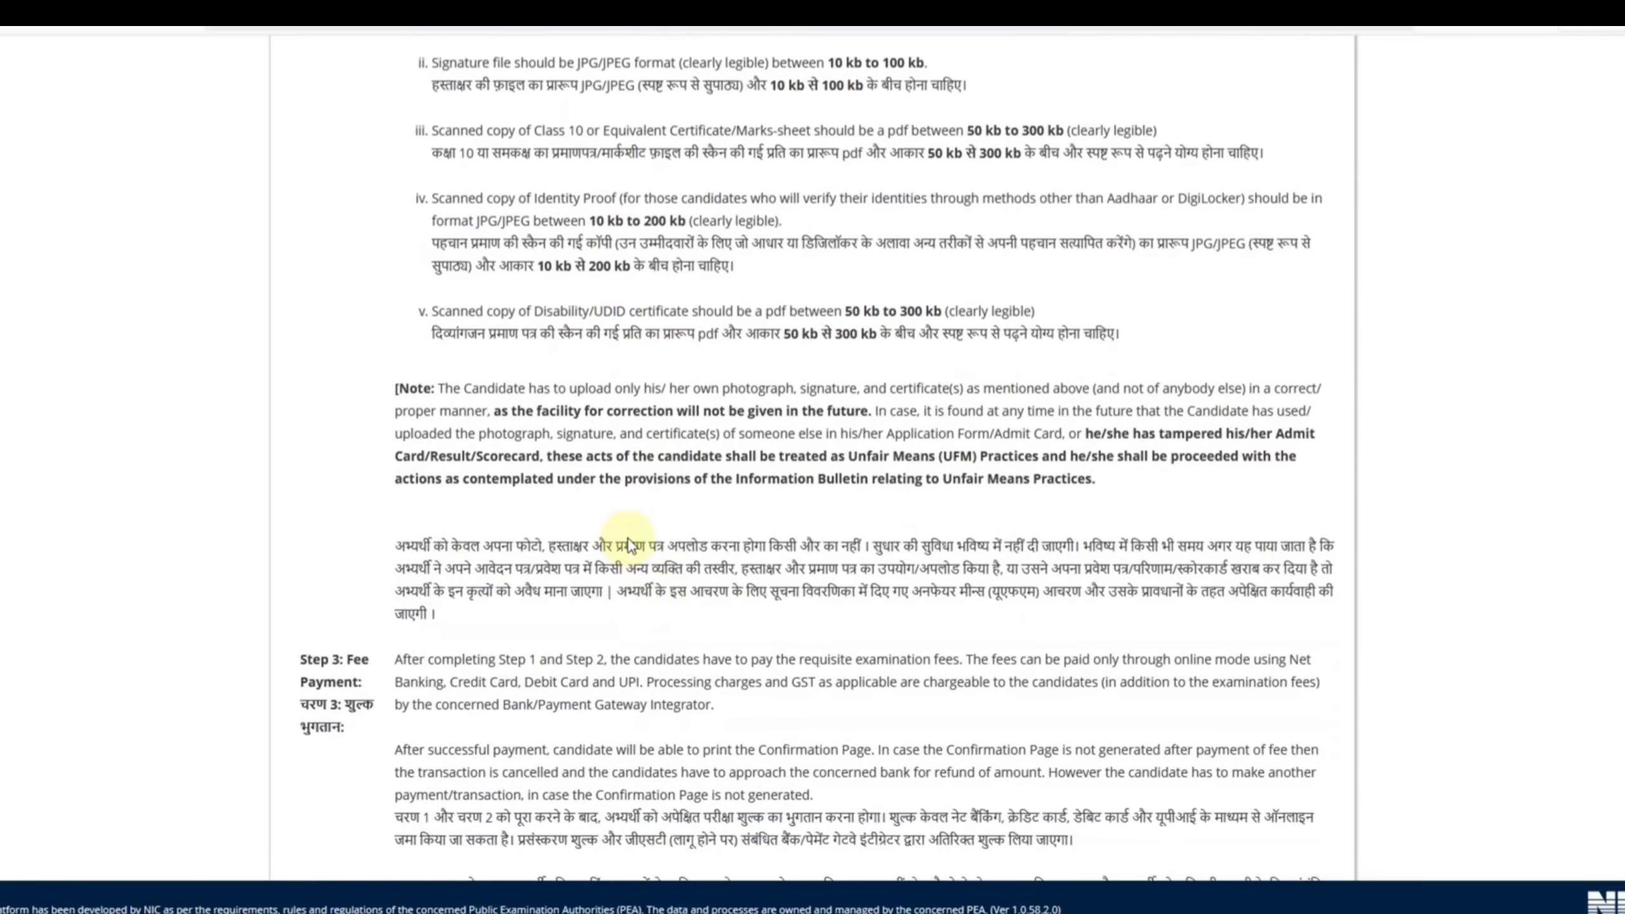
scroll(662, 538, down, 1)
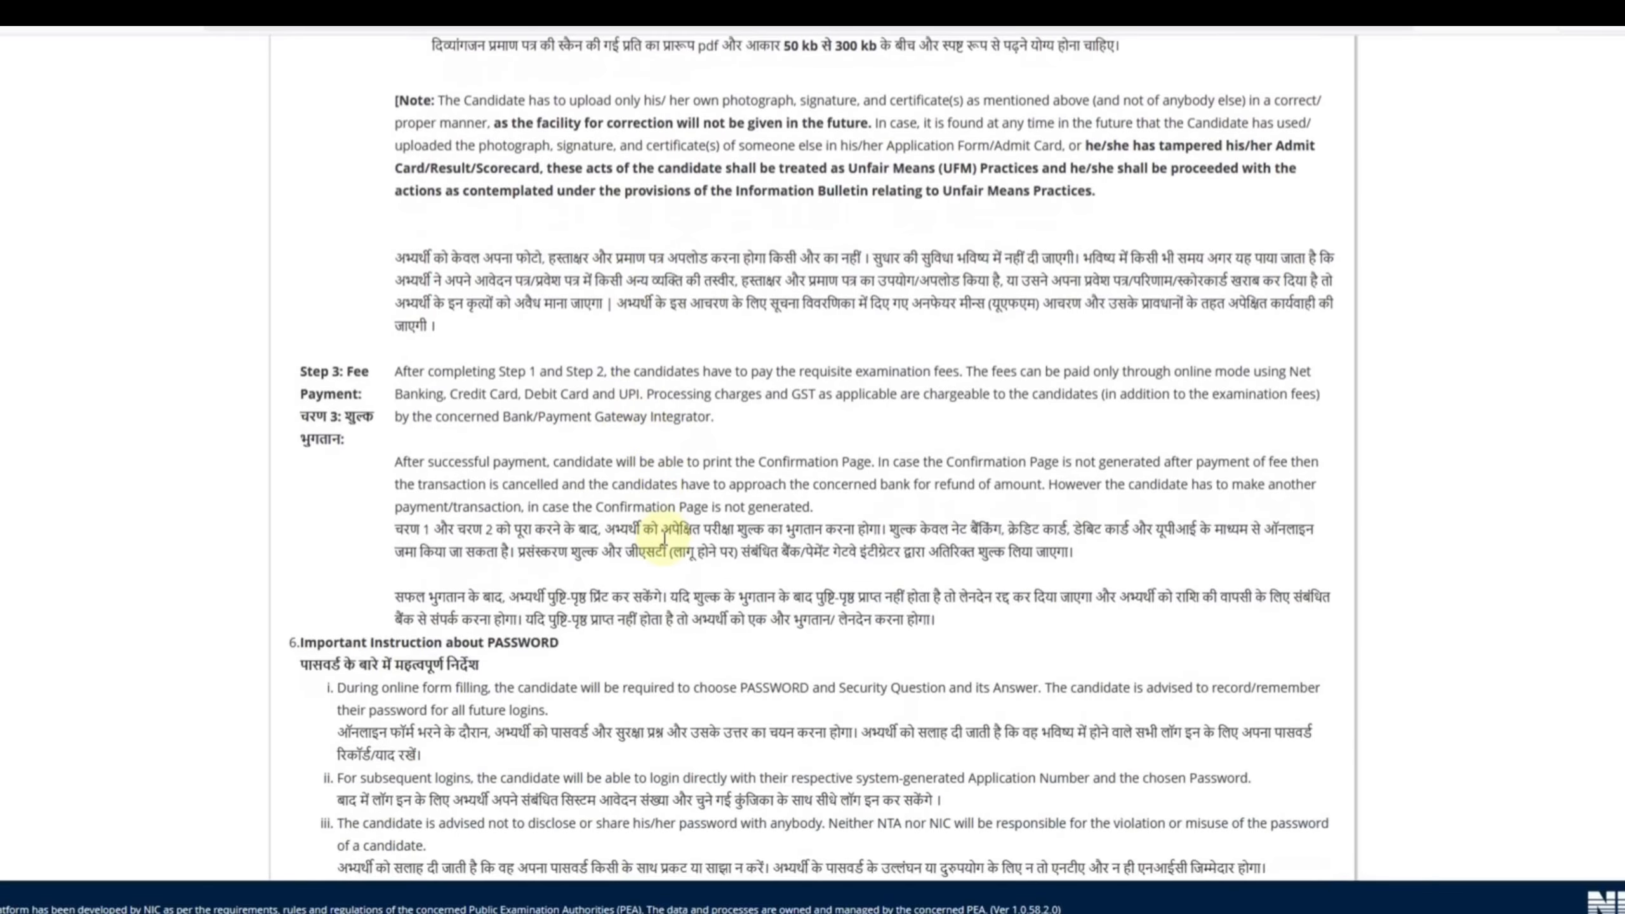
scroll(656, 501, down, 7)
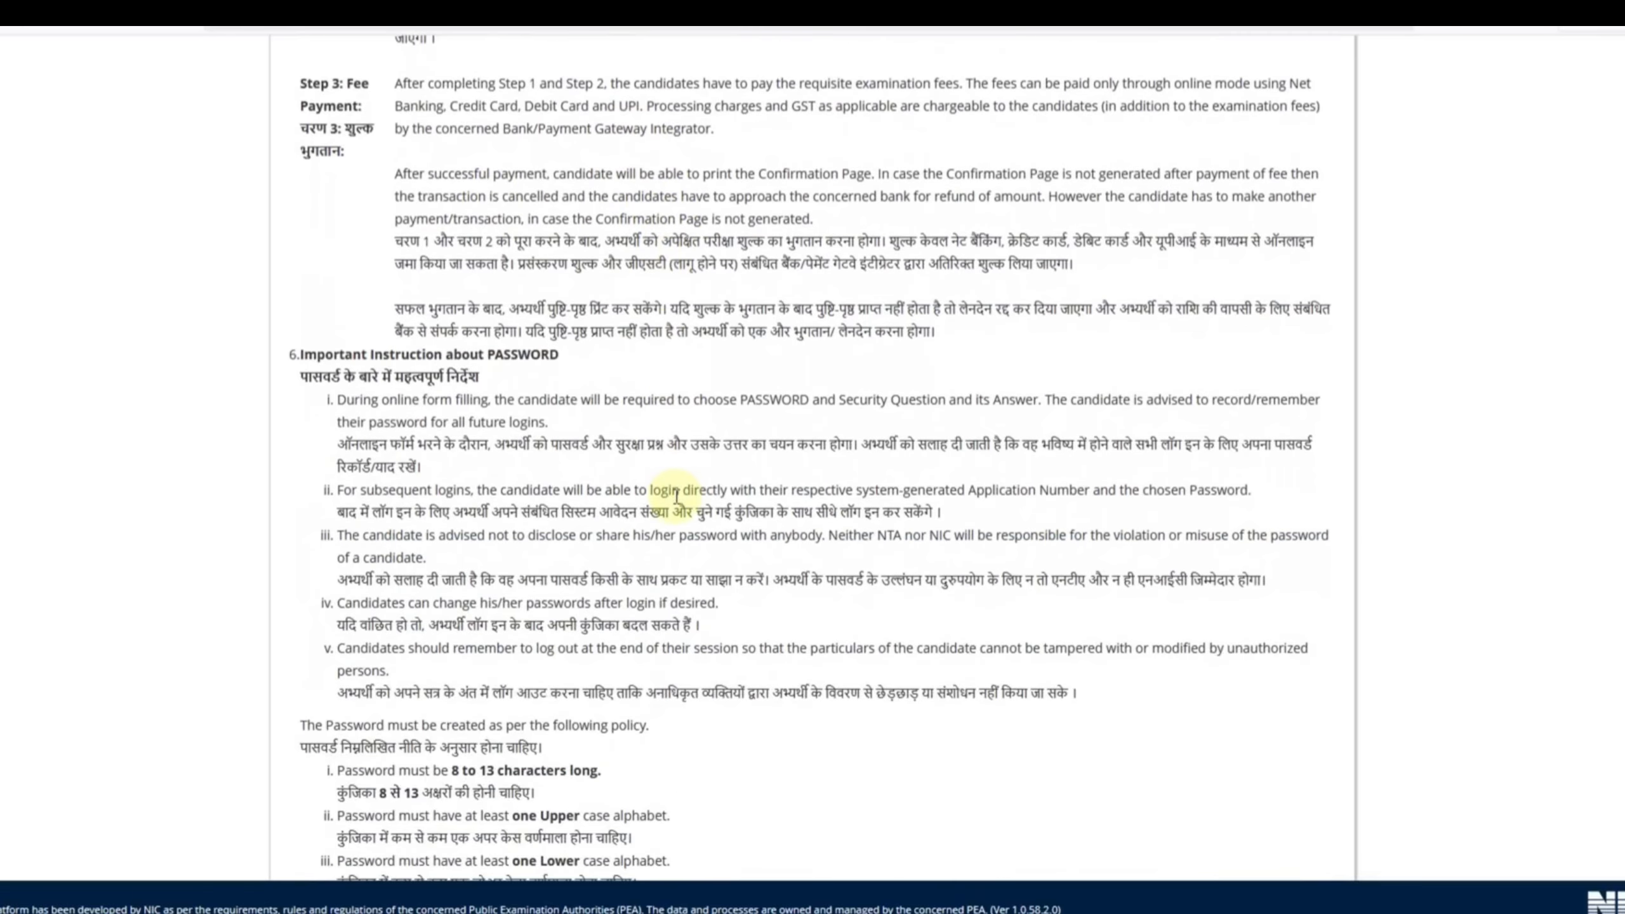
scroll(673, 501, down, 4)
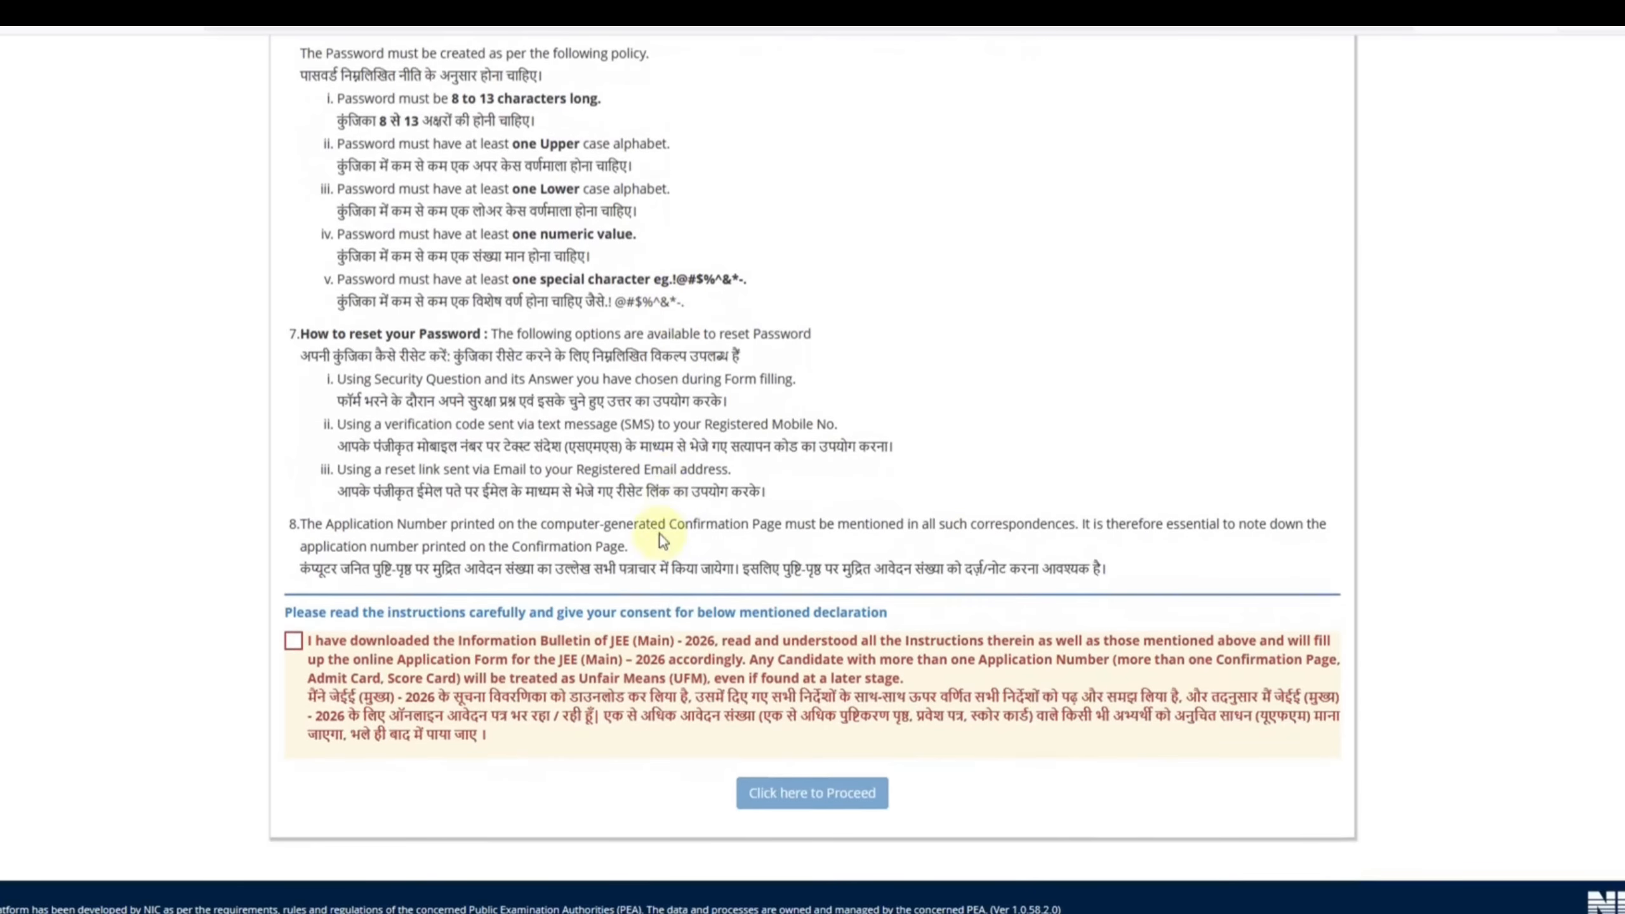
Consent to the declaration about having read the Information Bulletin and proceed to the registration form
click(294, 641)
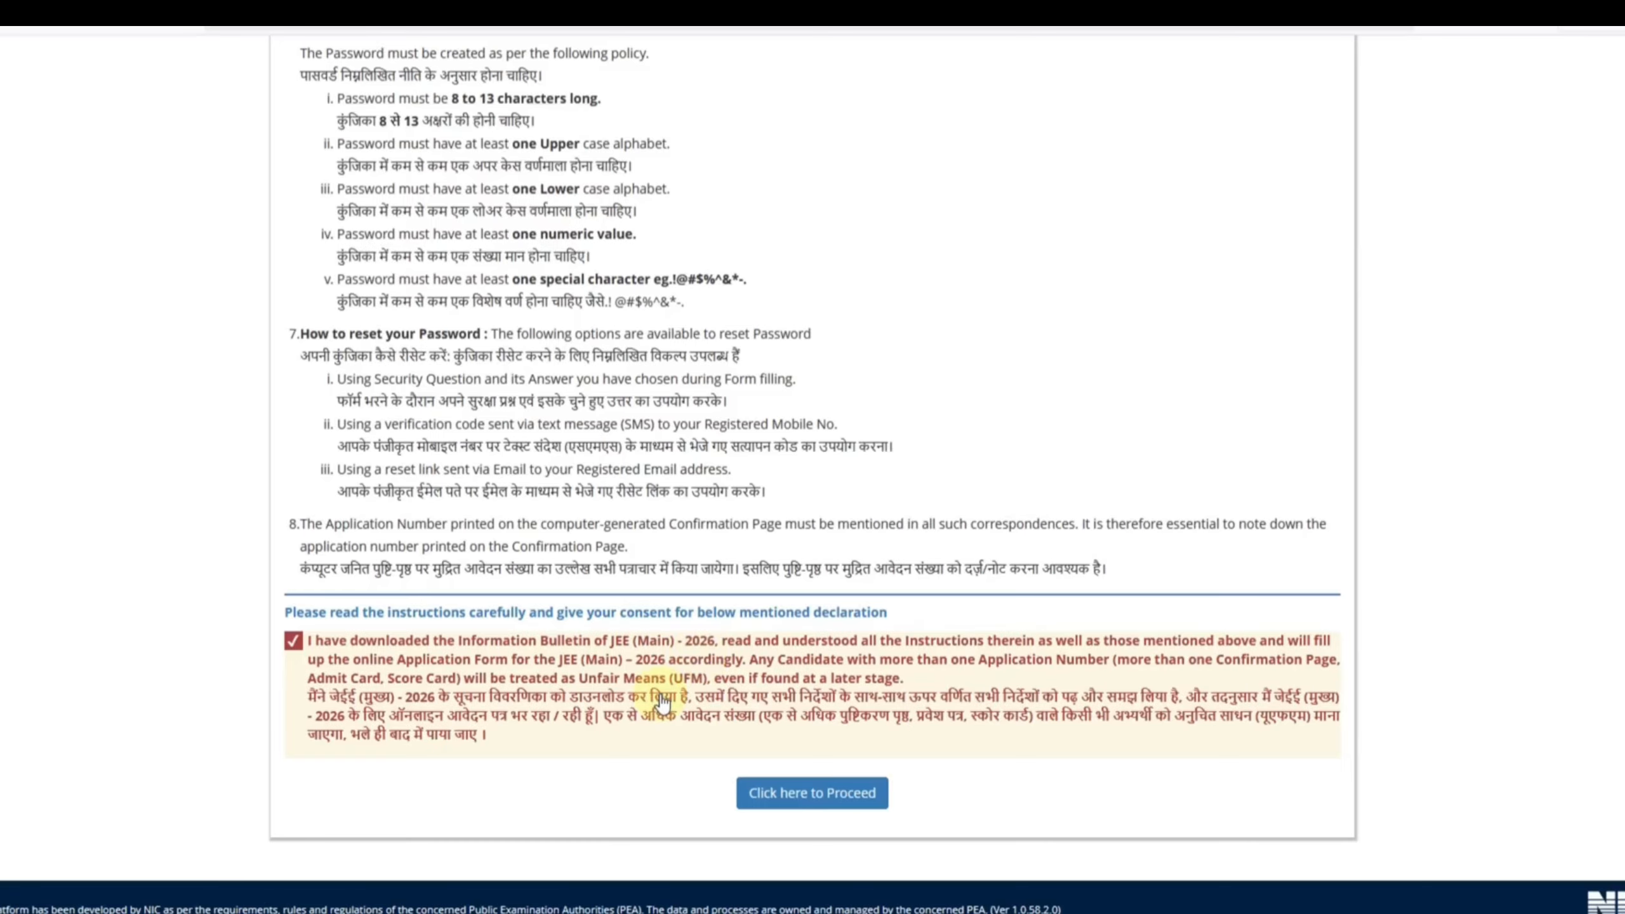
click(805, 797)
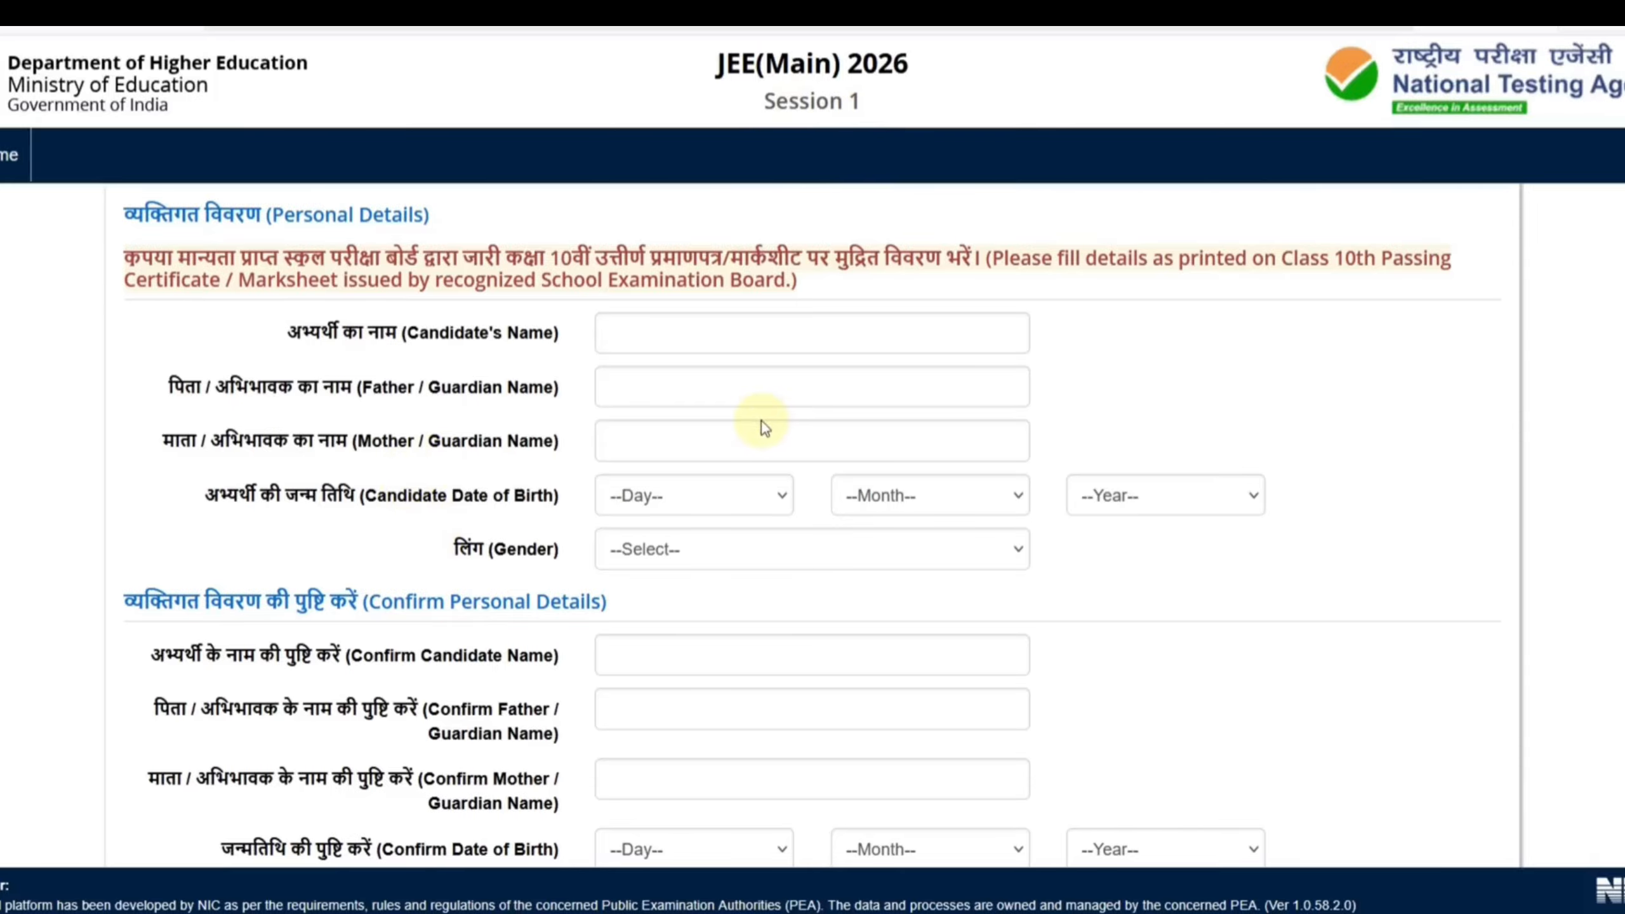
Examine the Personal Details instruction and the entry fields for the candidate's, father's and mother's names and the date of birth
drag(551, 258, 787, 252)
click(801, 254)
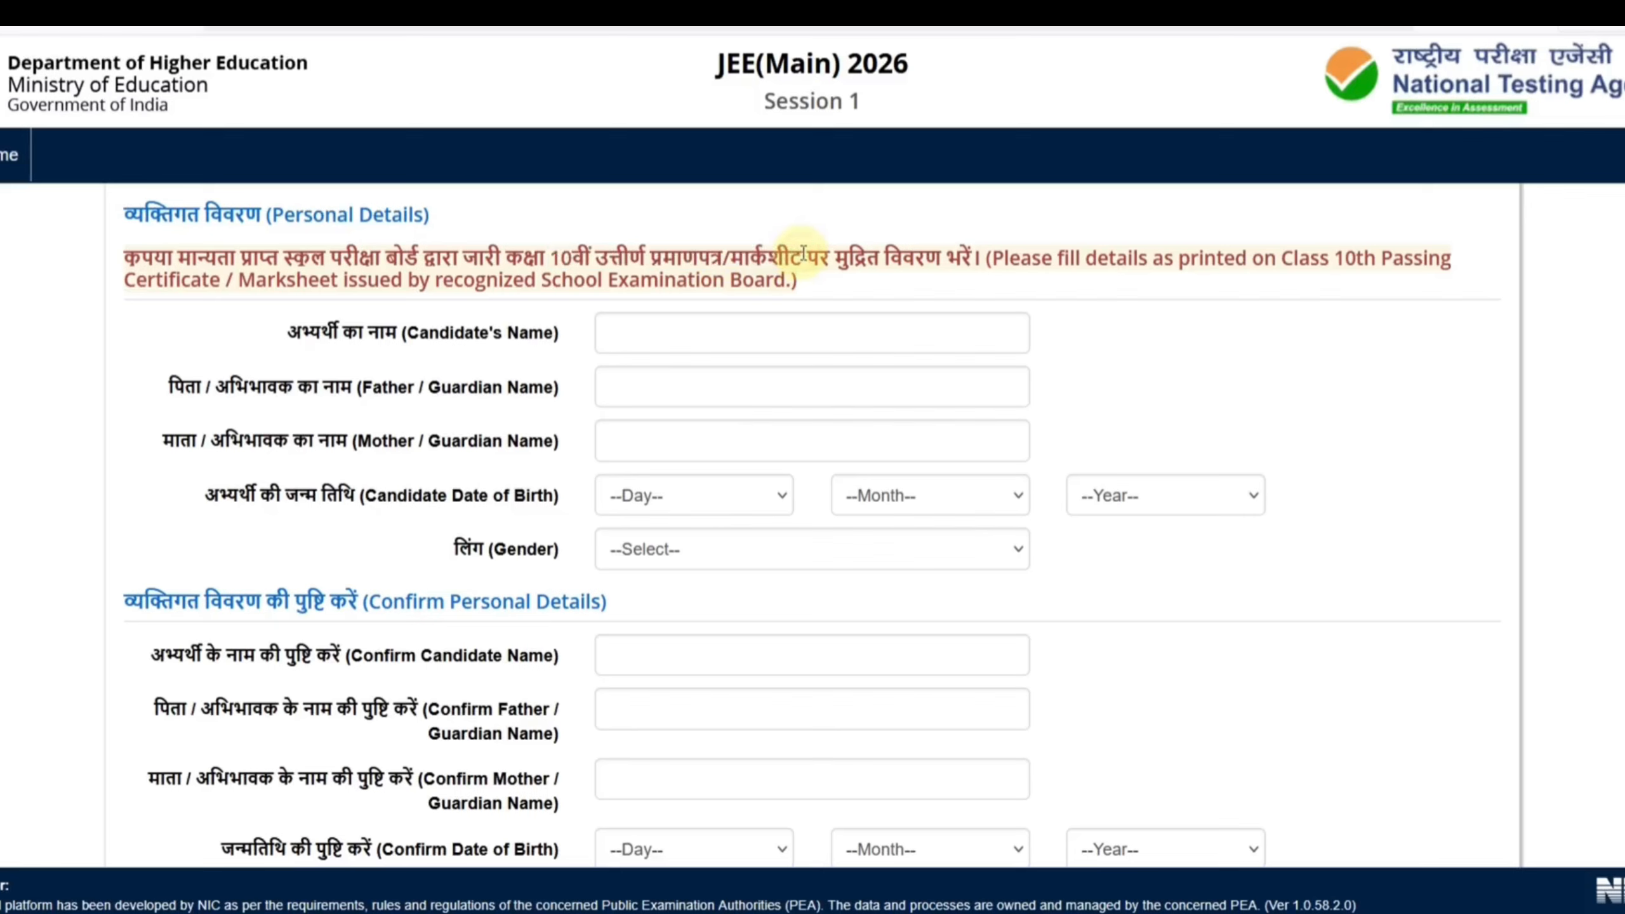
click(635, 344)
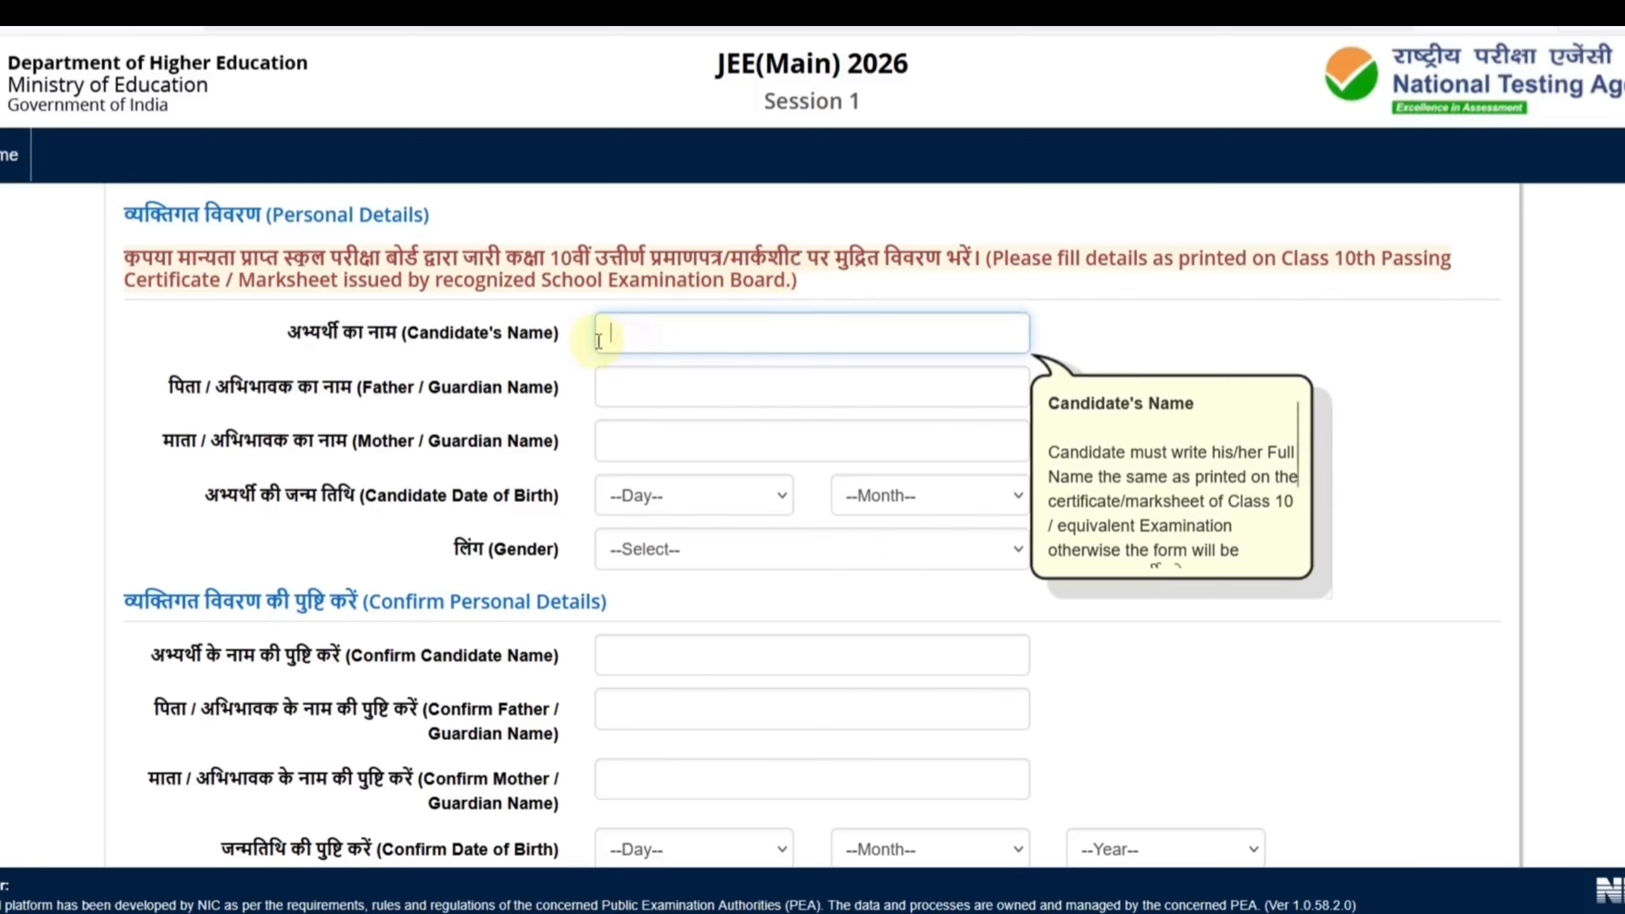
click(667, 387)
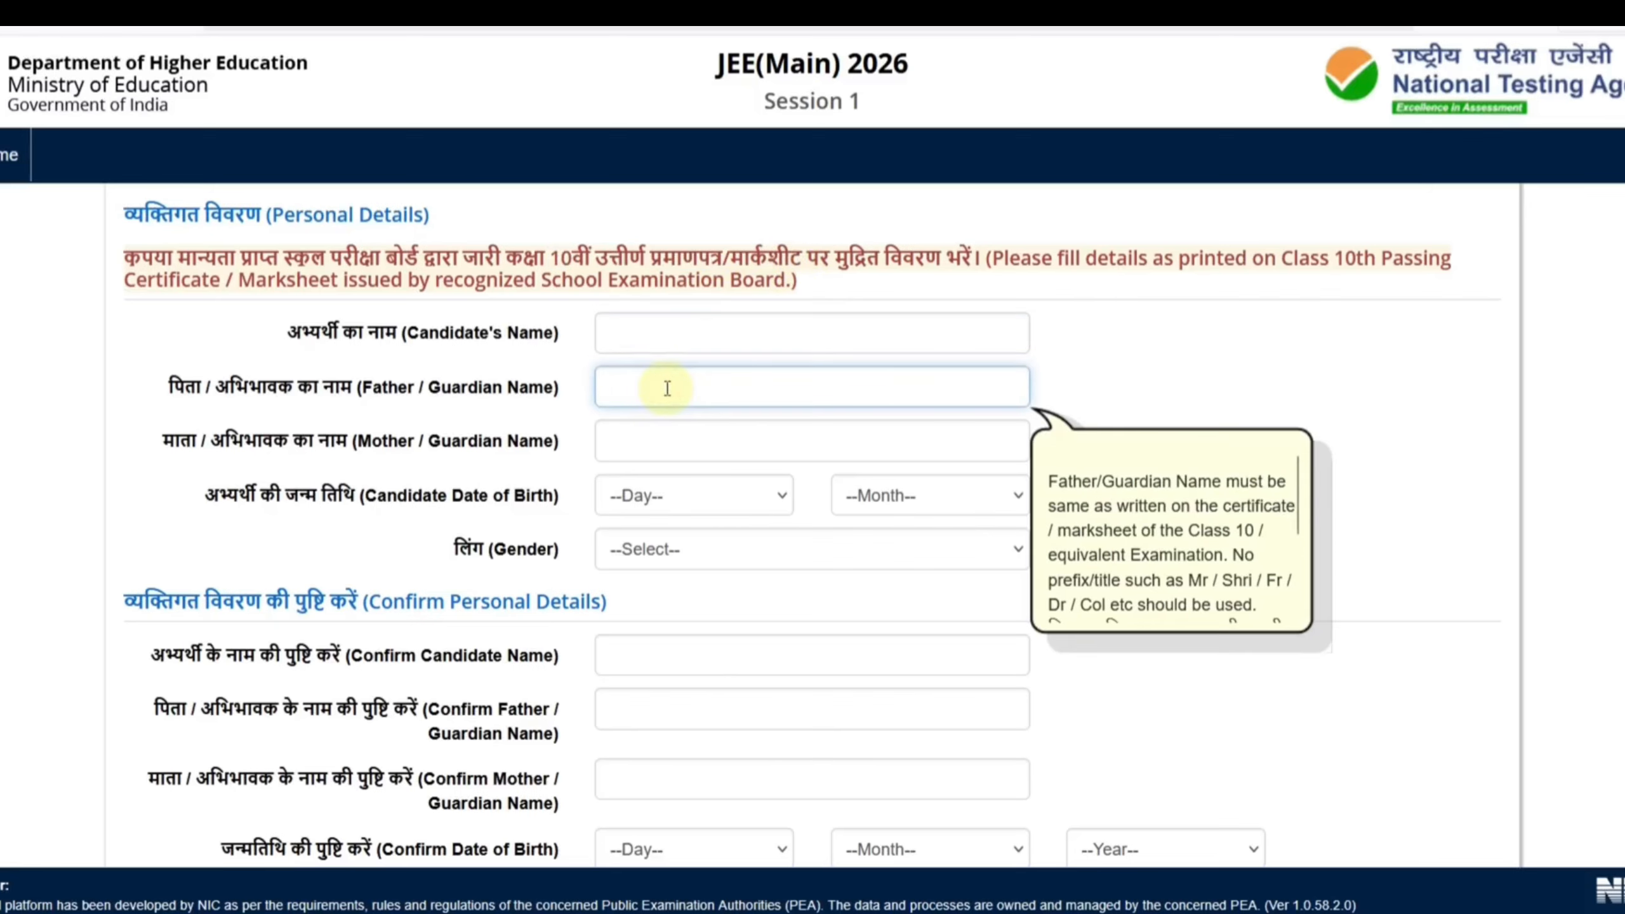
click(663, 435)
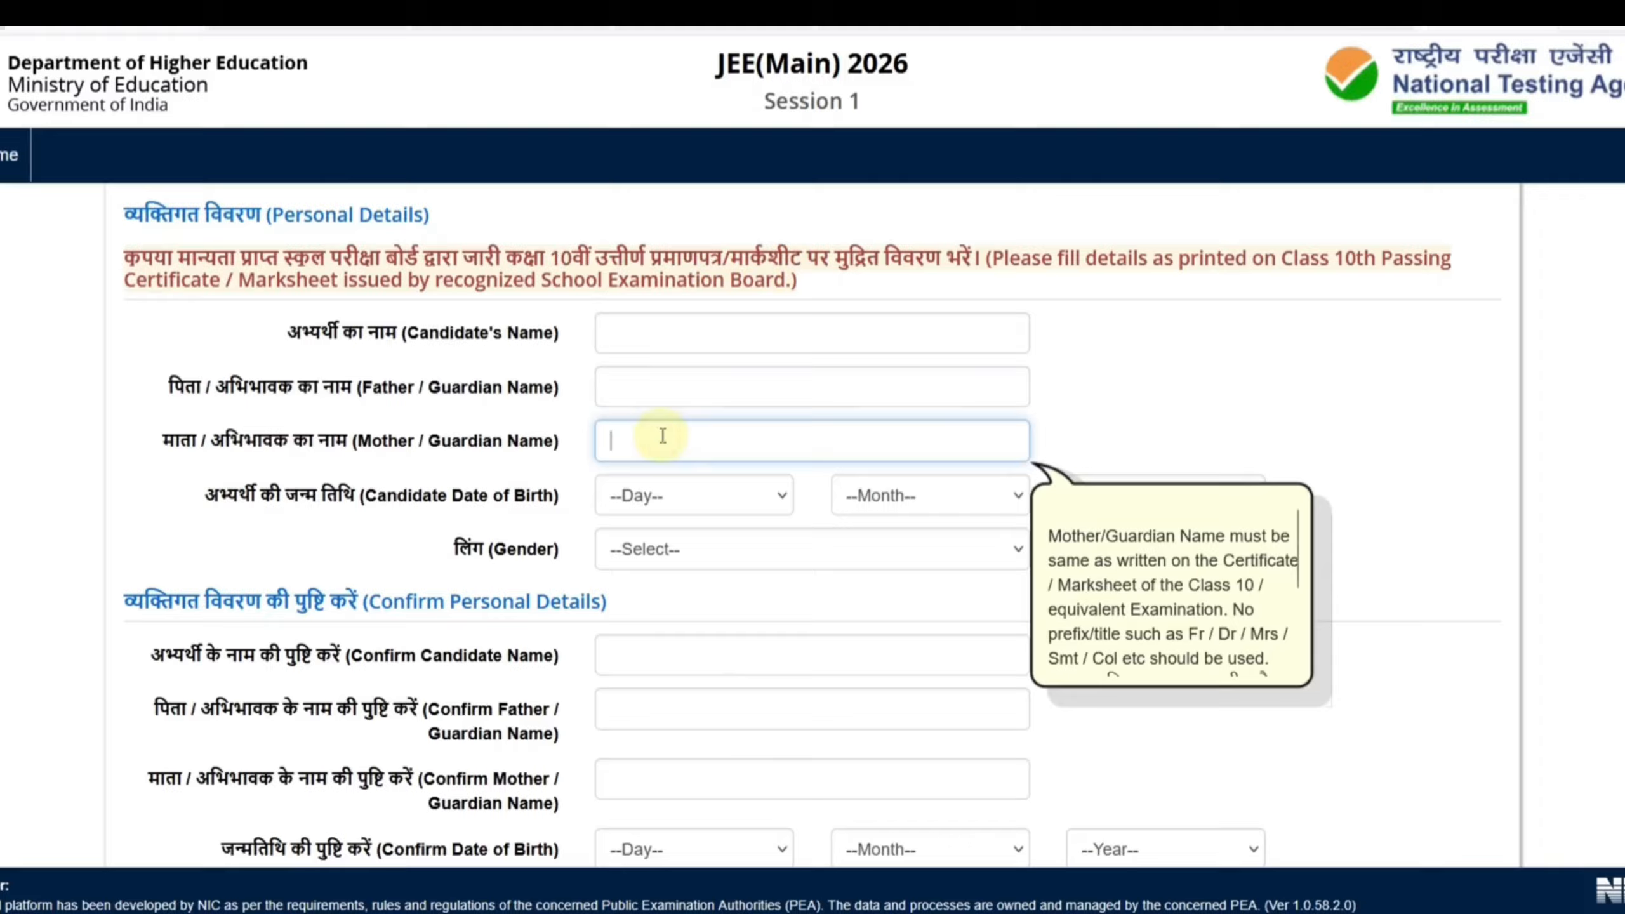
click(663, 500)
click(915, 492)
click(1081, 506)
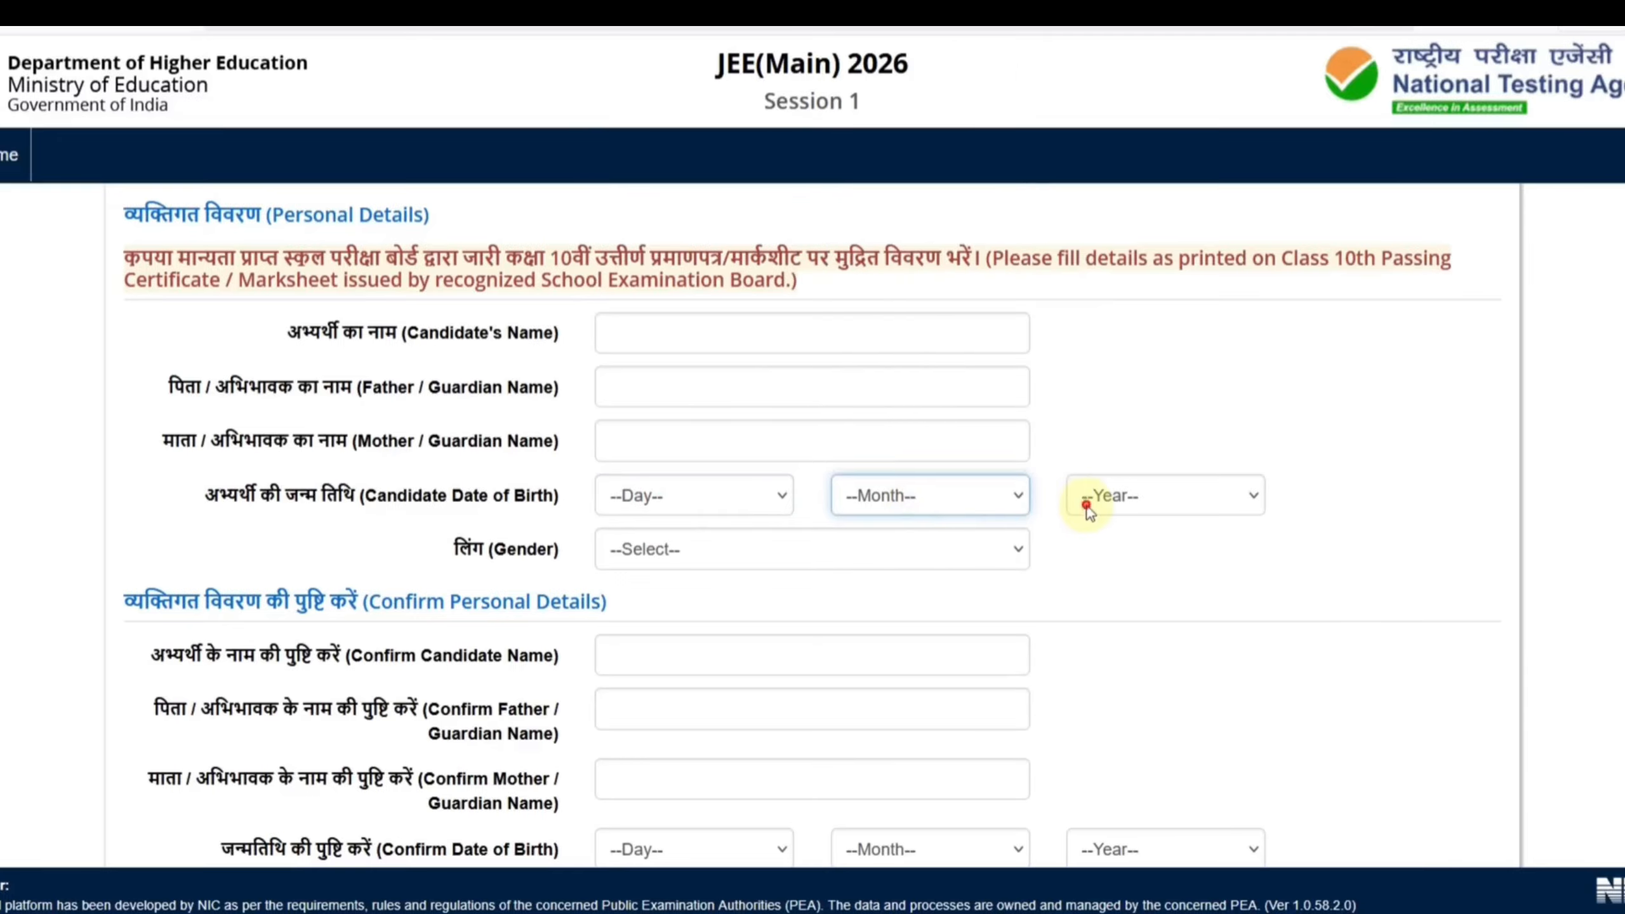
click(1090, 509)
Set the gender to Male in Personal Details and select Male again under Confirm Personal Details
click(810, 548)
click(745, 628)
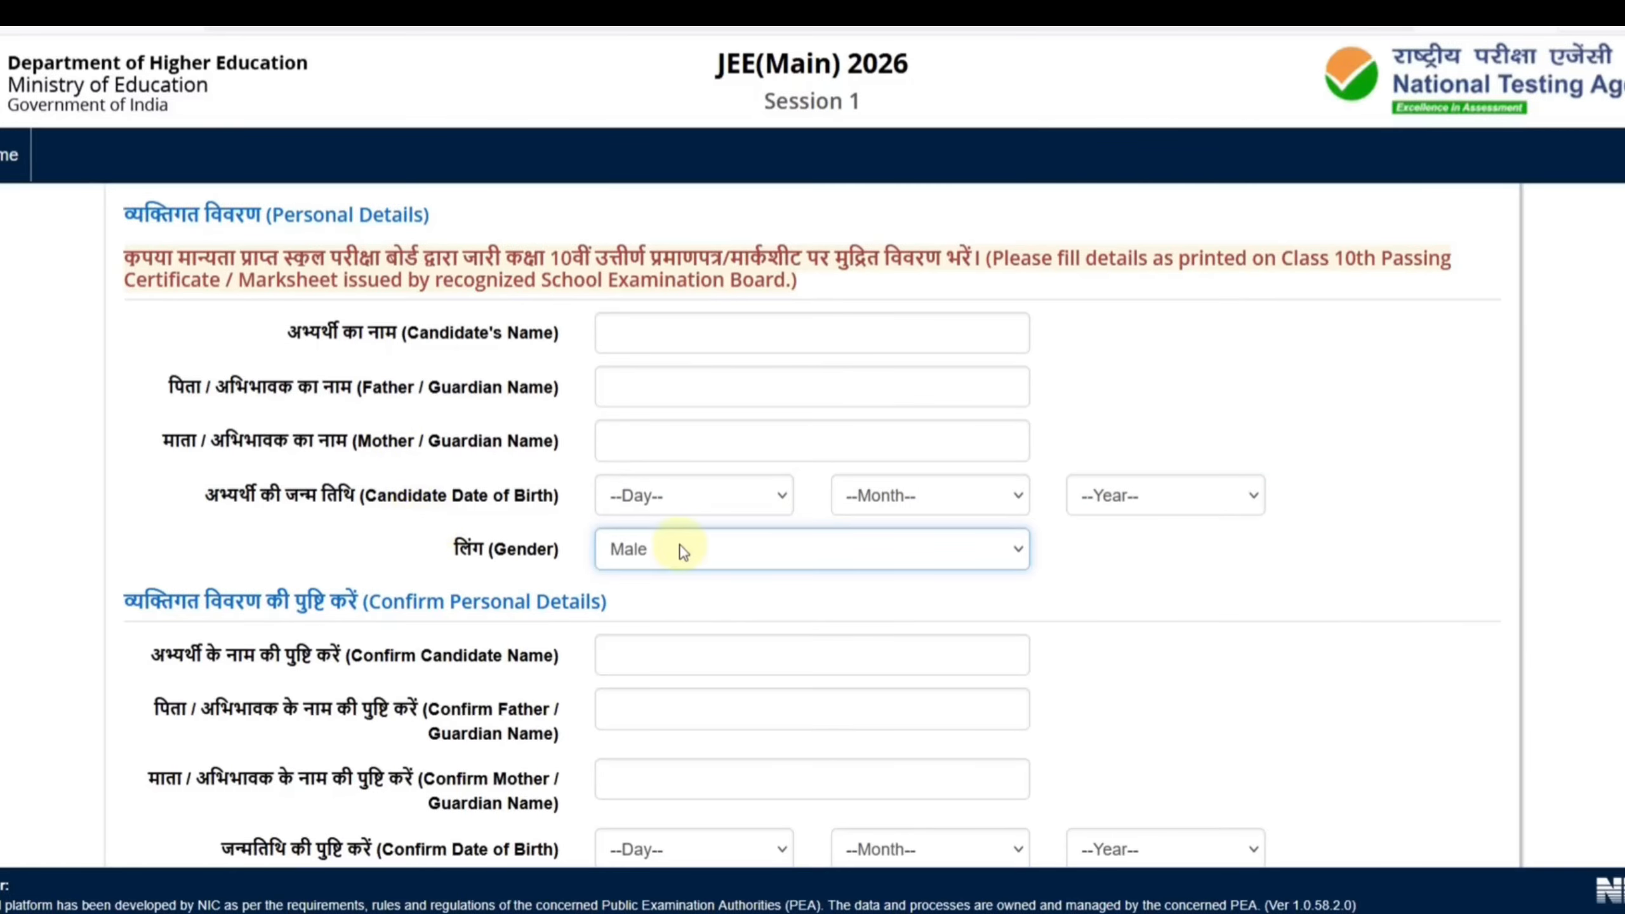
scroll(676, 548, down, 4)
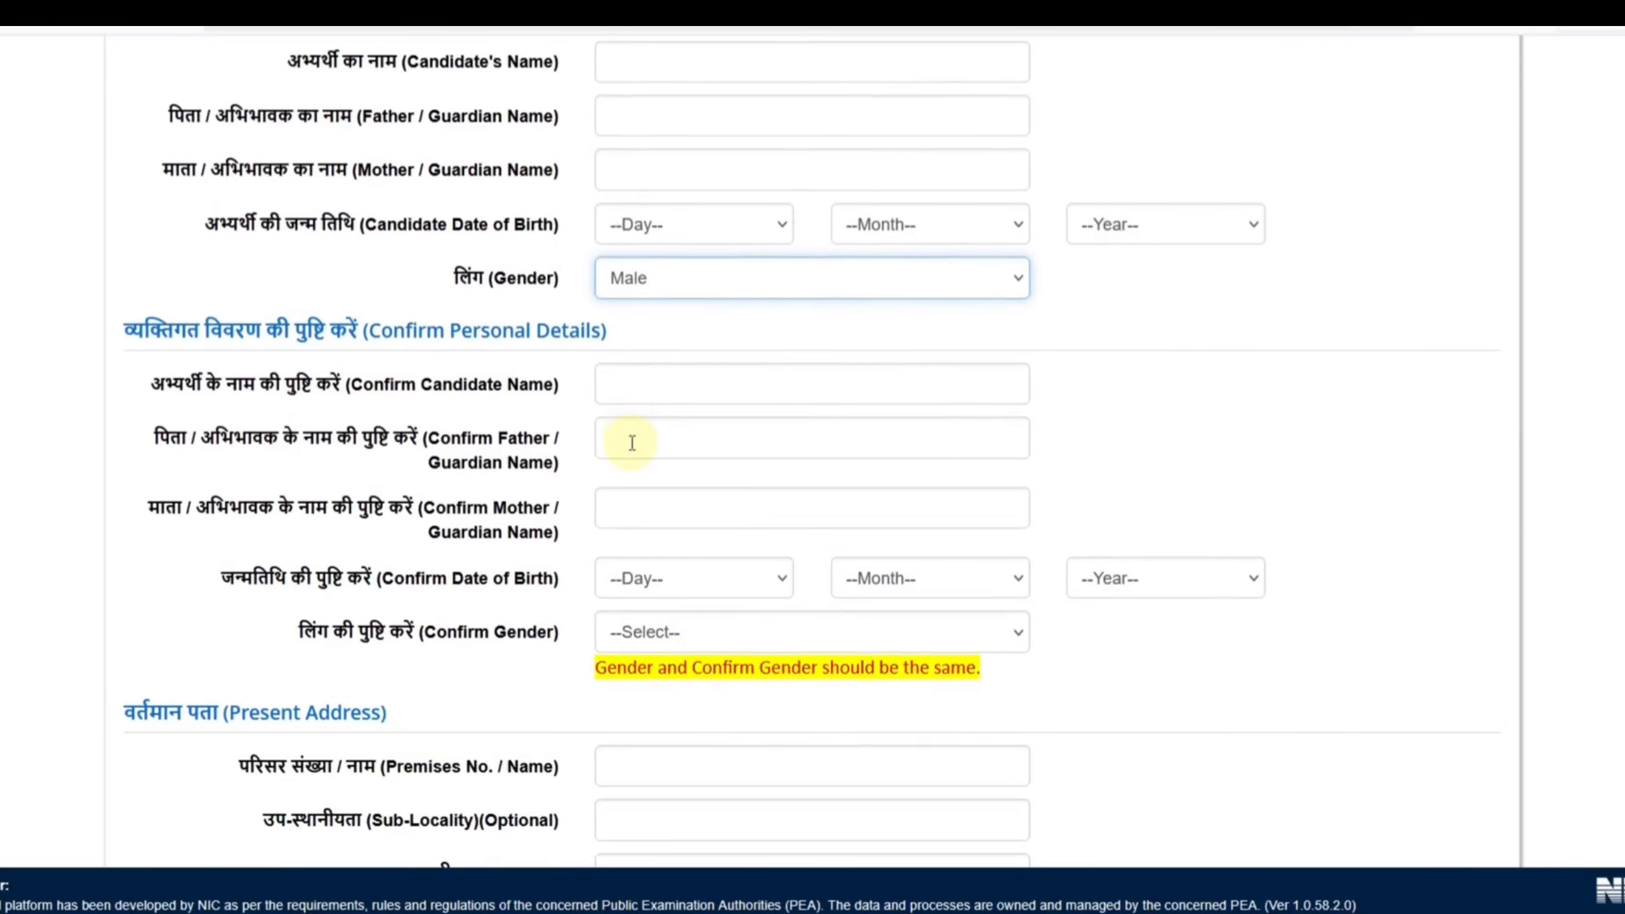
click(659, 595)
click(647, 634)
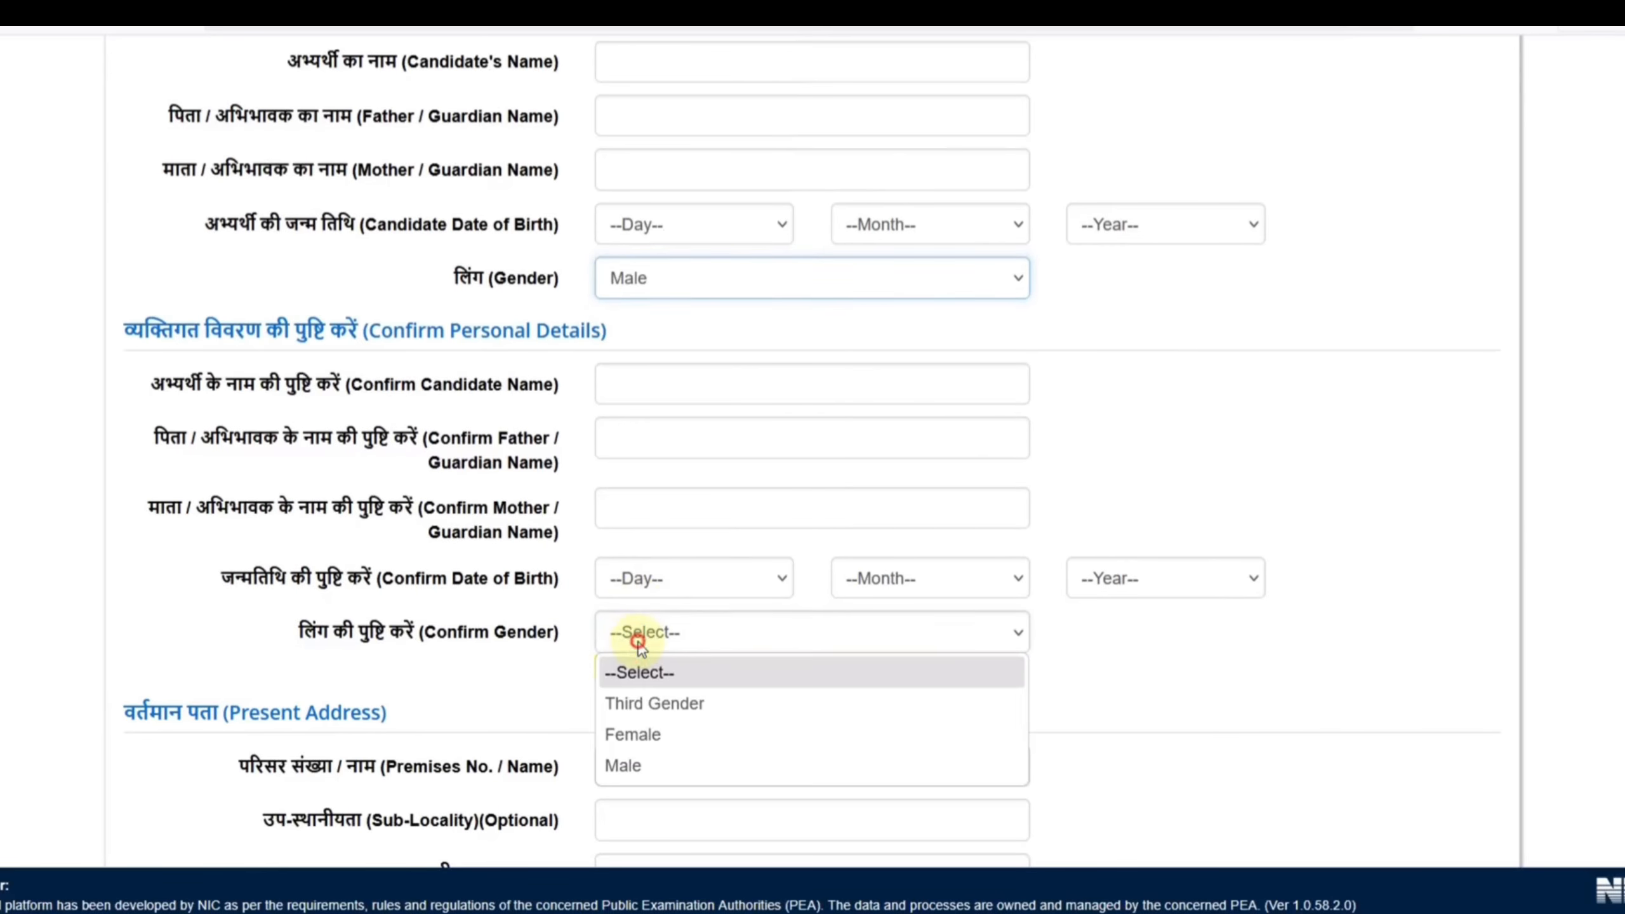
click(640, 766)
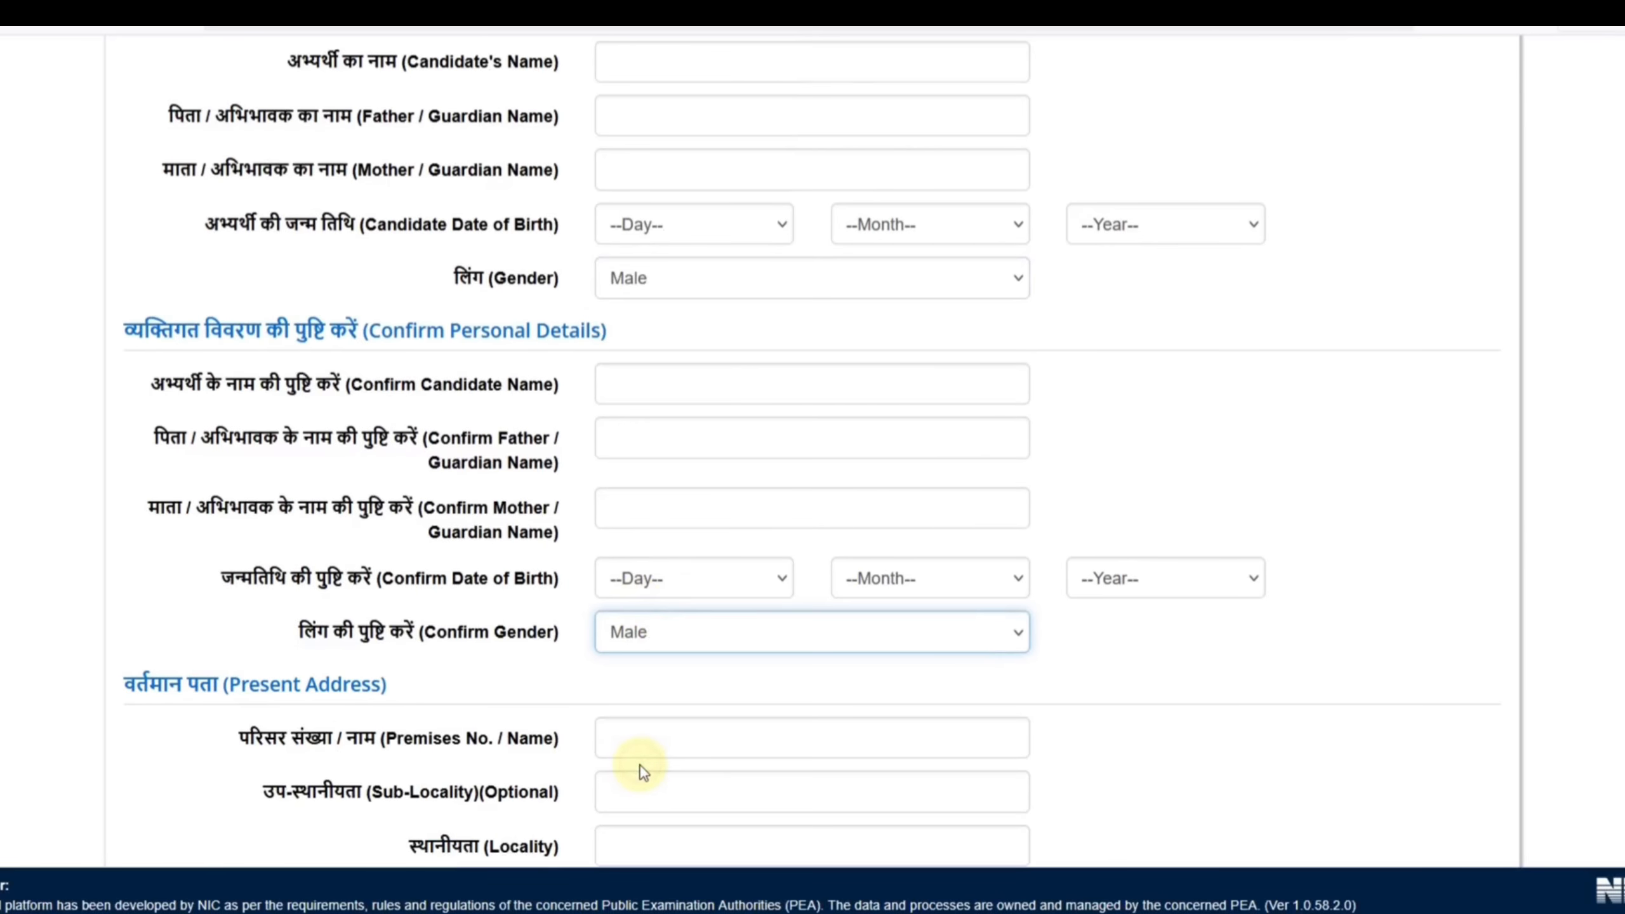
Set the Present Address country to India, the state to RAJASTHAN and the district to ALWAR
scroll(634, 679, down, 5)
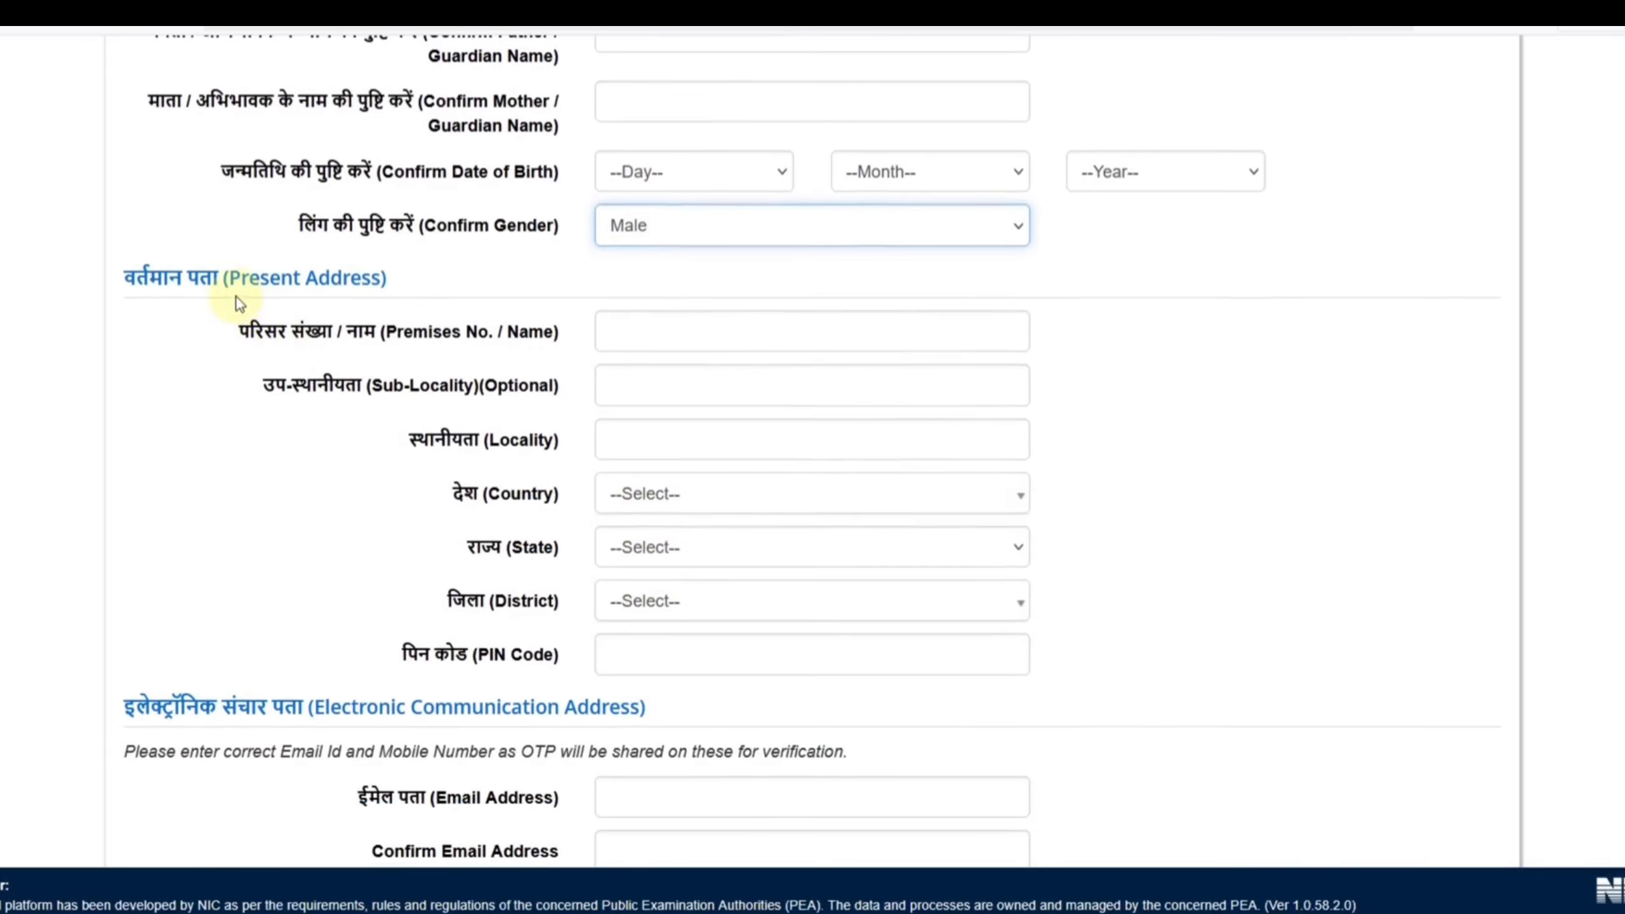
drag(228, 277, 370, 278)
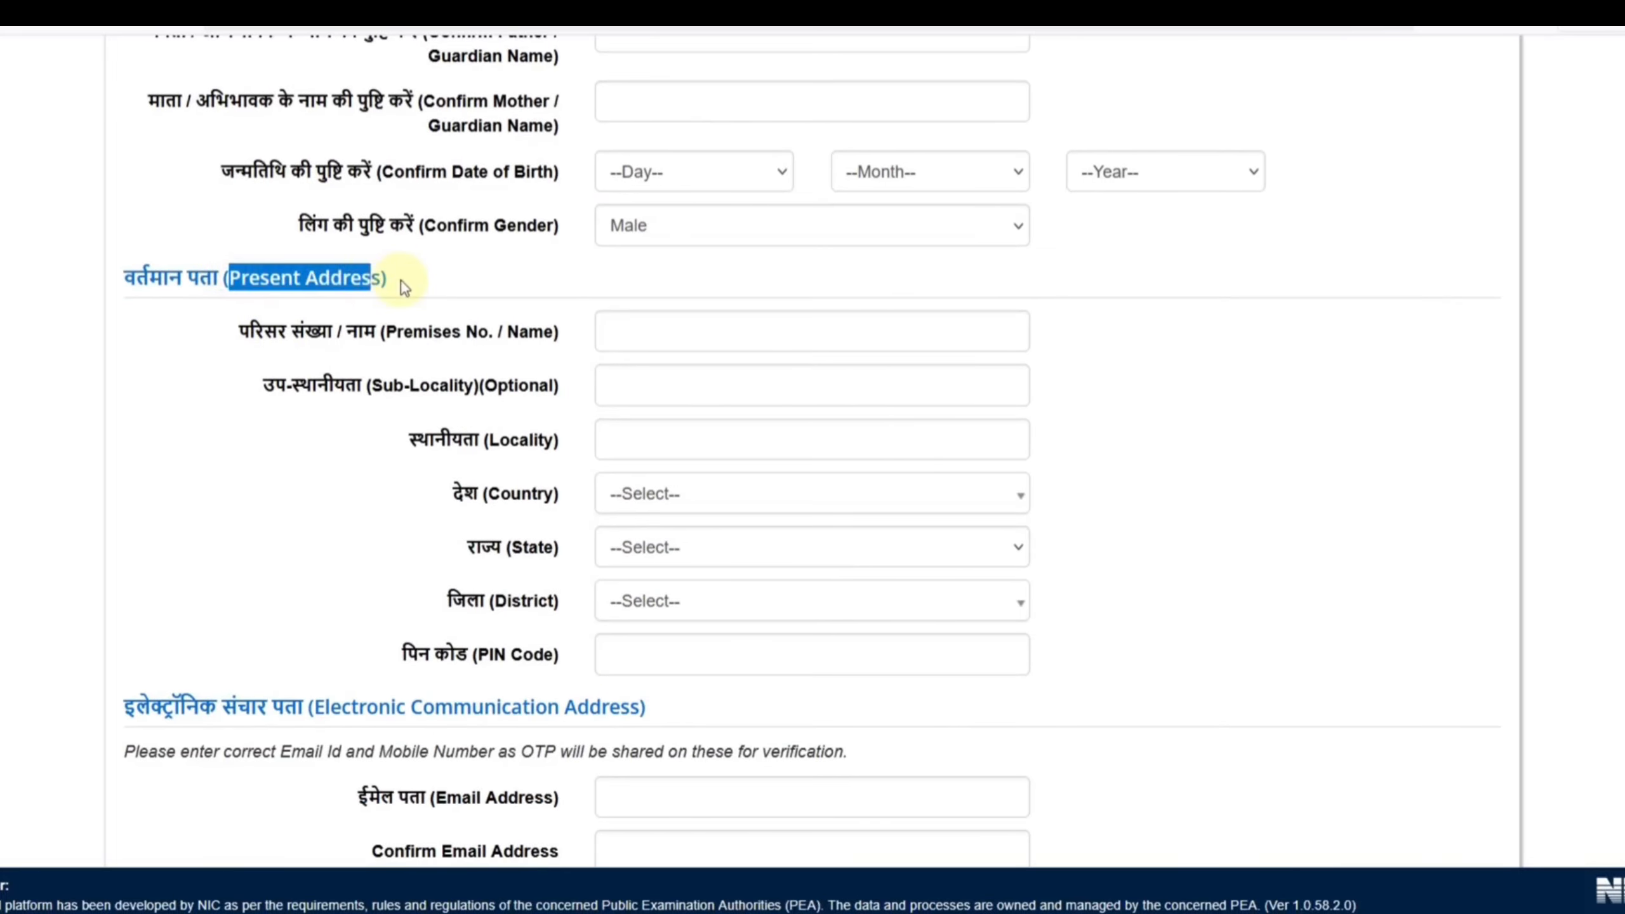
click(403, 282)
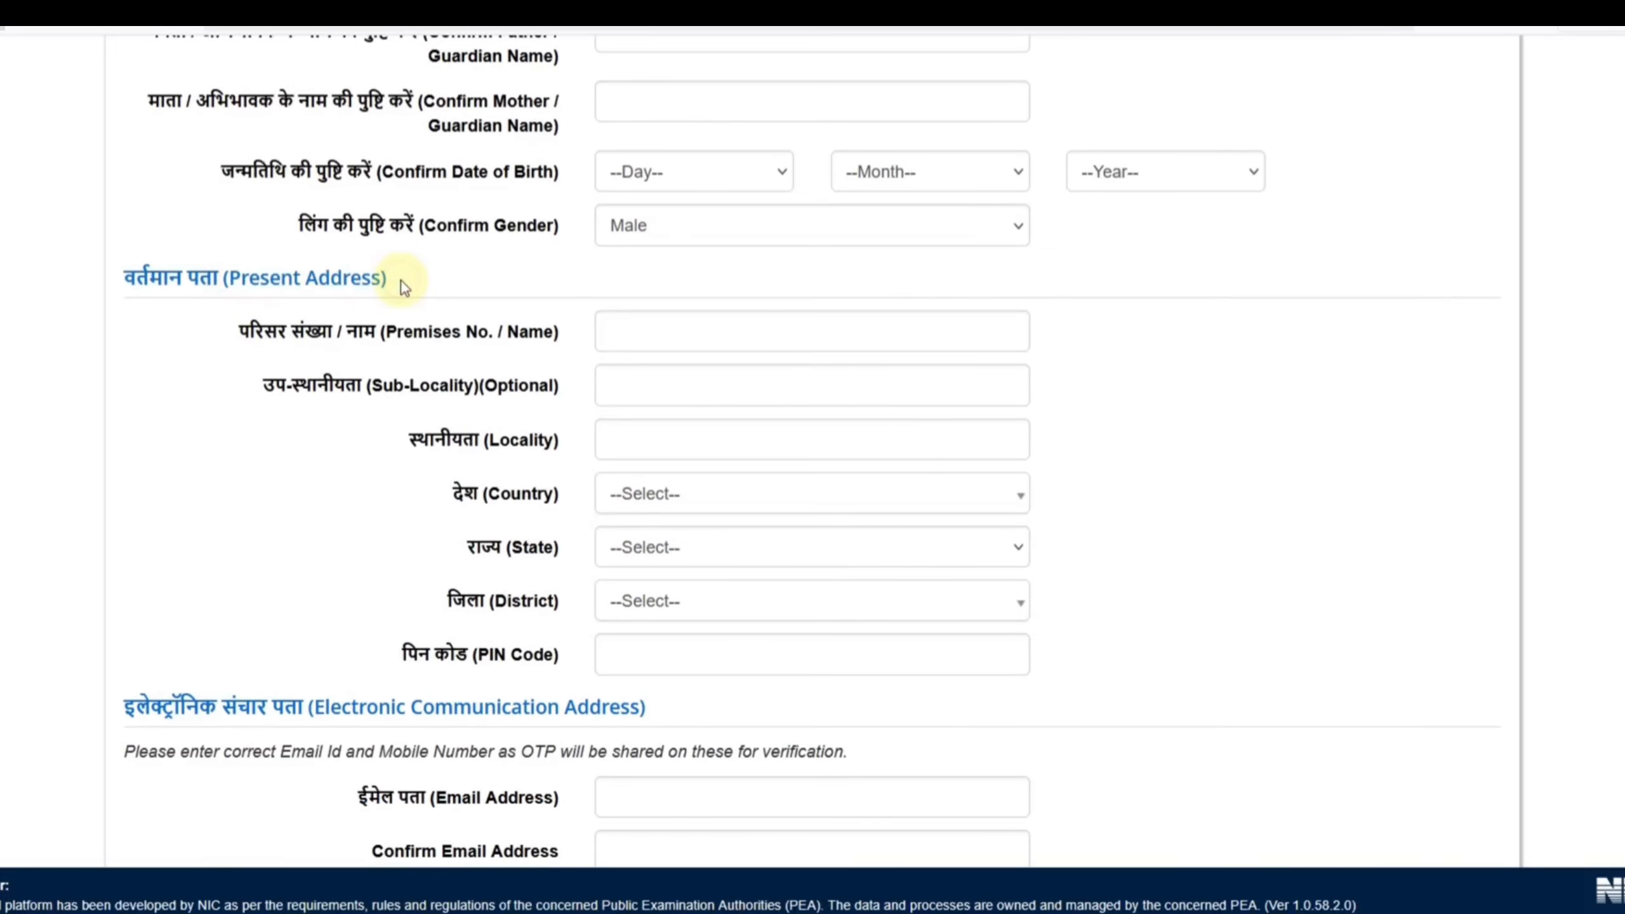
click(650, 344)
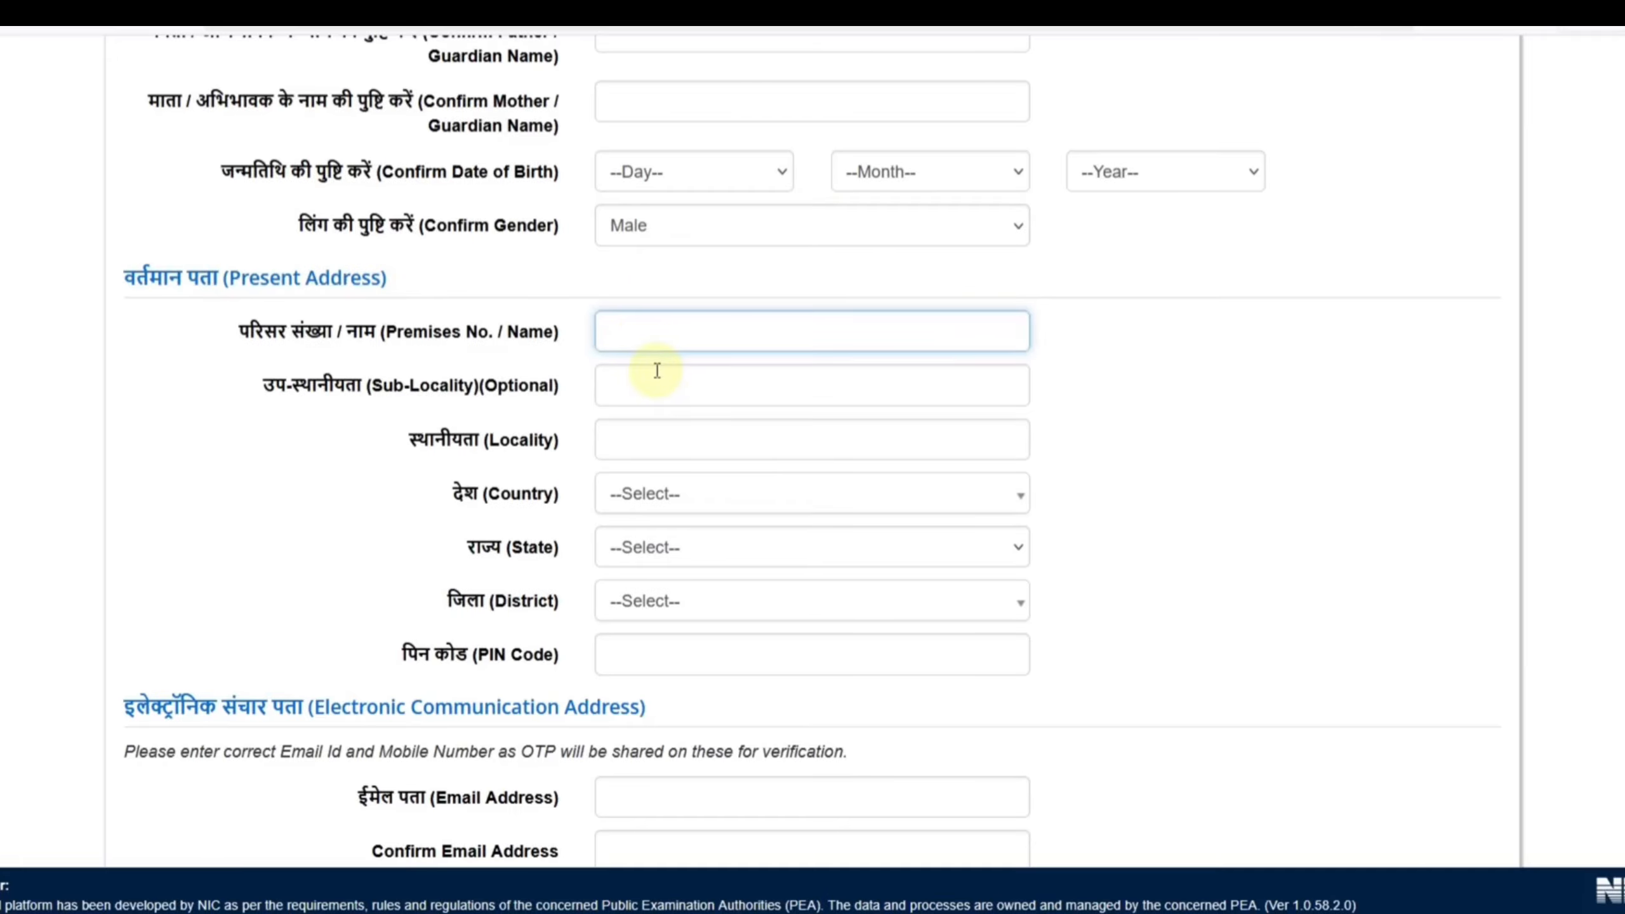
click(638, 495)
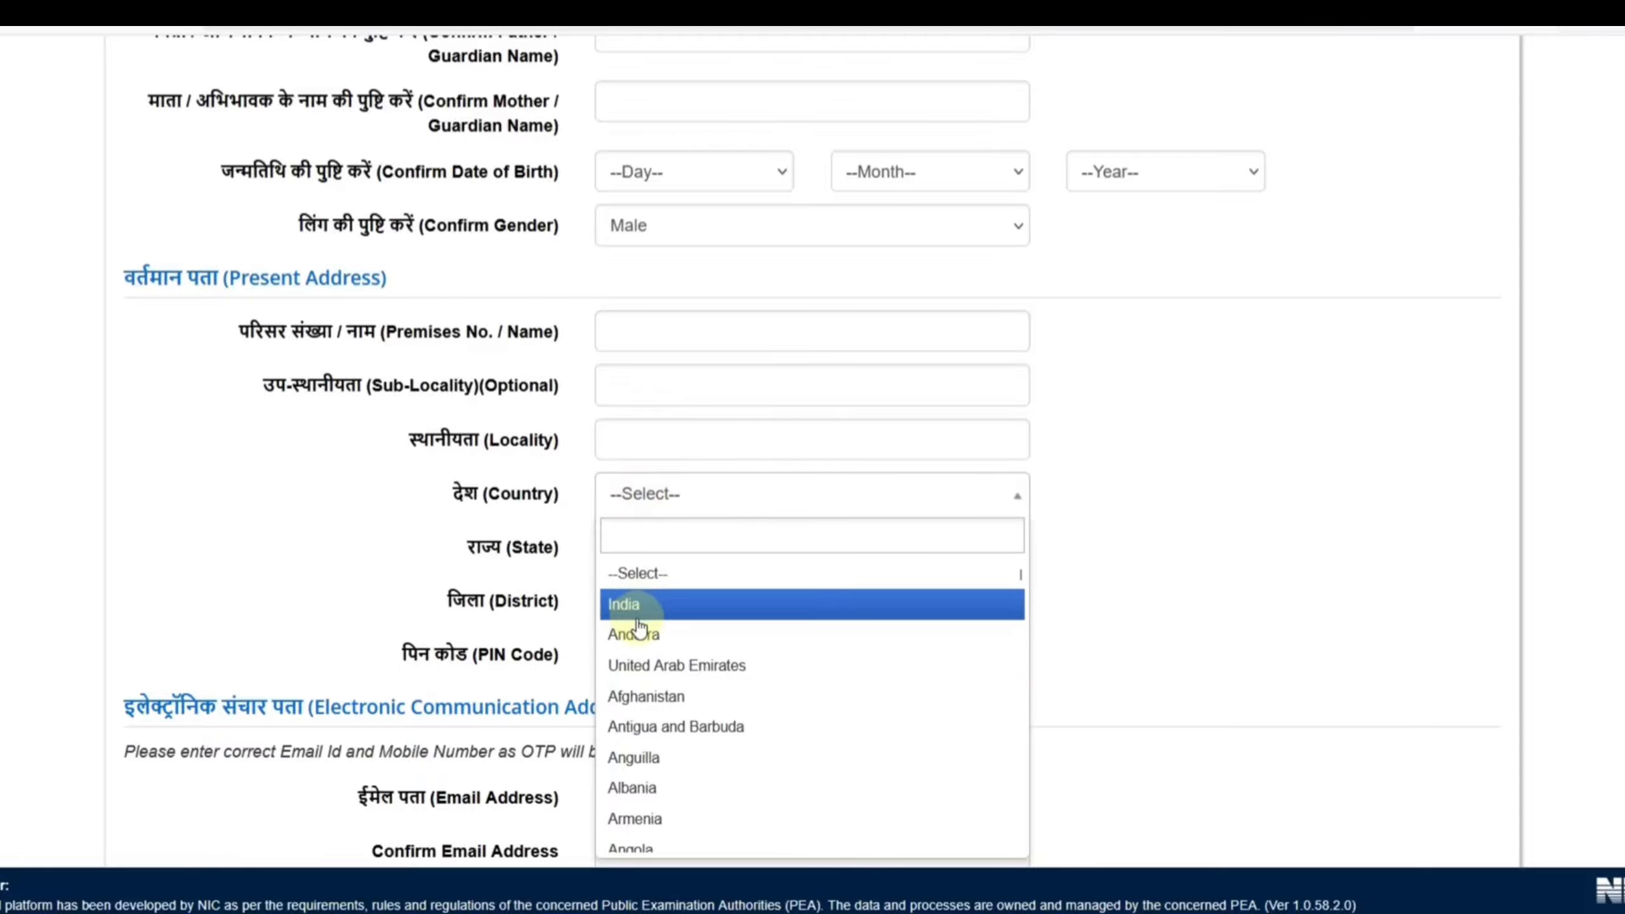
click(636, 606)
click(624, 549)
scroll(653, 397, down, 5)
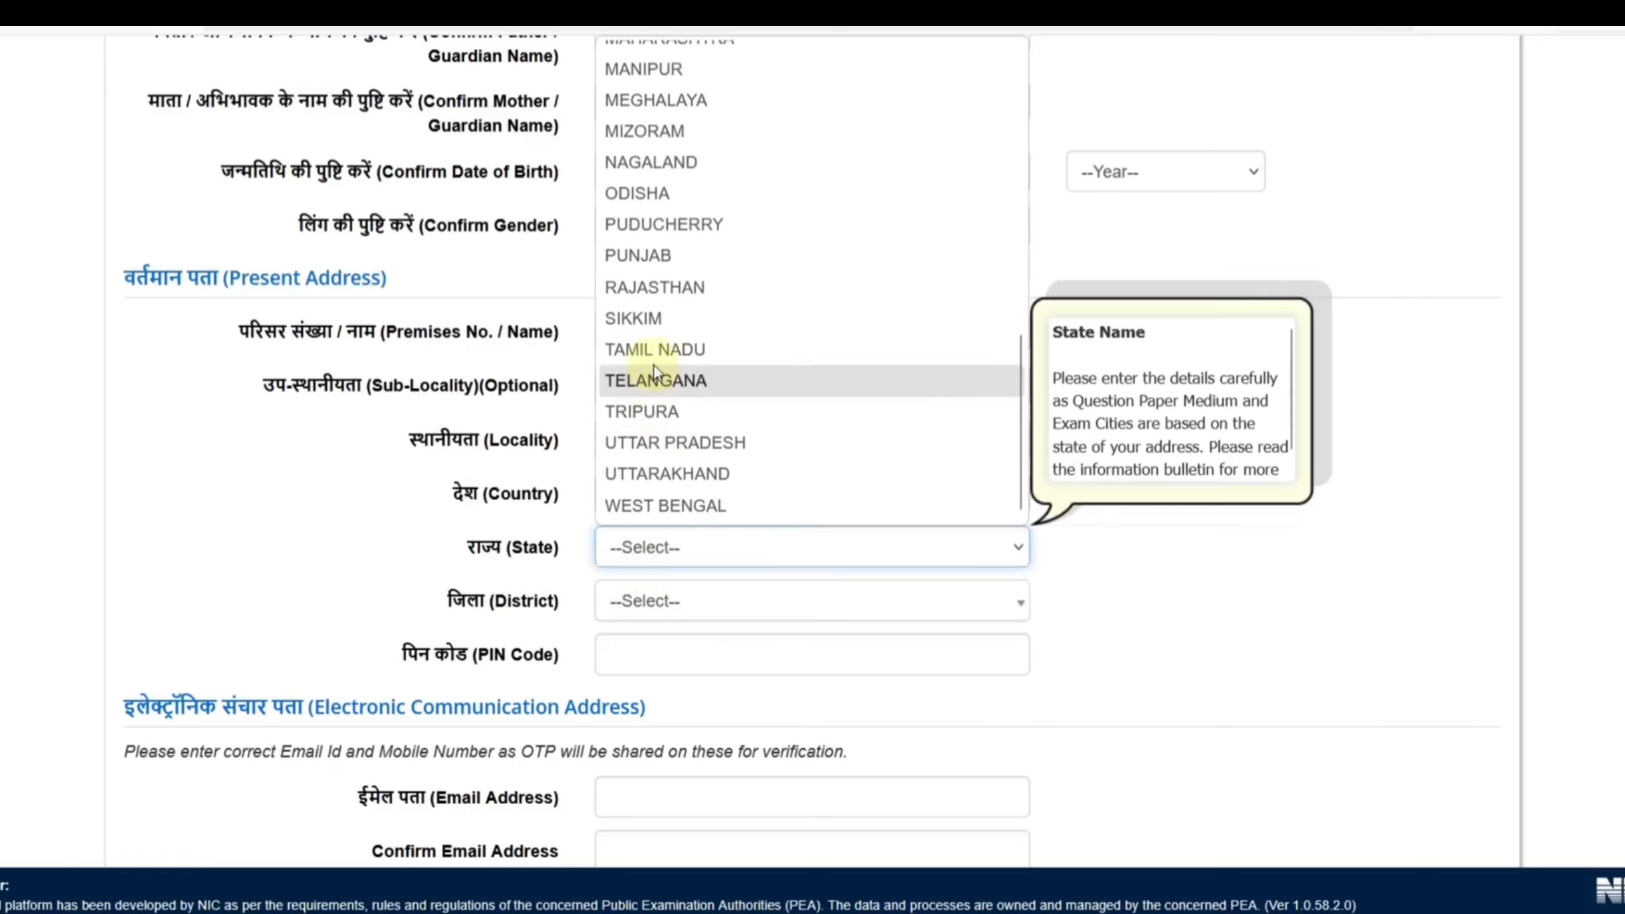
click(672, 291)
click(657, 609)
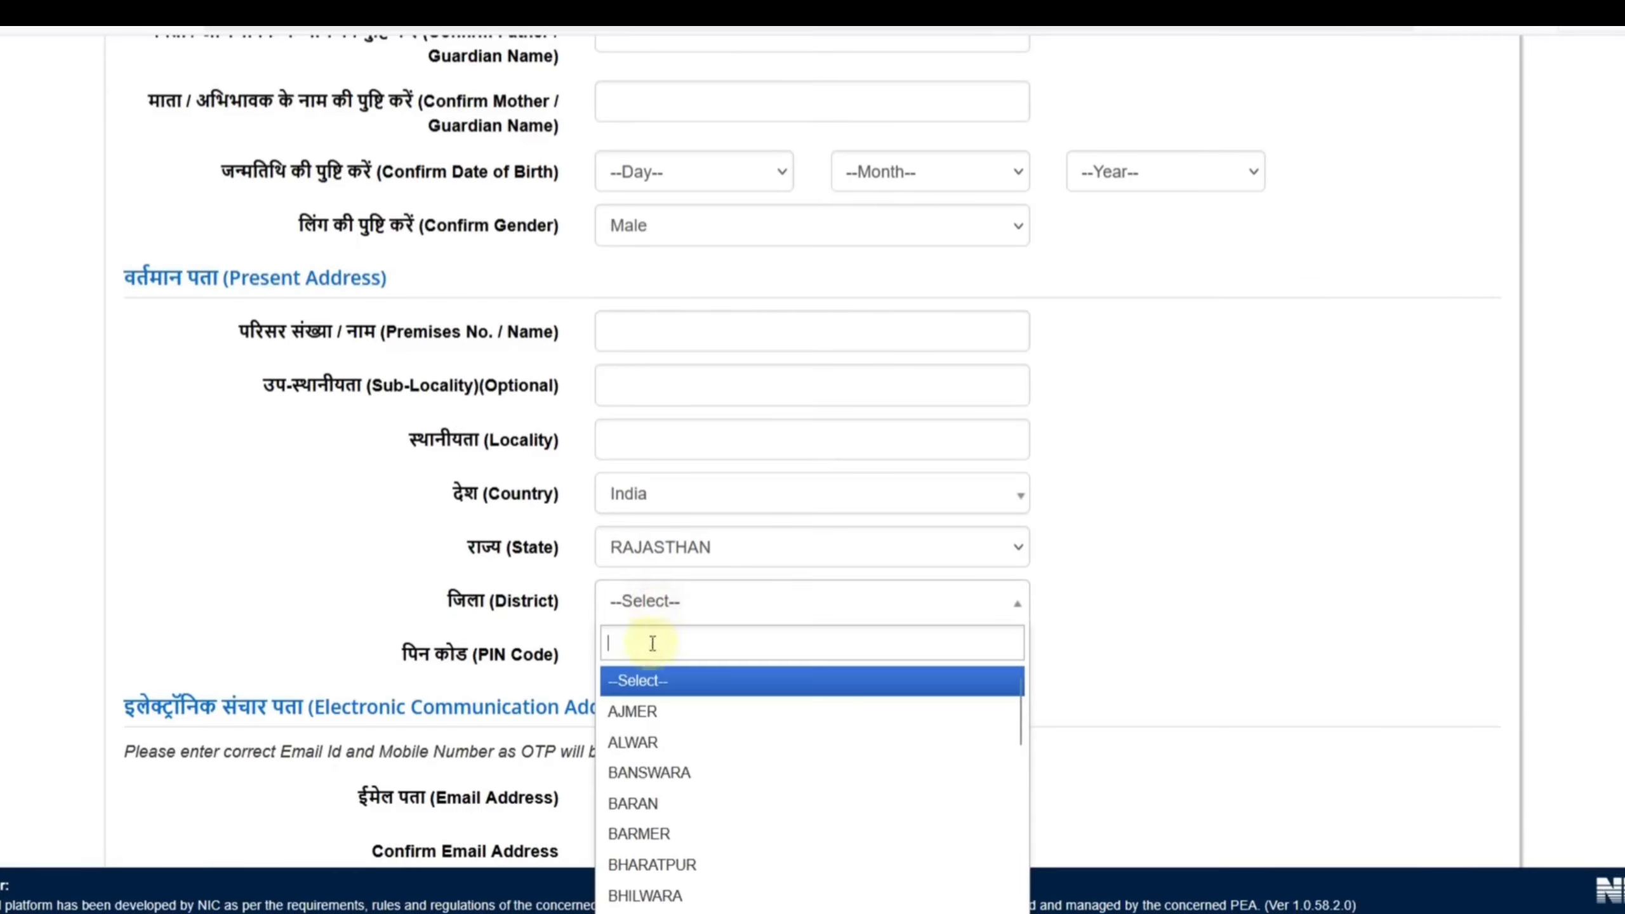
click(642, 744)
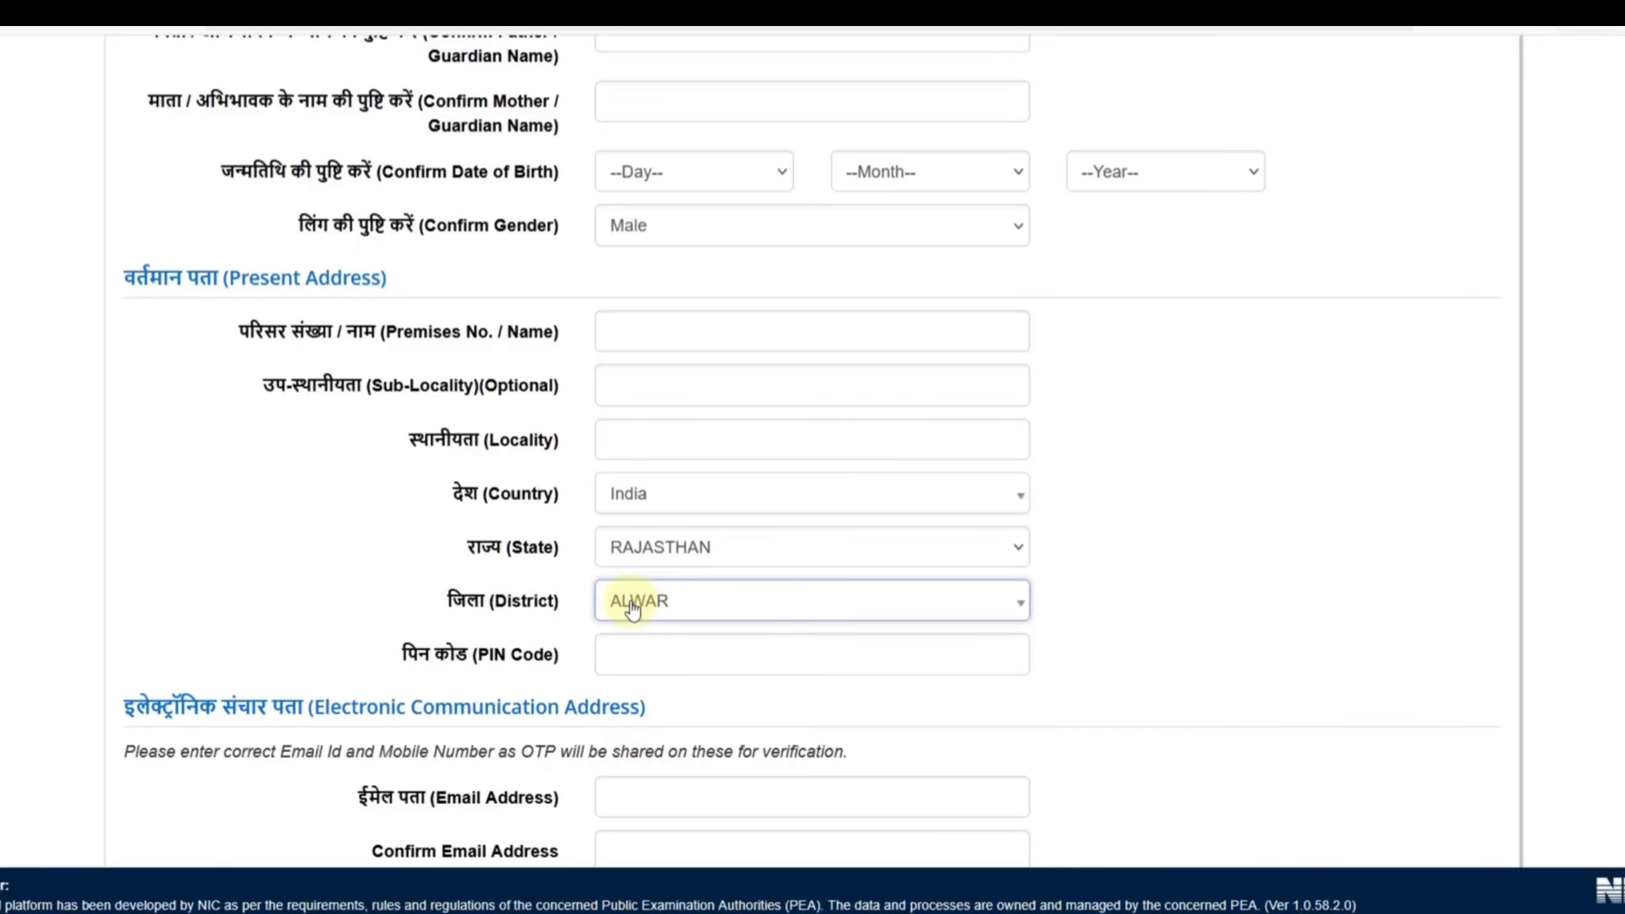
Examine the registration form's Electronic Communication Address, Permanent Address, Choose Password and CAPTCHA sections
scroll(633, 609, down, 5)
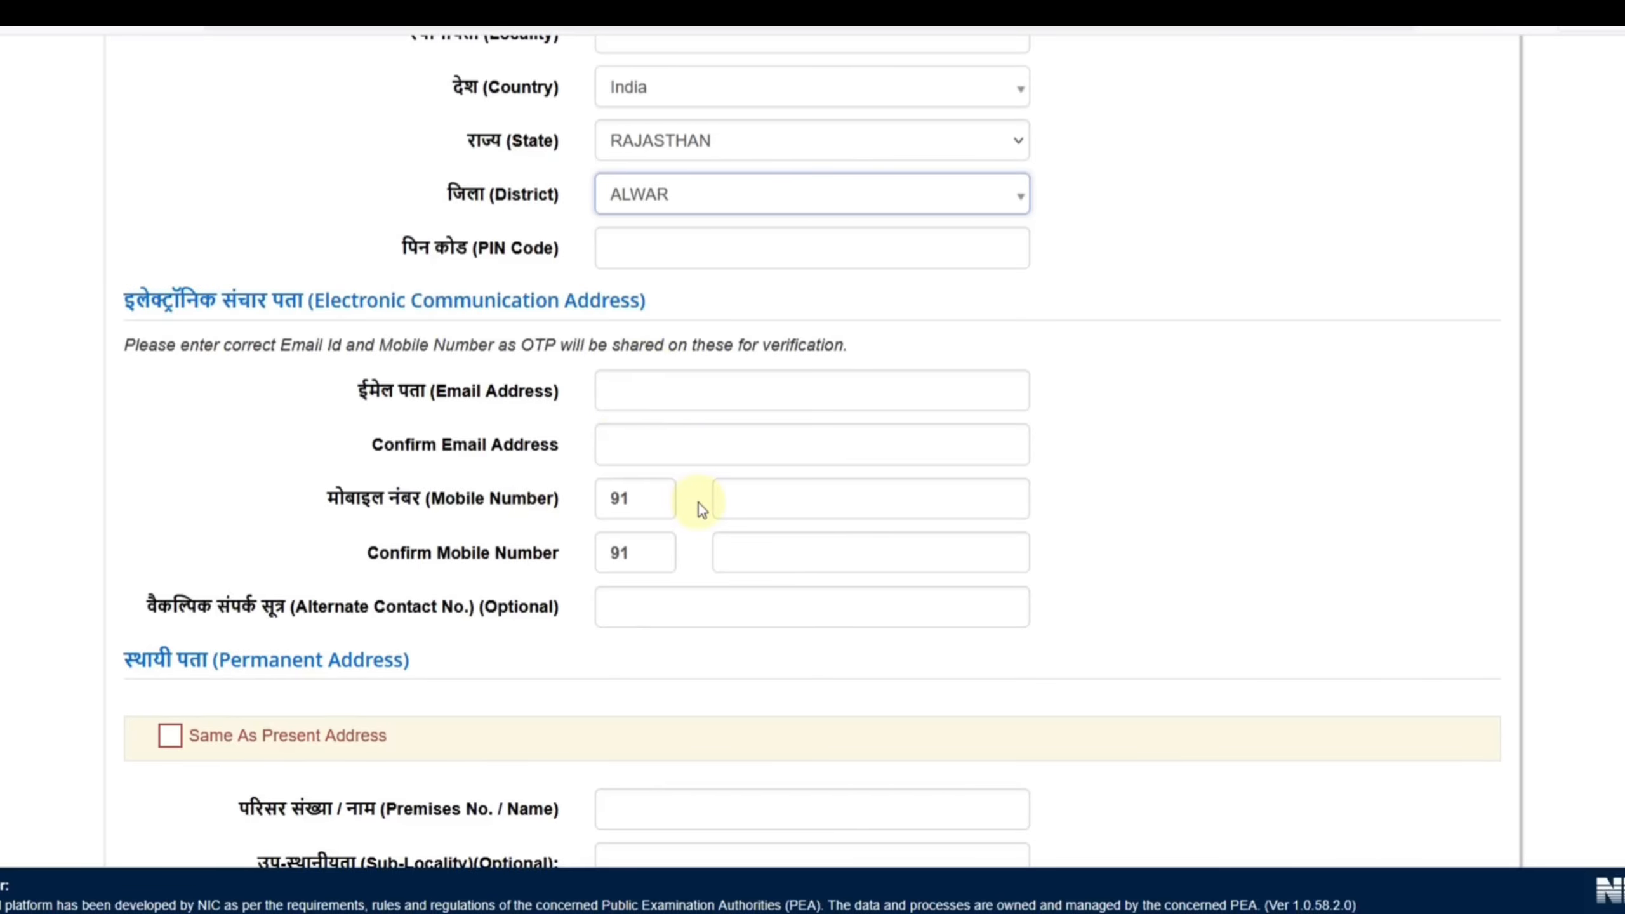
scroll(698, 503, up, 10)
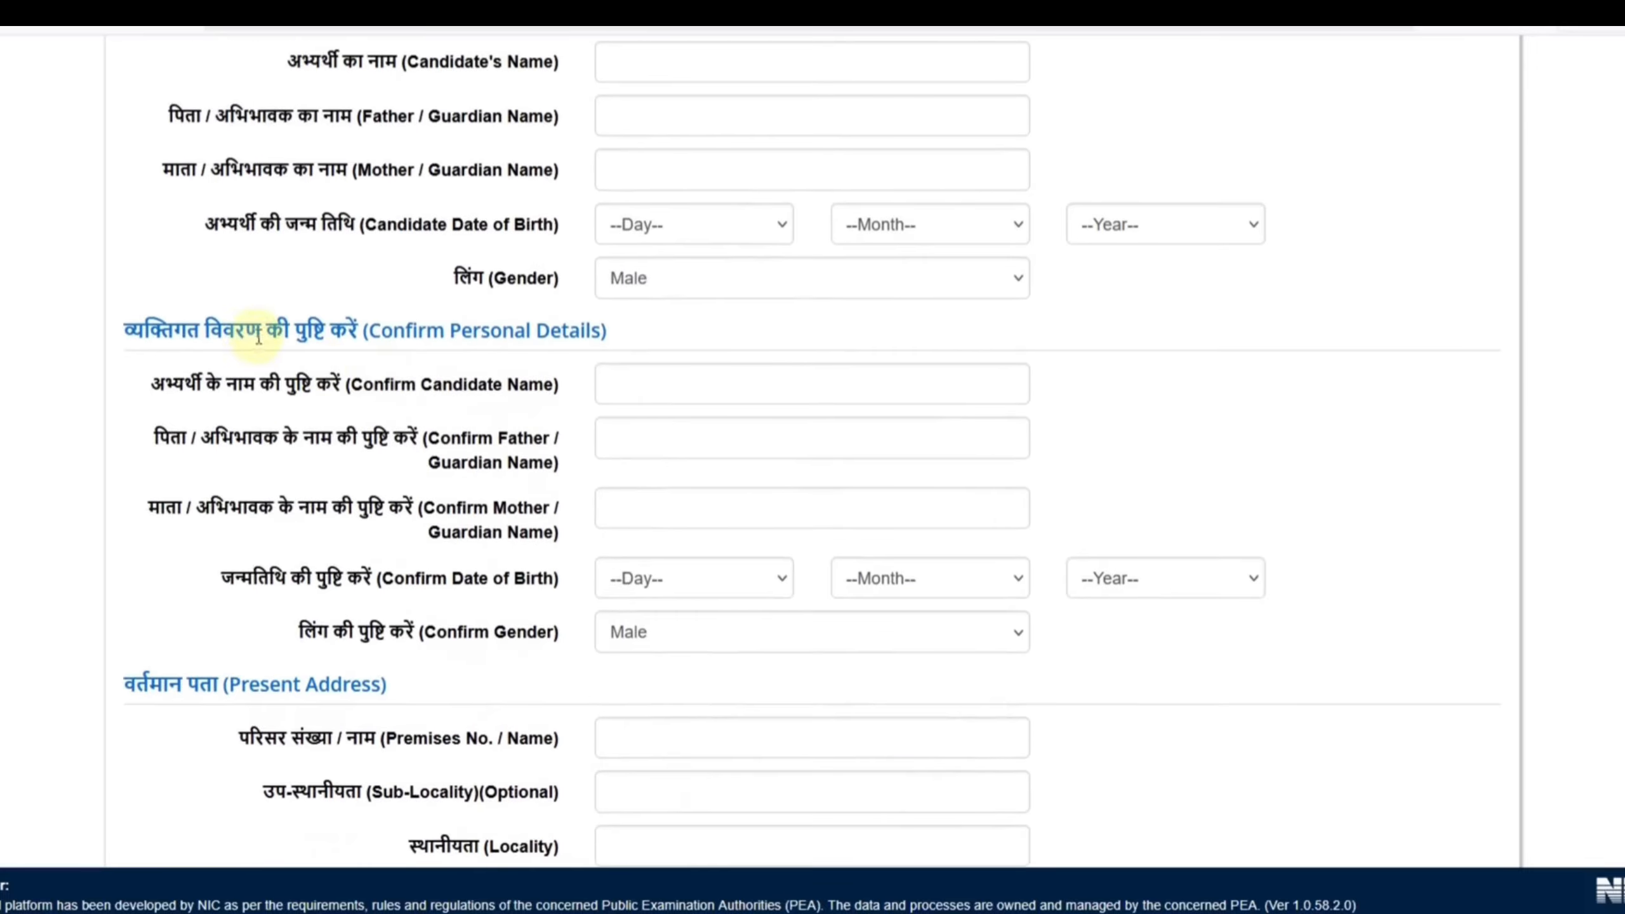
scroll(390, 384, up, 2)
scroll(400, 381, down, 15)
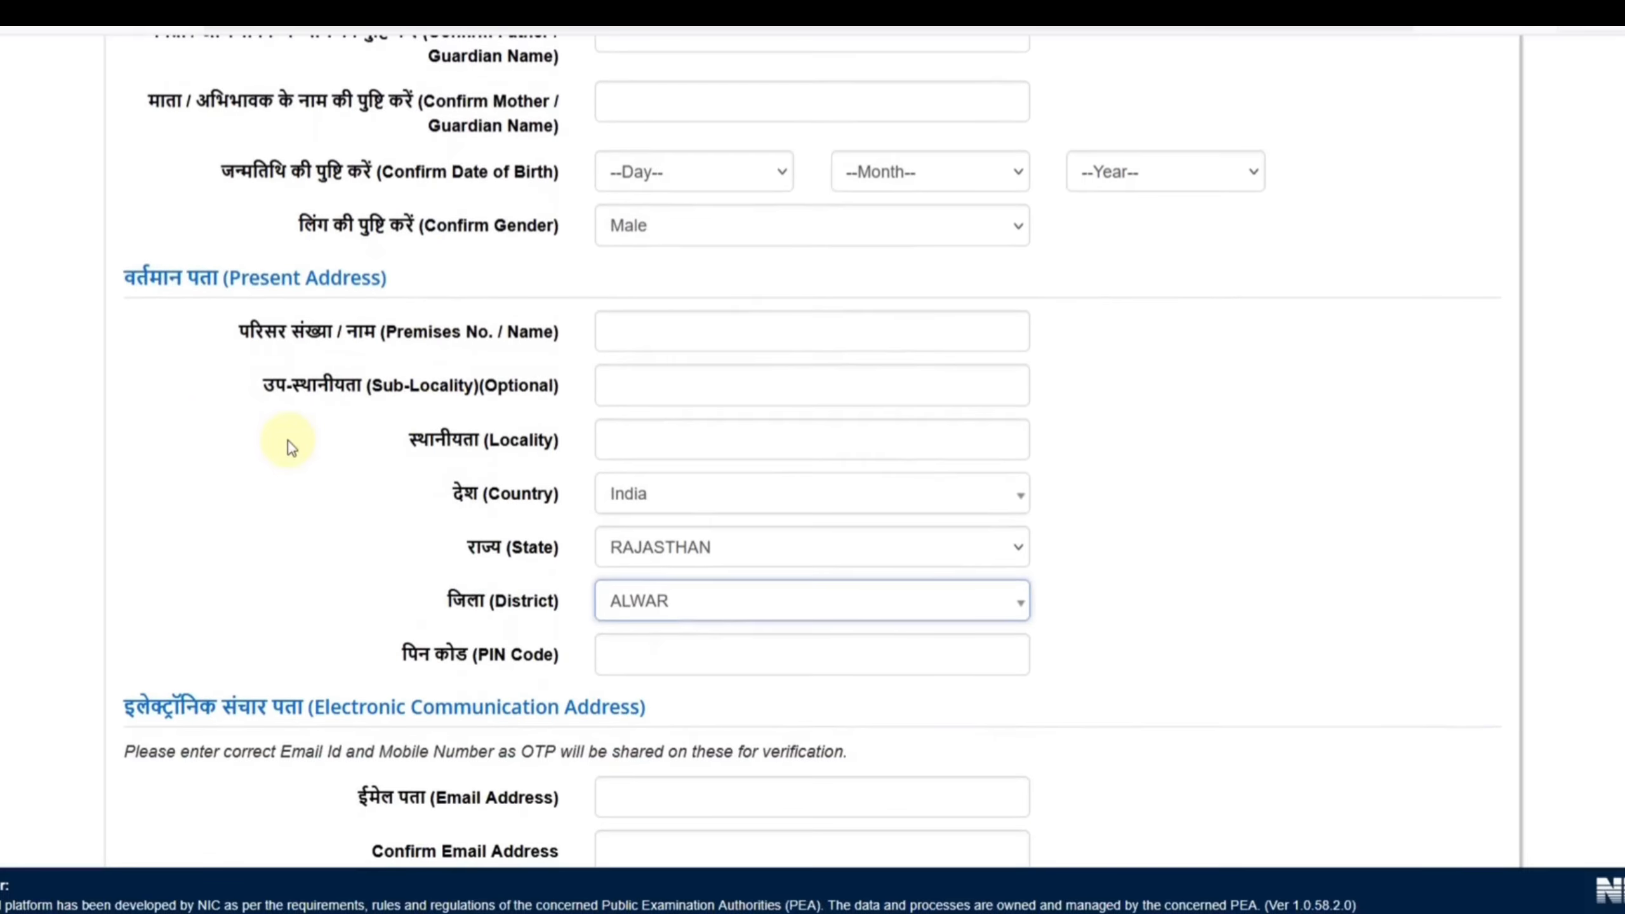
scroll(339, 473, down, 8)
scroll(339, 471, up, 3)
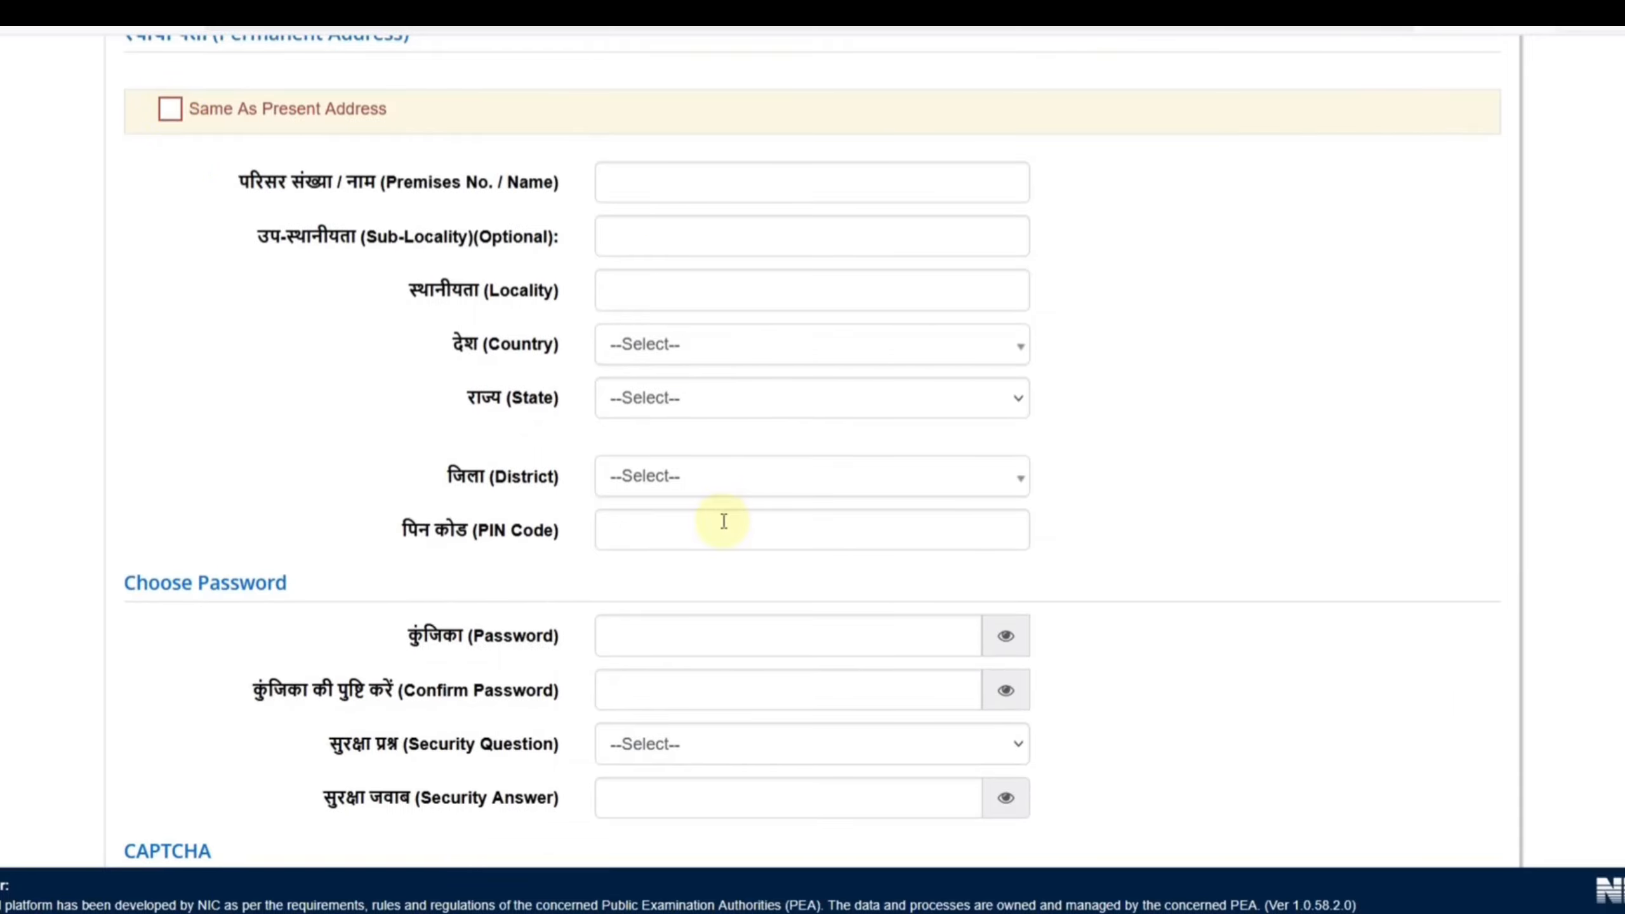
scroll(724, 520, down, 4)
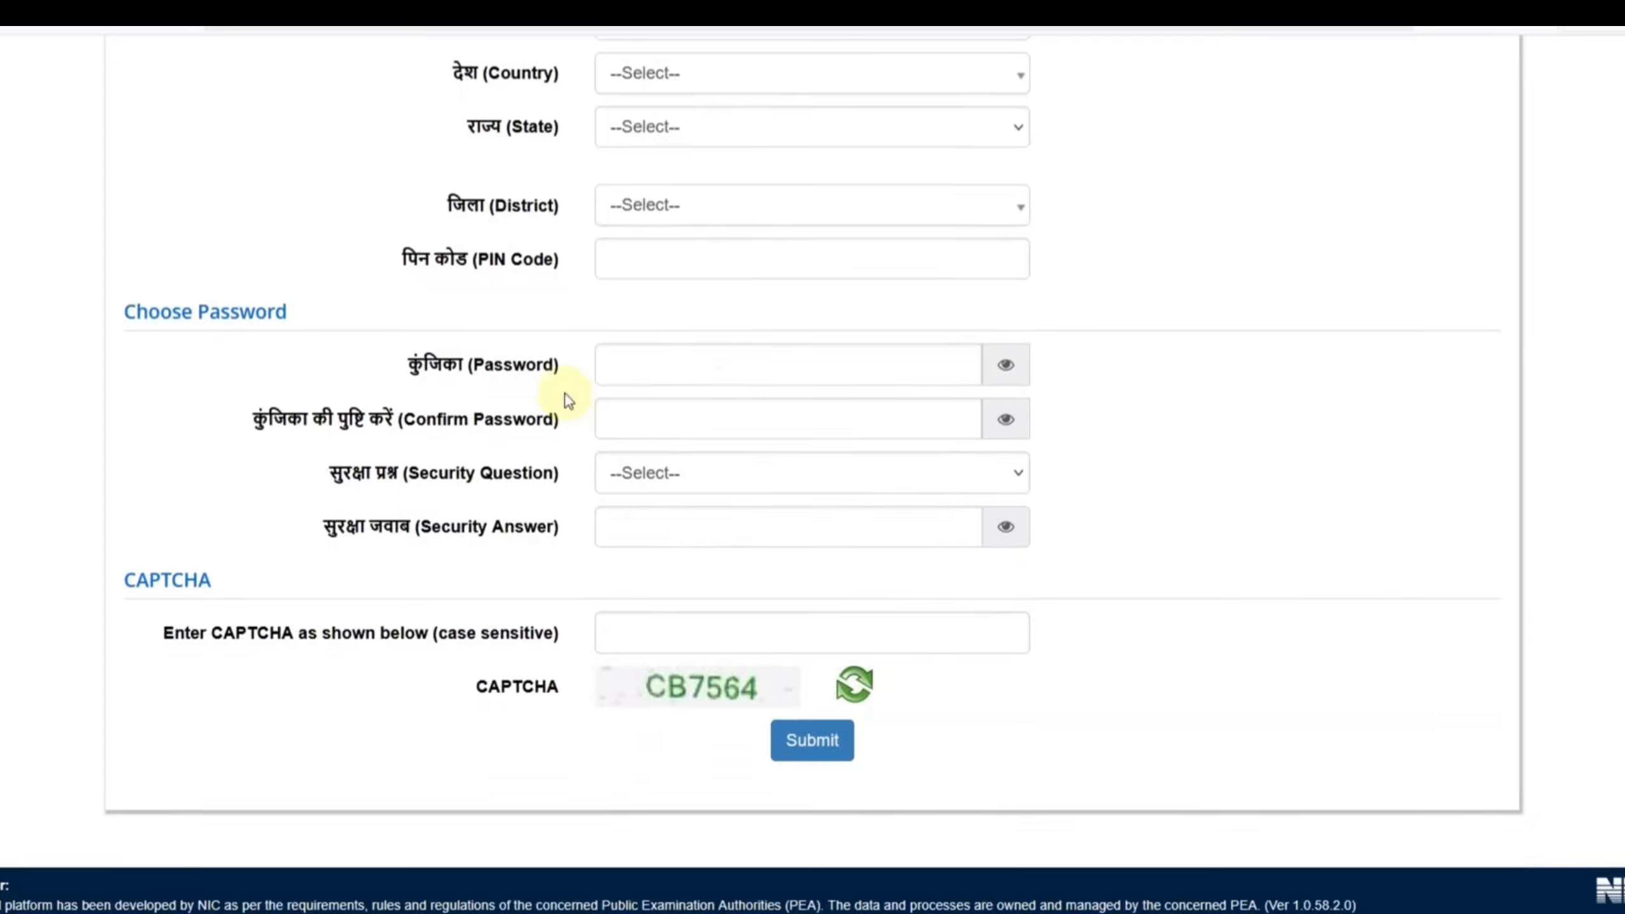
Read the password rules for the Password field and examine the sample password's characters enlarged in the text editor
click(645, 374)
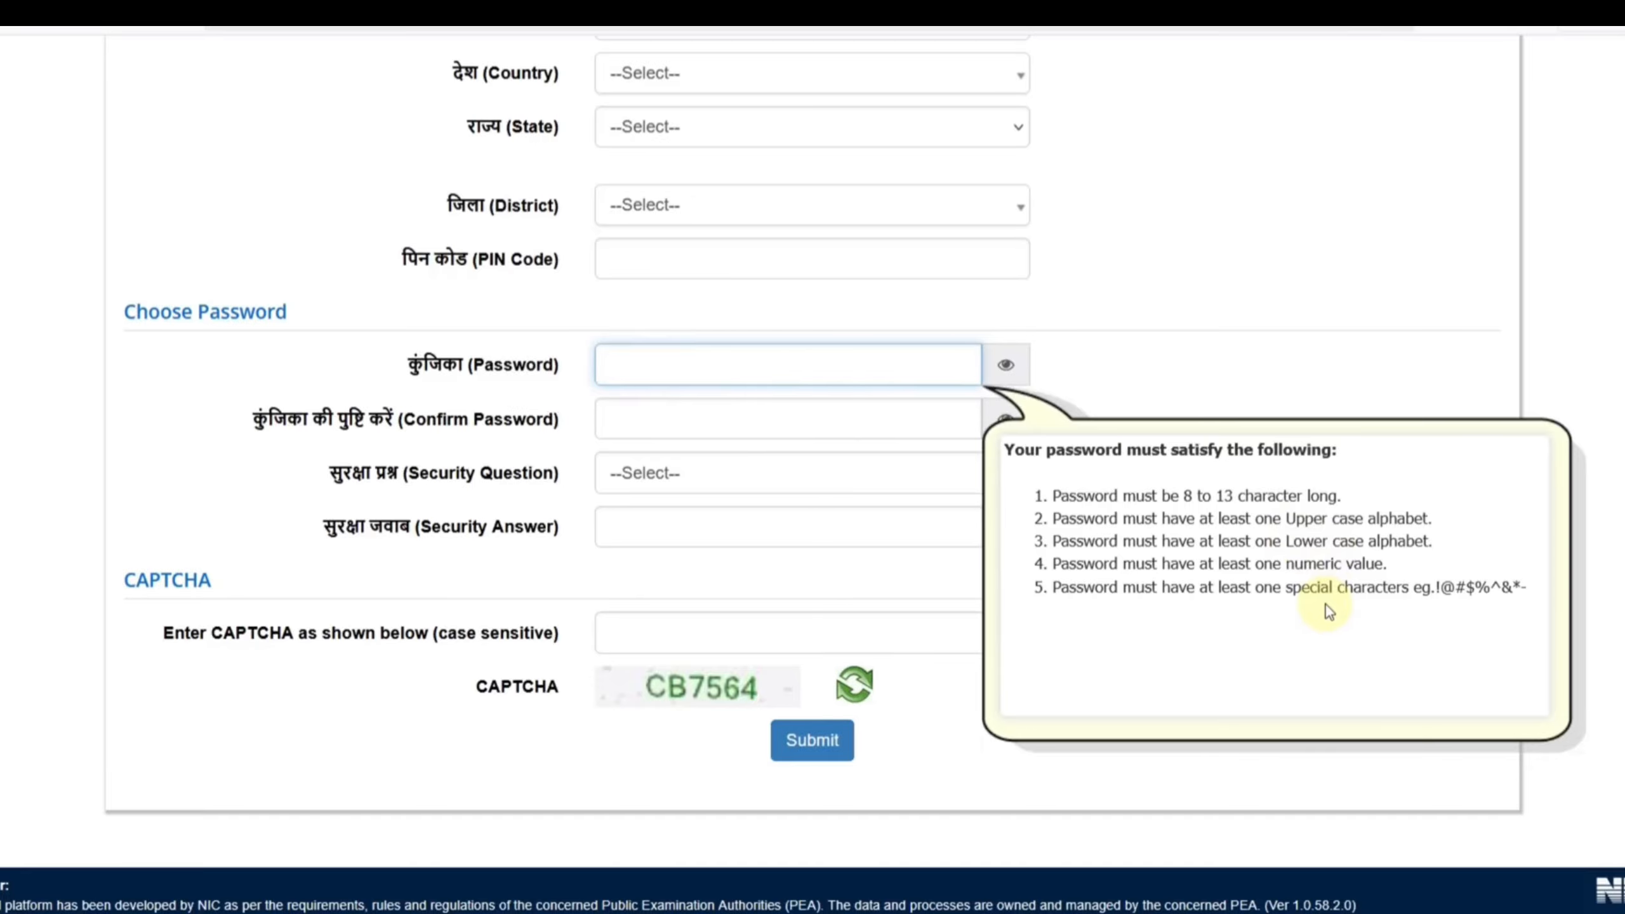
click(496, 555)
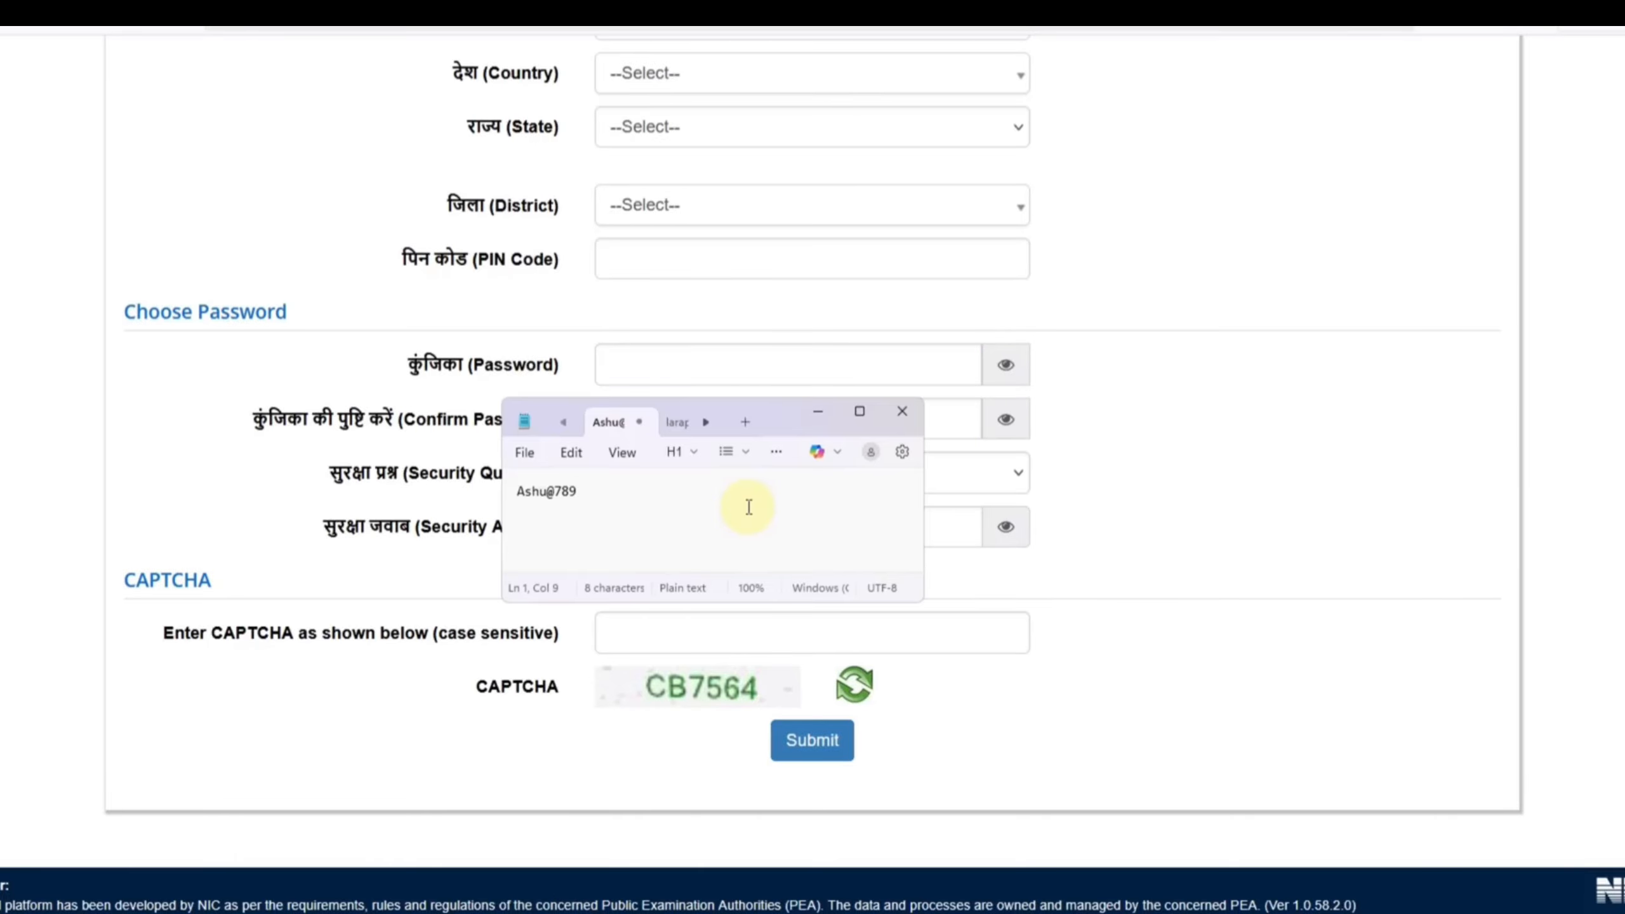
scroll(748, 508, up, 17)
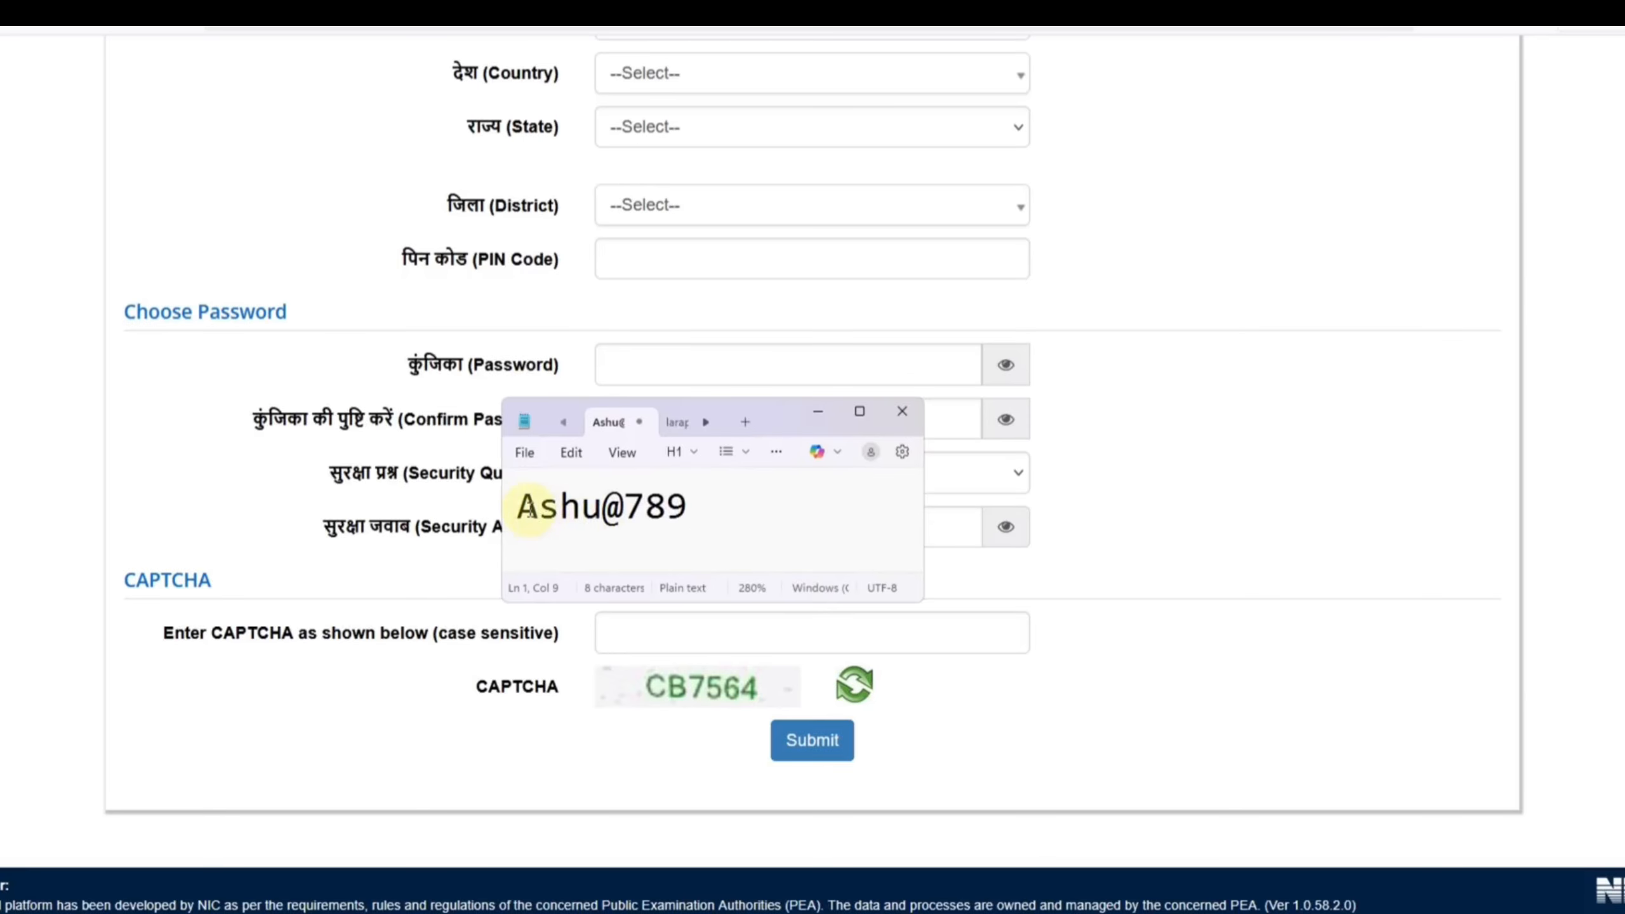
drag(538, 509, 687, 516)
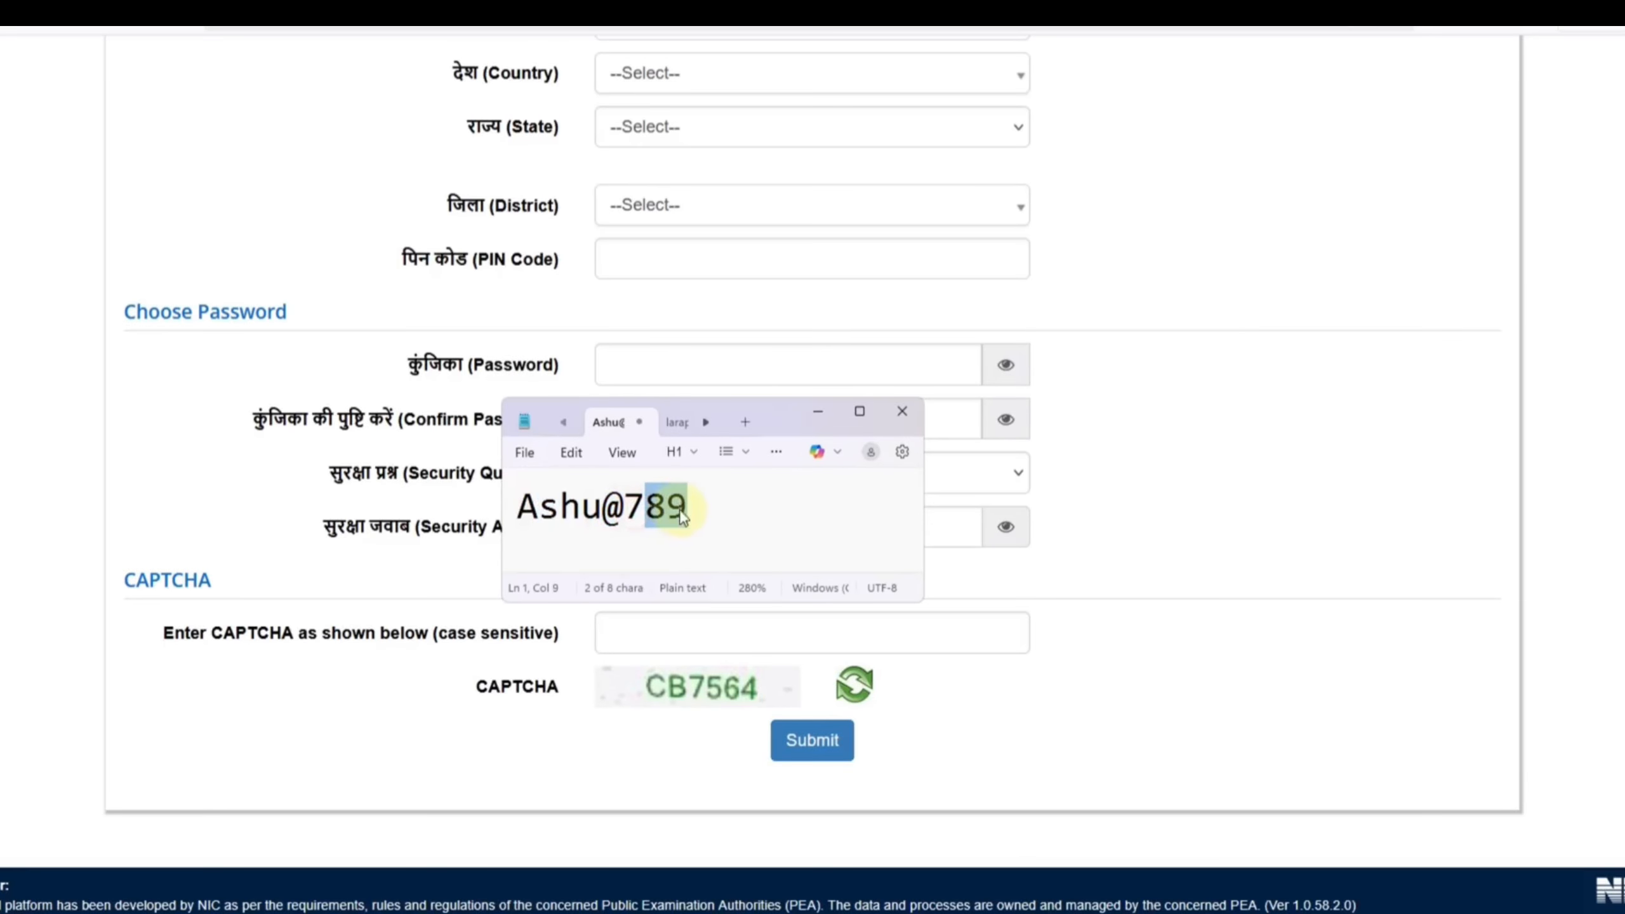
click(700, 514)
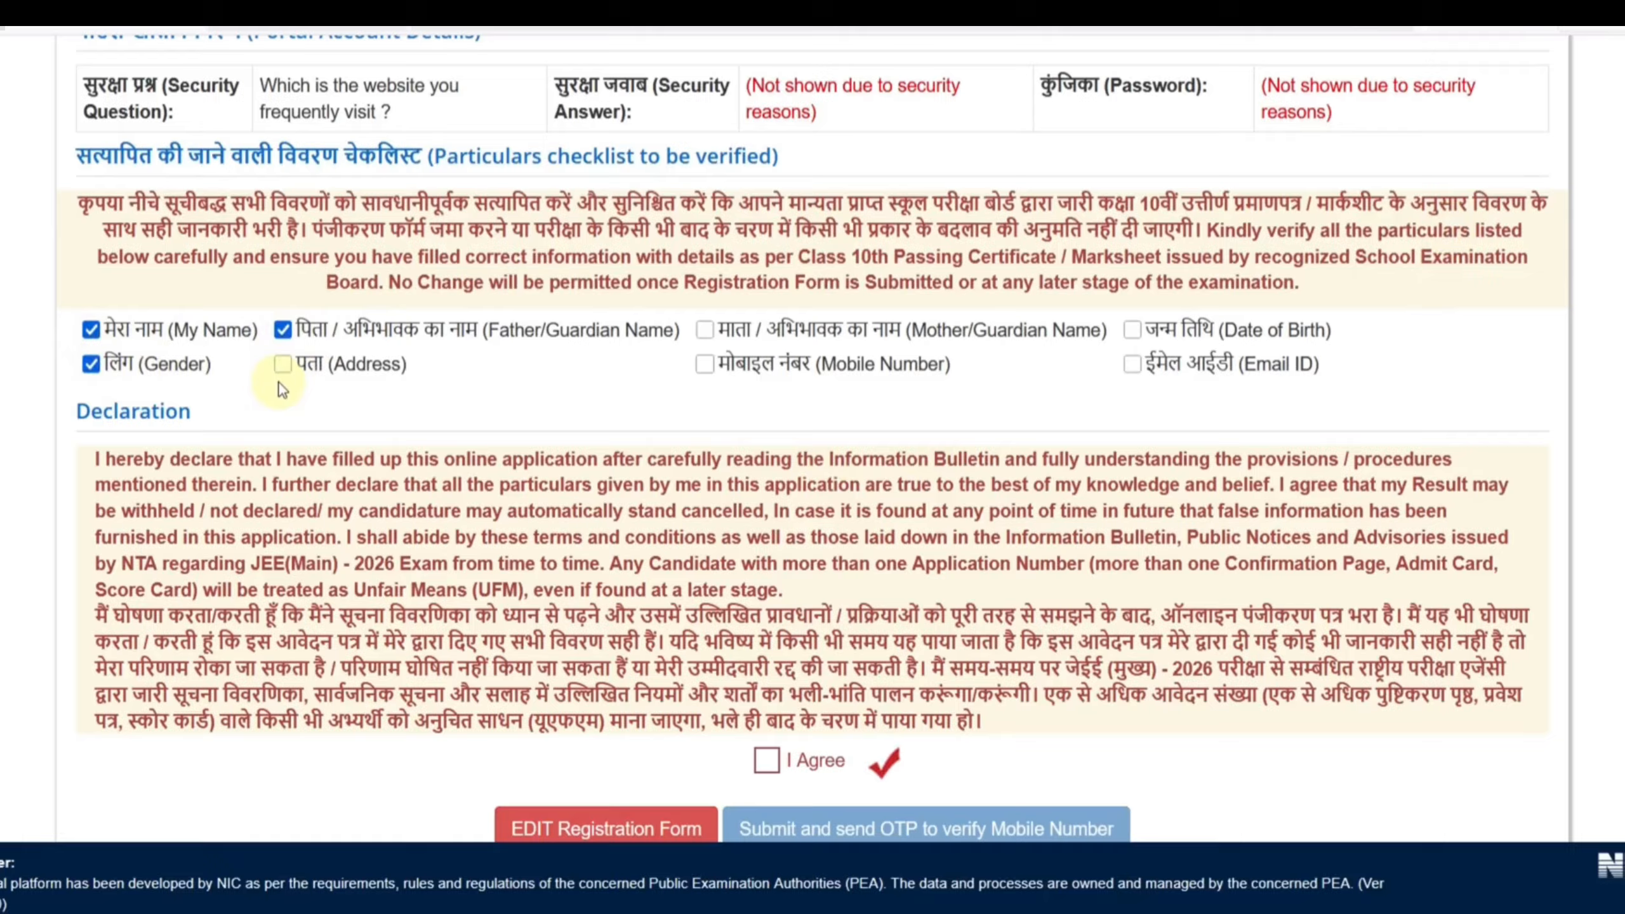
Mark Address, Mother/Guardian Name, Mobile Number, Date of Birth and Email ID as verified in the particulars checklist and agree to the declaration
click(281, 364)
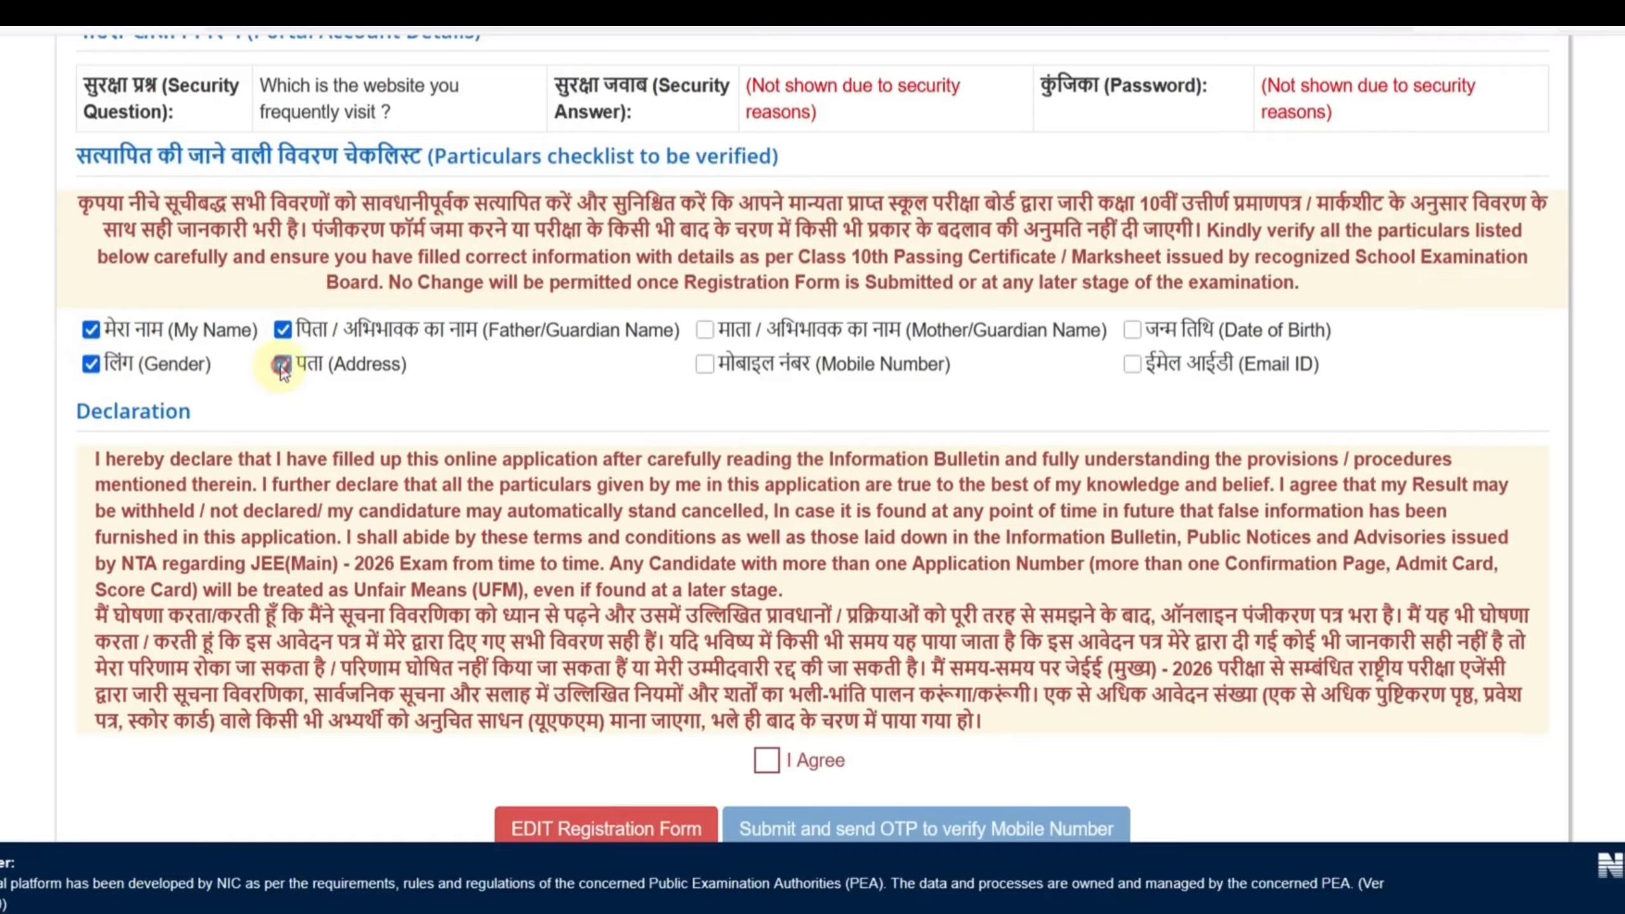
click(704, 330)
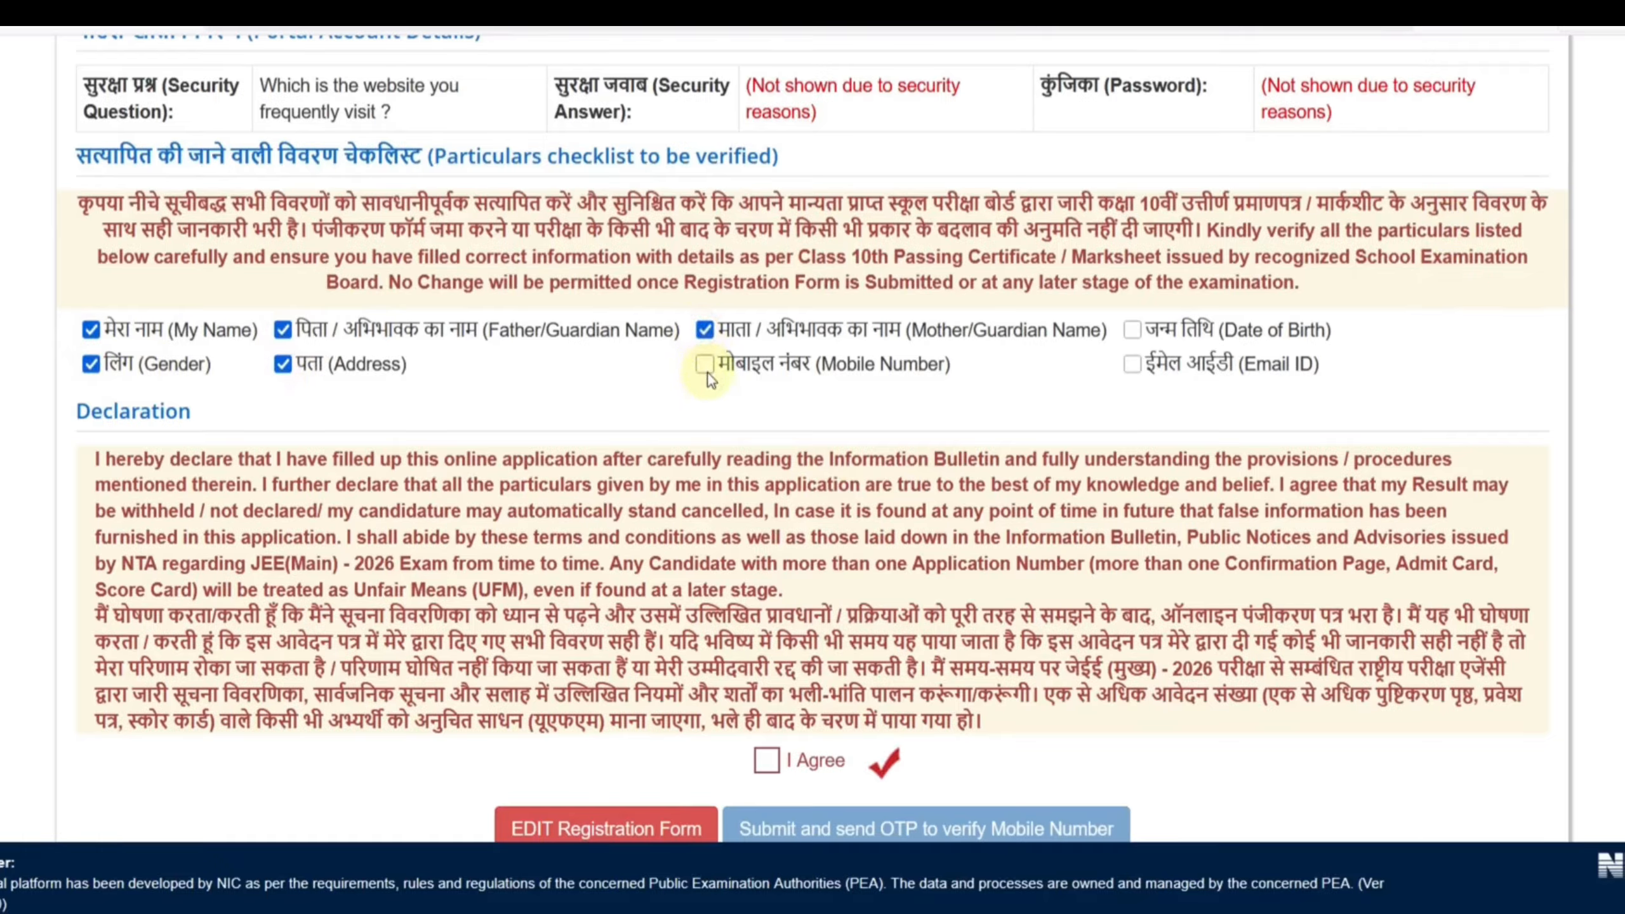
click(704, 364)
click(1132, 329)
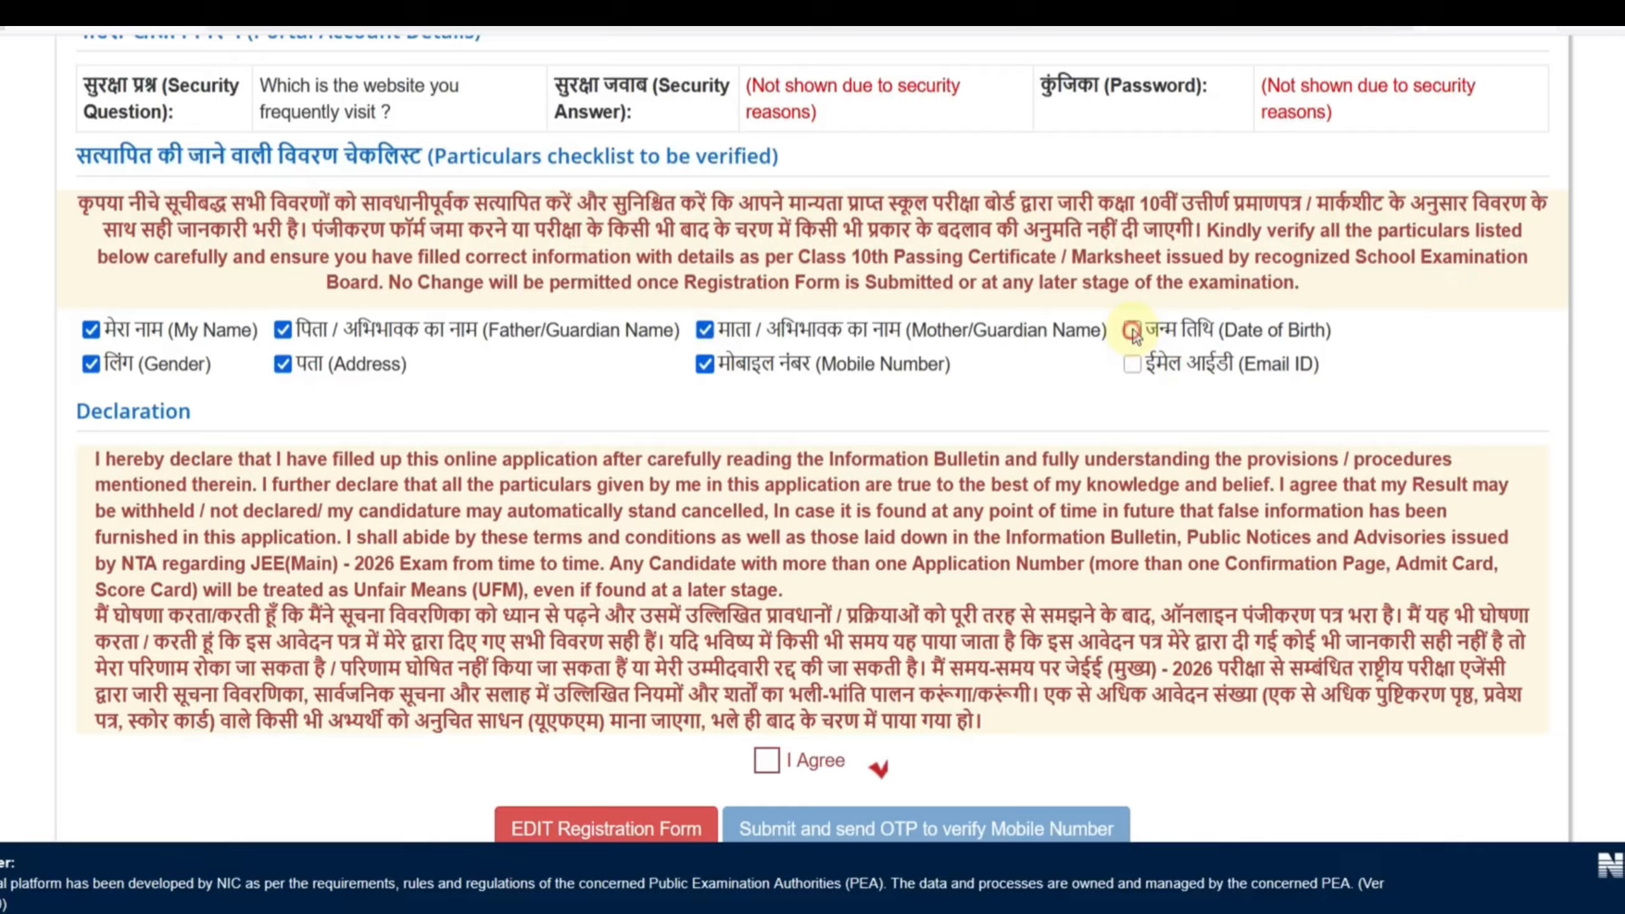
click(1132, 364)
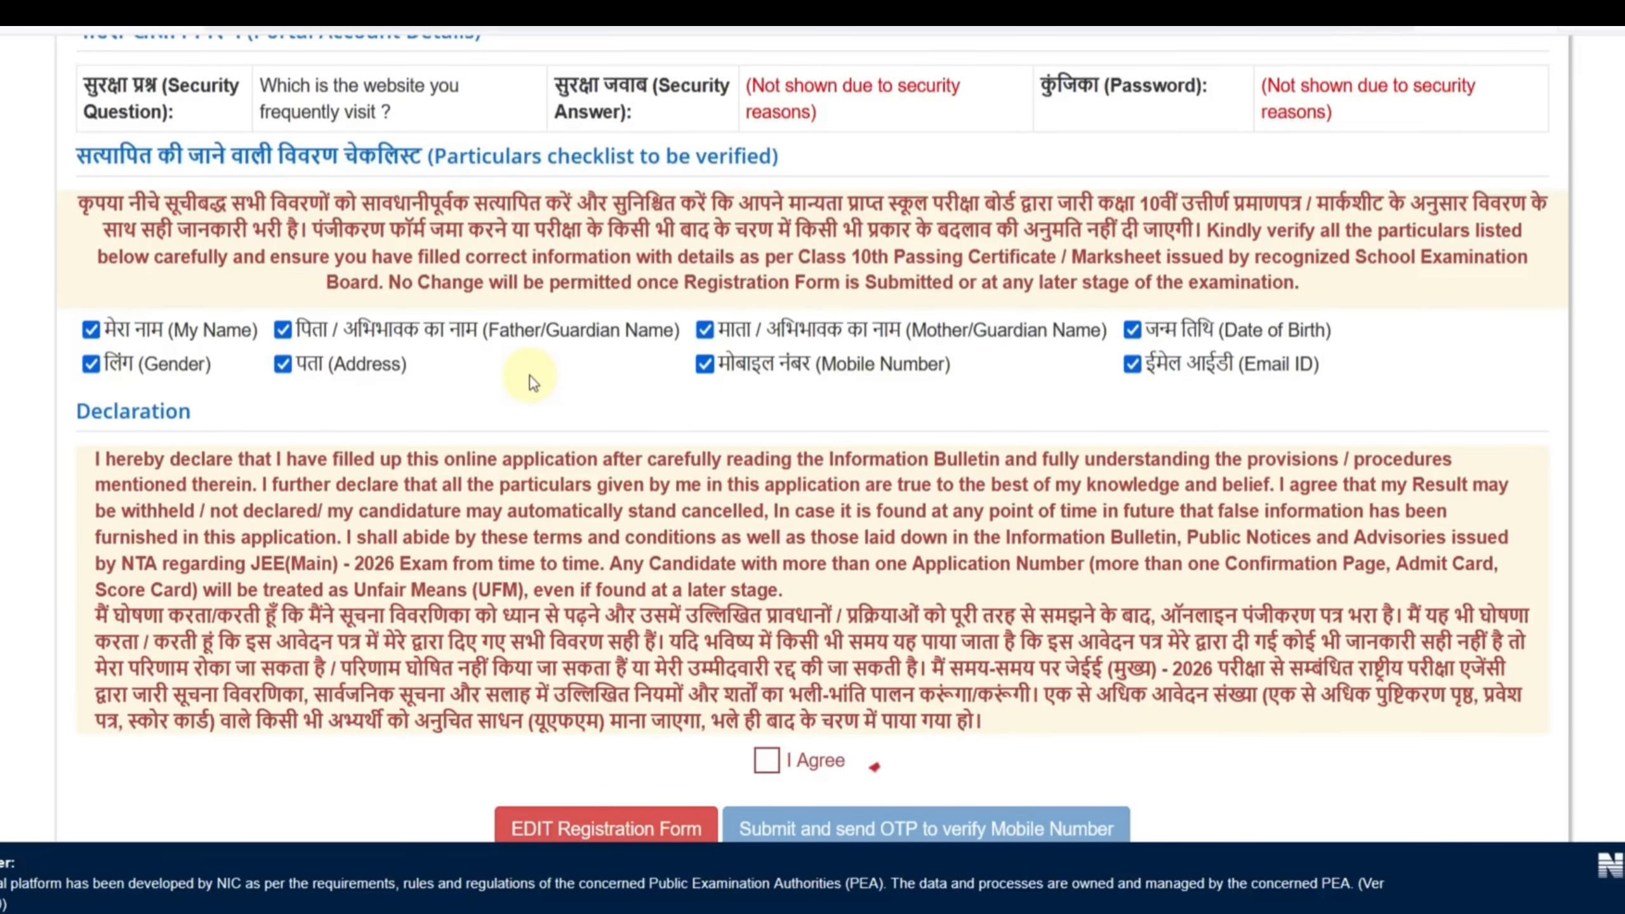
scroll(616, 420, down, 1)
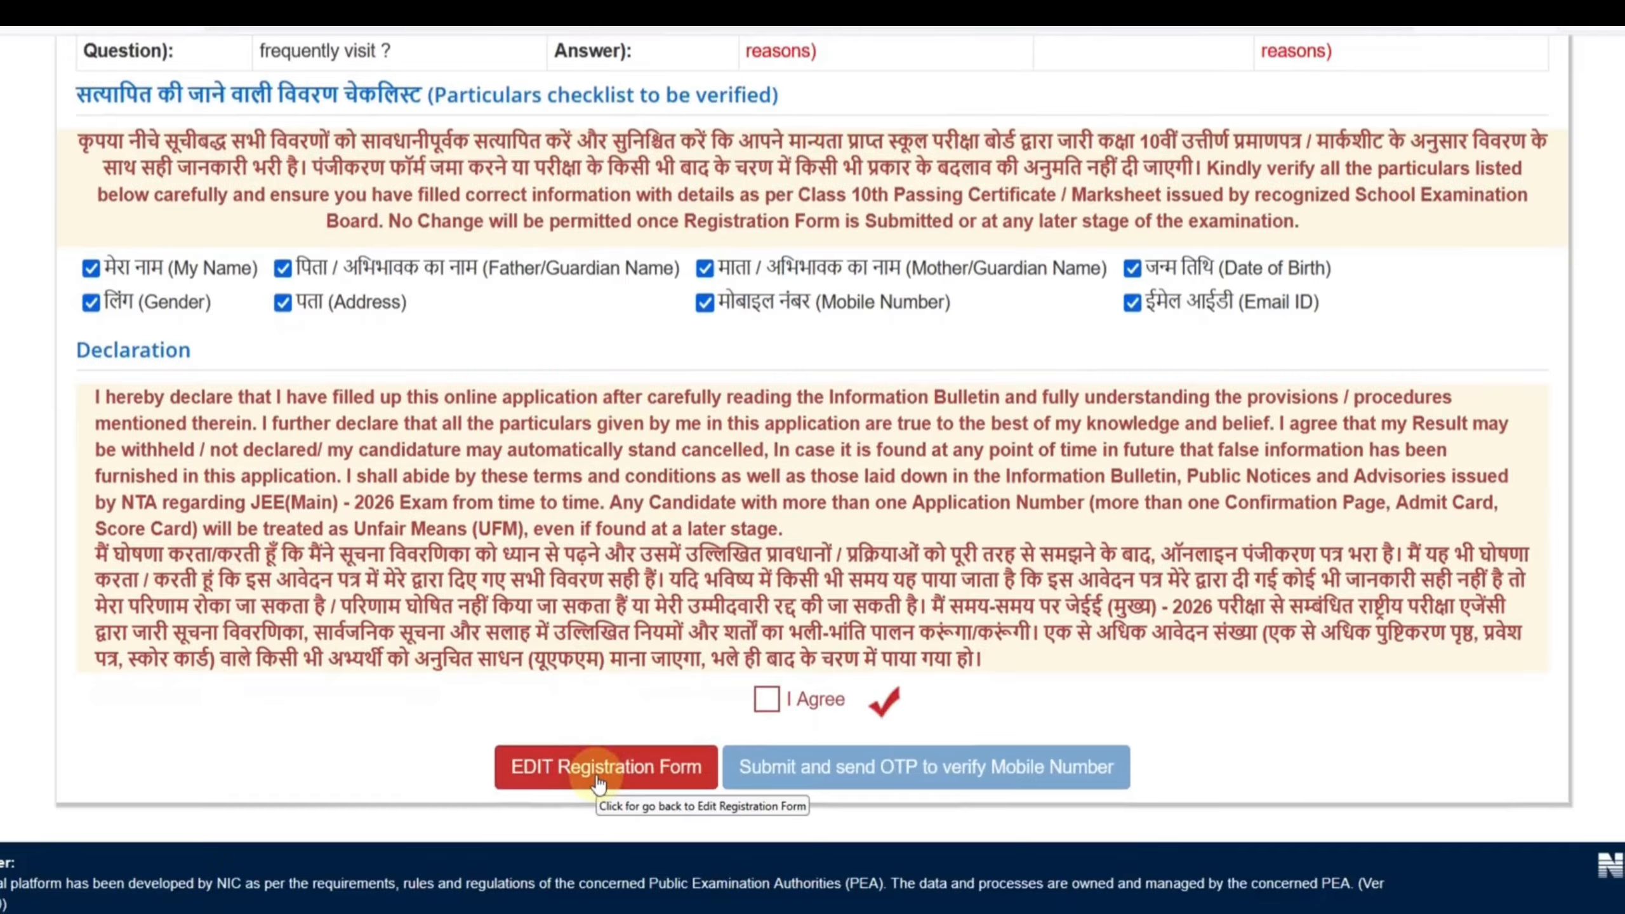
click(767, 704)
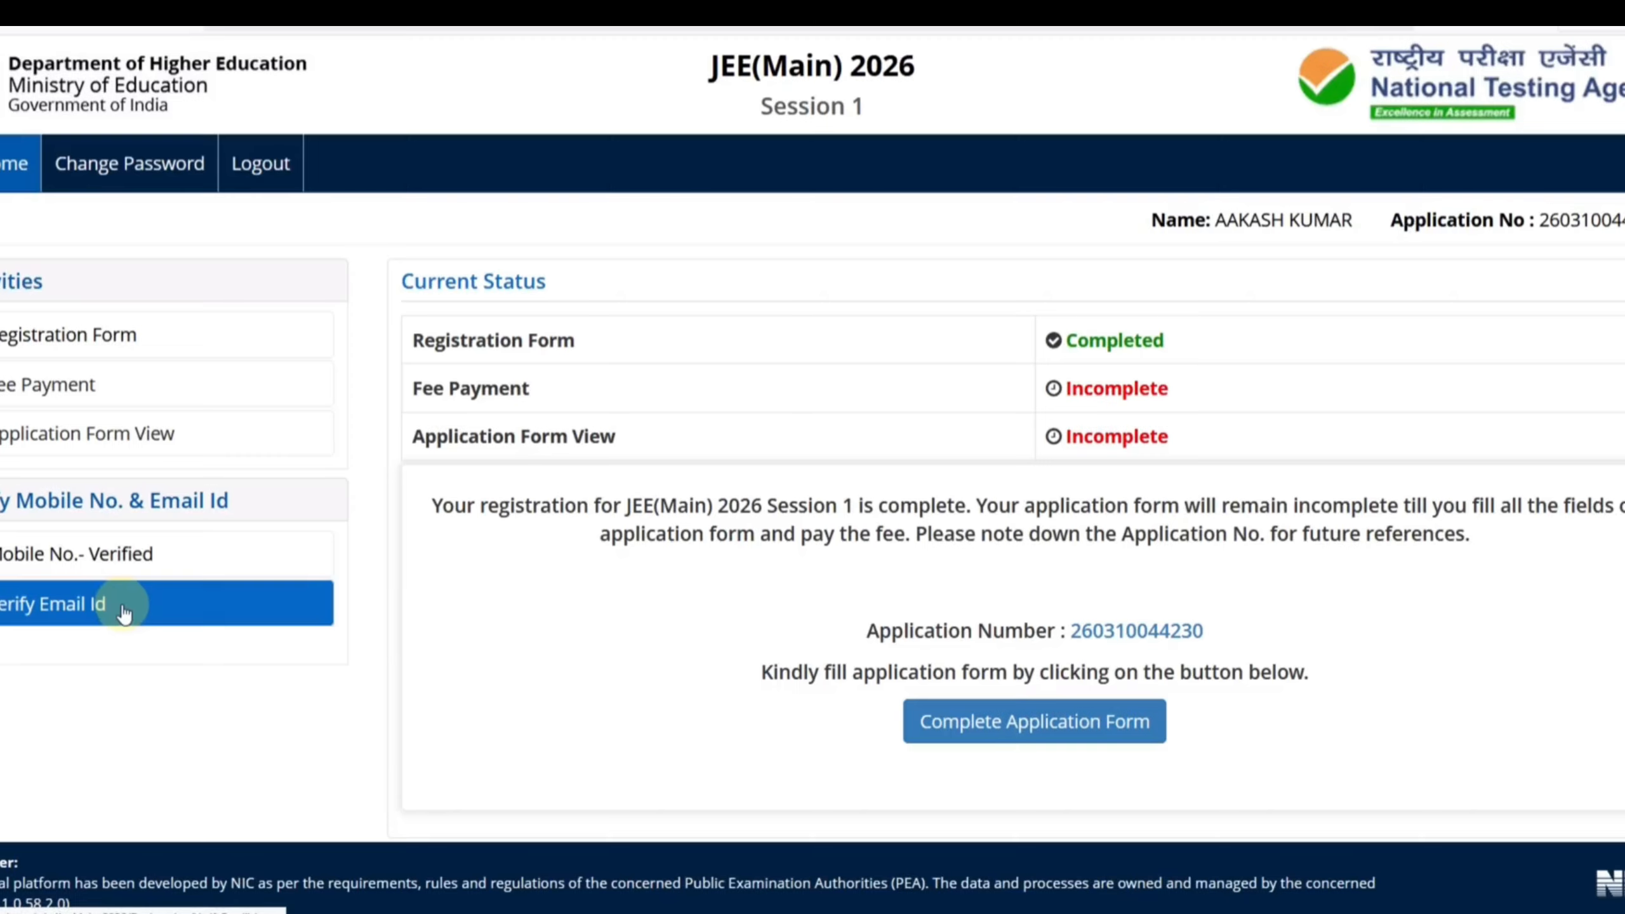
Verify the registered email ID and continue into the application form's Personal Details section
click(74, 620)
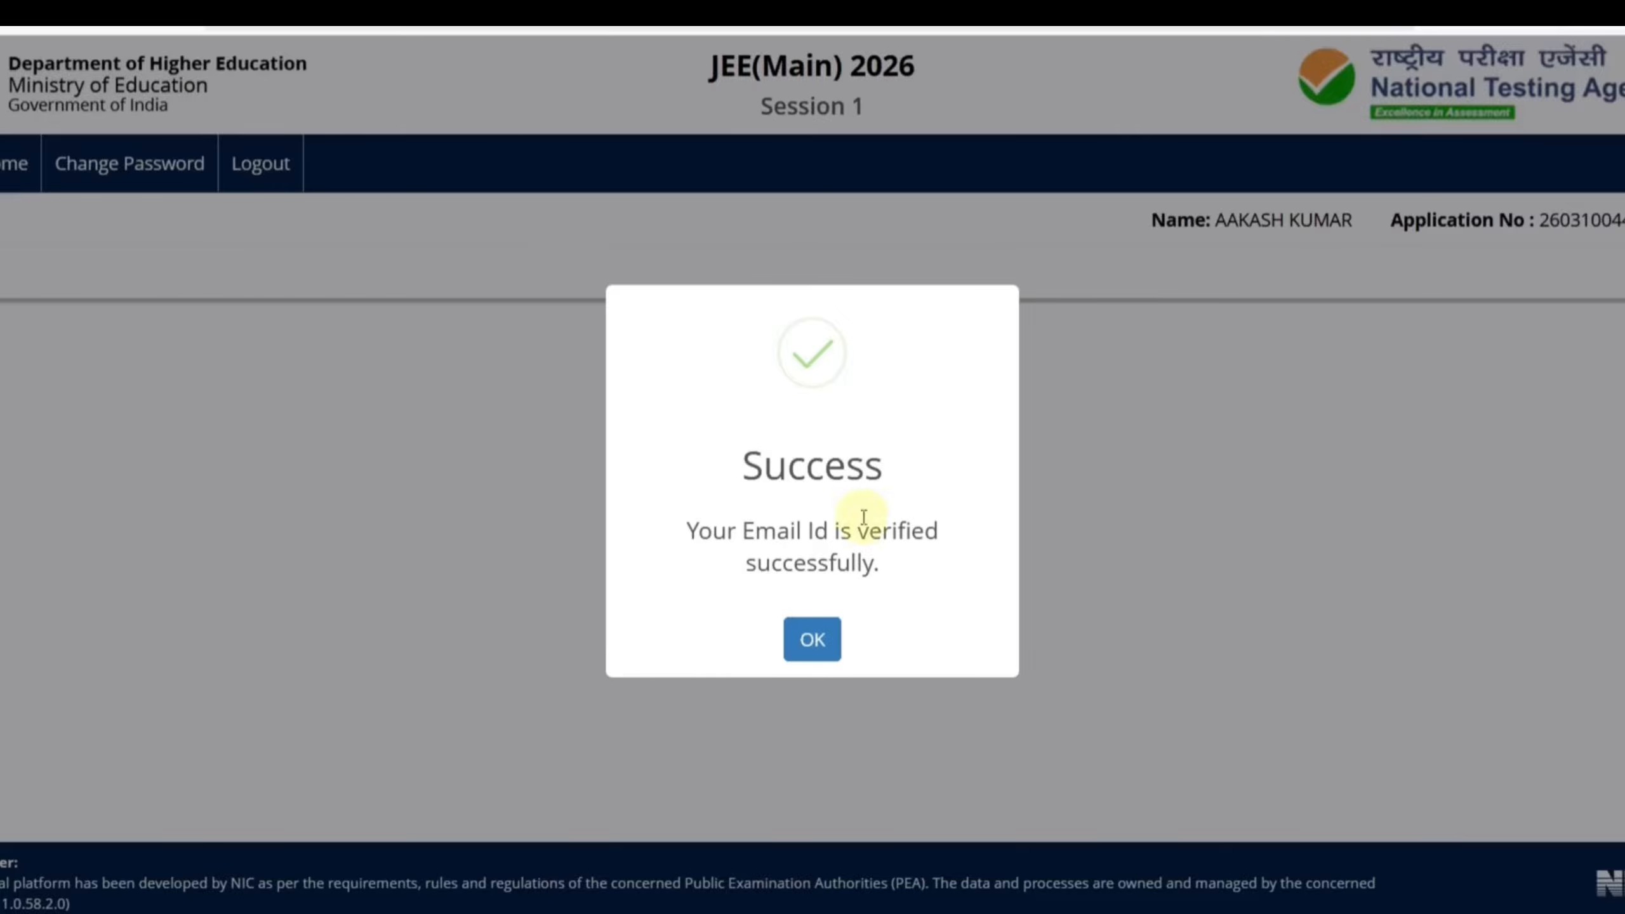
click(812, 640)
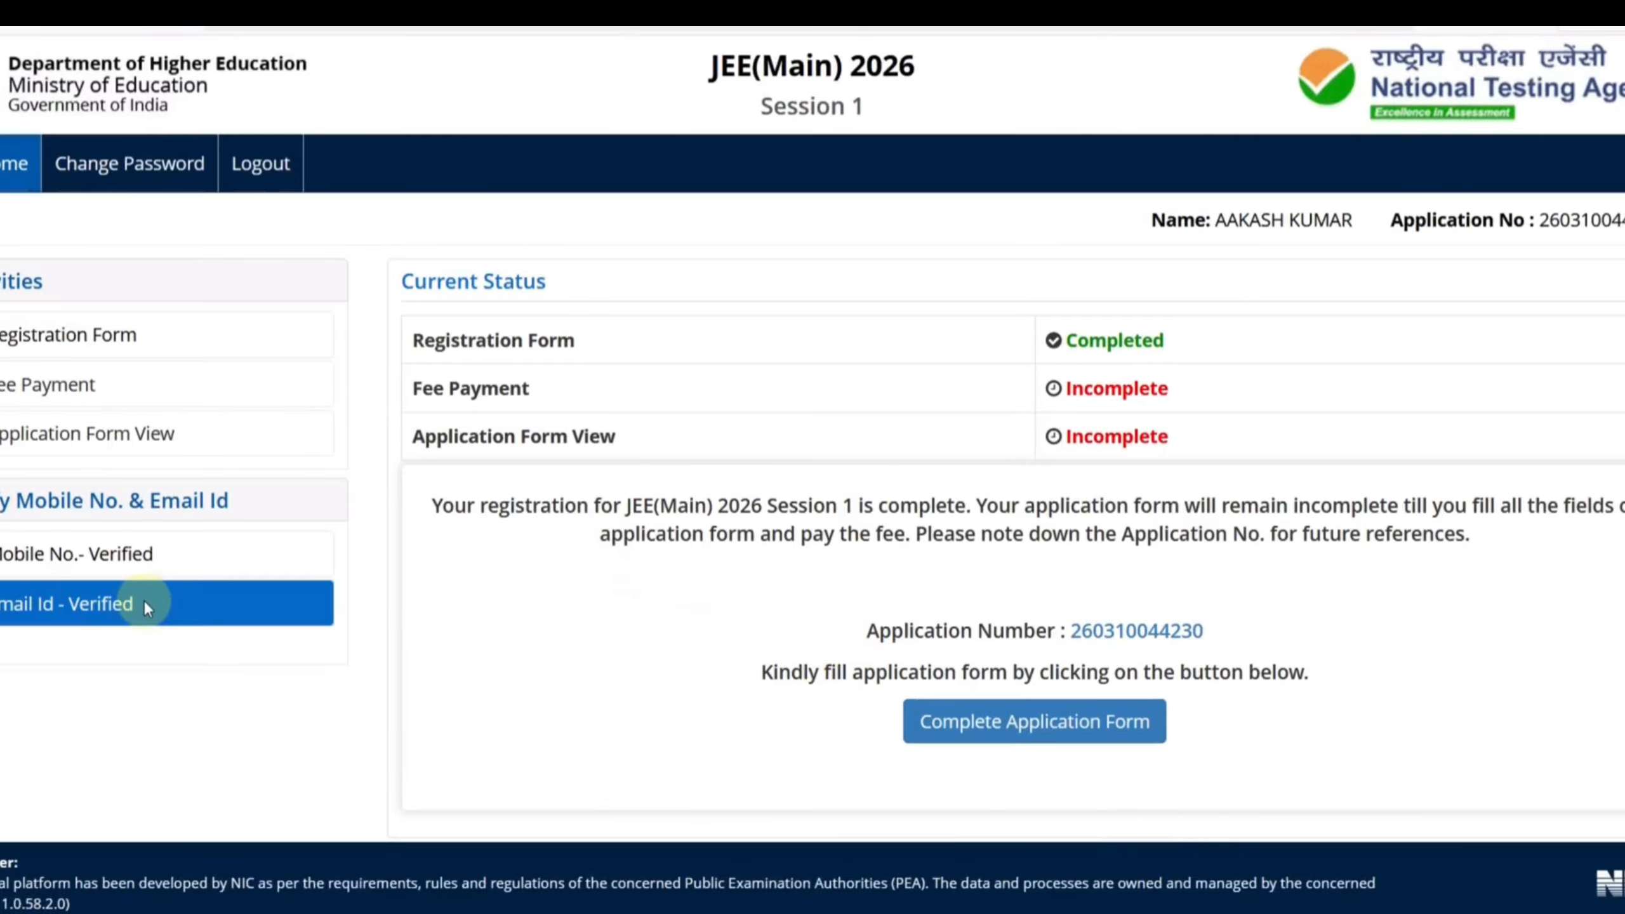
click(1002, 729)
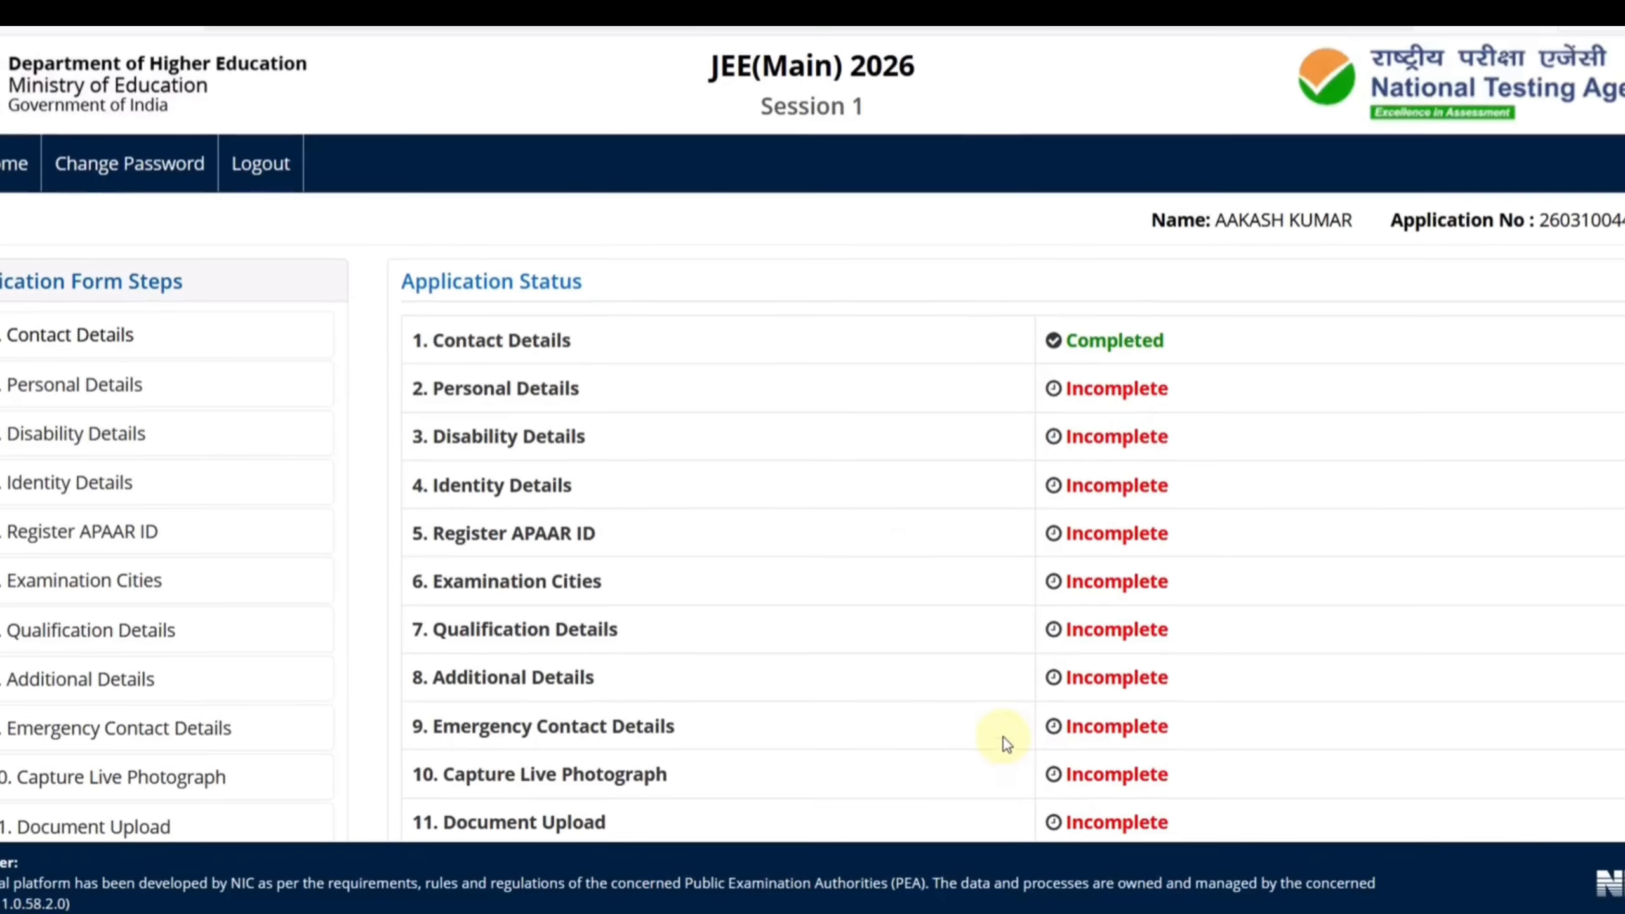
scroll(911, 627, down, 2)
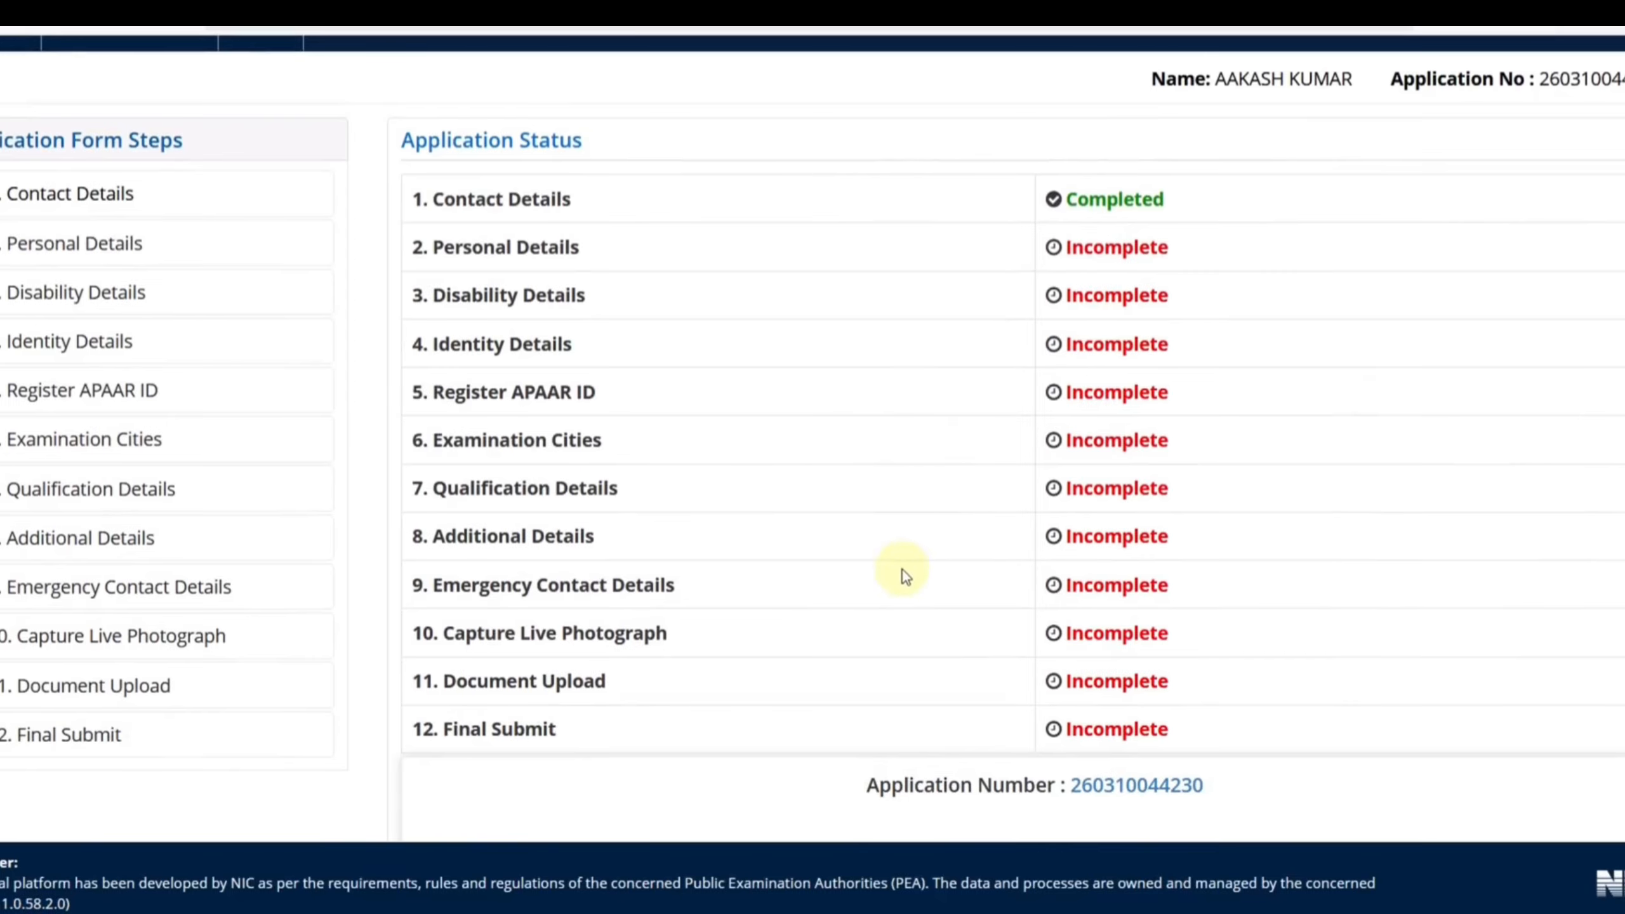
scroll(899, 717, down, 2)
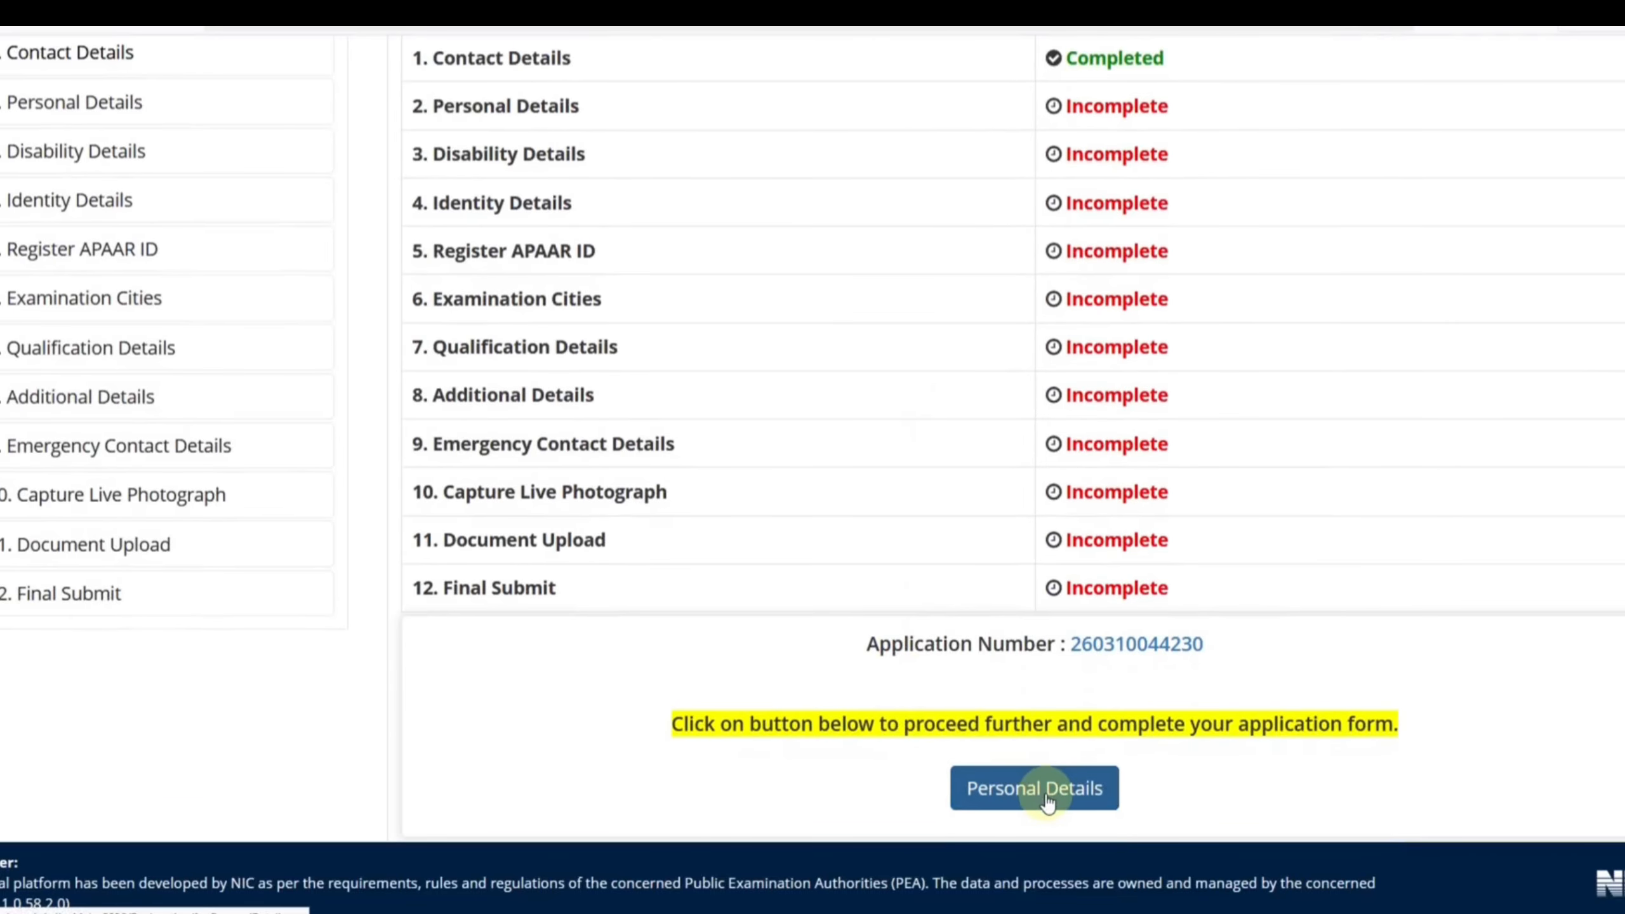
click(1047, 802)
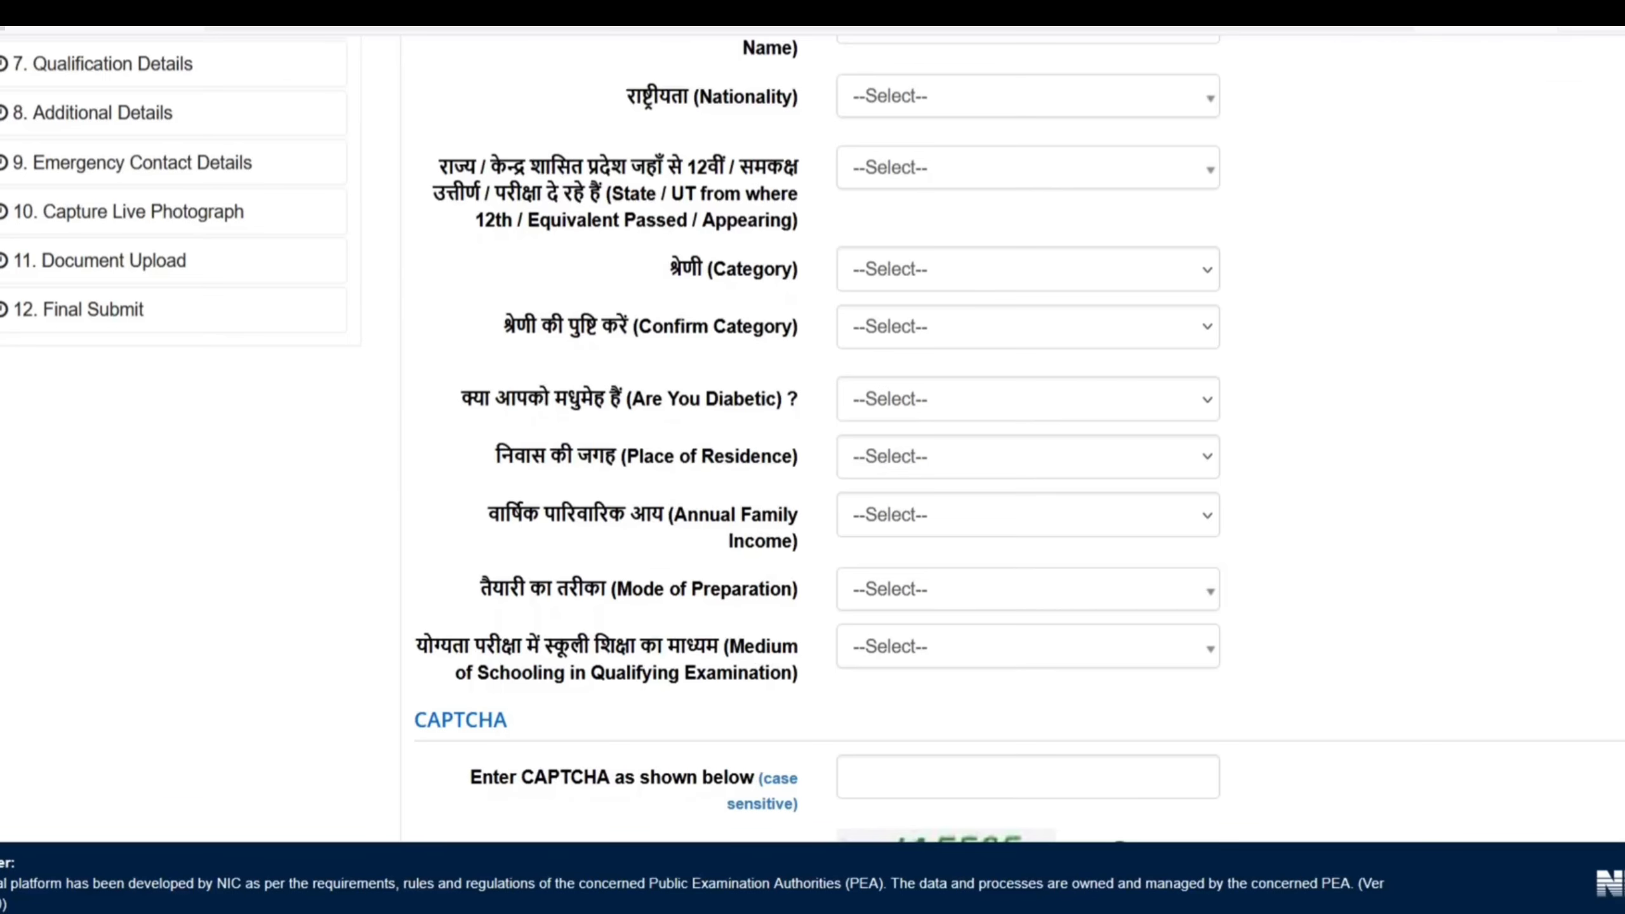
Set the nationality to Indian and the state where 12th was passed or is being taken to RAJASTHAN
click(972, 105)
click(955, 216)
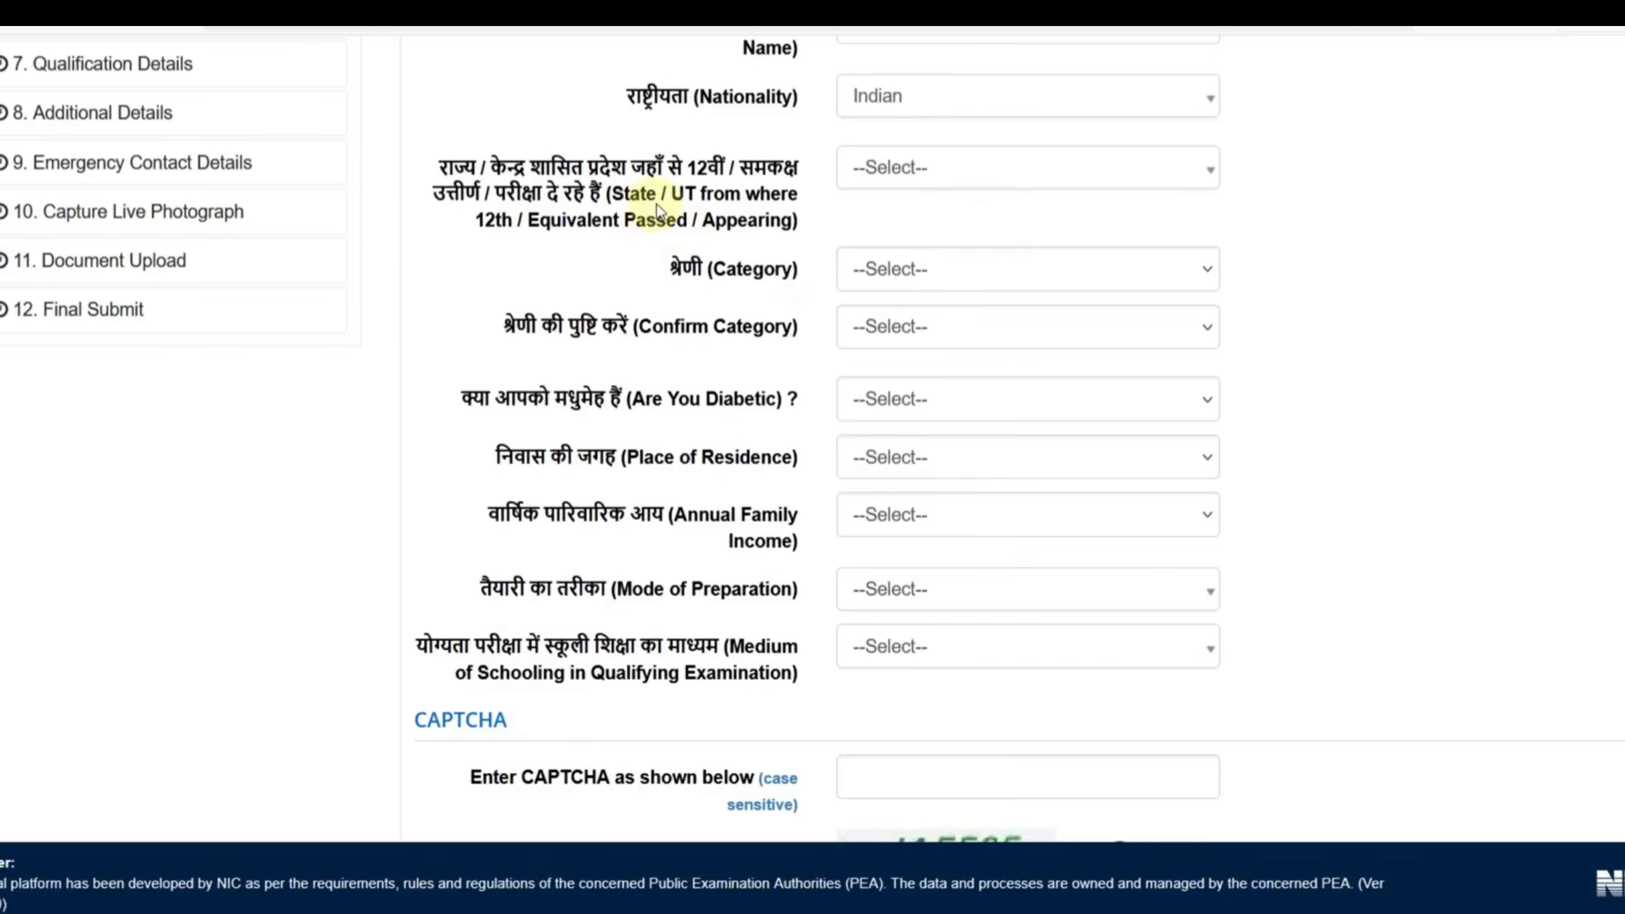
click(919, 176)
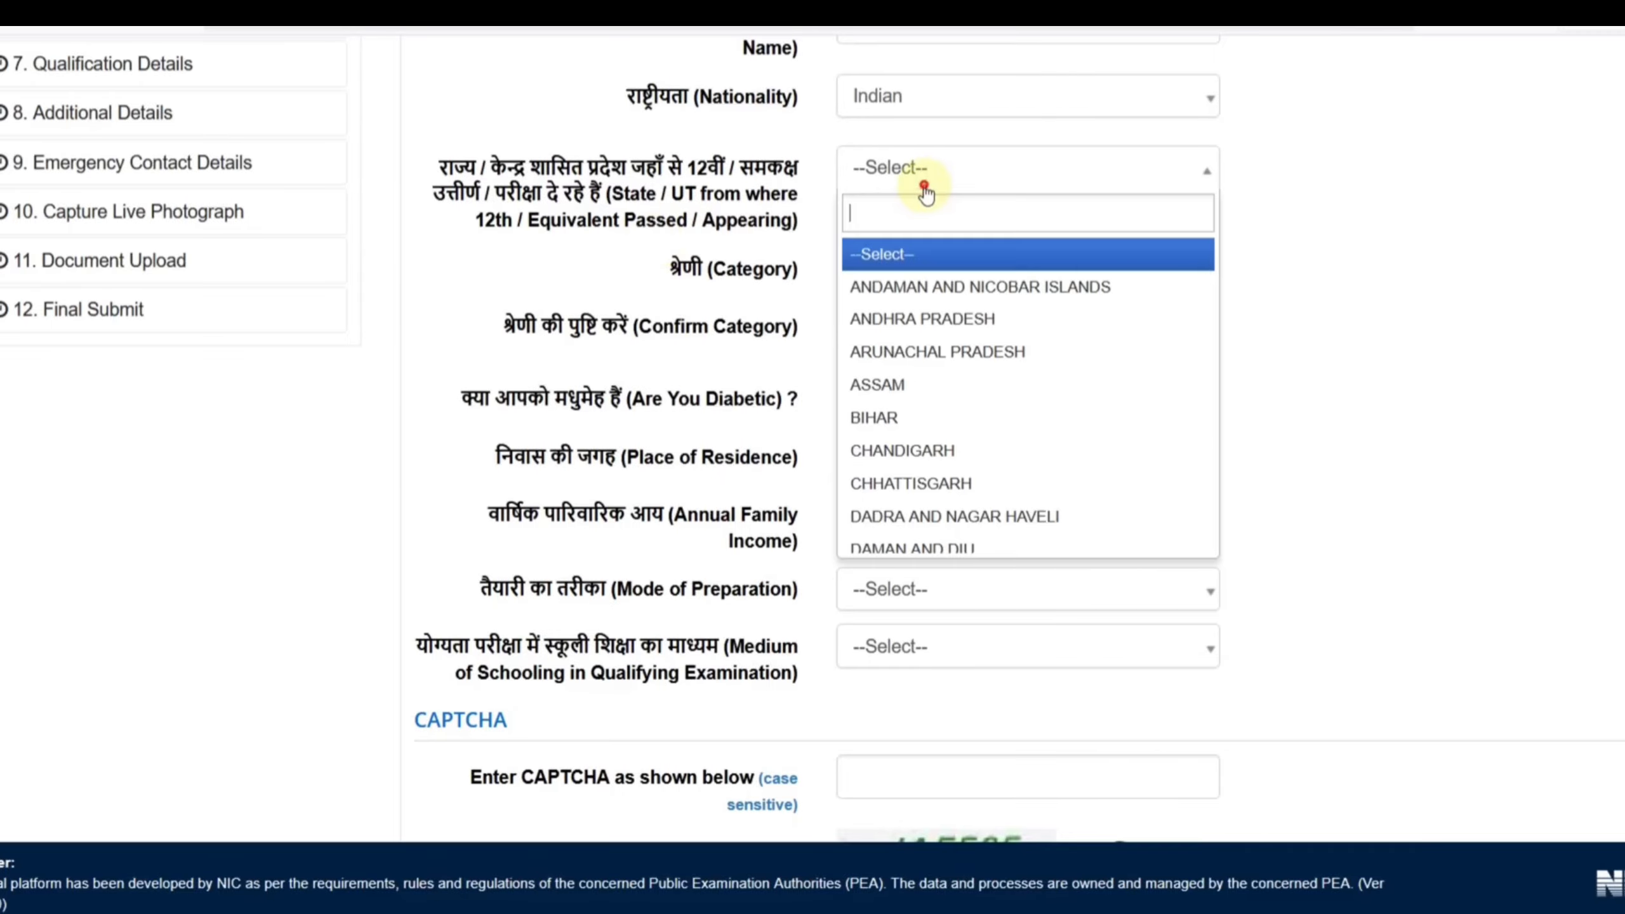
scroll(944, 359, down, 5)
scroll(948, 358, down, 5)
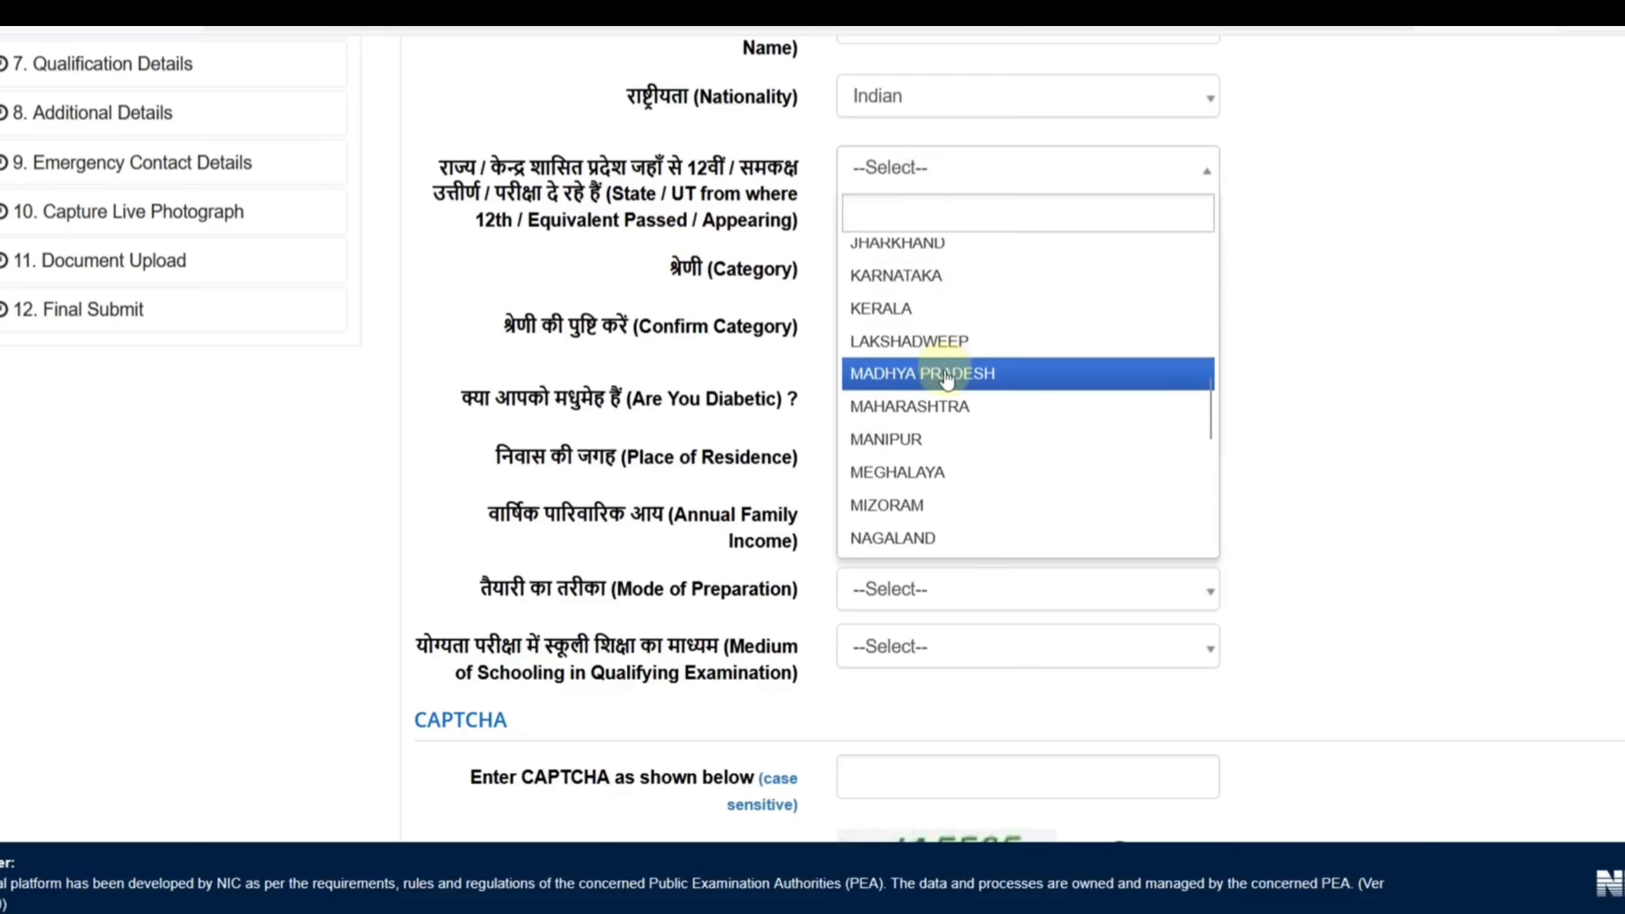
click(912, 460)
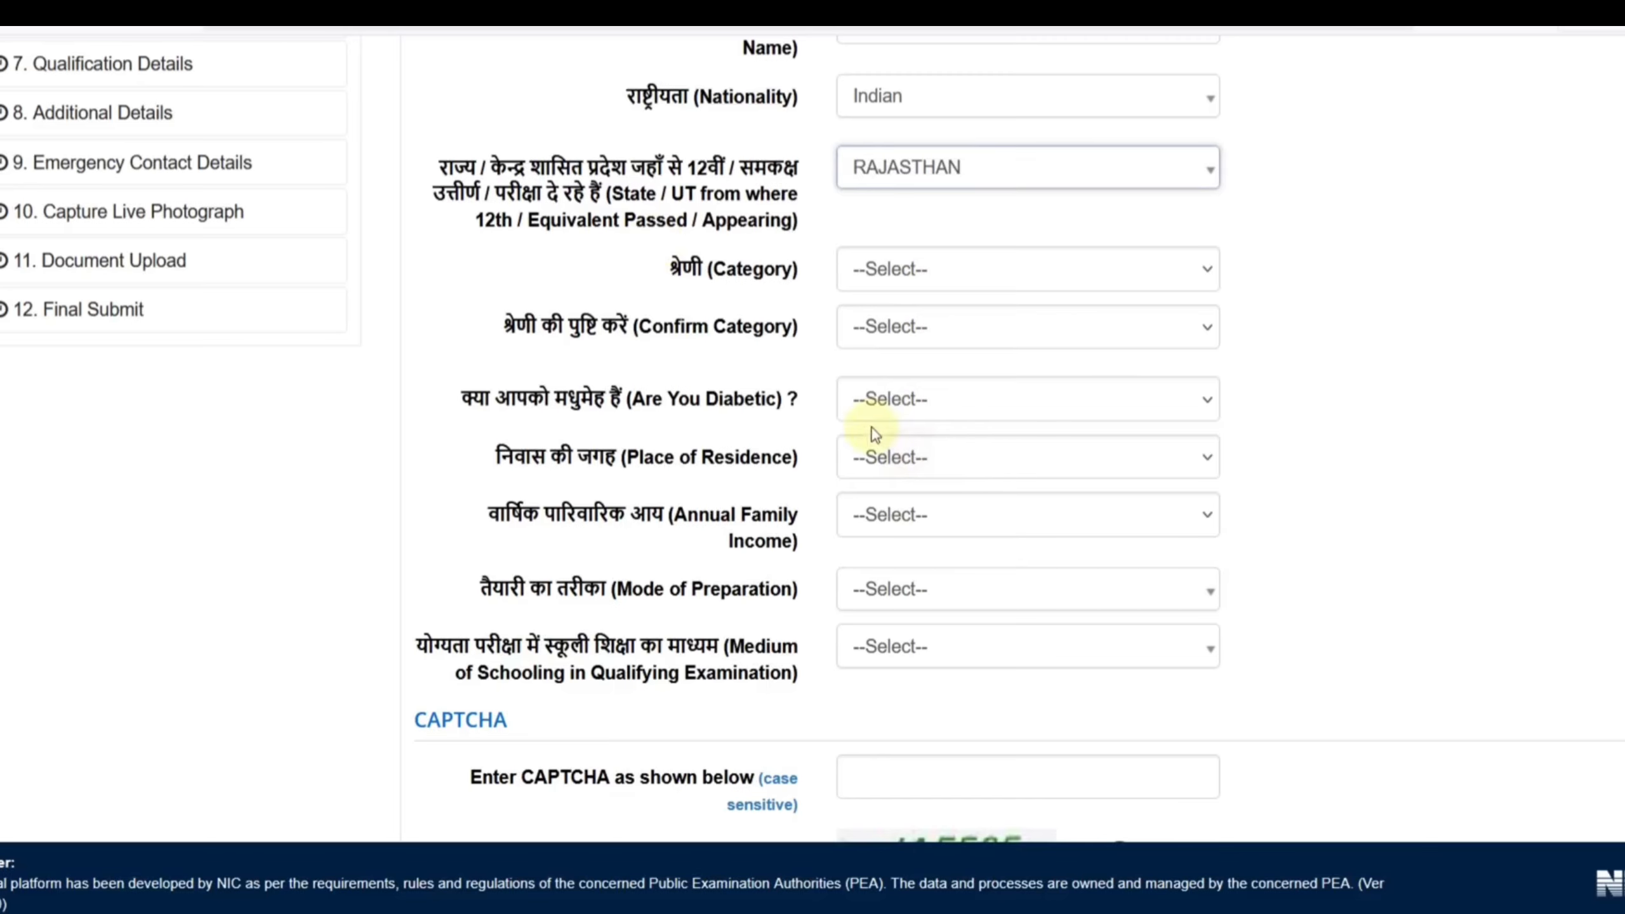
Set both the Category and the Confirm Category to SC
click(904, 288)
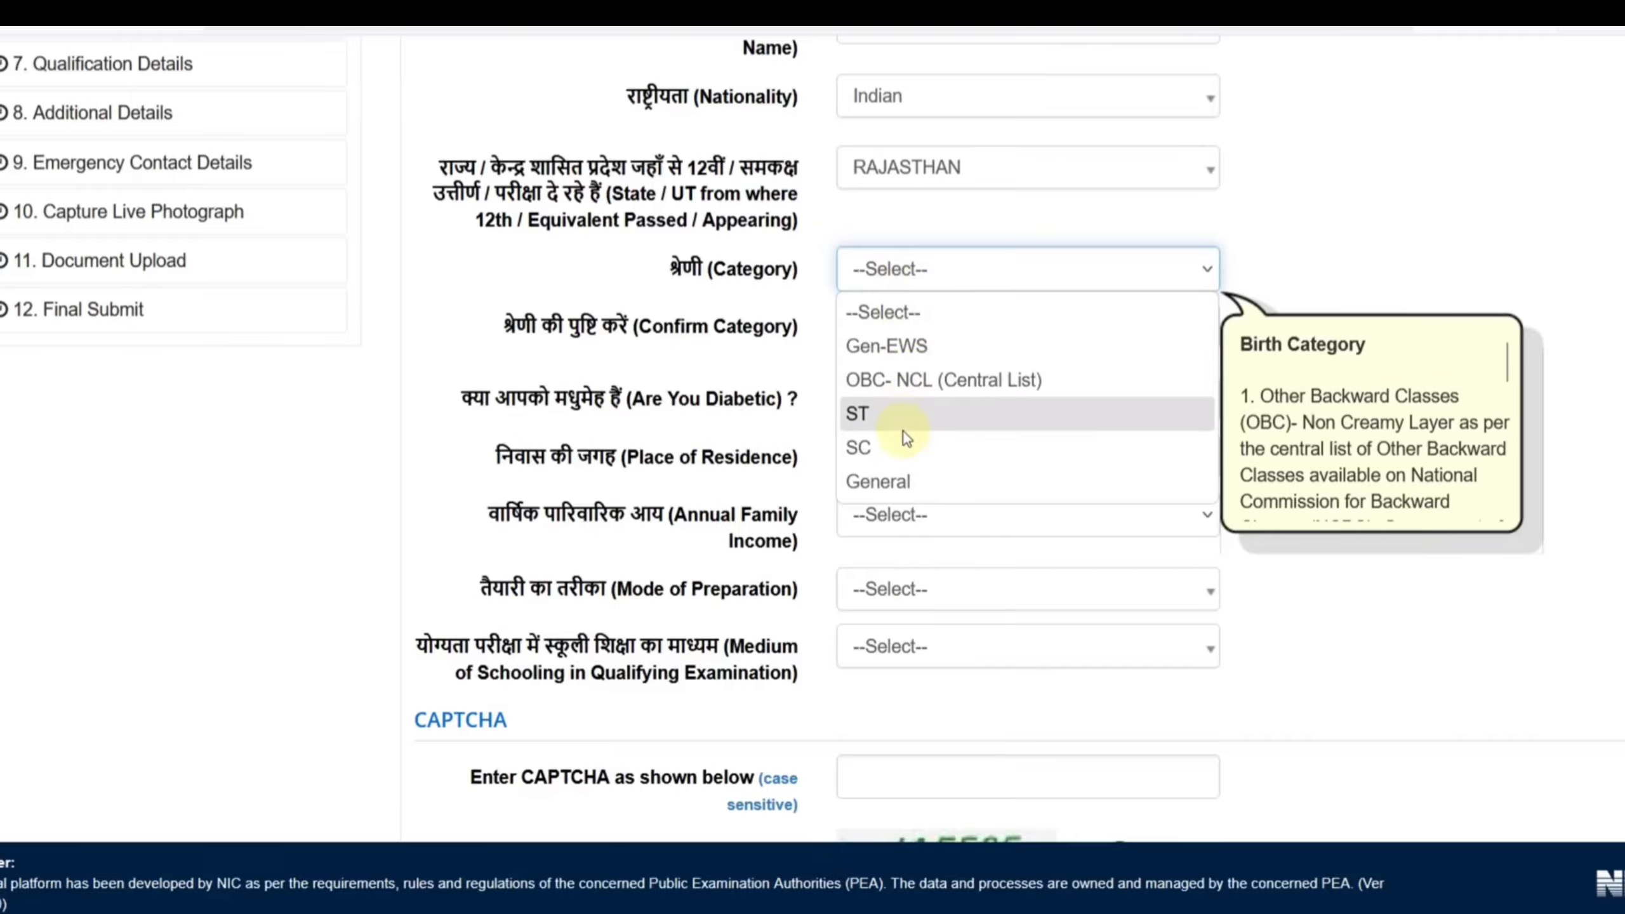
click(889, 446)
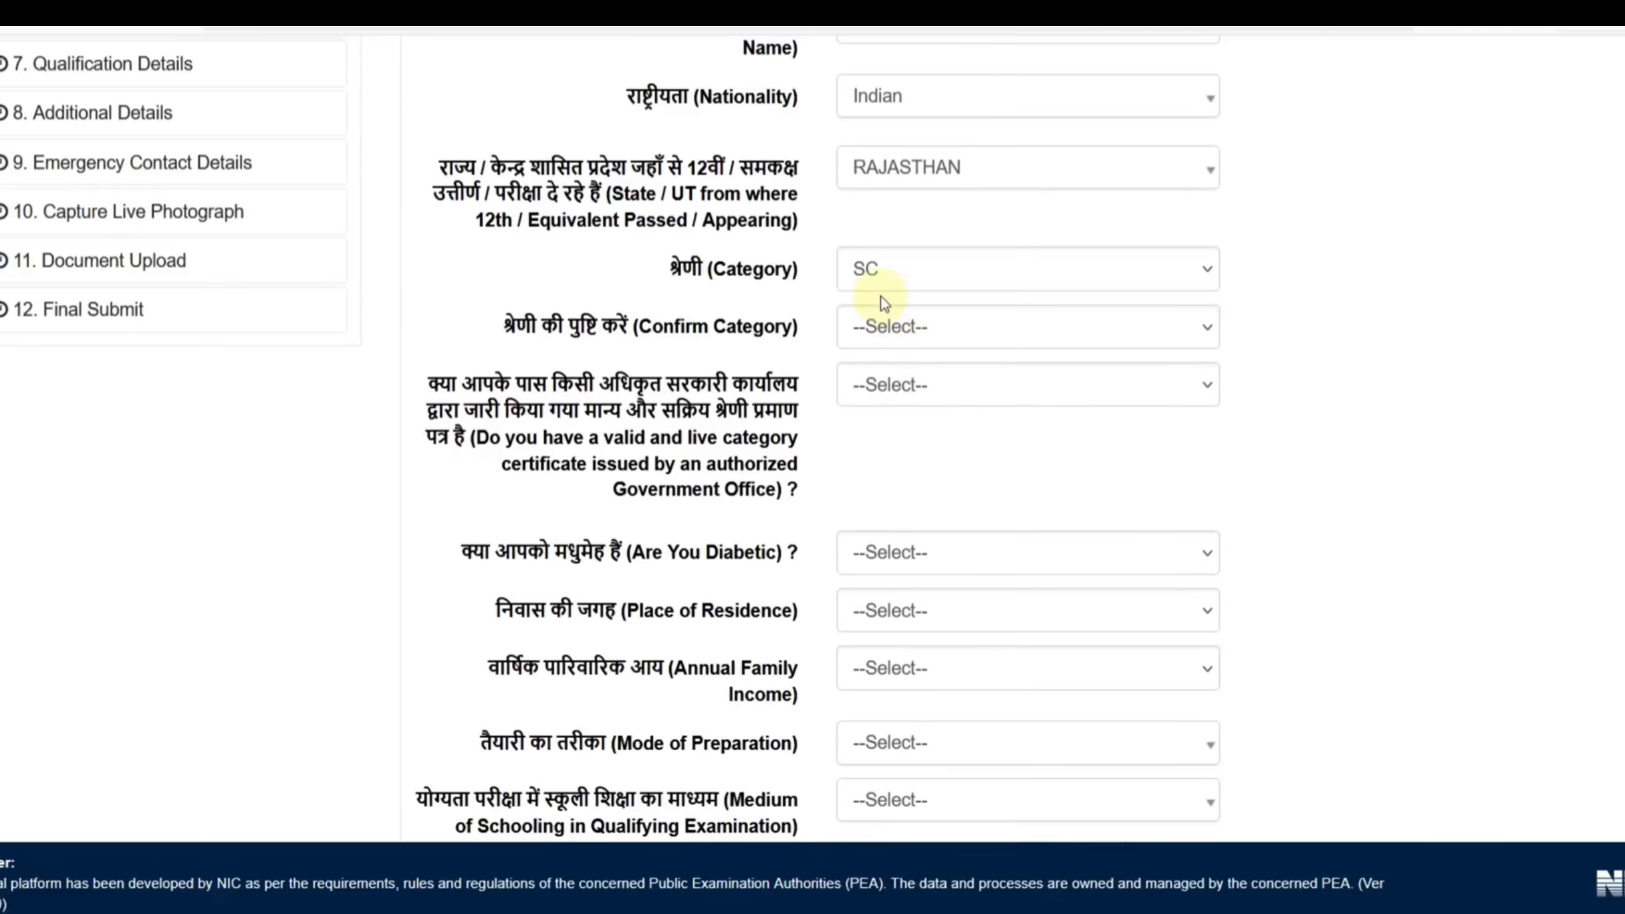
click(891, 326)
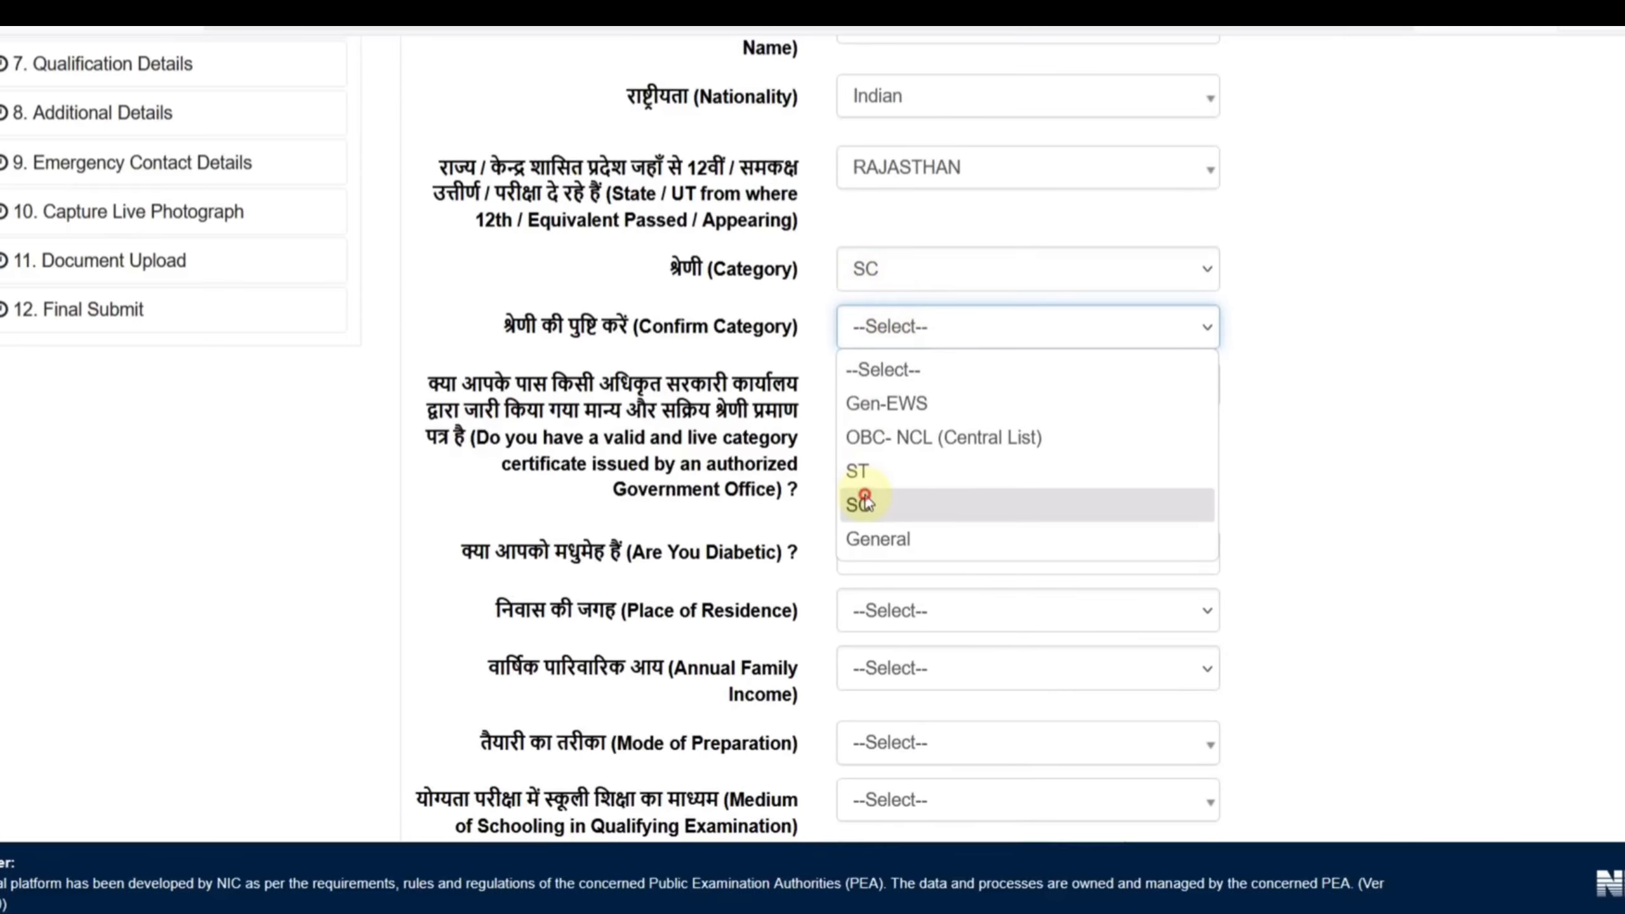
click(864, 502)
click(881, 277)
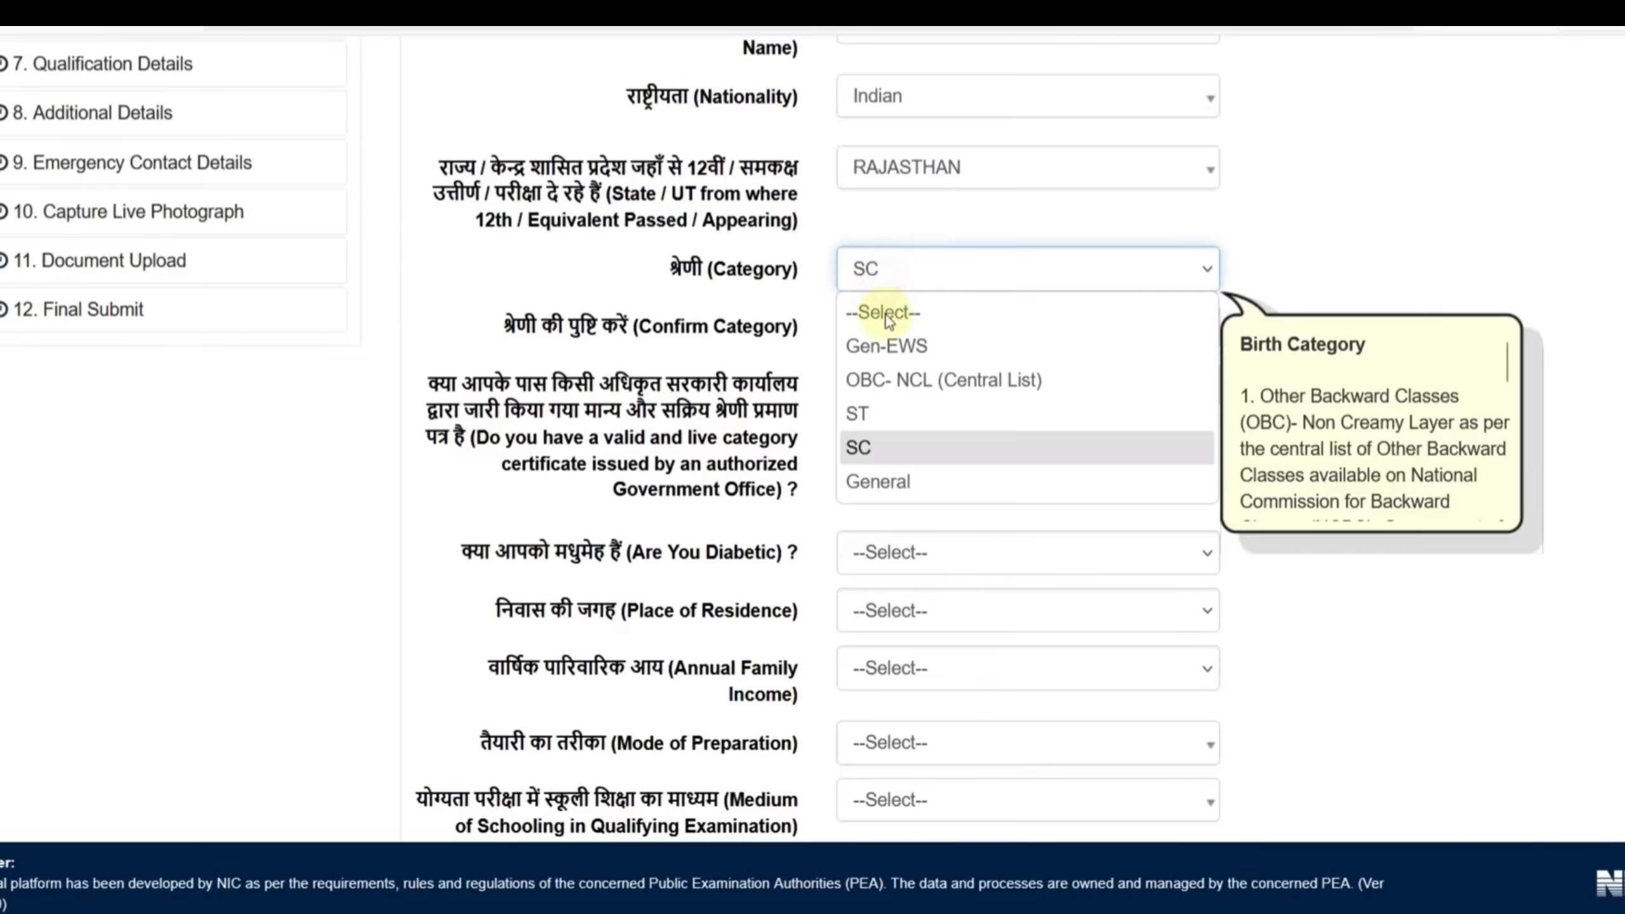
click(622, 294)
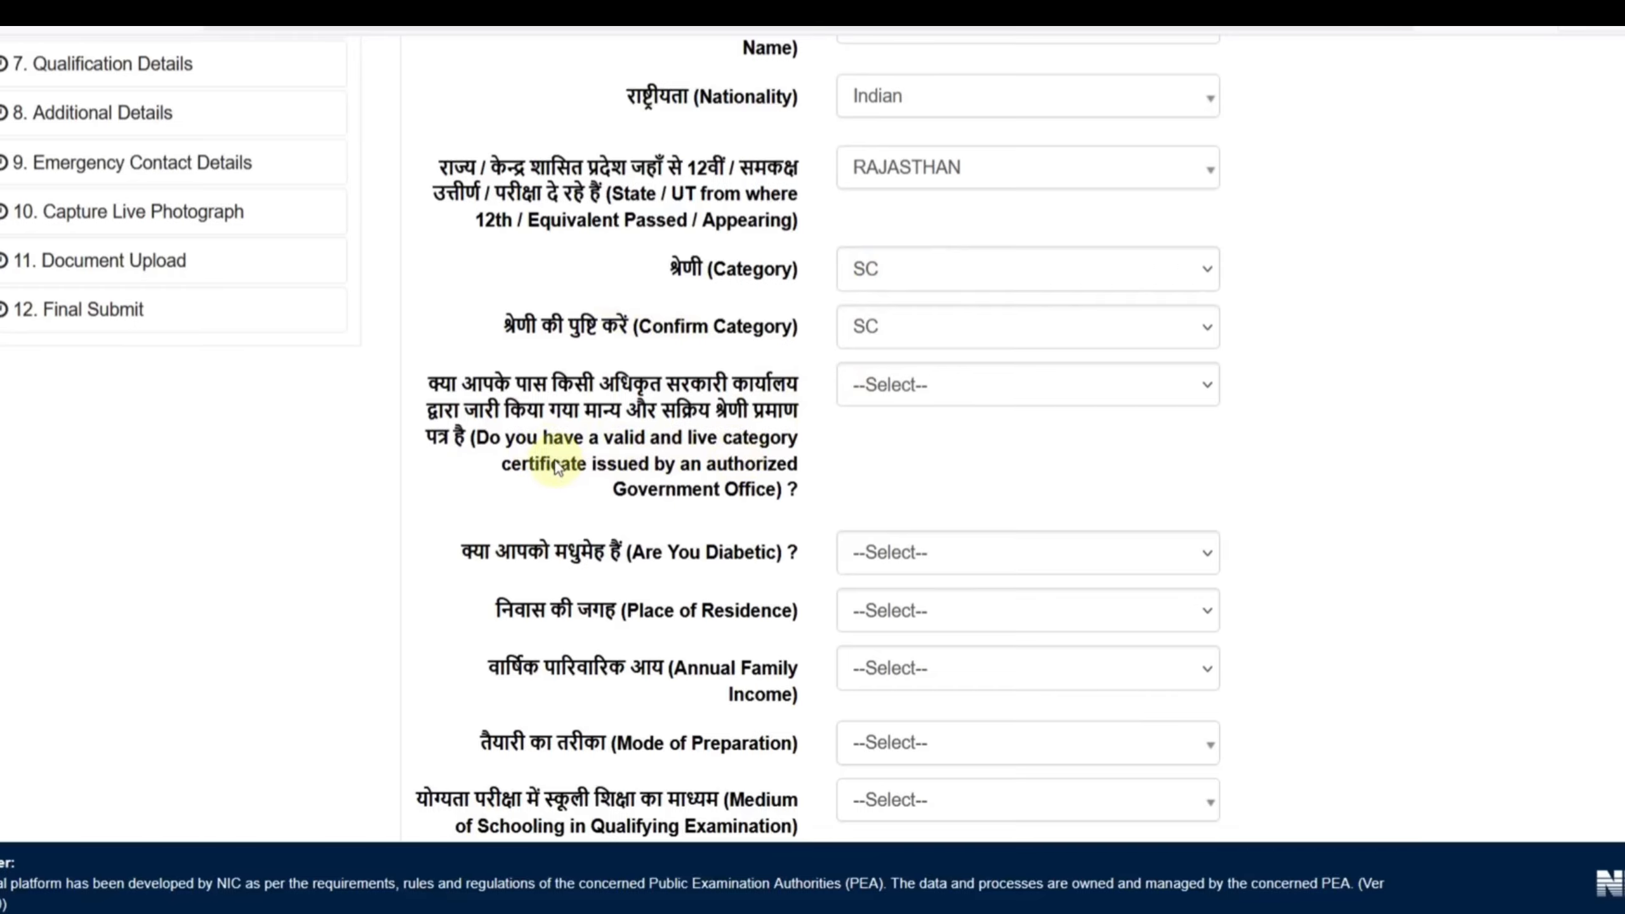
Answer Yes to having a valid and live category certificate issued by an authorized Government Office, after trying the awaiting-certificate option
click(881, 398)
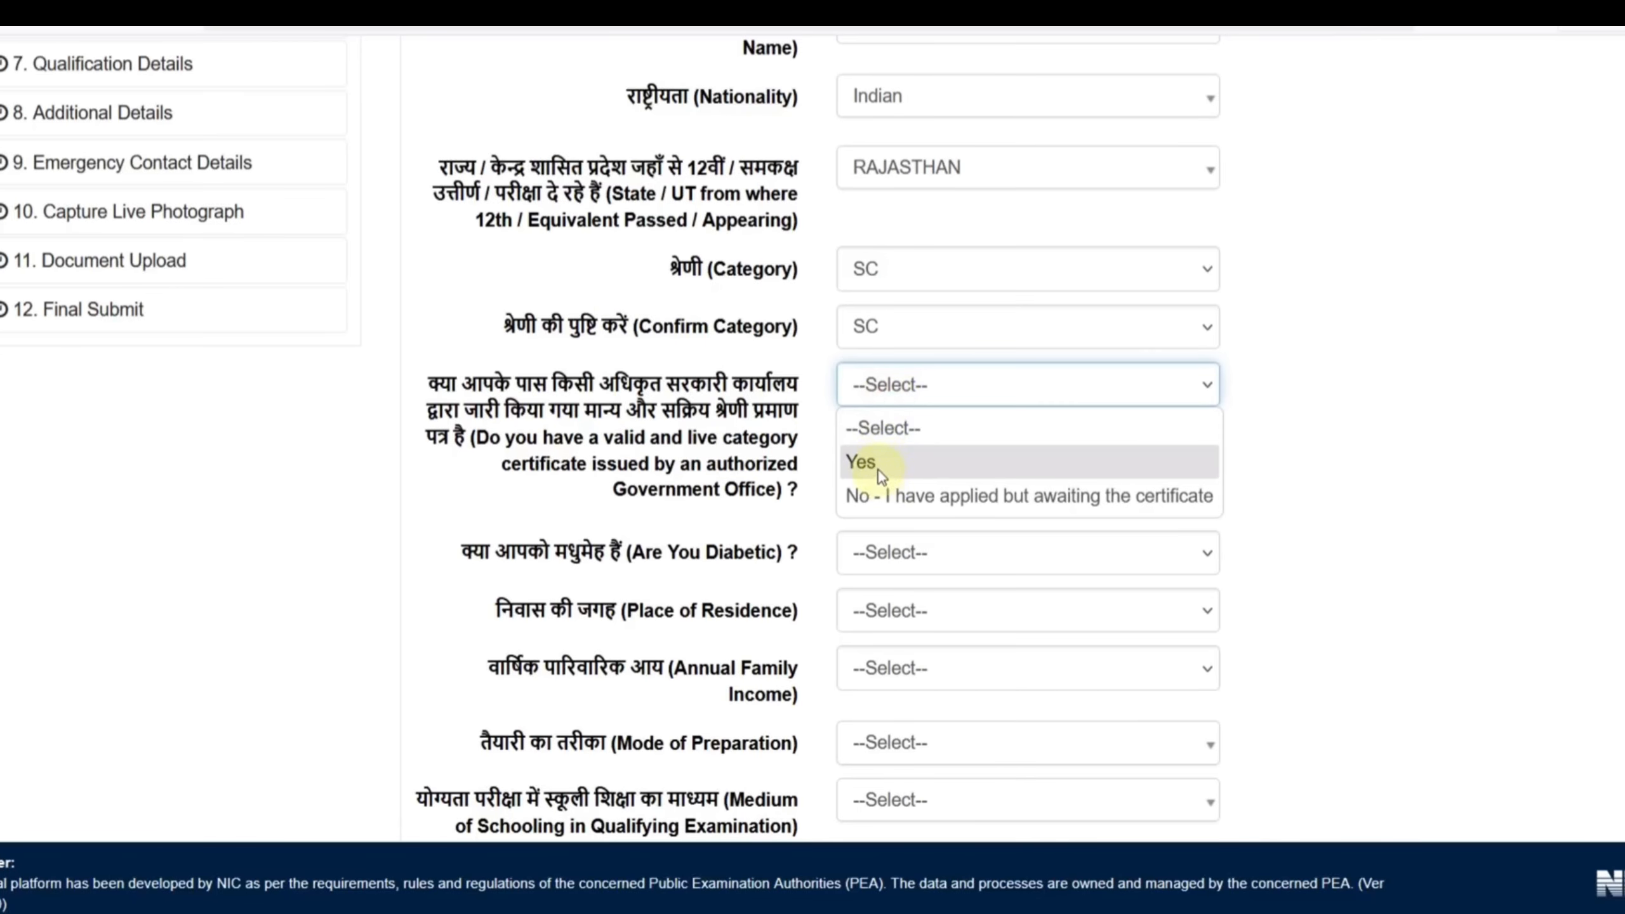
click(879, 467)
click(872, 401)
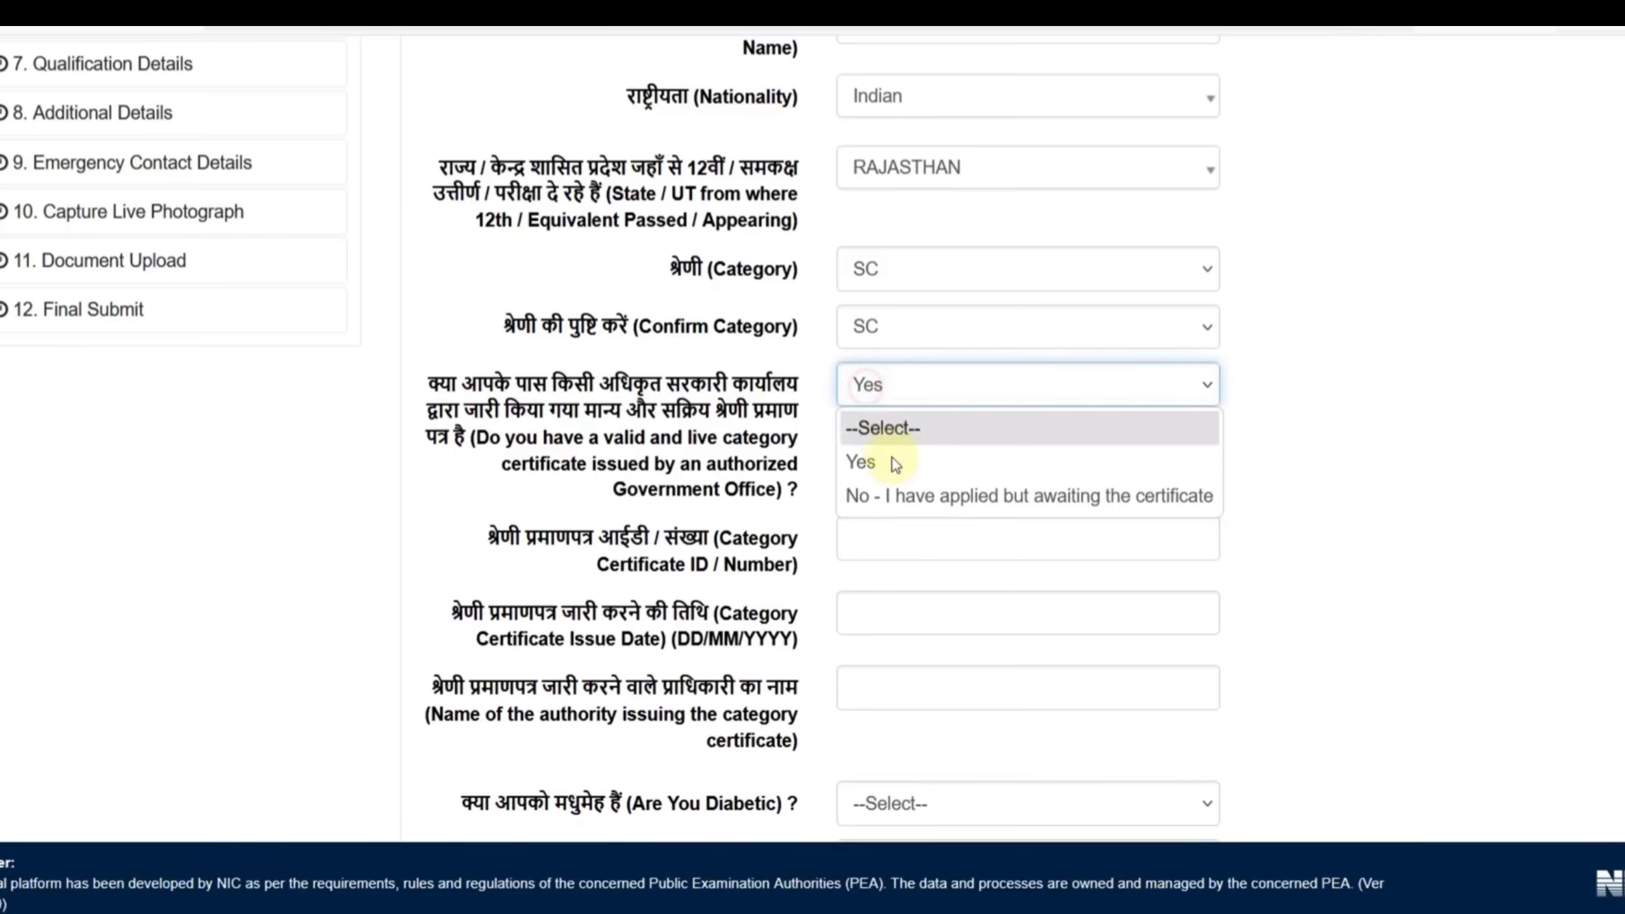
click(967, 504)
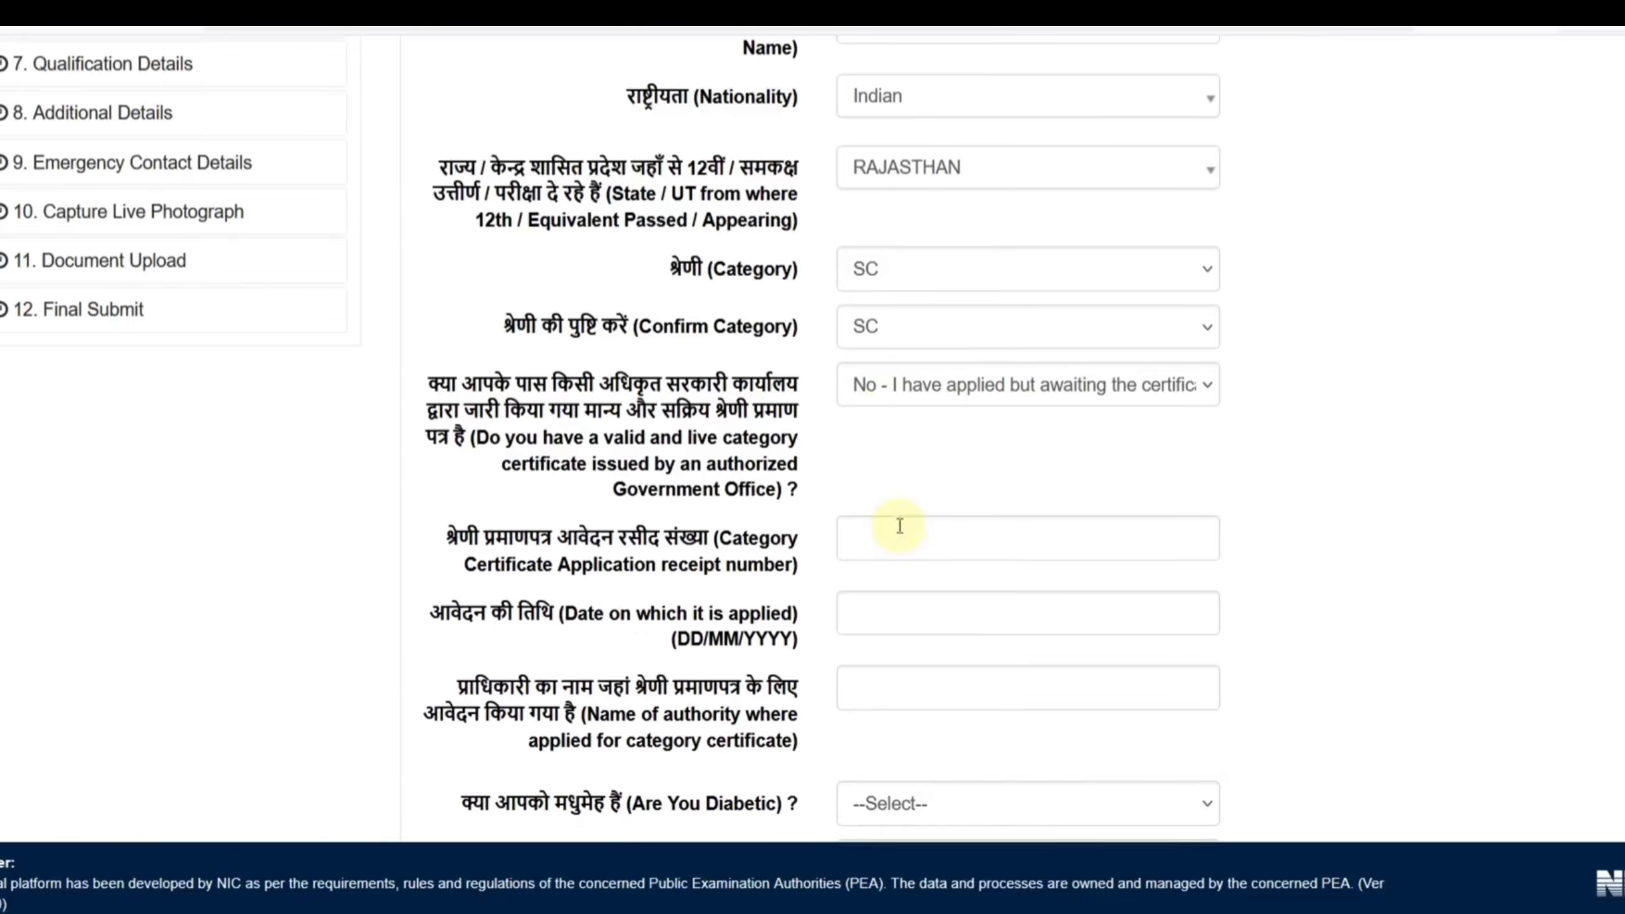
click(886, 402)
click(877, 460)
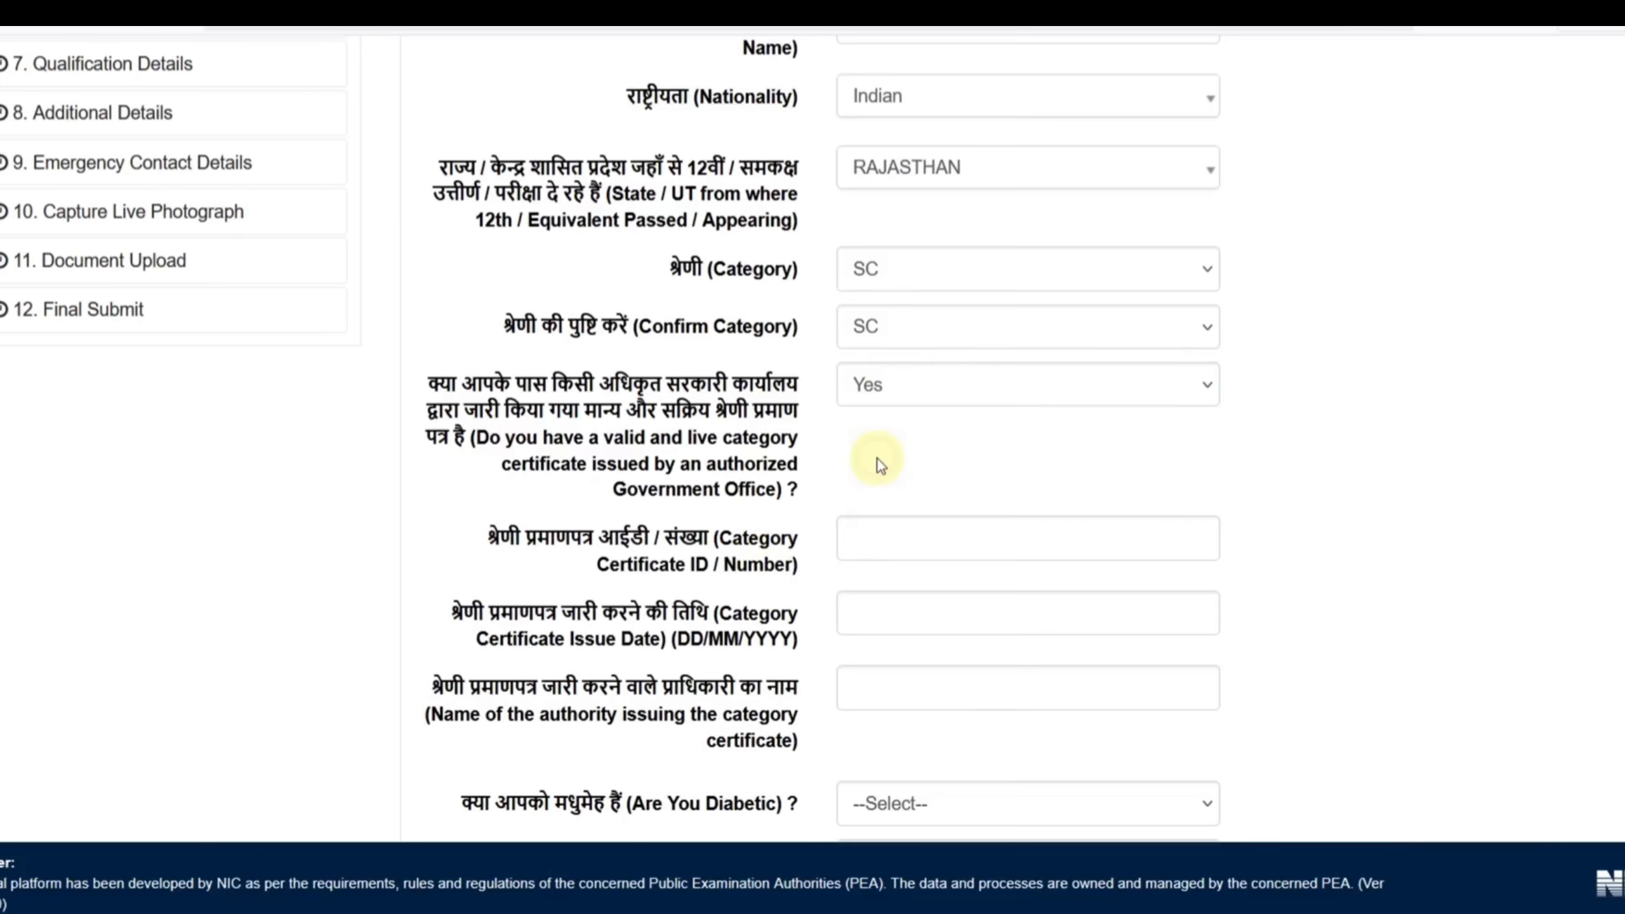
Examine the category certificate's ID / Number, Issue Date with its DD/MM/YYYY format, and issuing authority fields
click(869, 547)
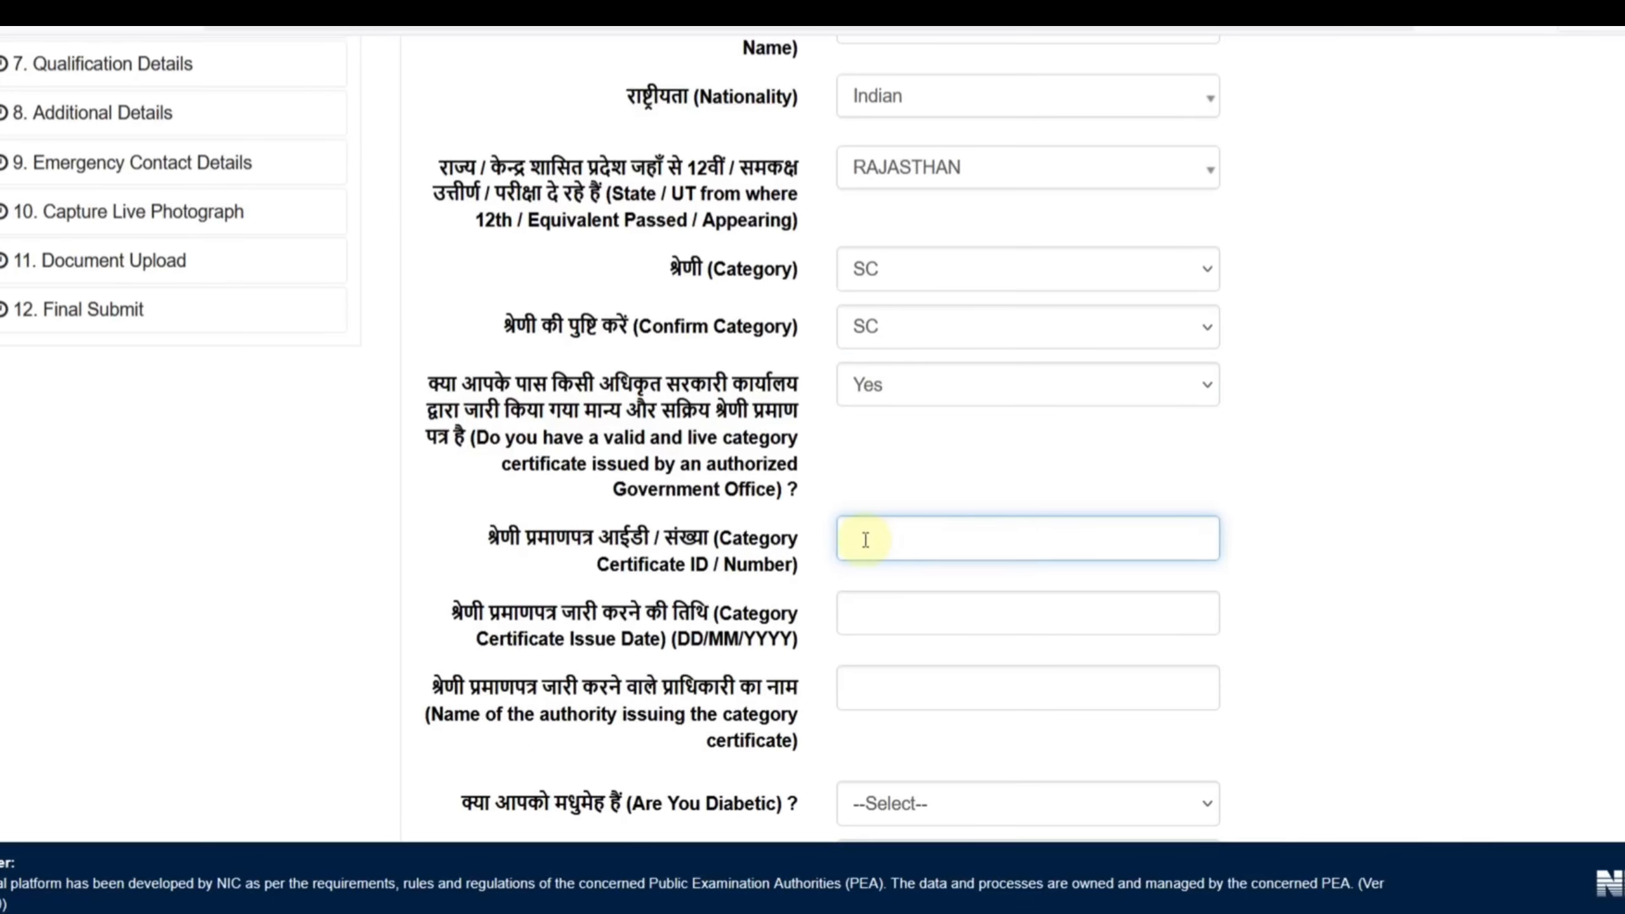
scroll(864, 539, down, 2)
click(859, 484)
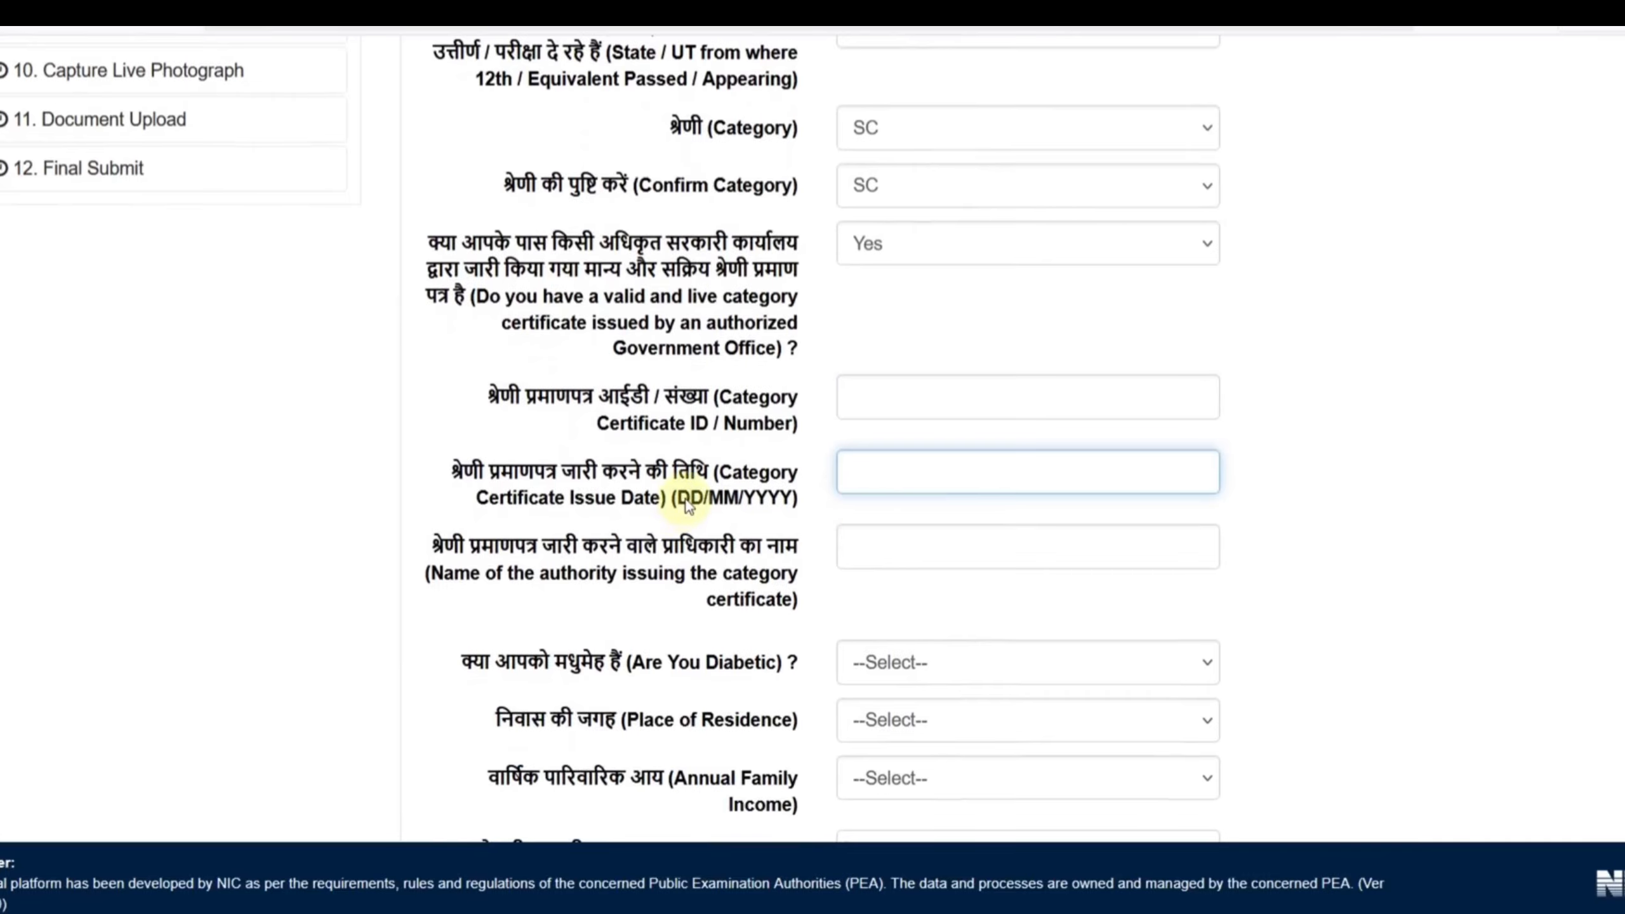
click(702, 505)
drag(703, 504, 784, 509)
click(883, 481)
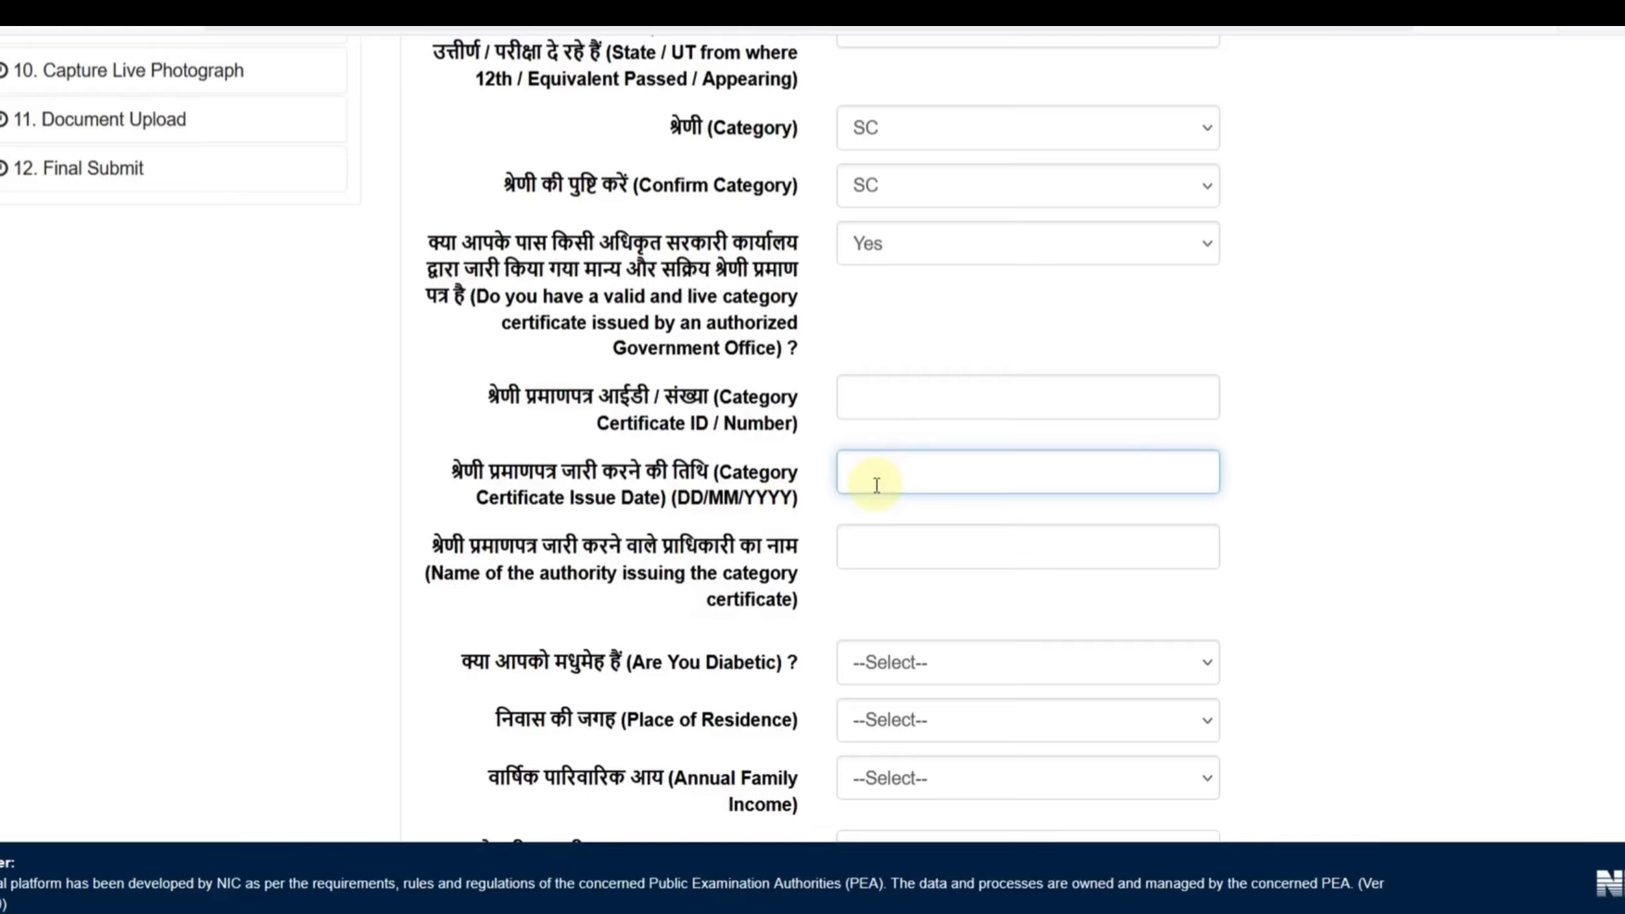
click(858, 555)
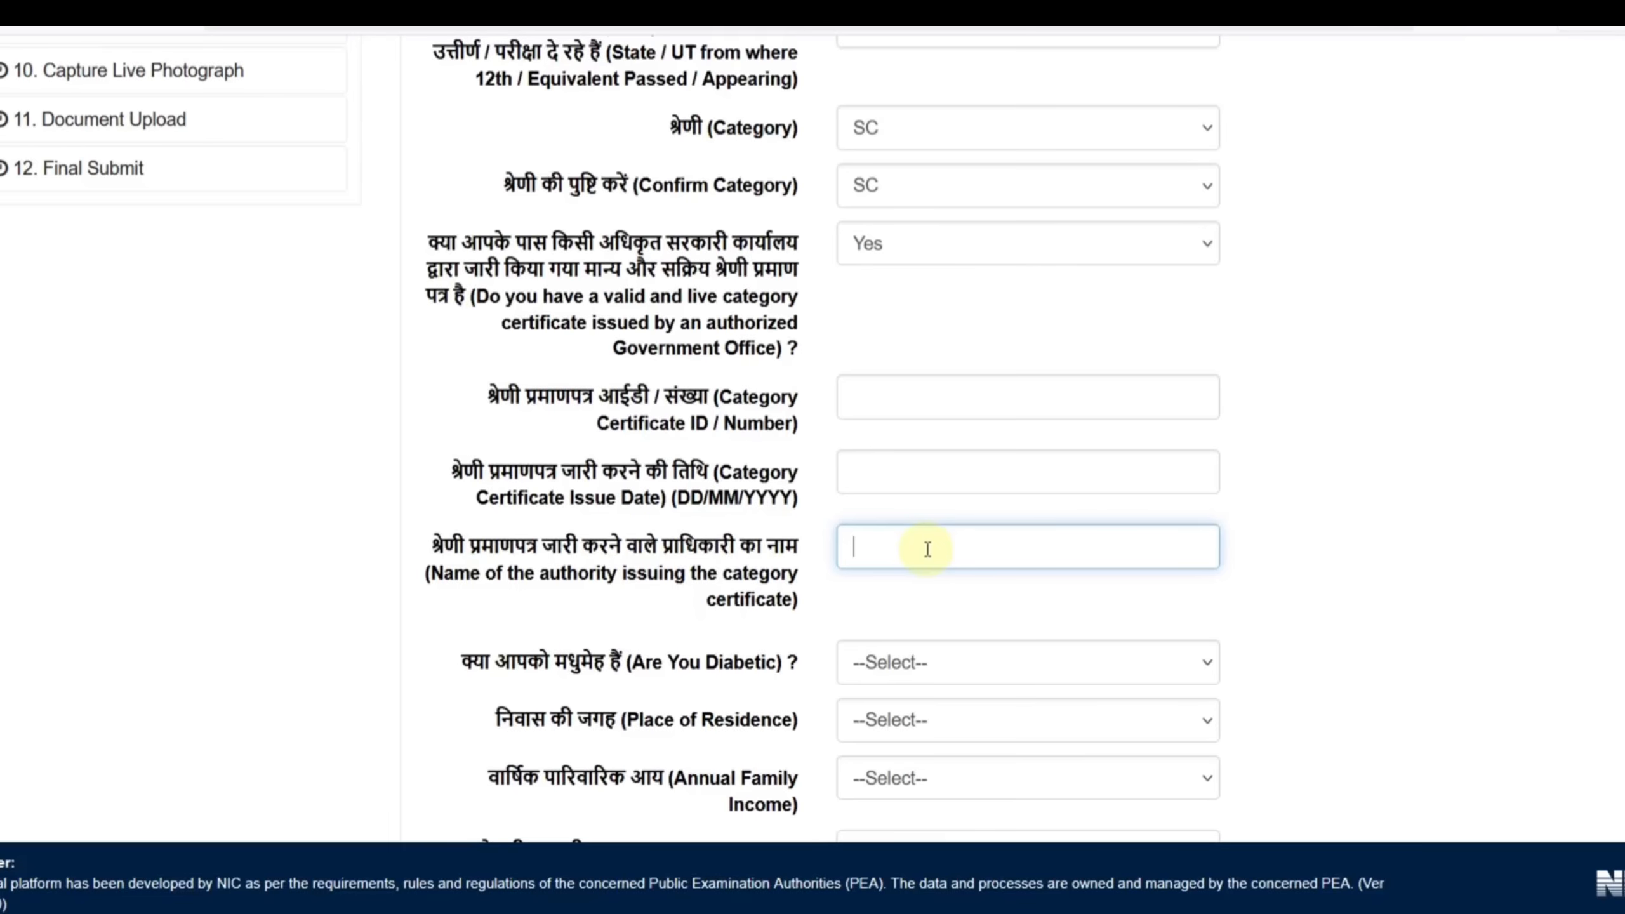
Answer No to the diabetic question and set the place of residence to Urban
scroll(883, 538, down, 4)
click(873, 396)
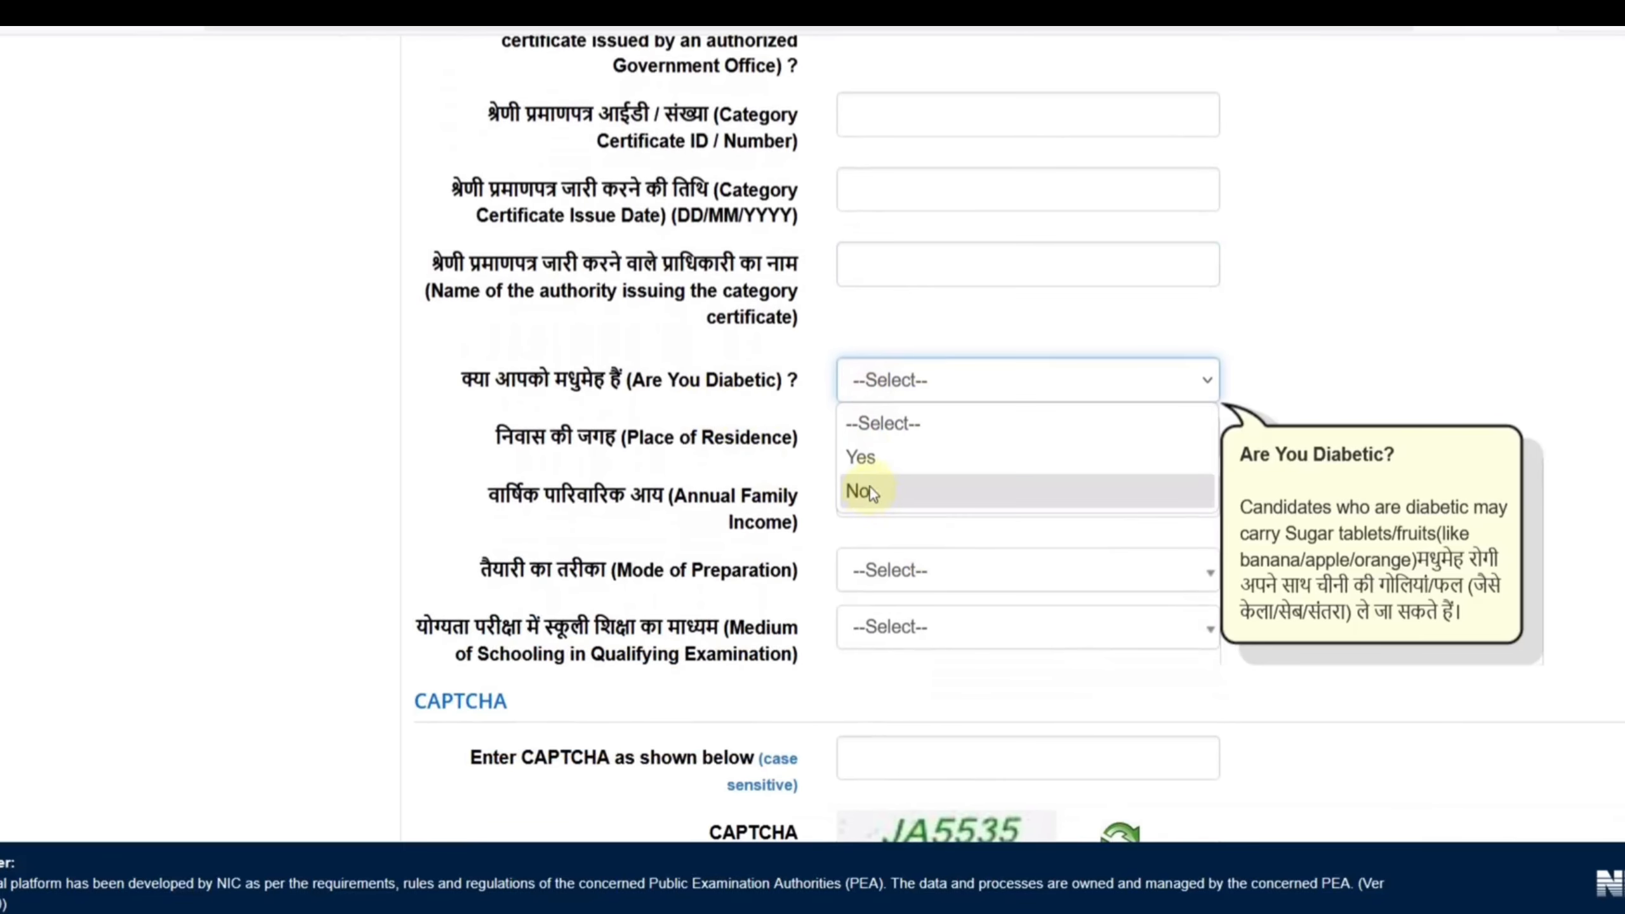
click(870, 498)
click(881, 436)
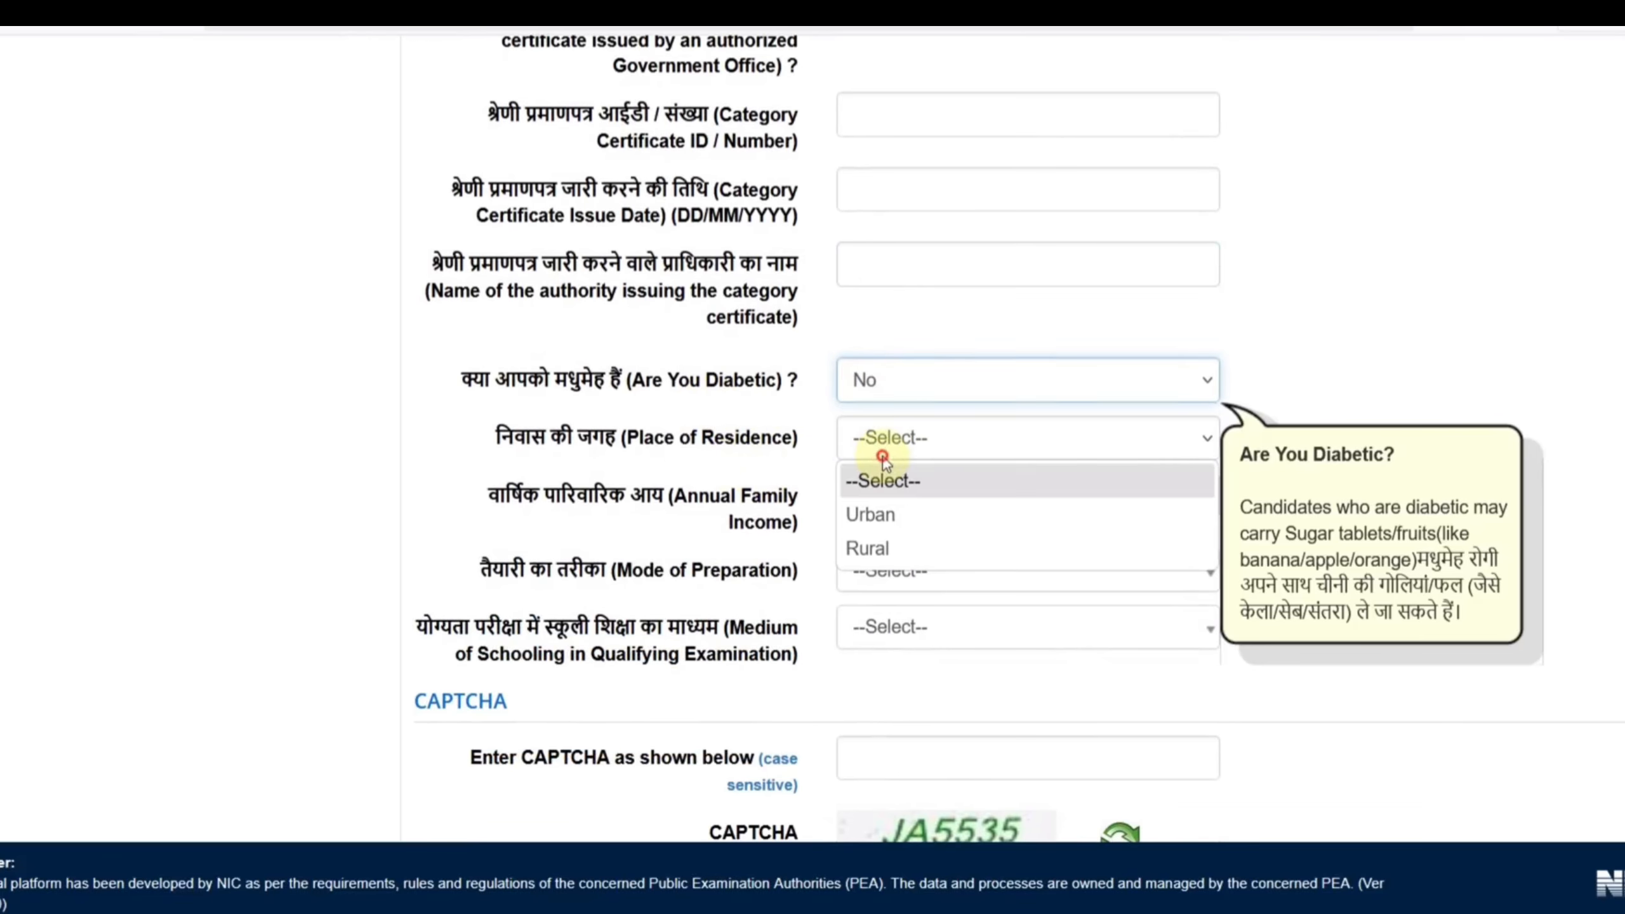
click(882, 525)
Set the annual family income to RS. 200001 - 300000 and the mode of preparation to Self Study
click(883, 502)
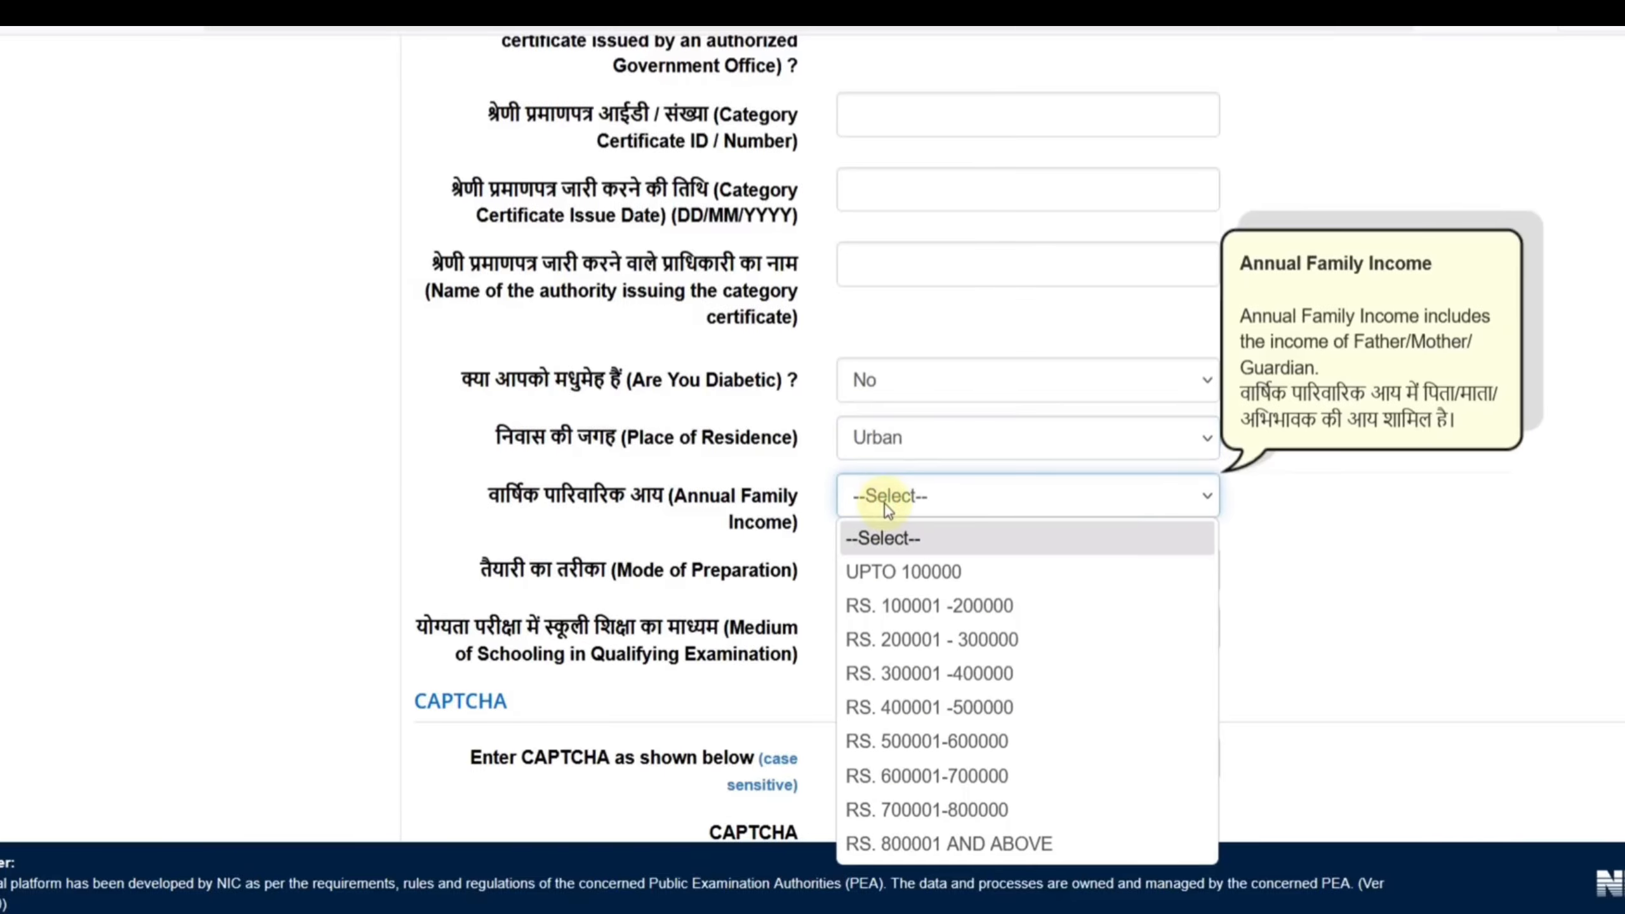
click(921, 640)
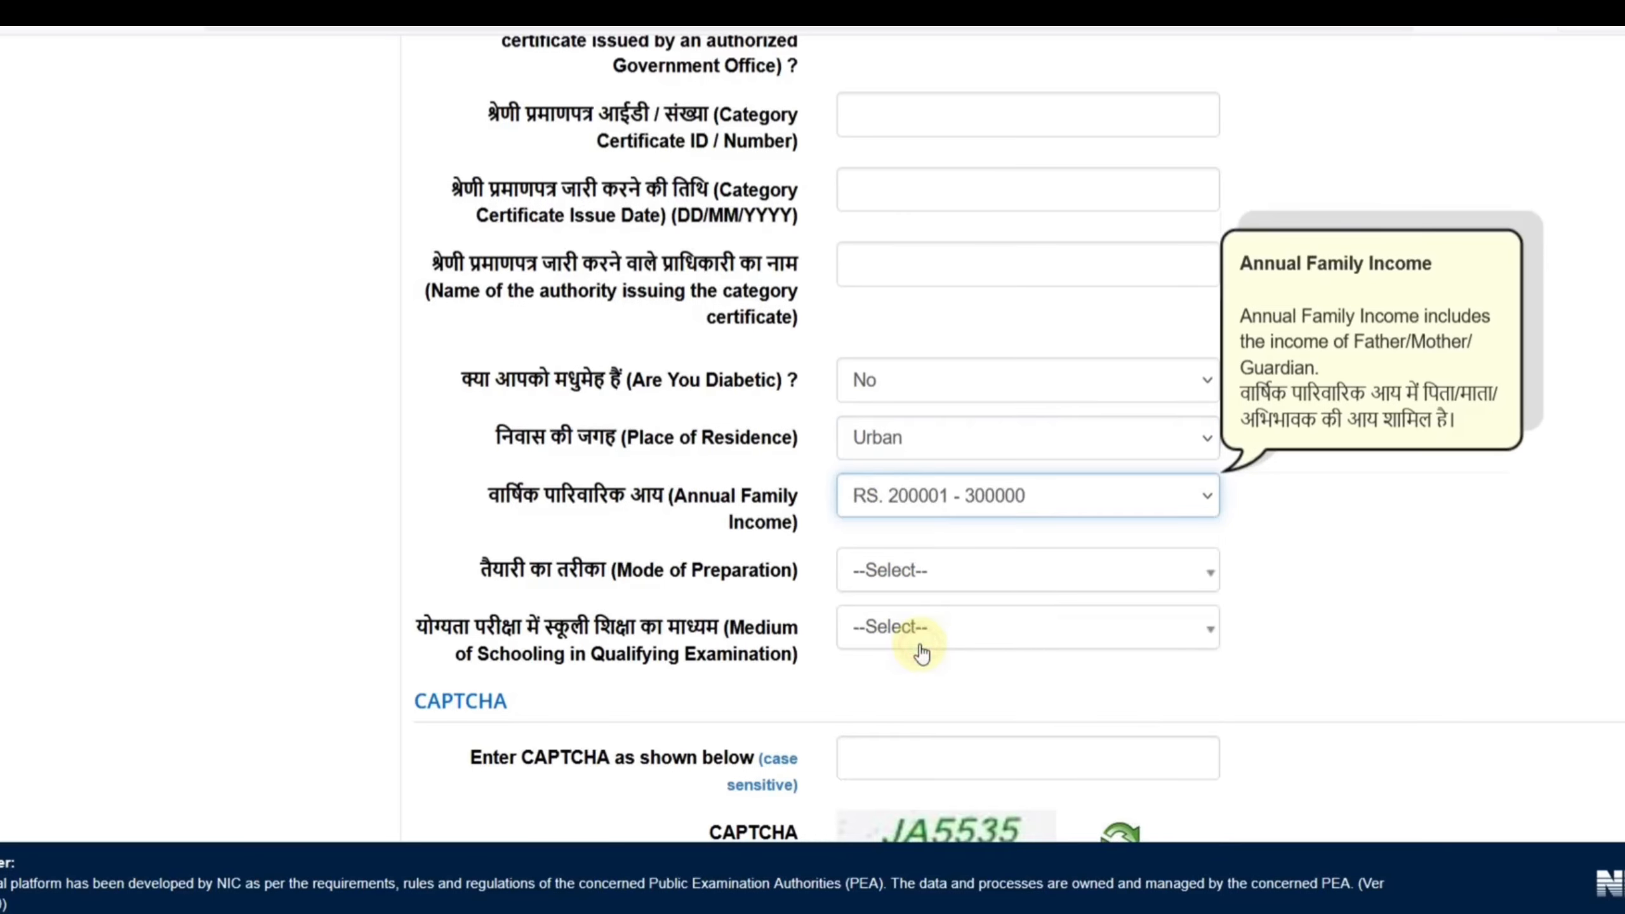
click(860, 572)
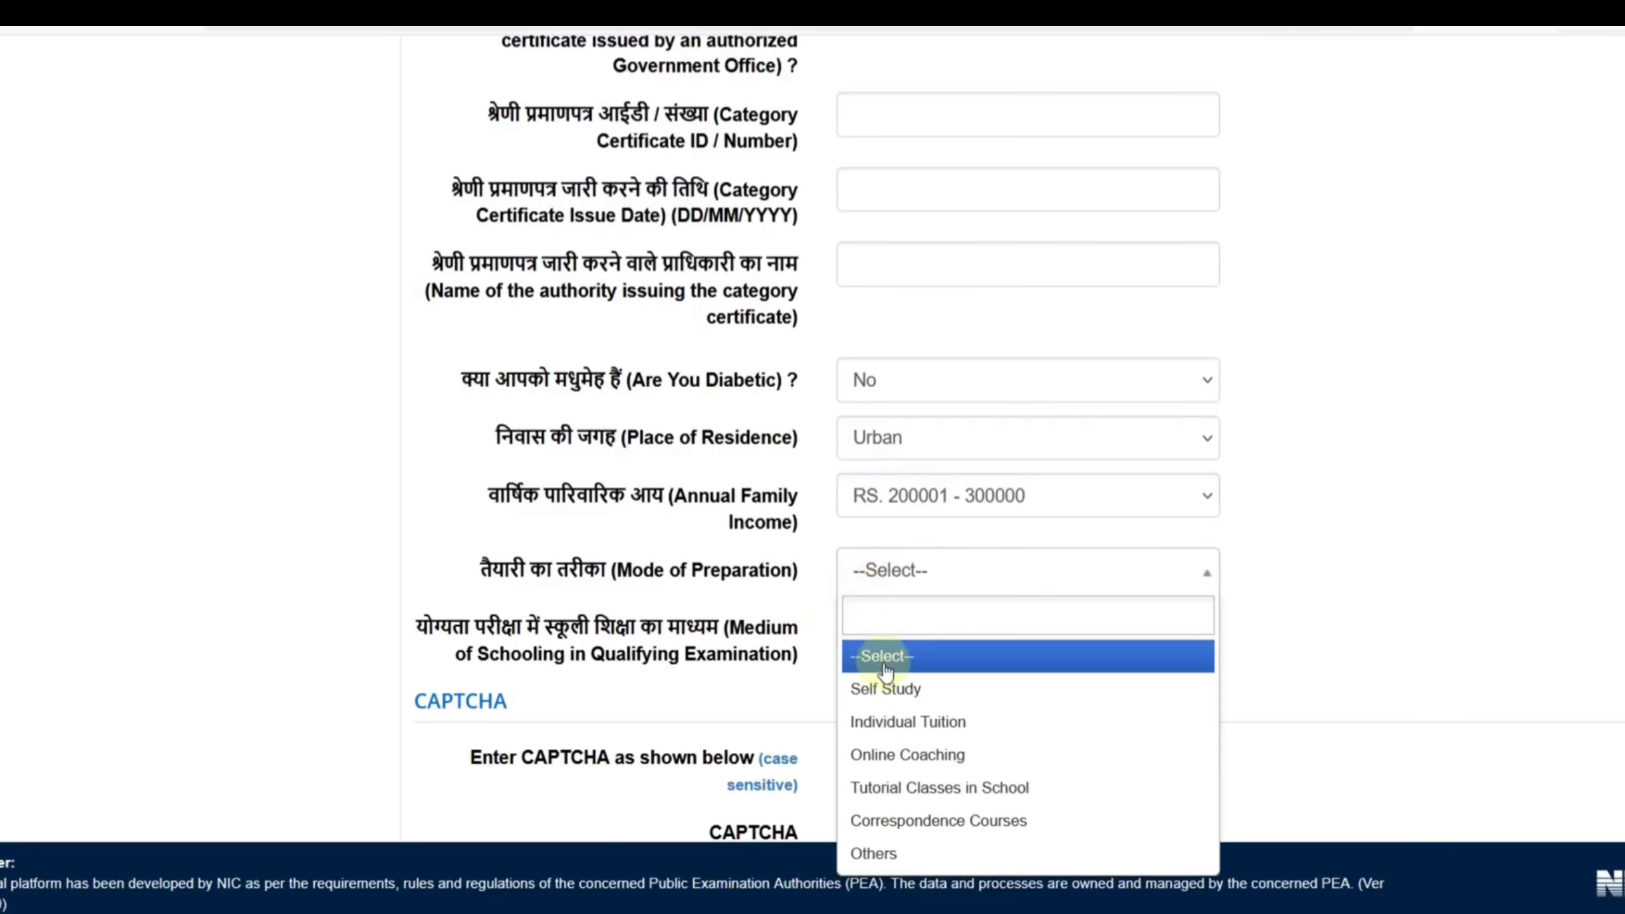
click(889, 691)
Set the medium of schooling in the qualifying examination to English, then fill in the CAPTCHA and save Personal Details
scroll(882, 648, down, 2)
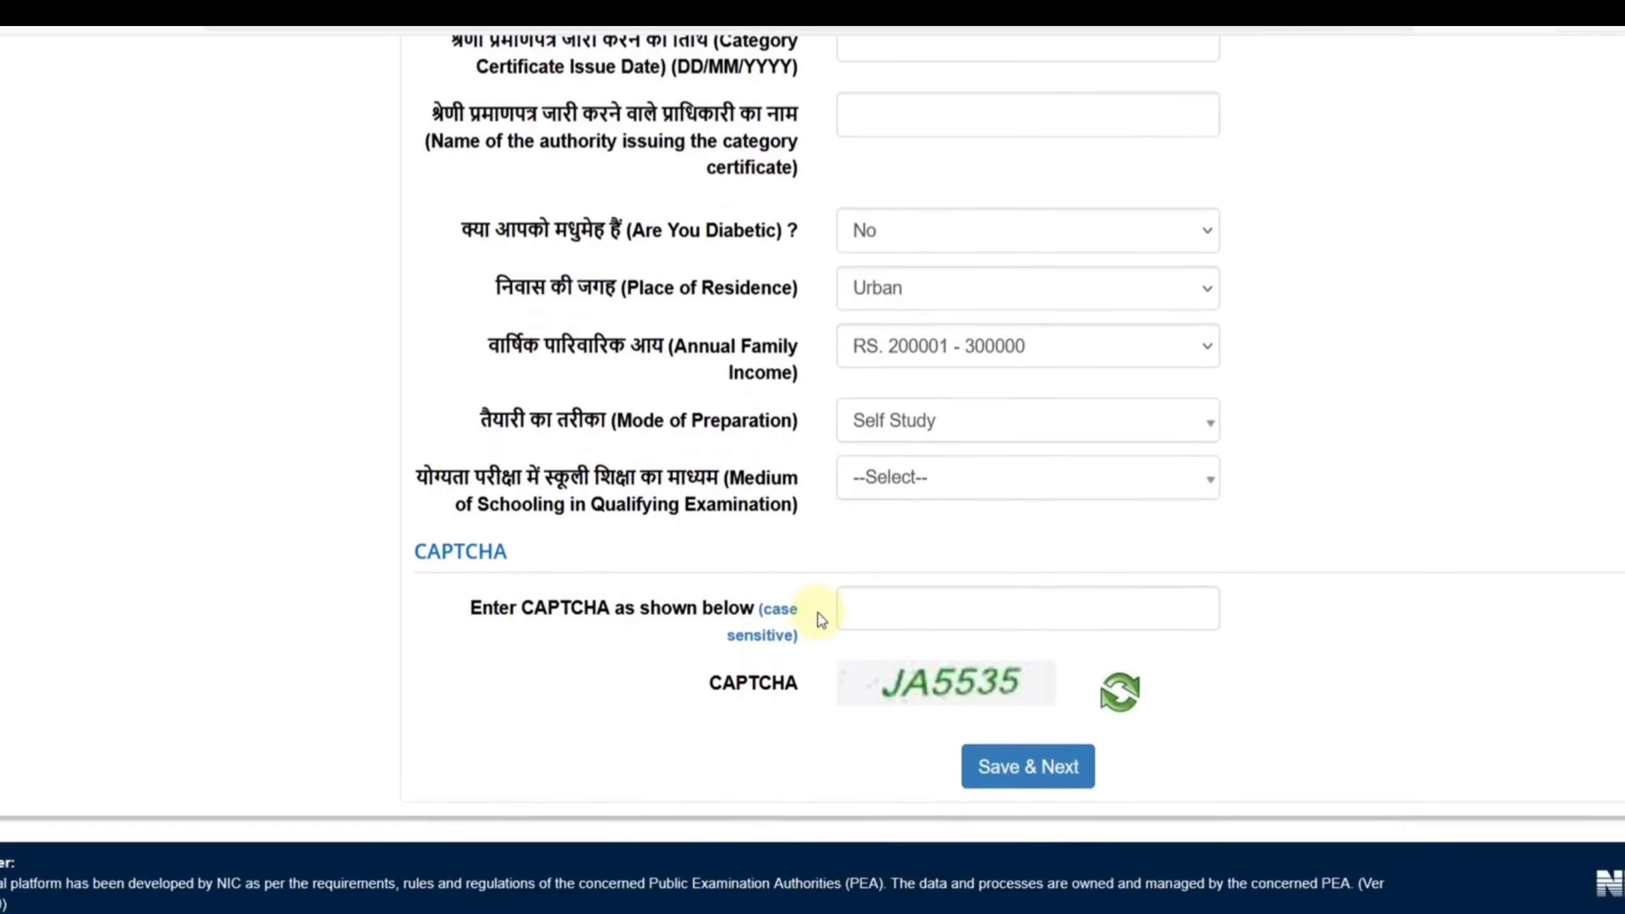
click(899, 490)
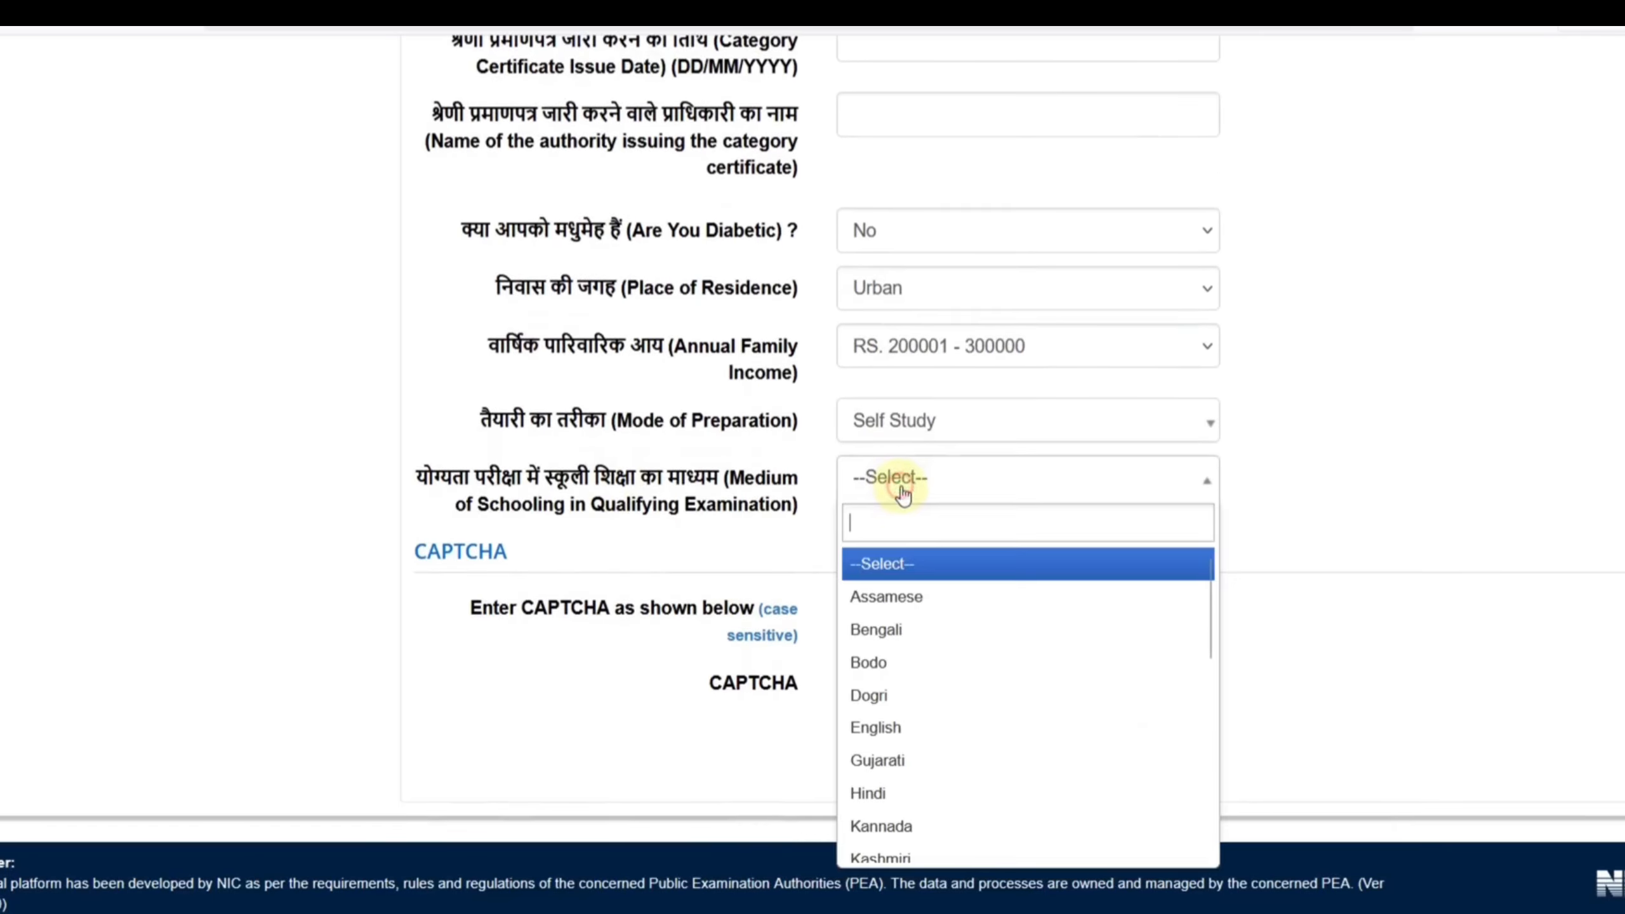
click(894, 723)
click(903, 605)
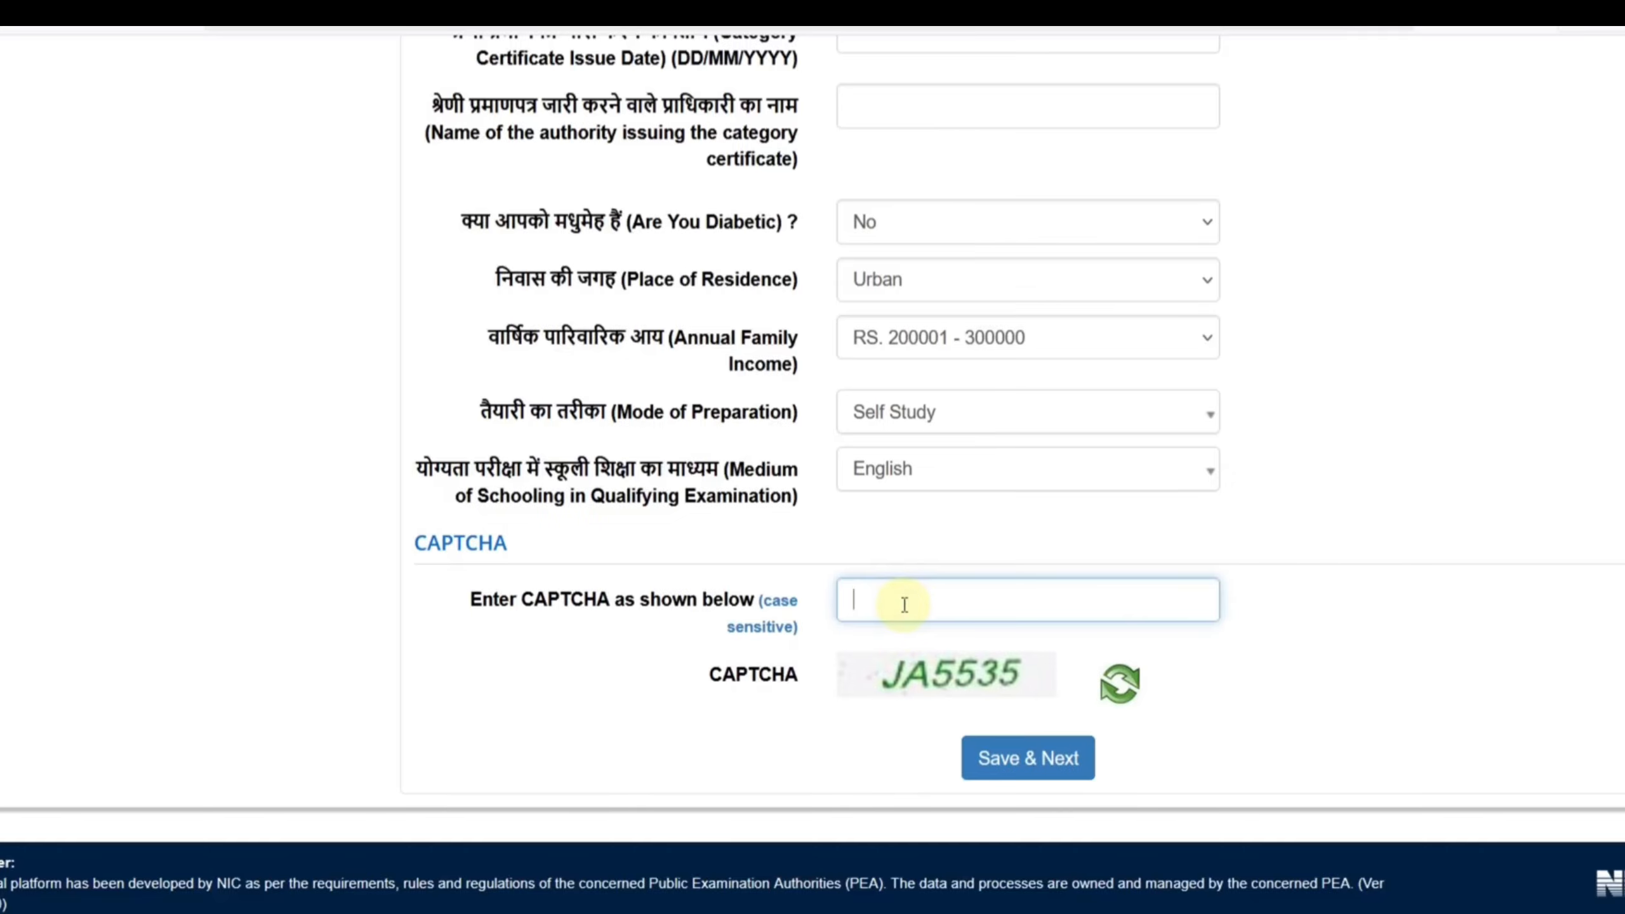
click(1024, 768)
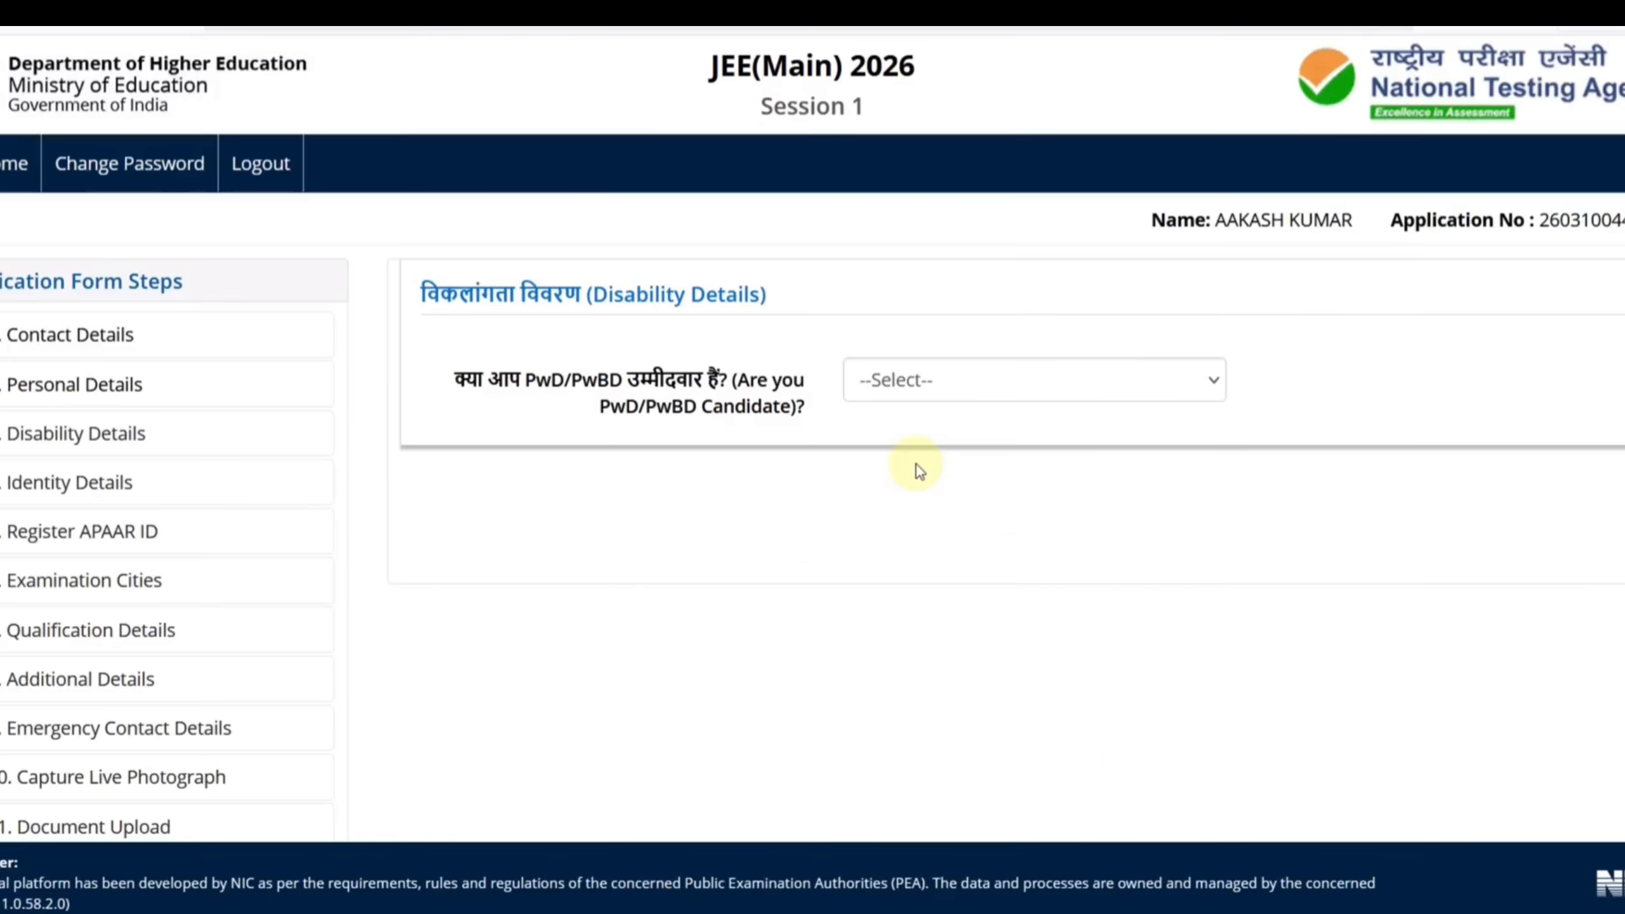
Try answering Yes to the PwD/PwBD candidate question with the option Yes I have UDID Certificate
click(923, 384)
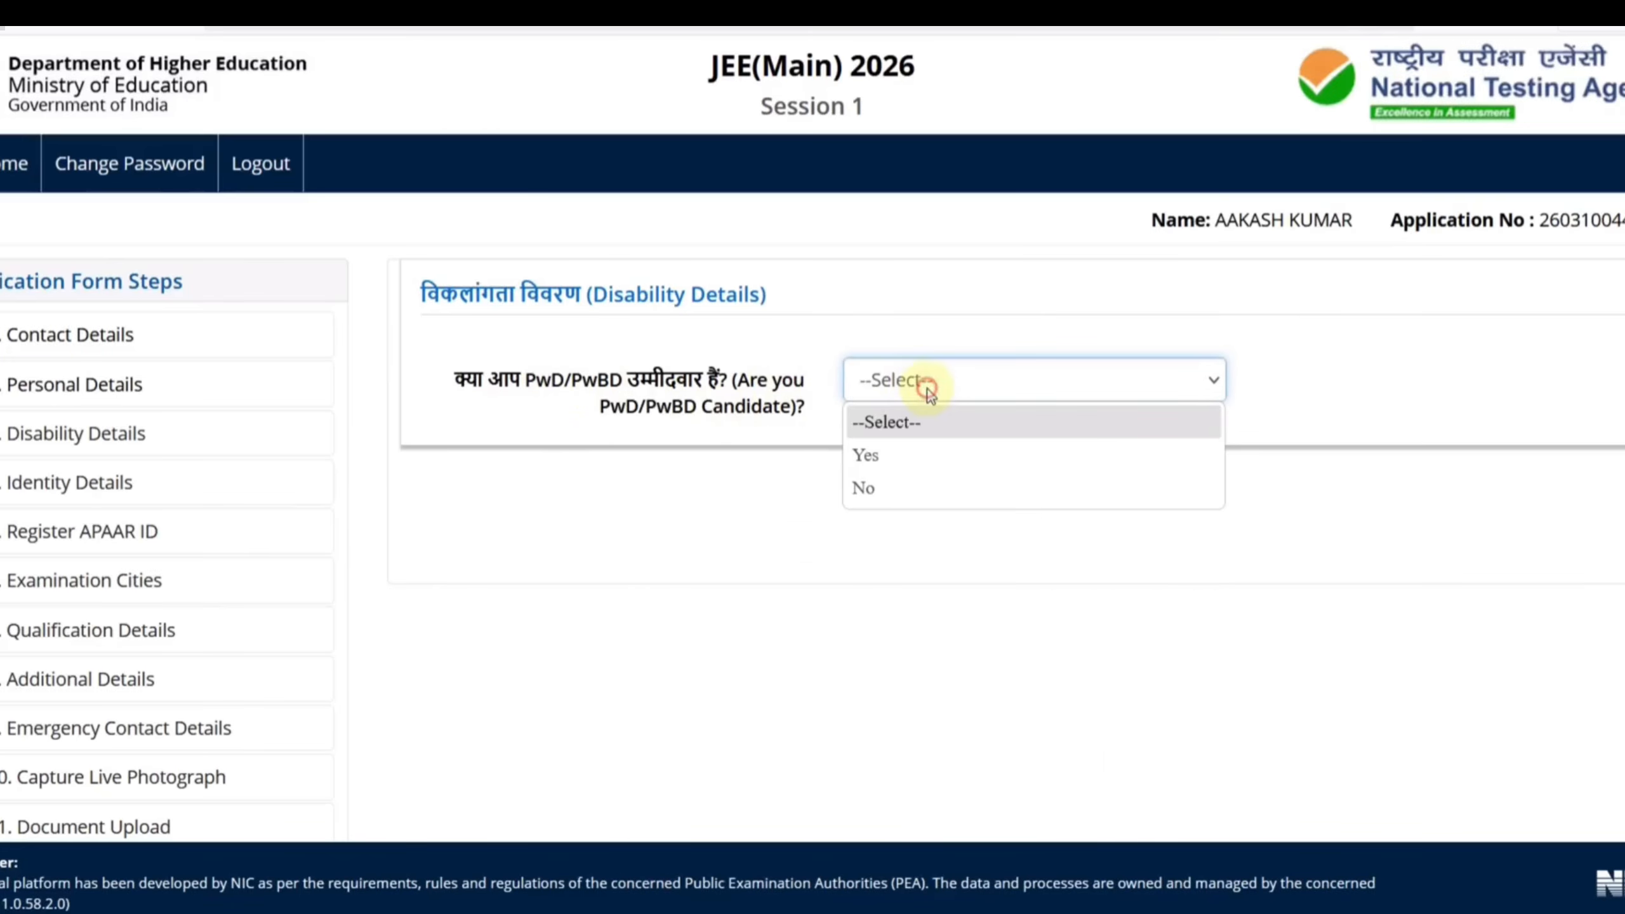
click(907, 457)
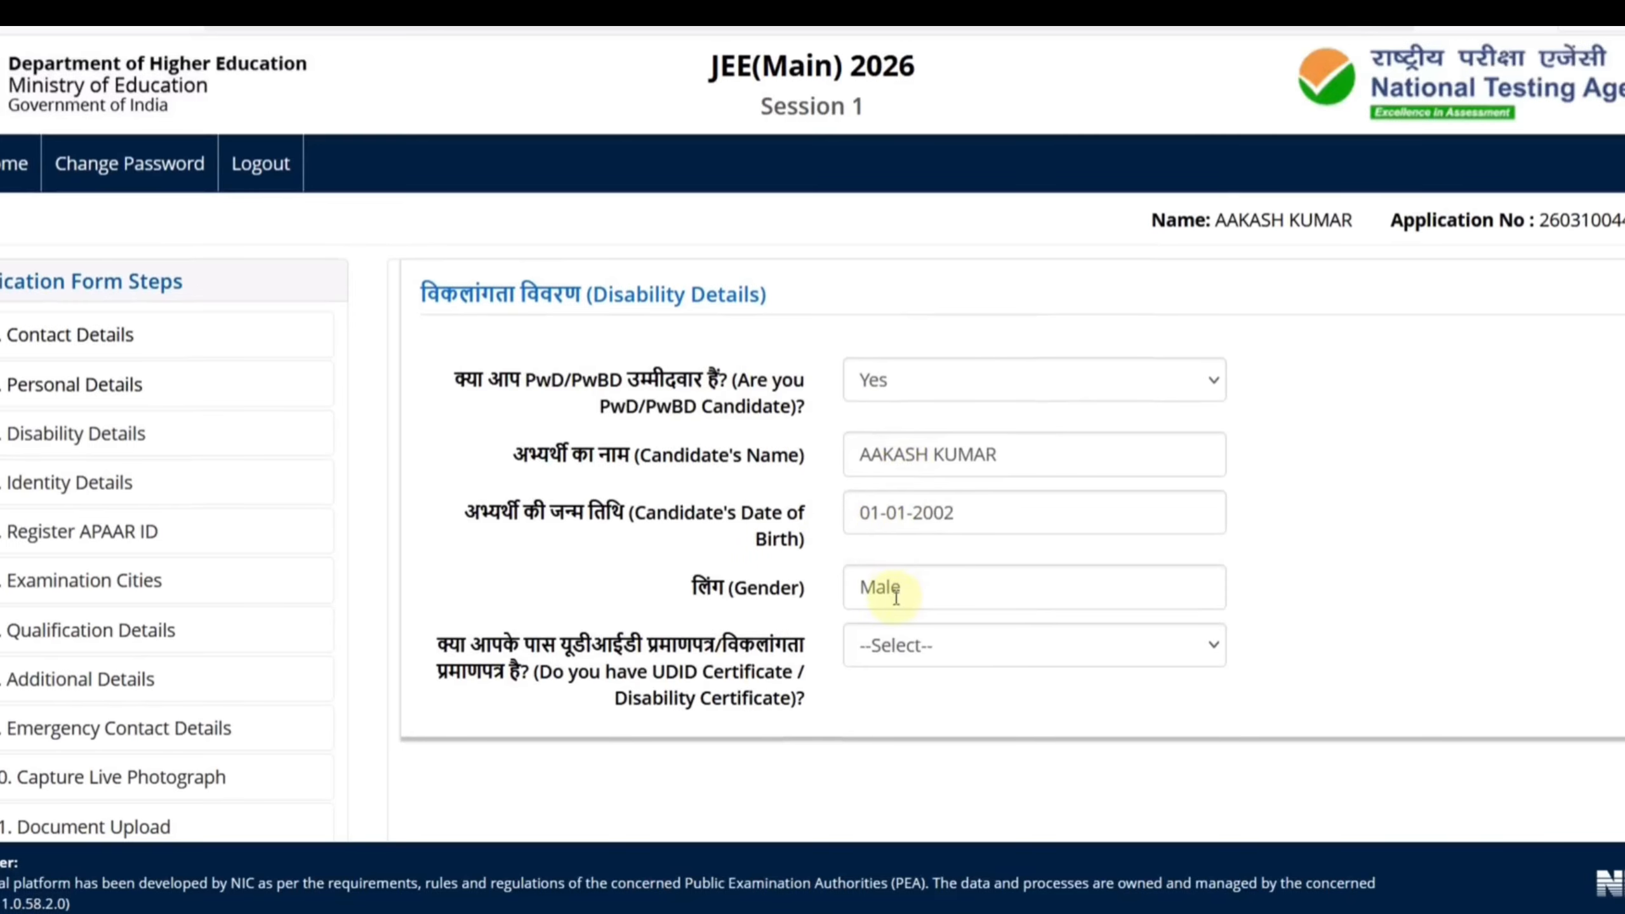
click(898, 650)
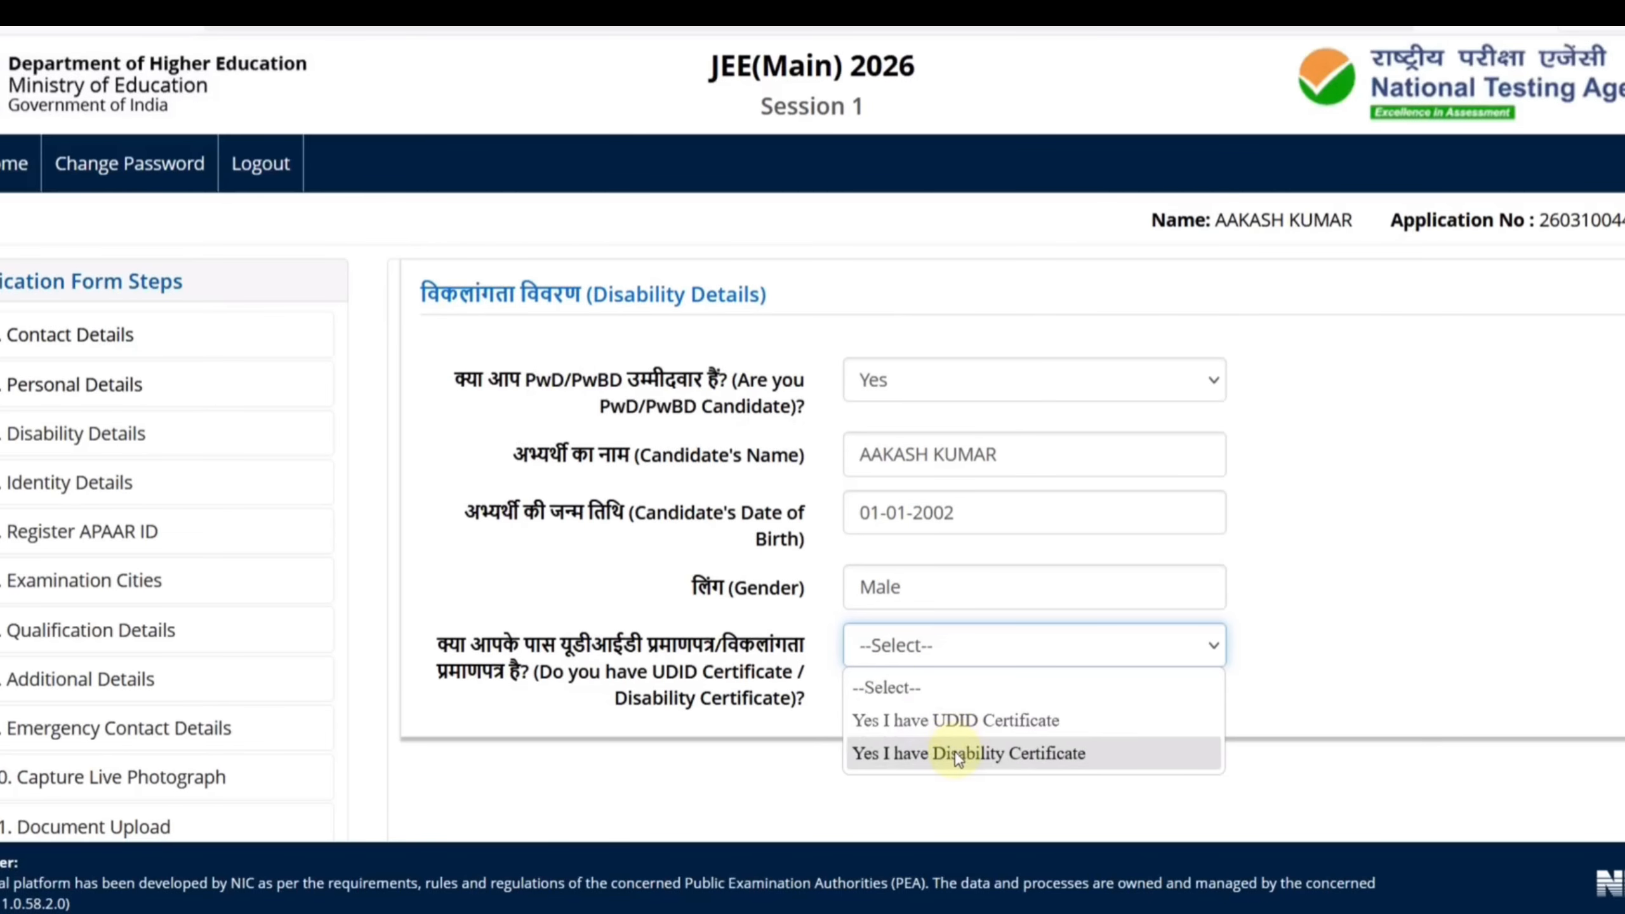
click(952, 731)
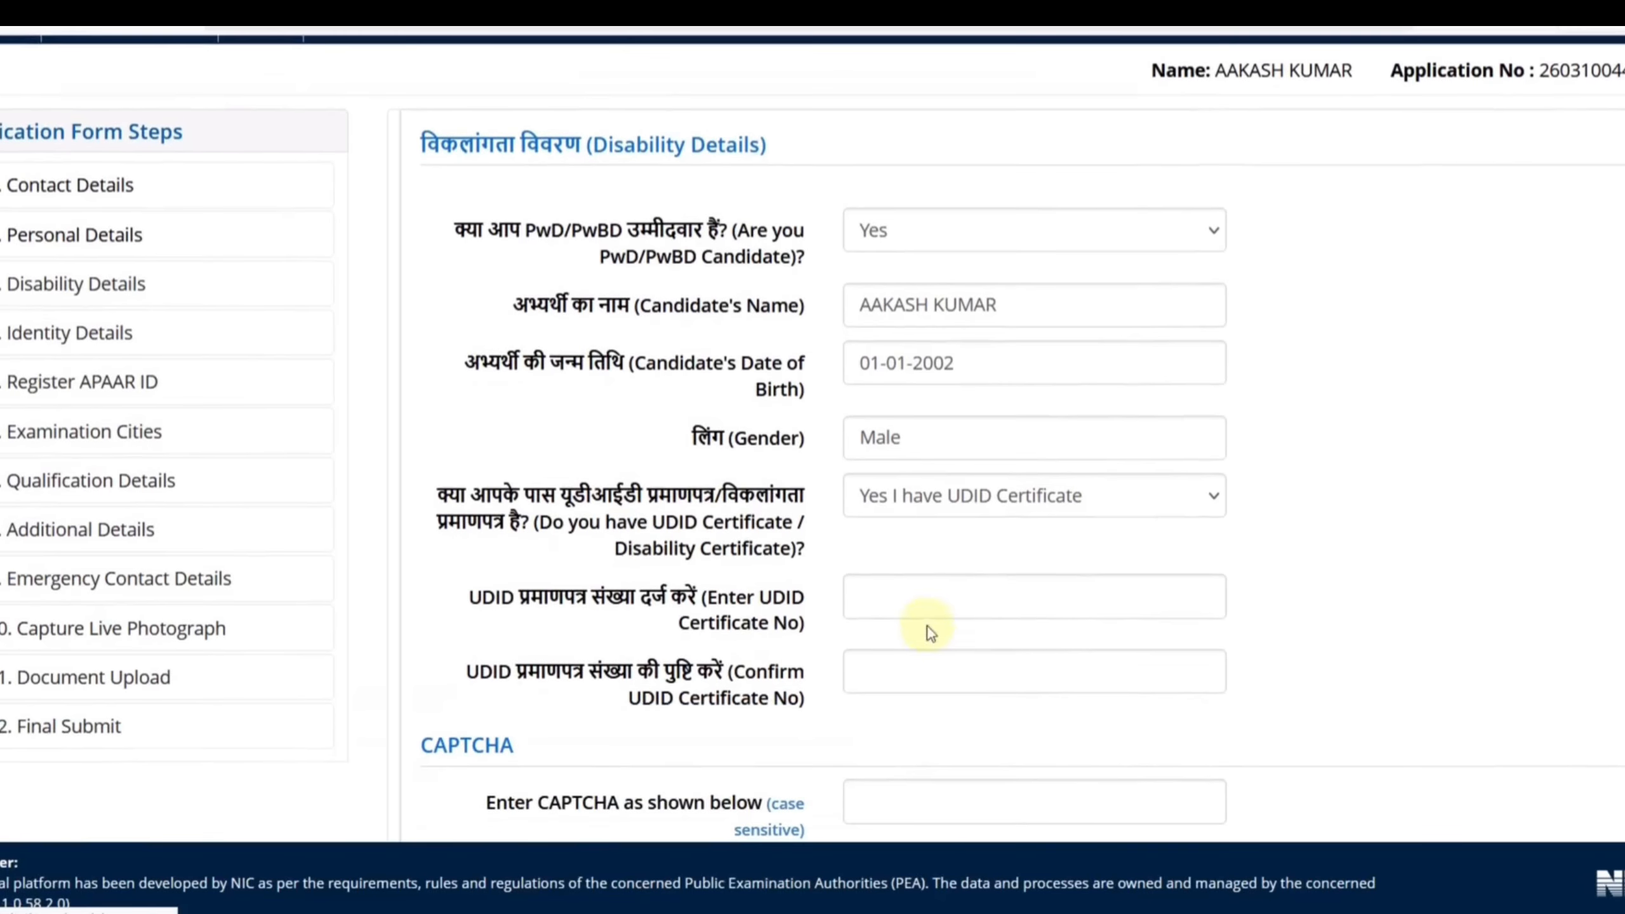
Answer No to the PwD/PwBD candidate question, enter the CAPTCHA and submit the Disability Details
click(896, 383)
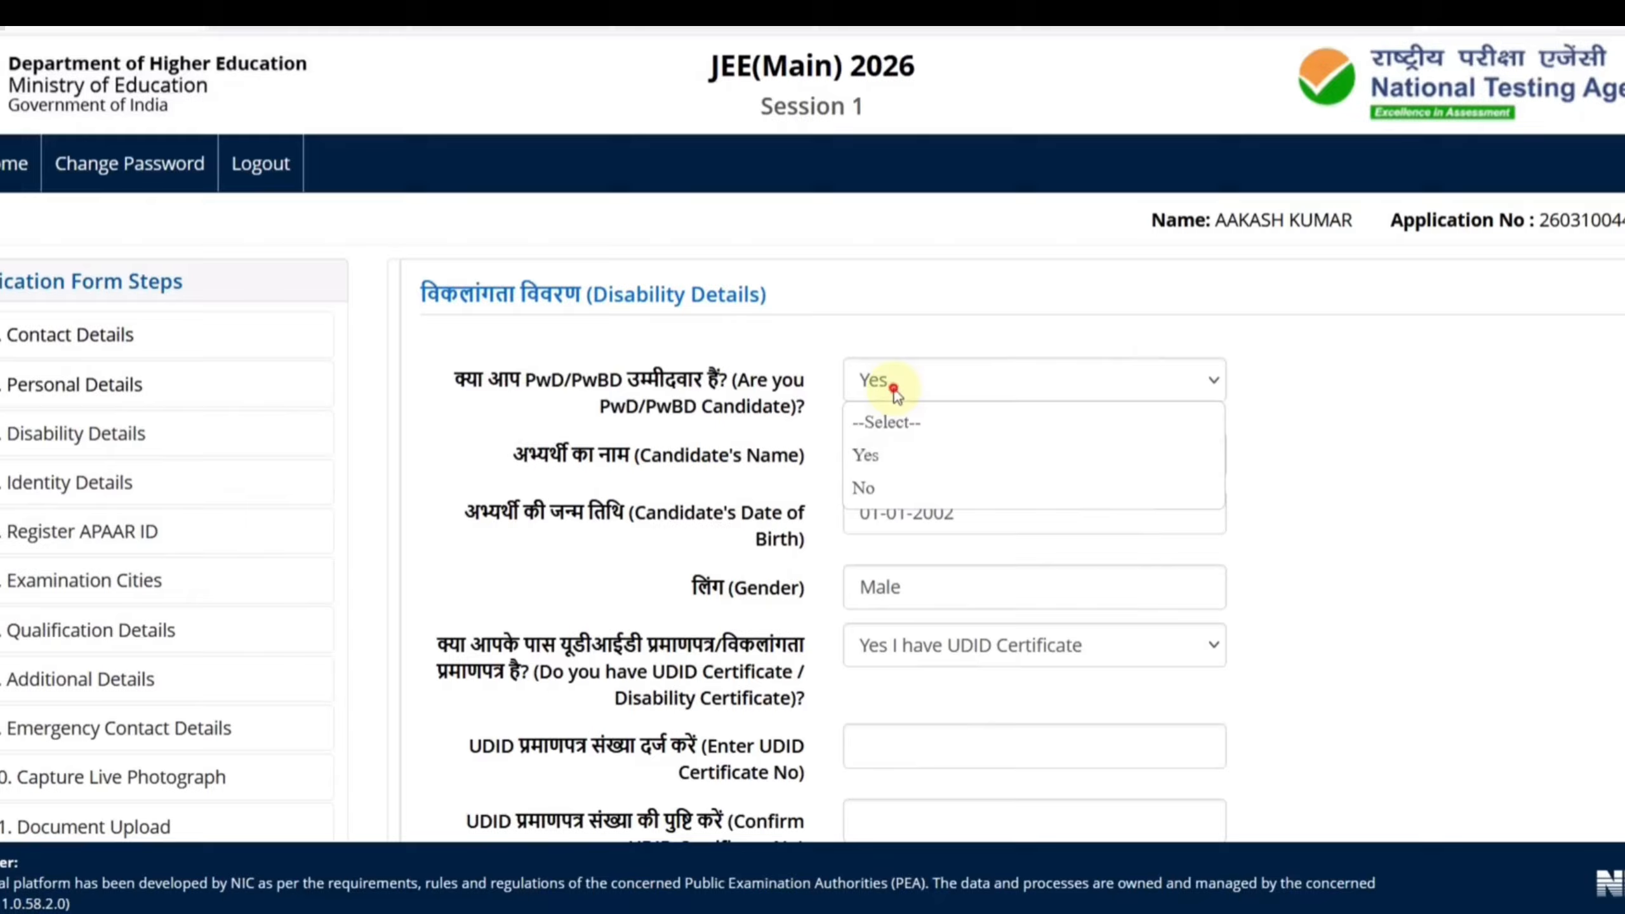
click(878, 482)
click(888, 505)
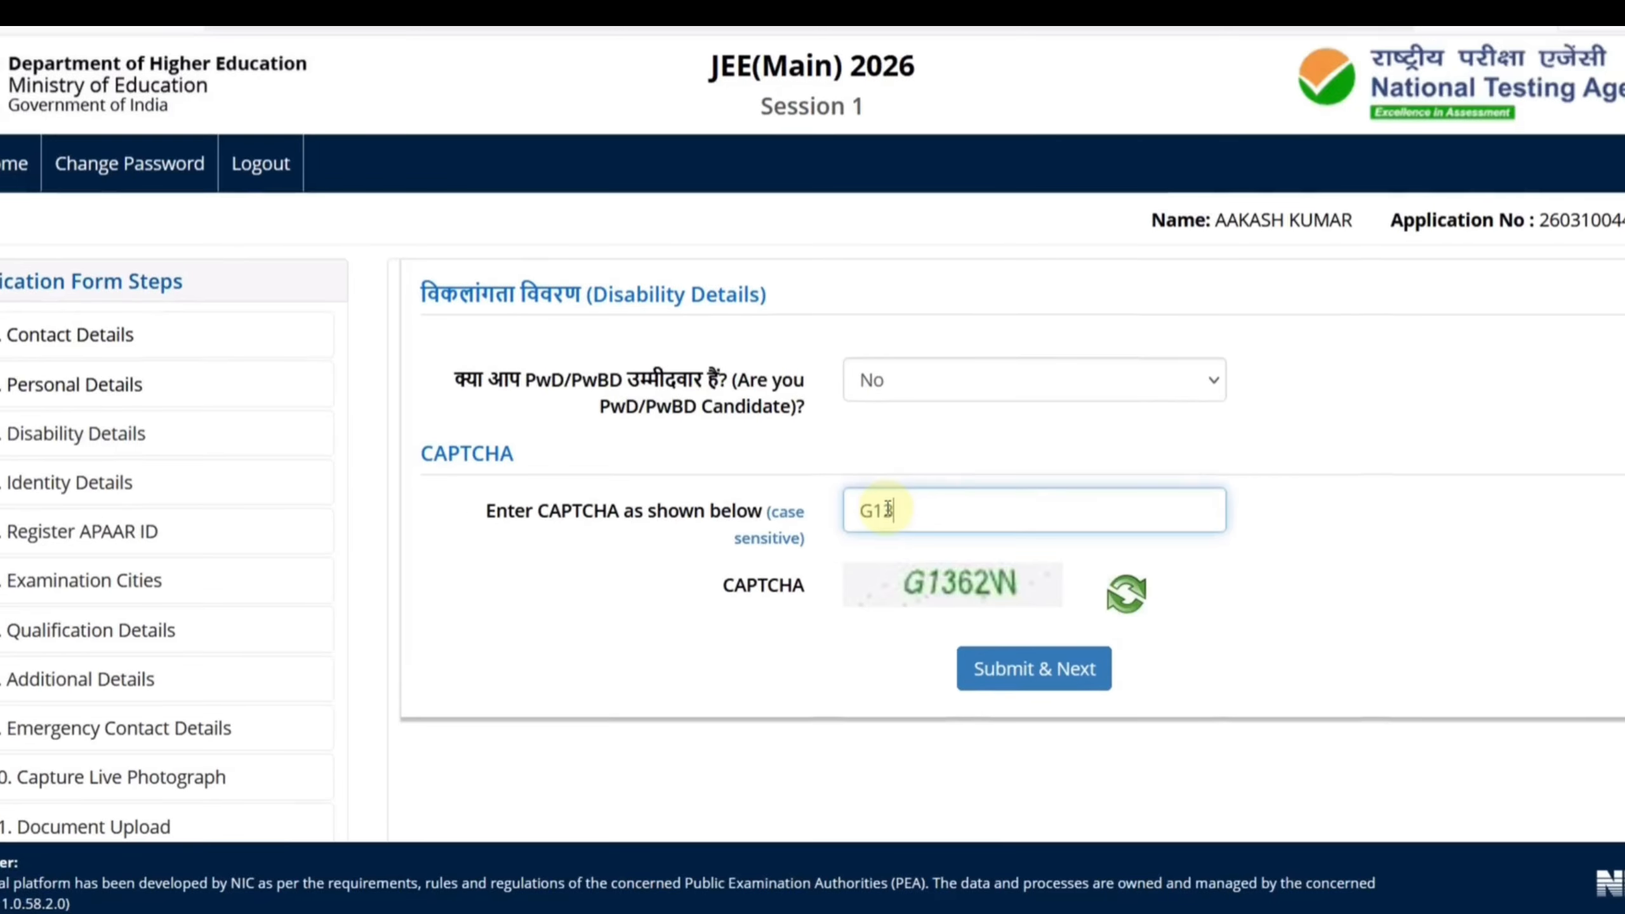
text(G1362W)
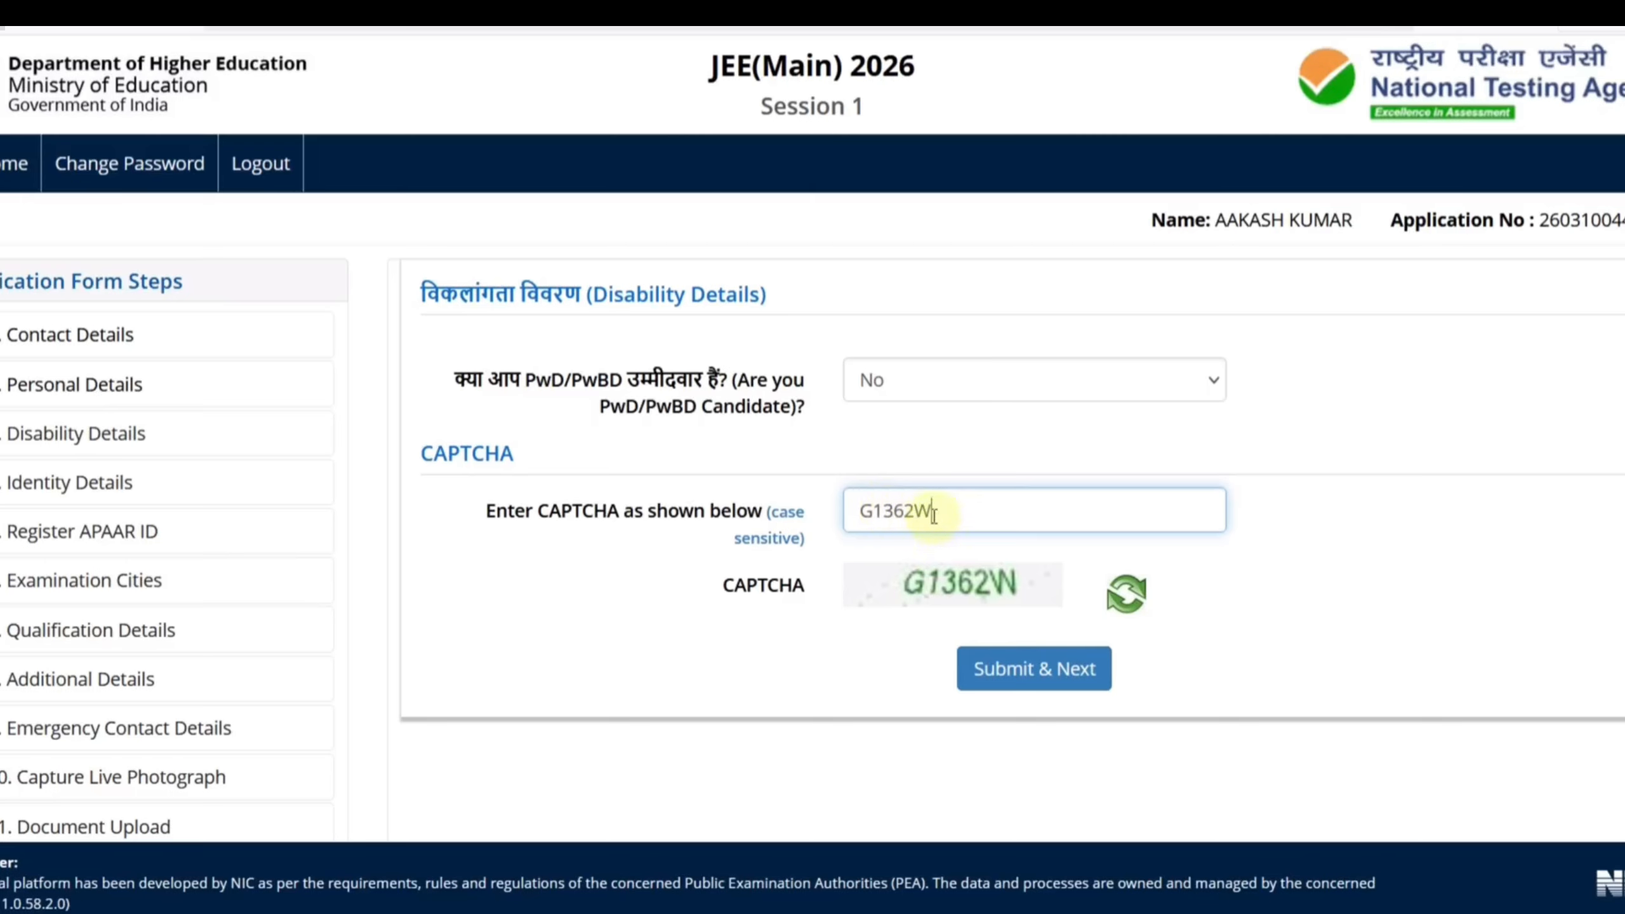
click(1015, 666)
click(788, 534)
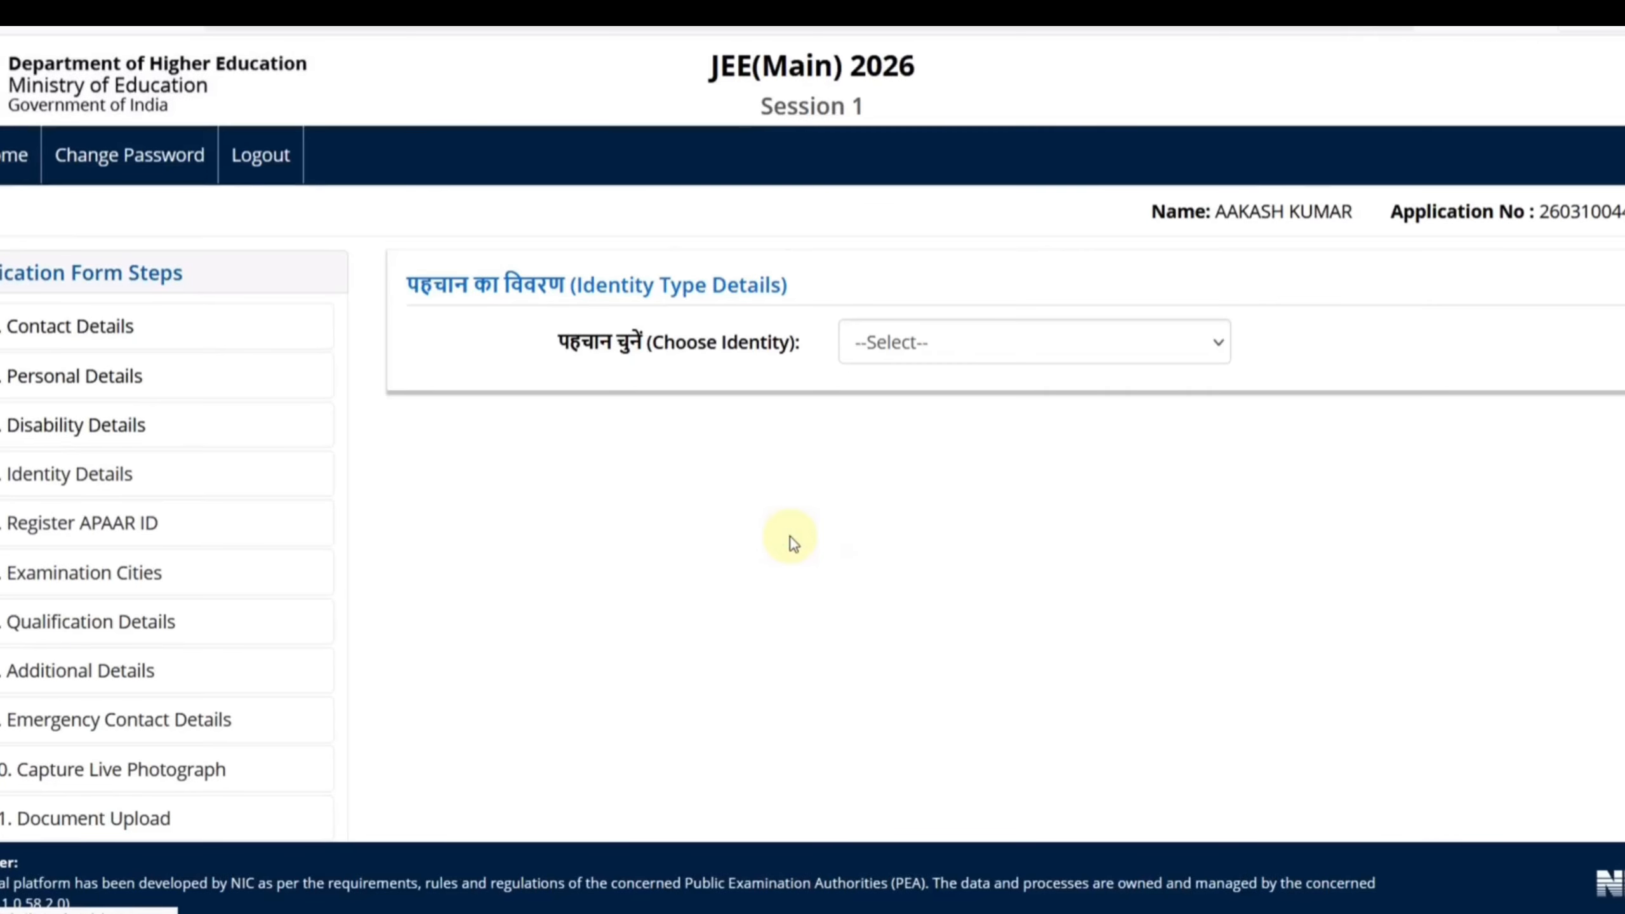
Choose Aadhaar as the identity type and agree to voluntarily share the Aadhaar number
click(895, 359)
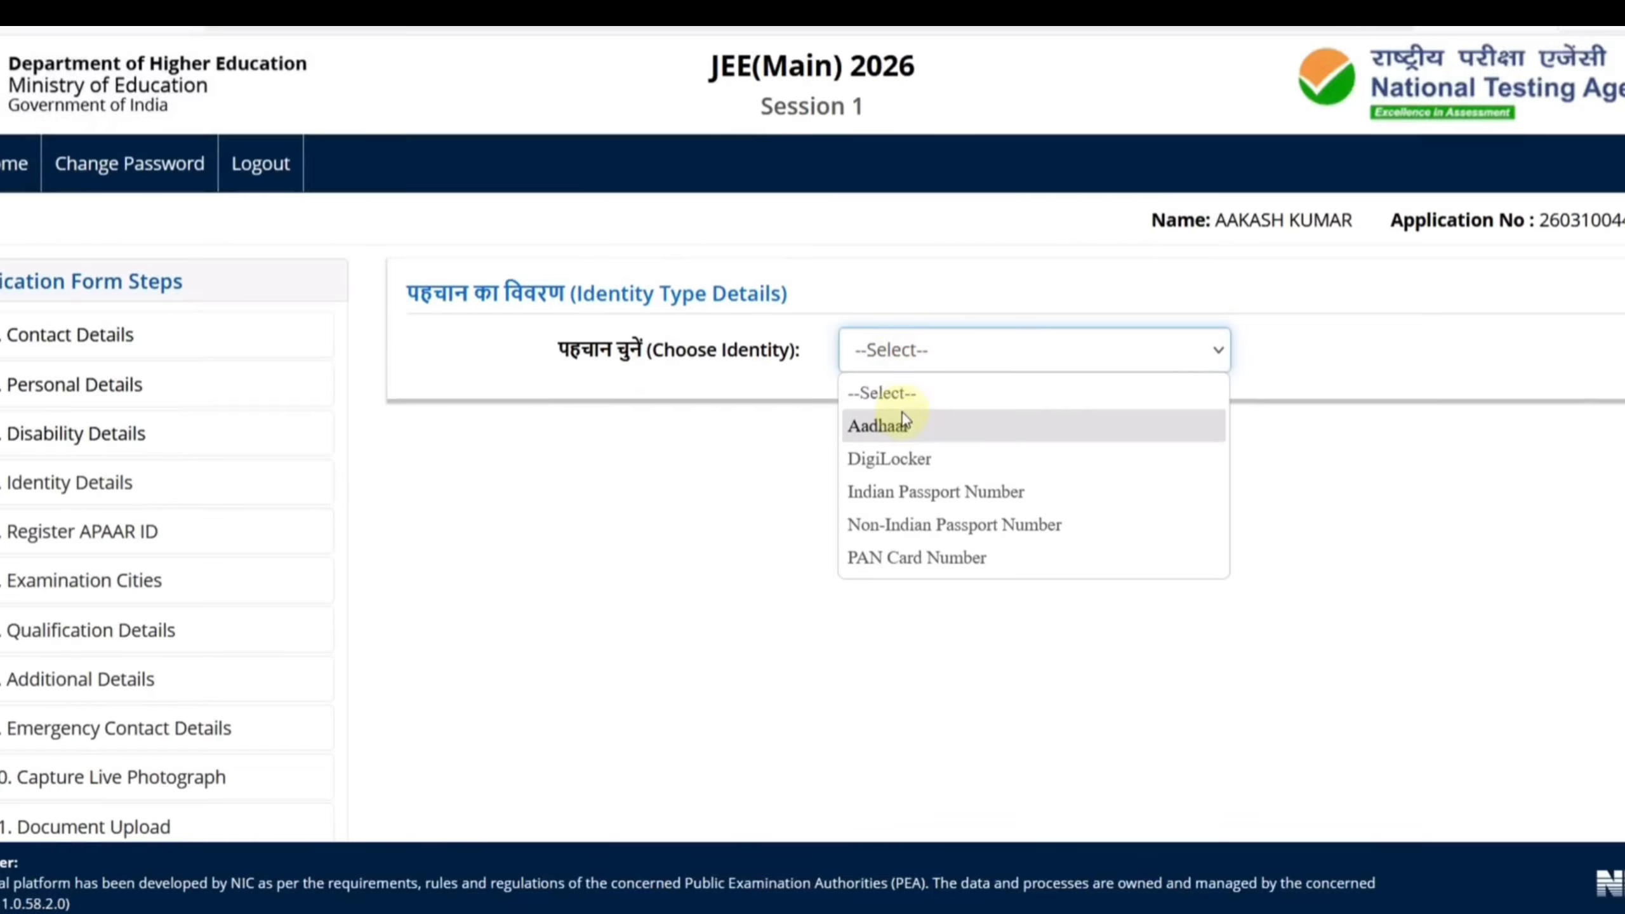
click(896, 428)
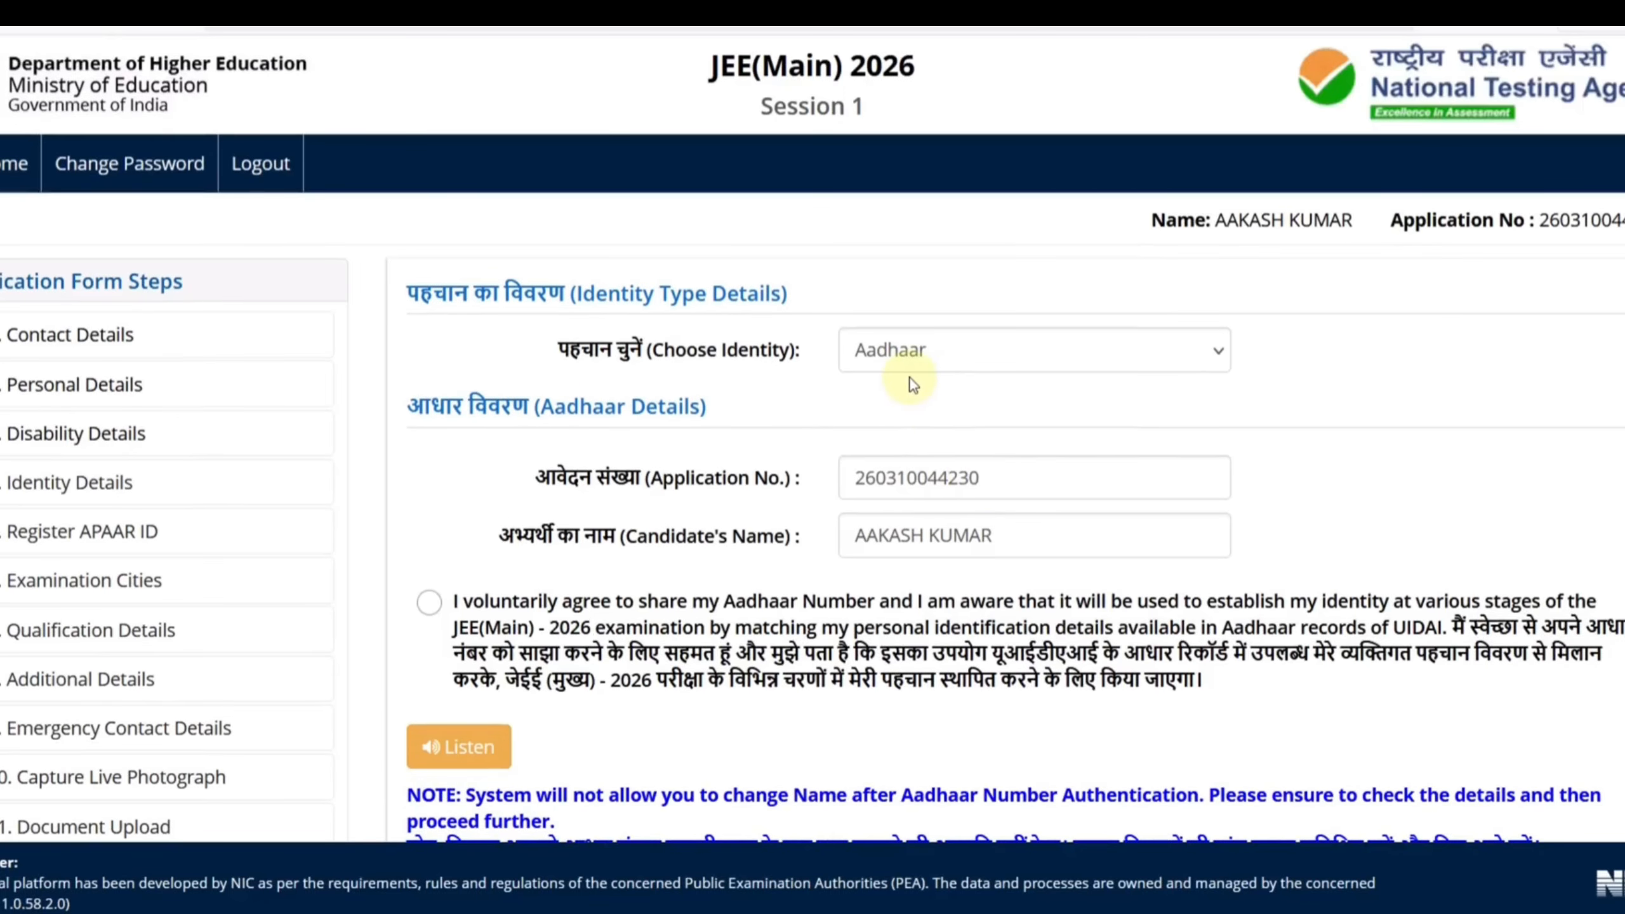
scroll(913, 384, down, 5)
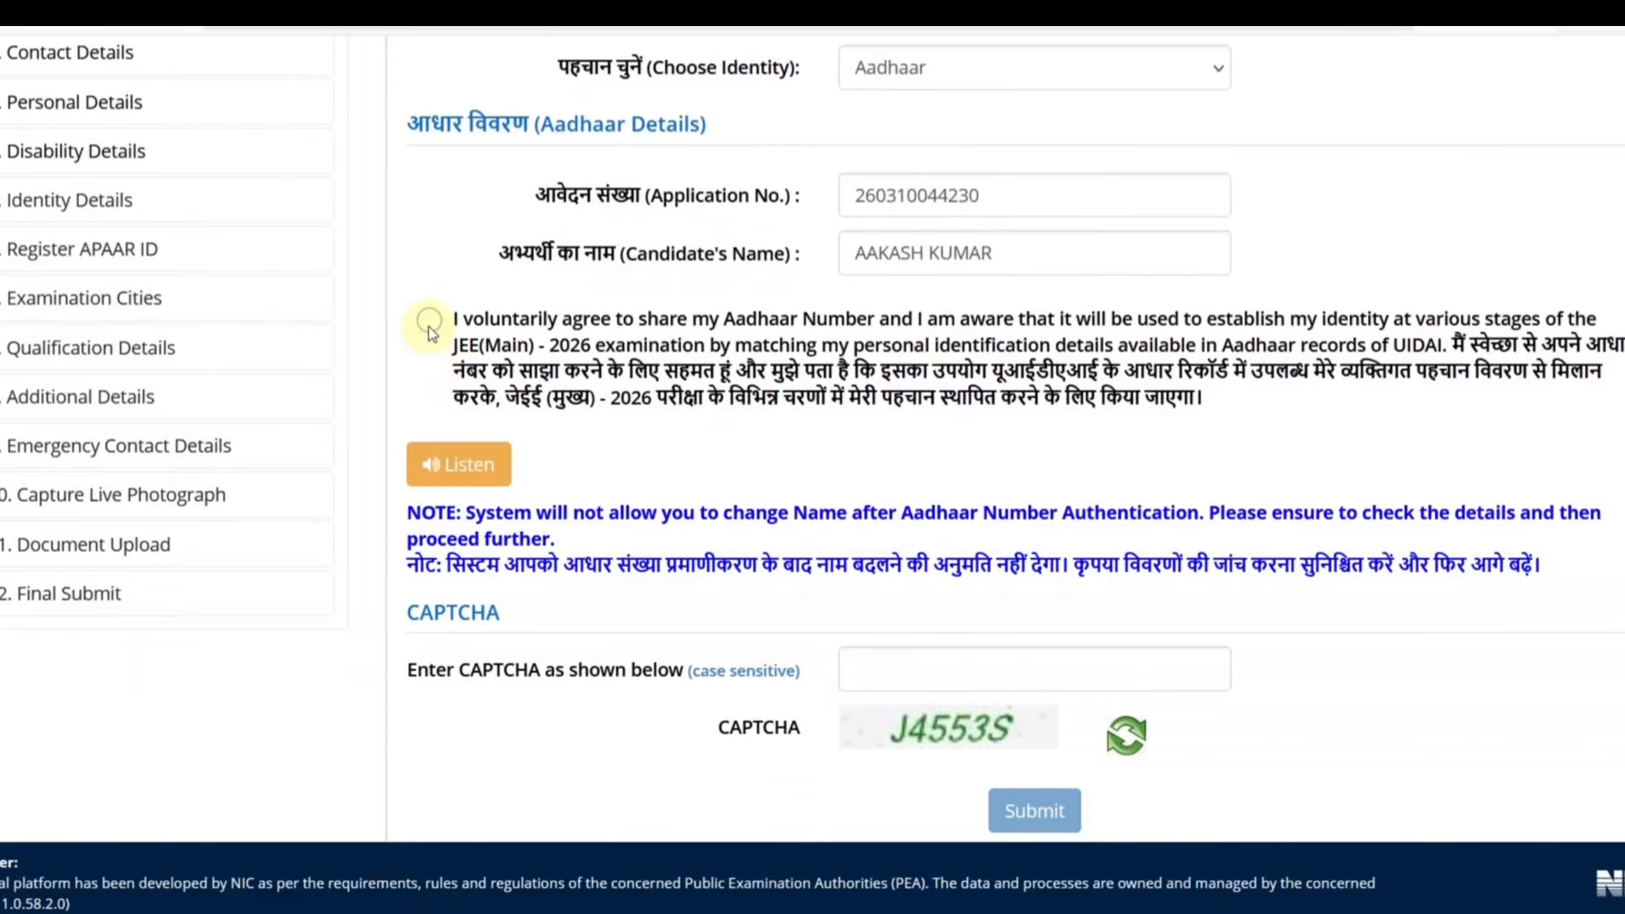
click(428, 320)
scroll(864, 464, down, 4)
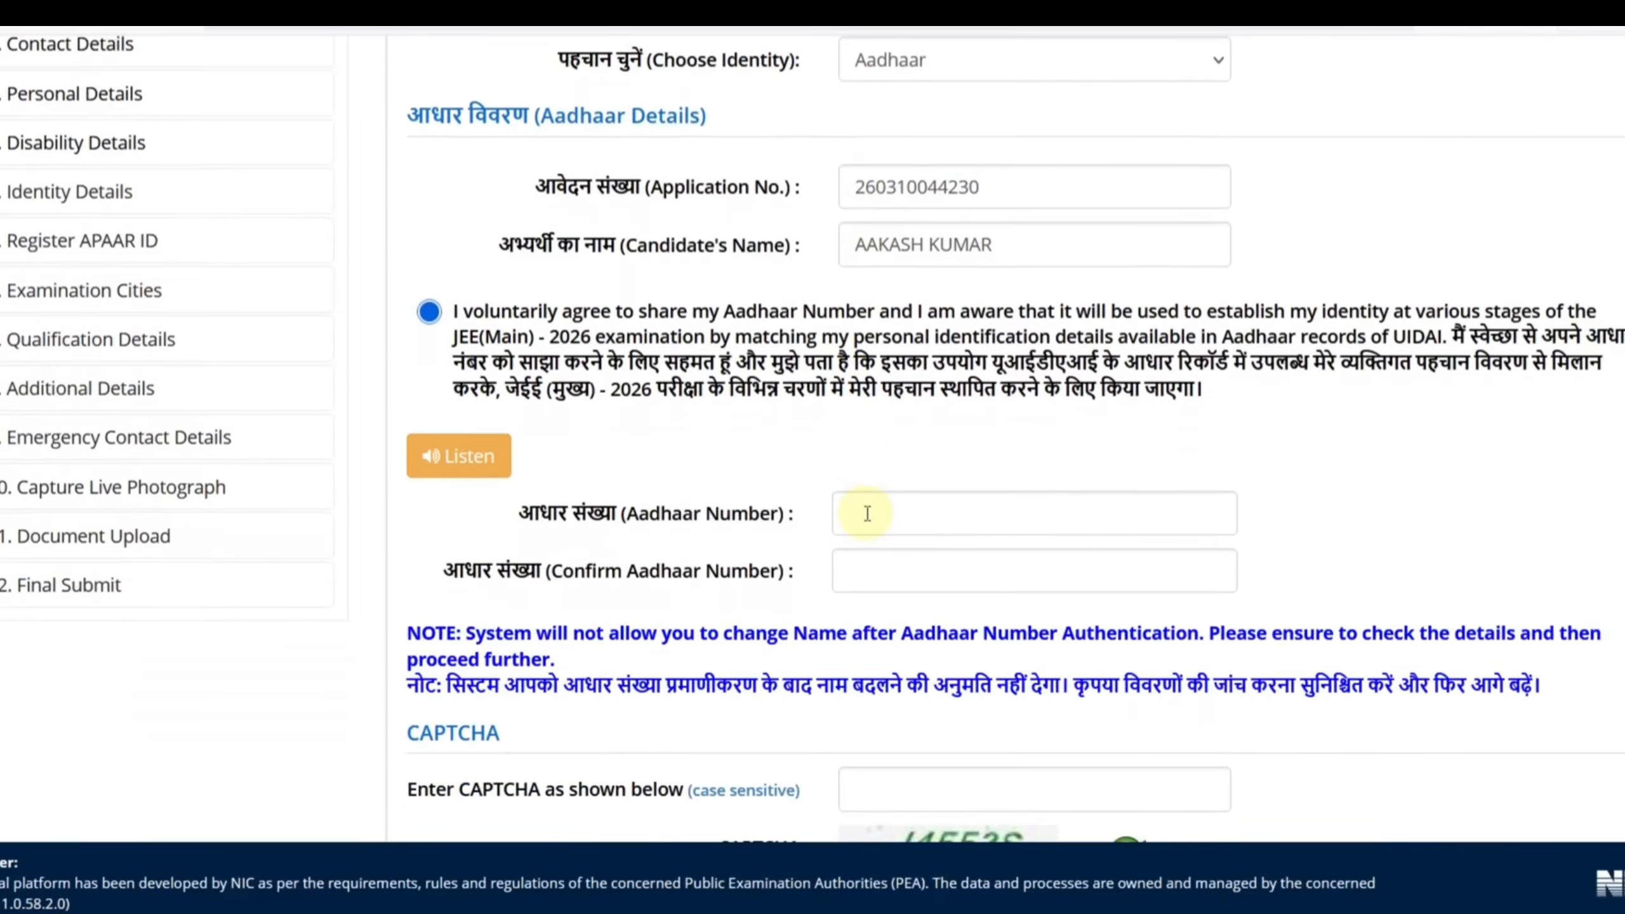
scroll(869, 570, down, 4)
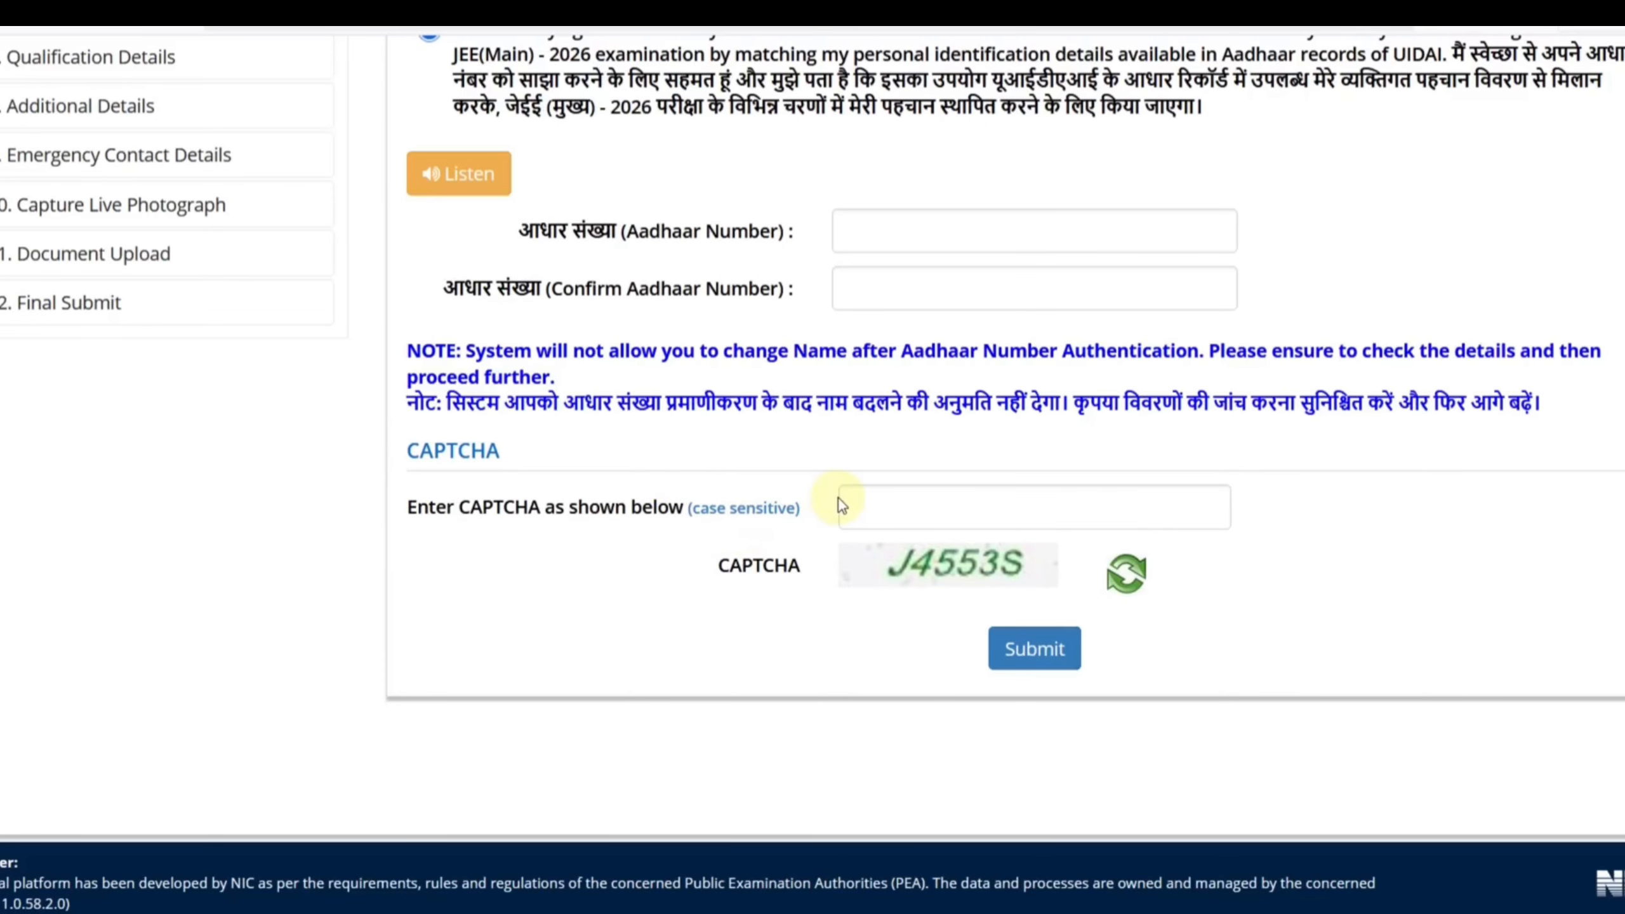
Try DigiLocker as the identity type with its voluntary consent accepted, then try PAN Card Number instead
scroll(840, 505, up, 4)
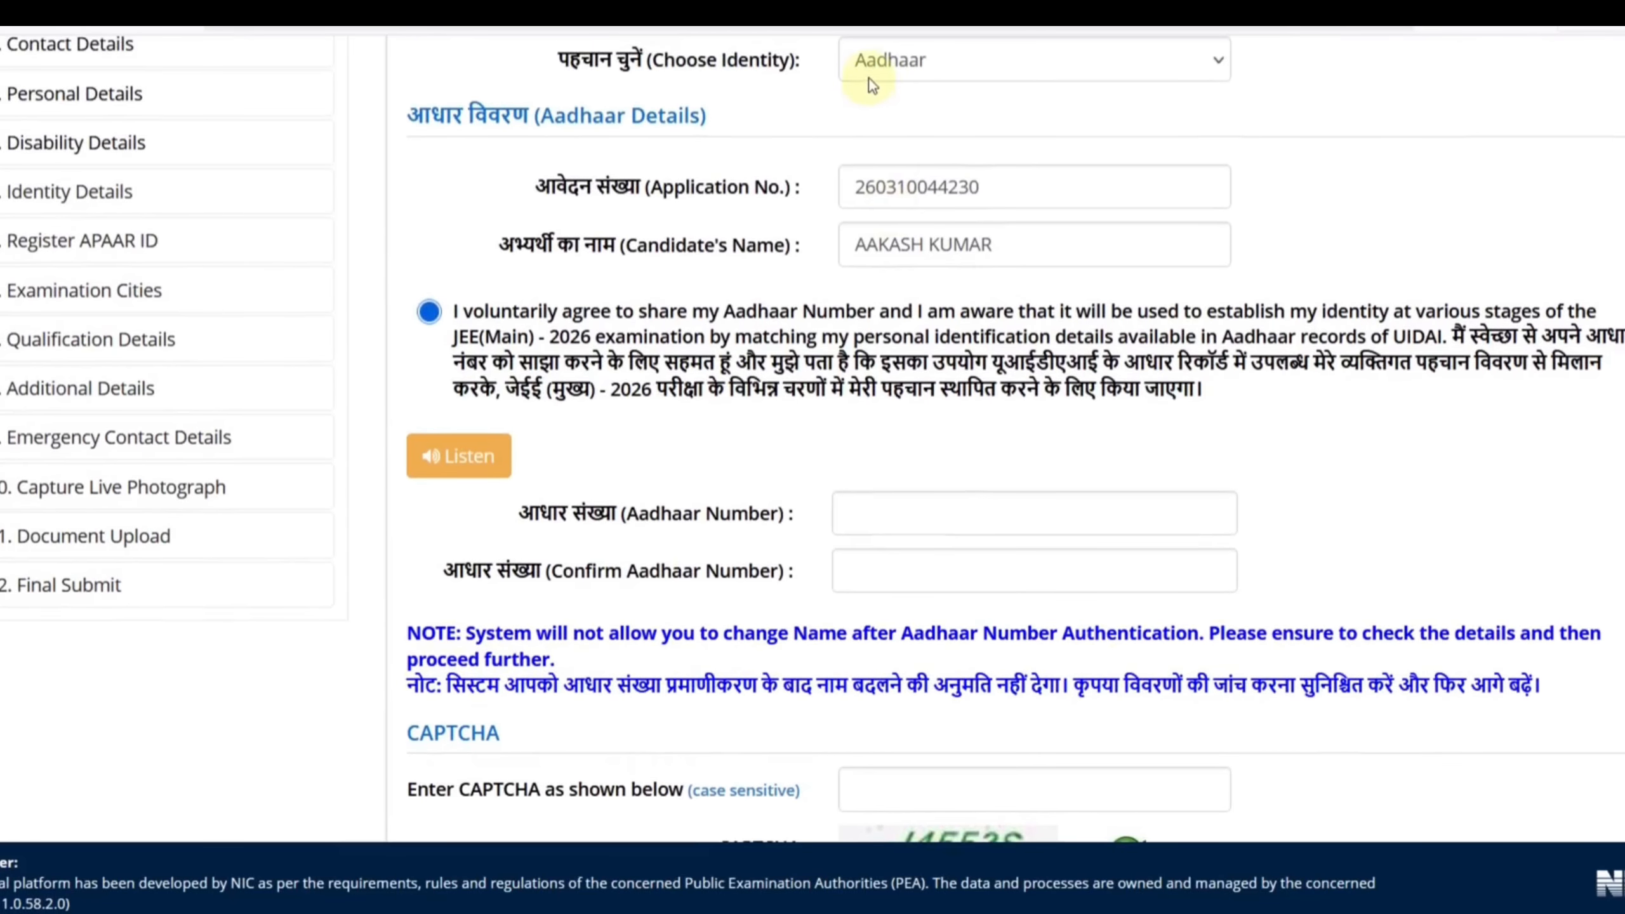
click(868, 78)
click(885, 167)
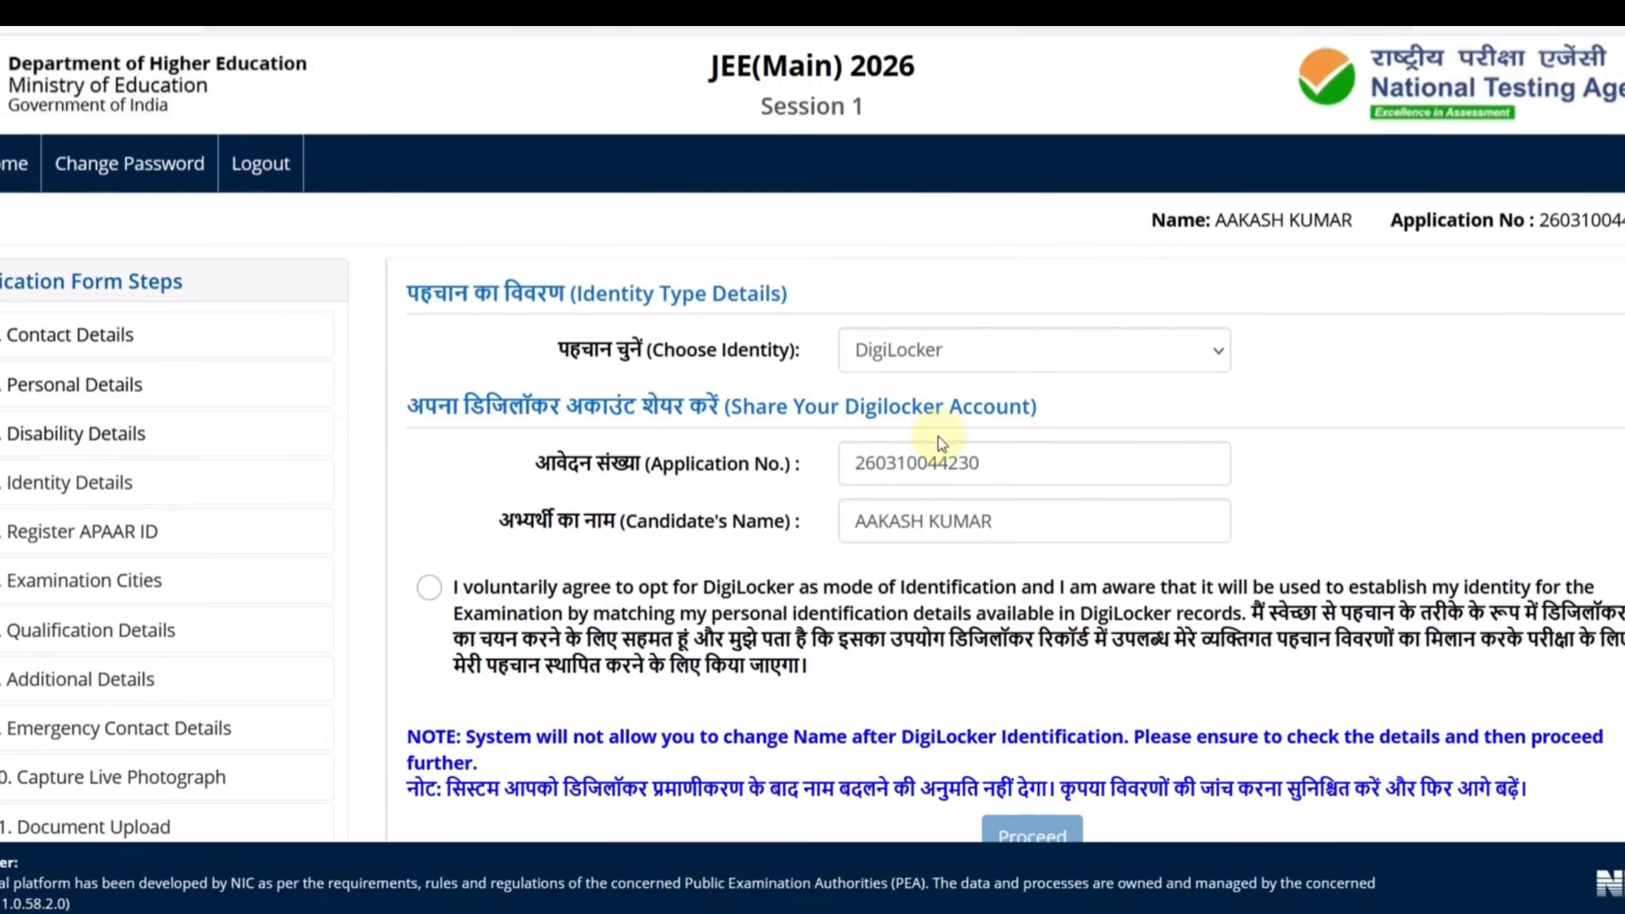
scroll(939, 438, down, 2)
click(433, 449)
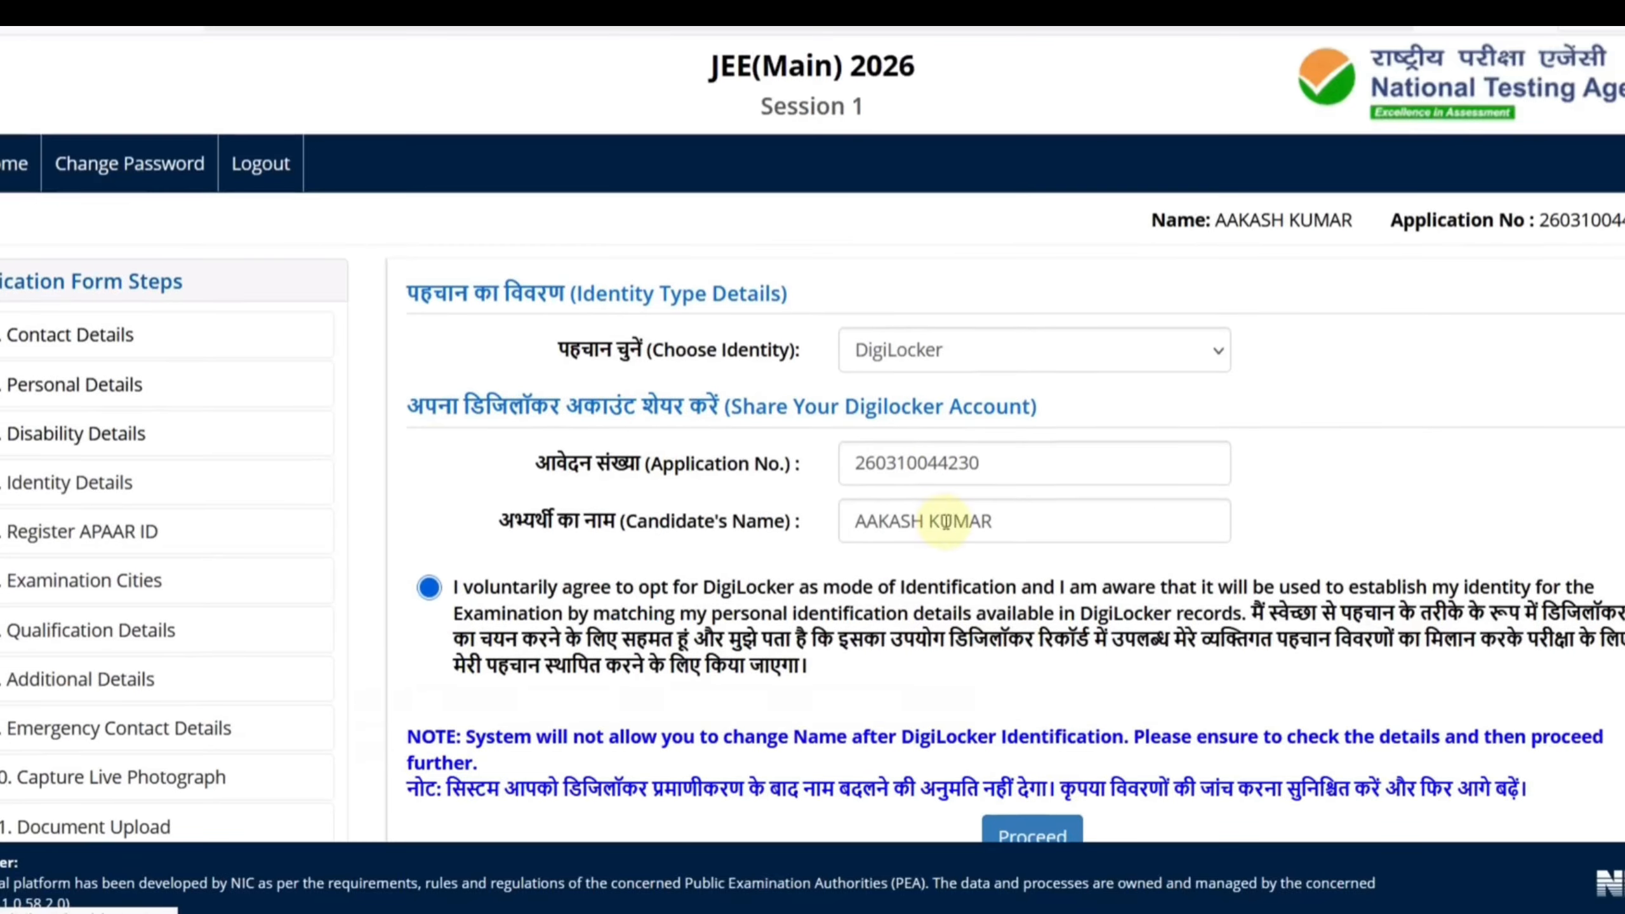
scroll(946, 521, down, 3)
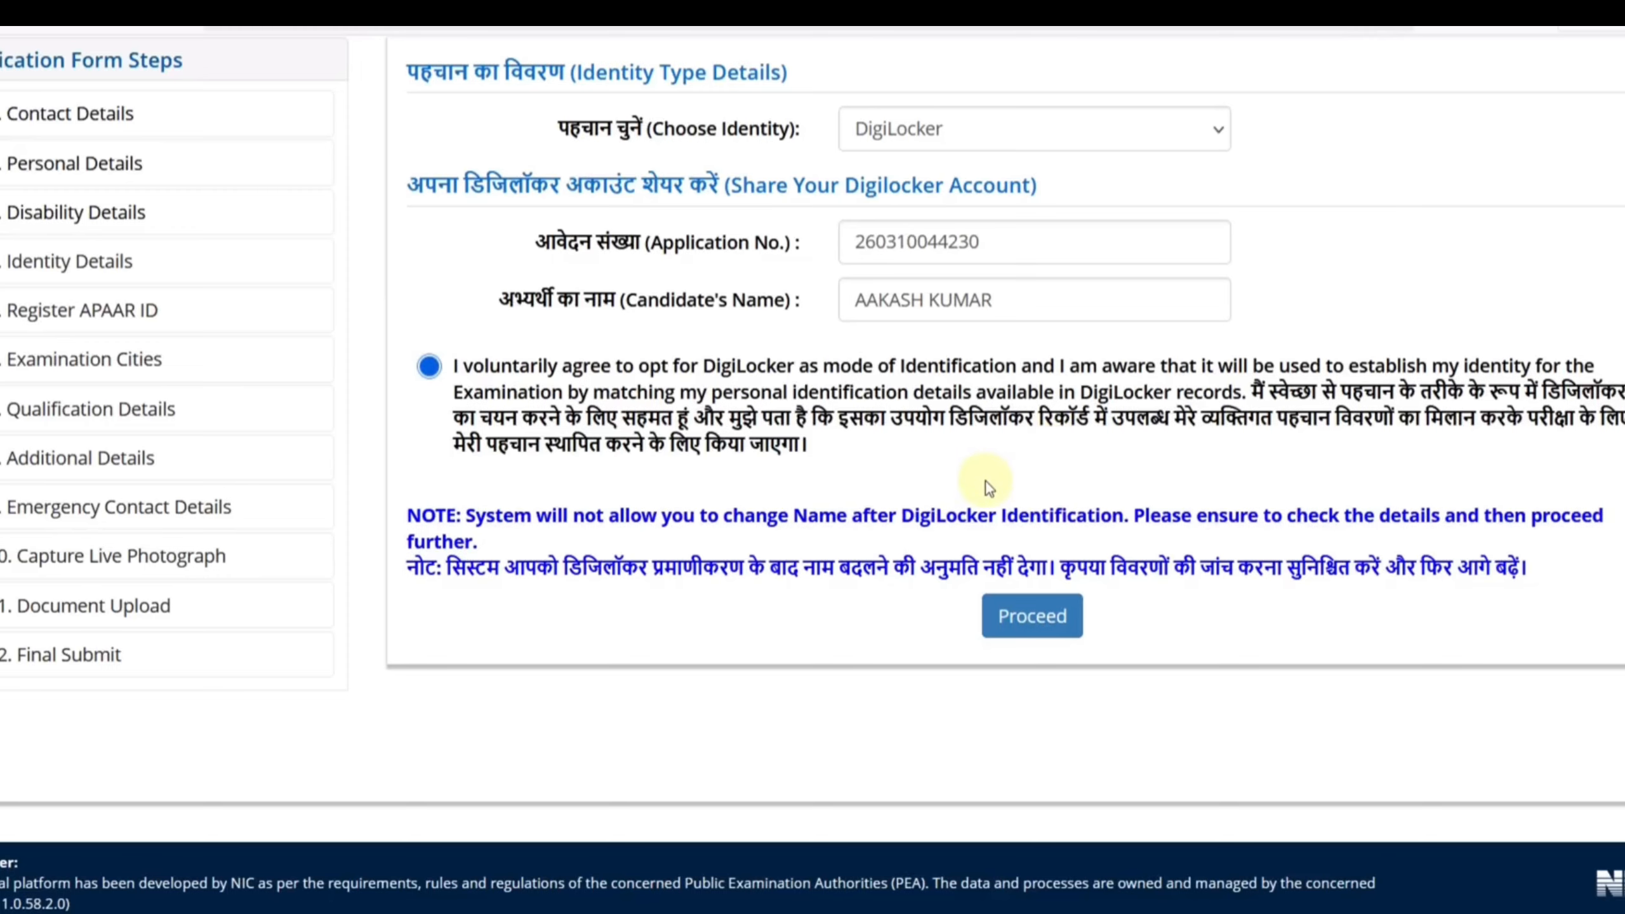
click(910, 149)
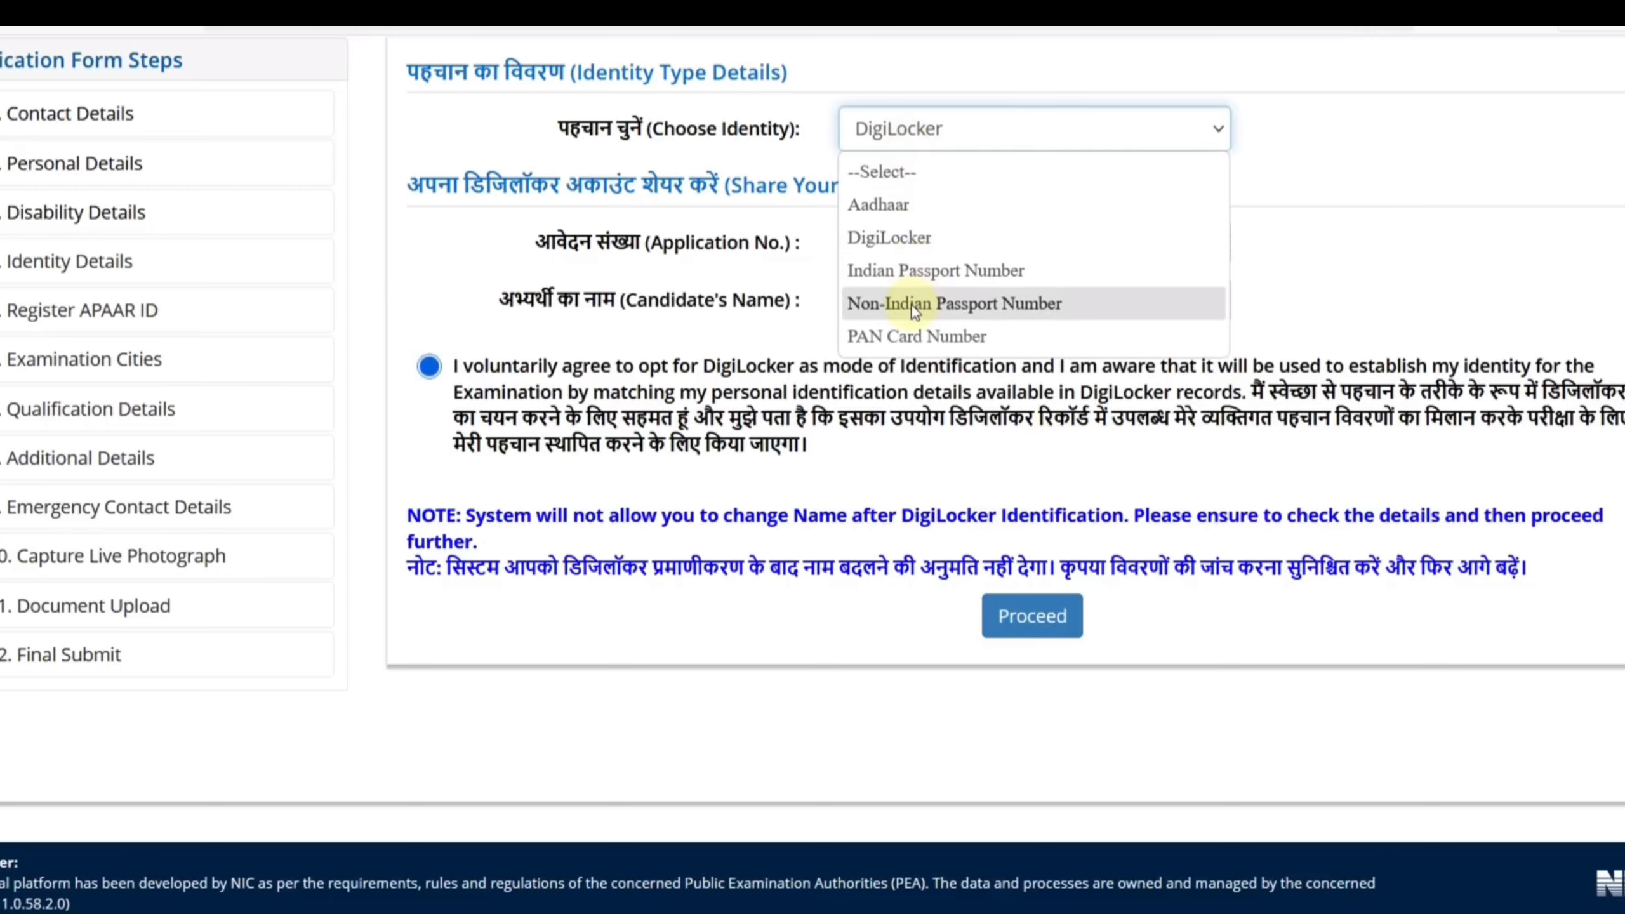
click(937, 335)
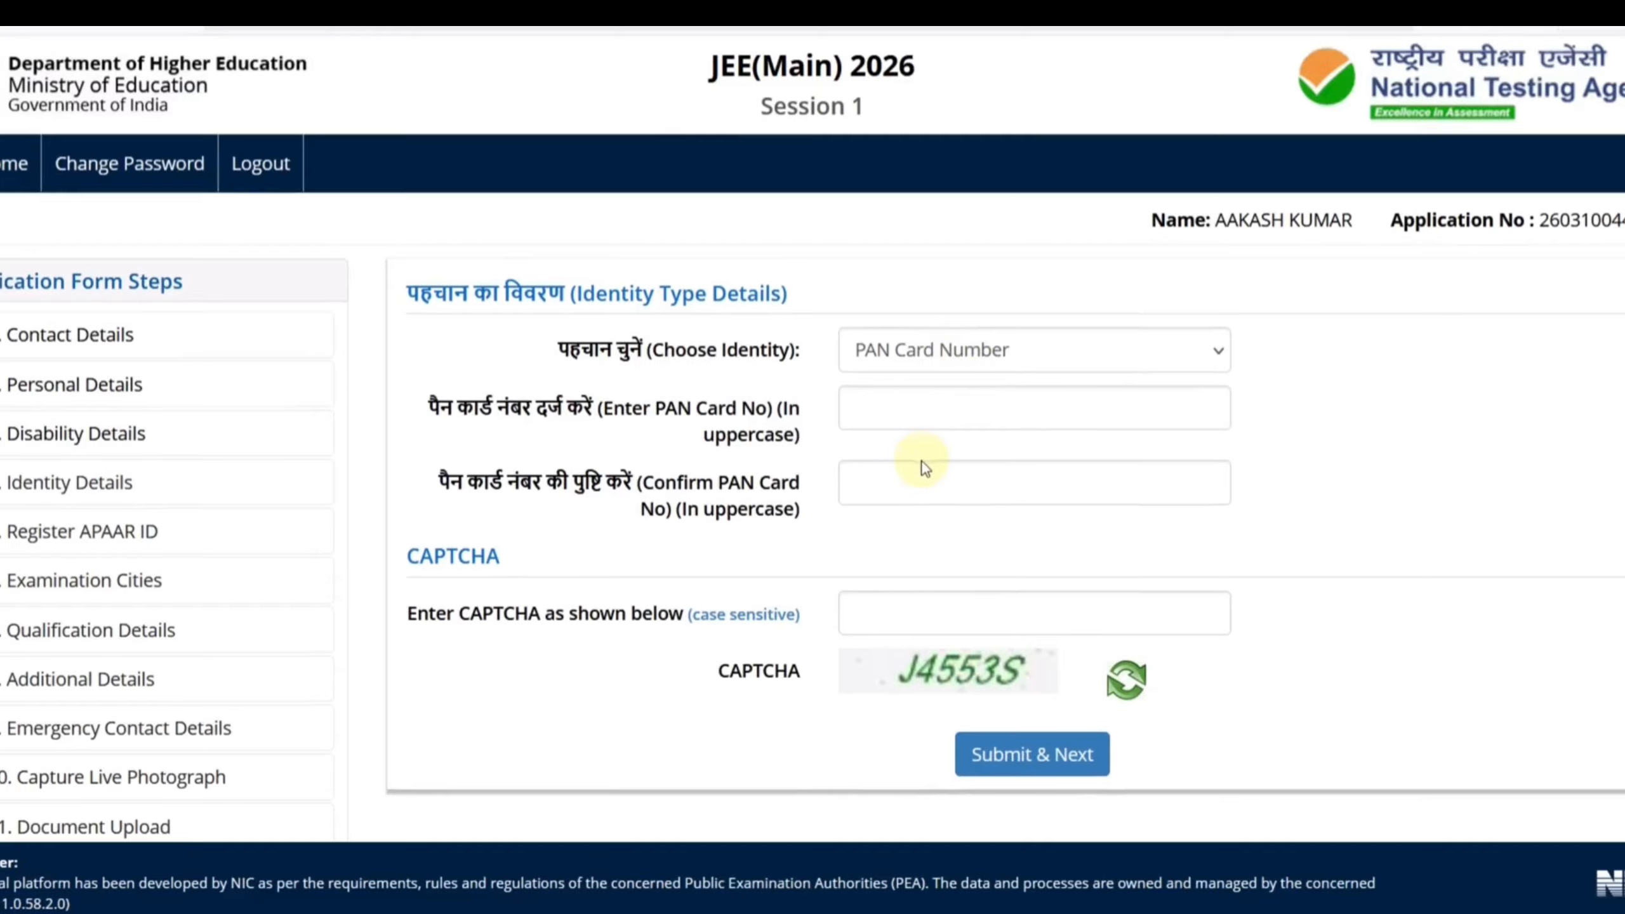
Set the identity type back to Aadhaar and agree to voluntarily share the Aadhaar number
click(886, 371)
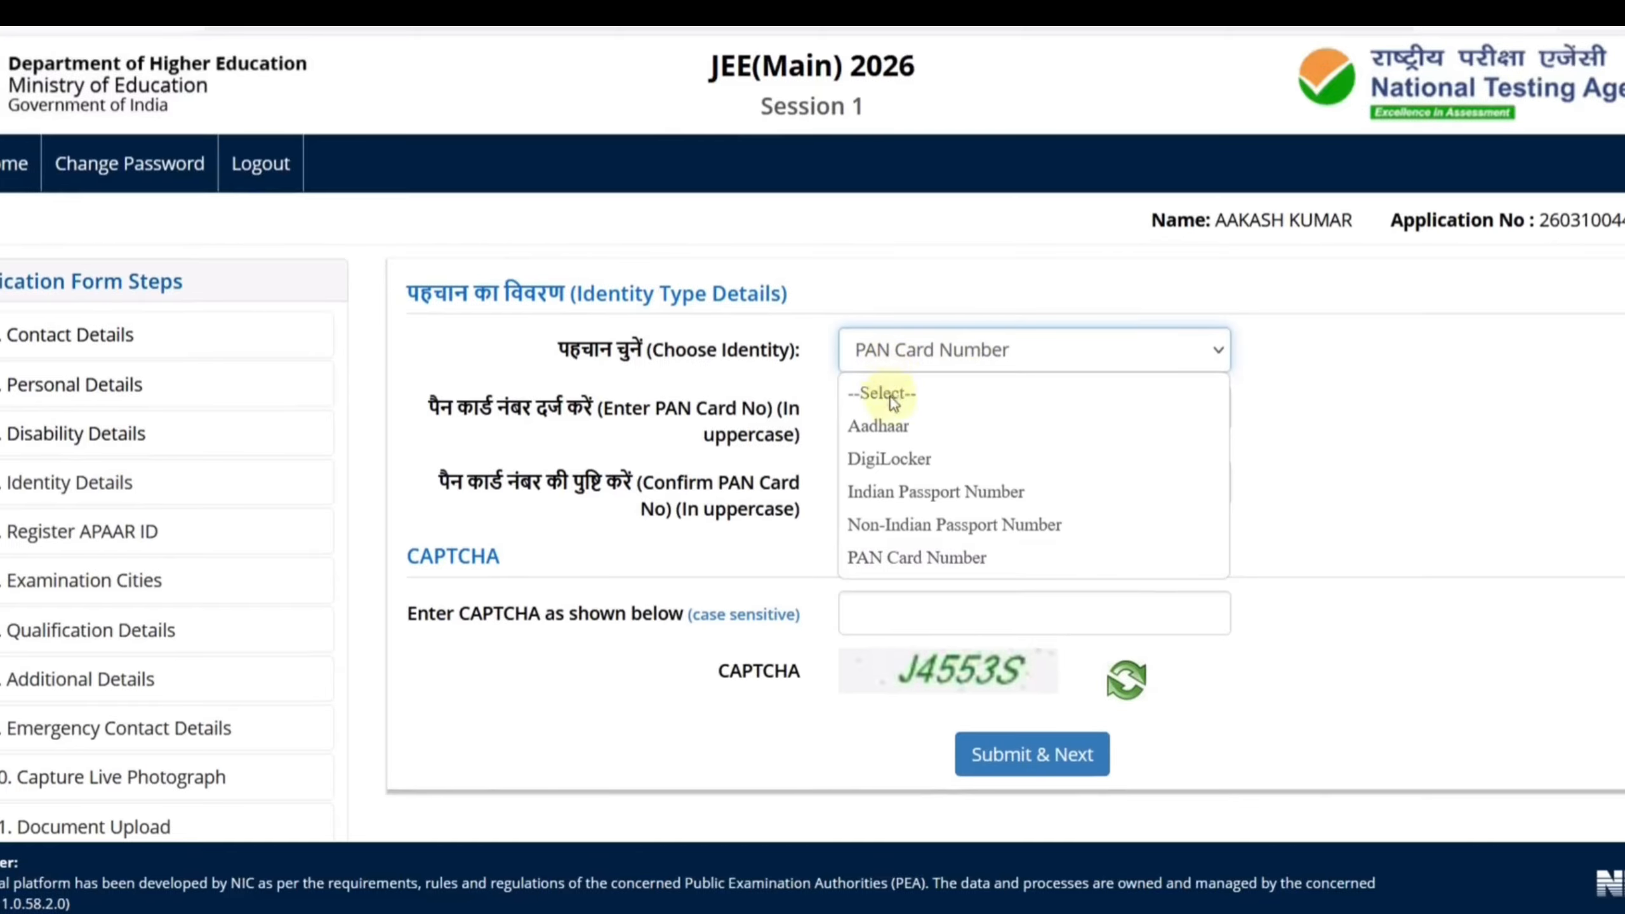
click(896, 425)
scroll(825, 470, down, 4)
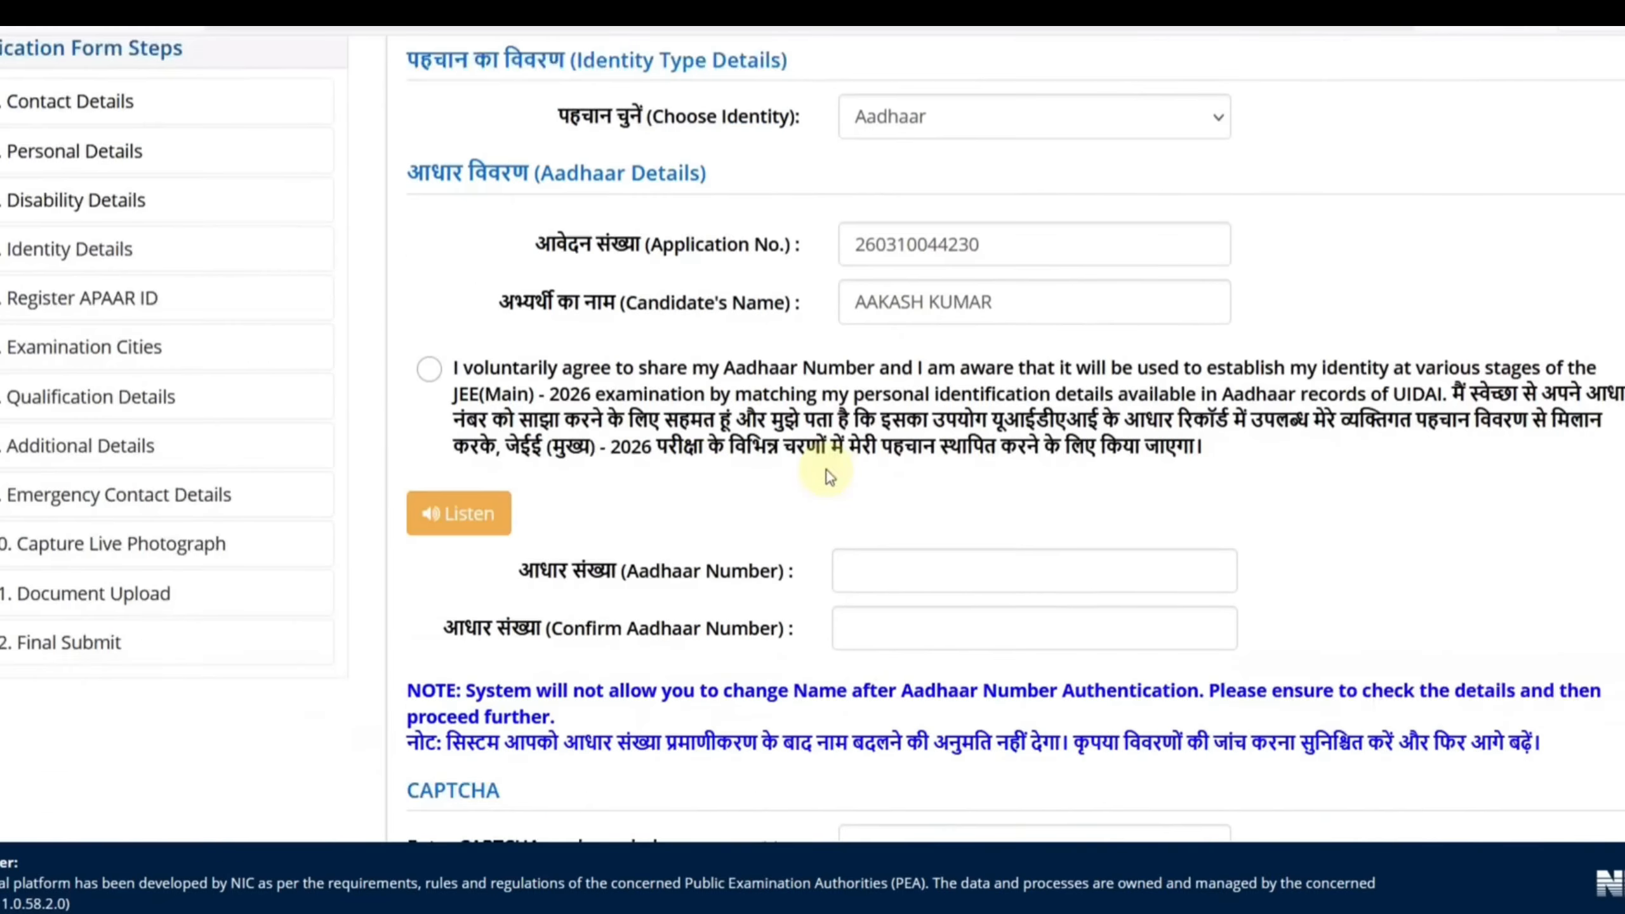
click(427, 325)
scroll(890, 586, down, 4)
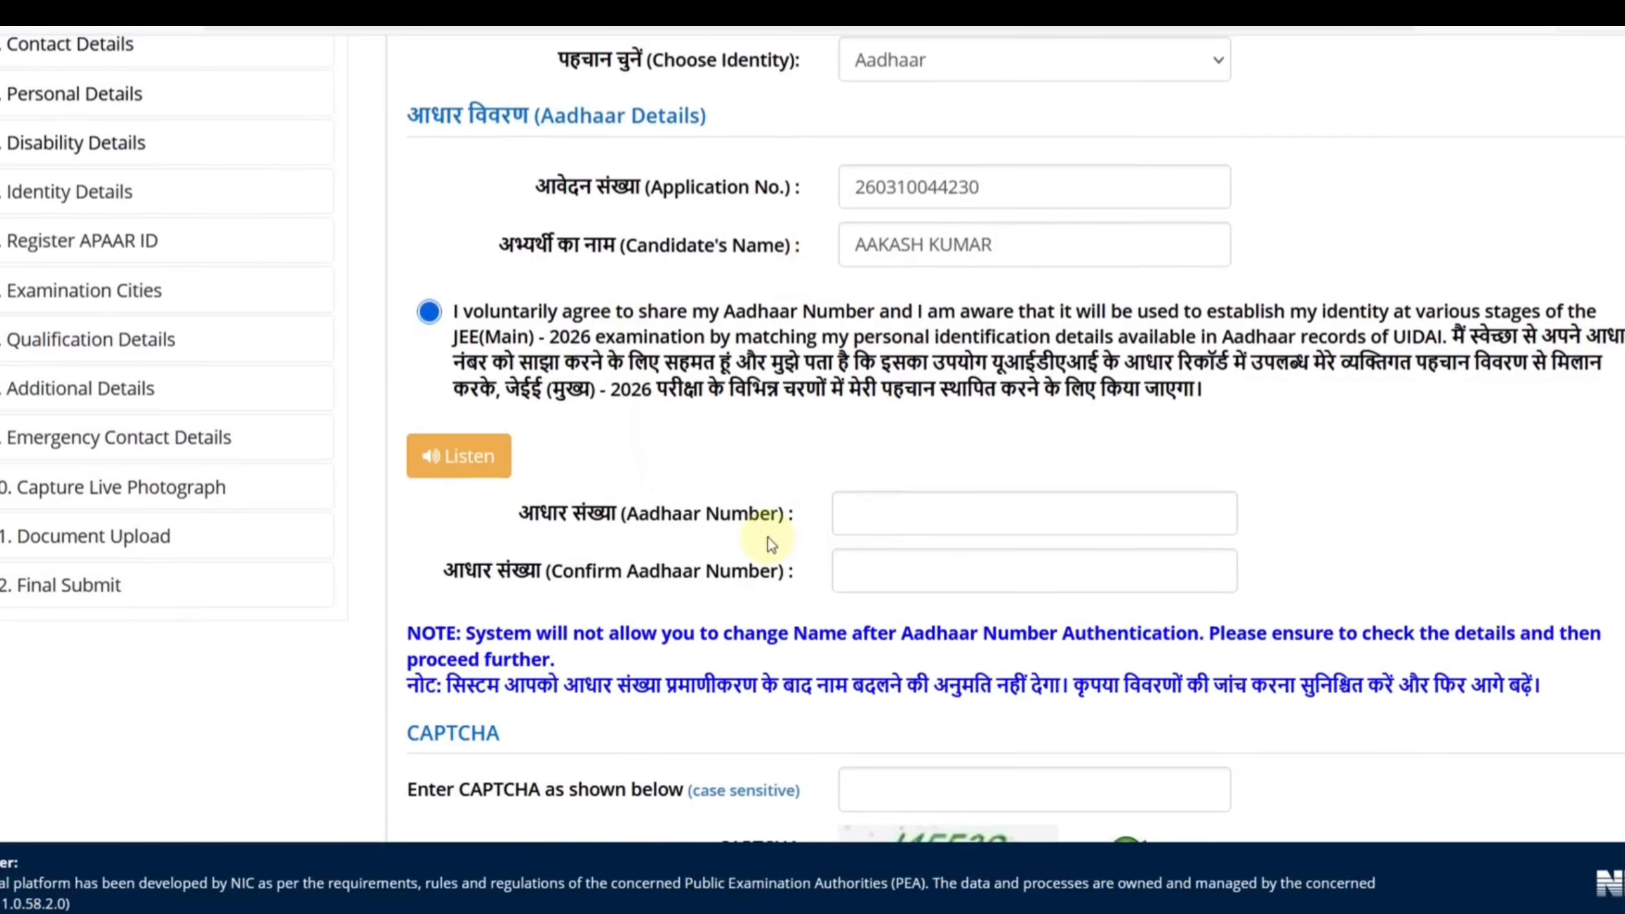
scroll(793, 381, down, 4)
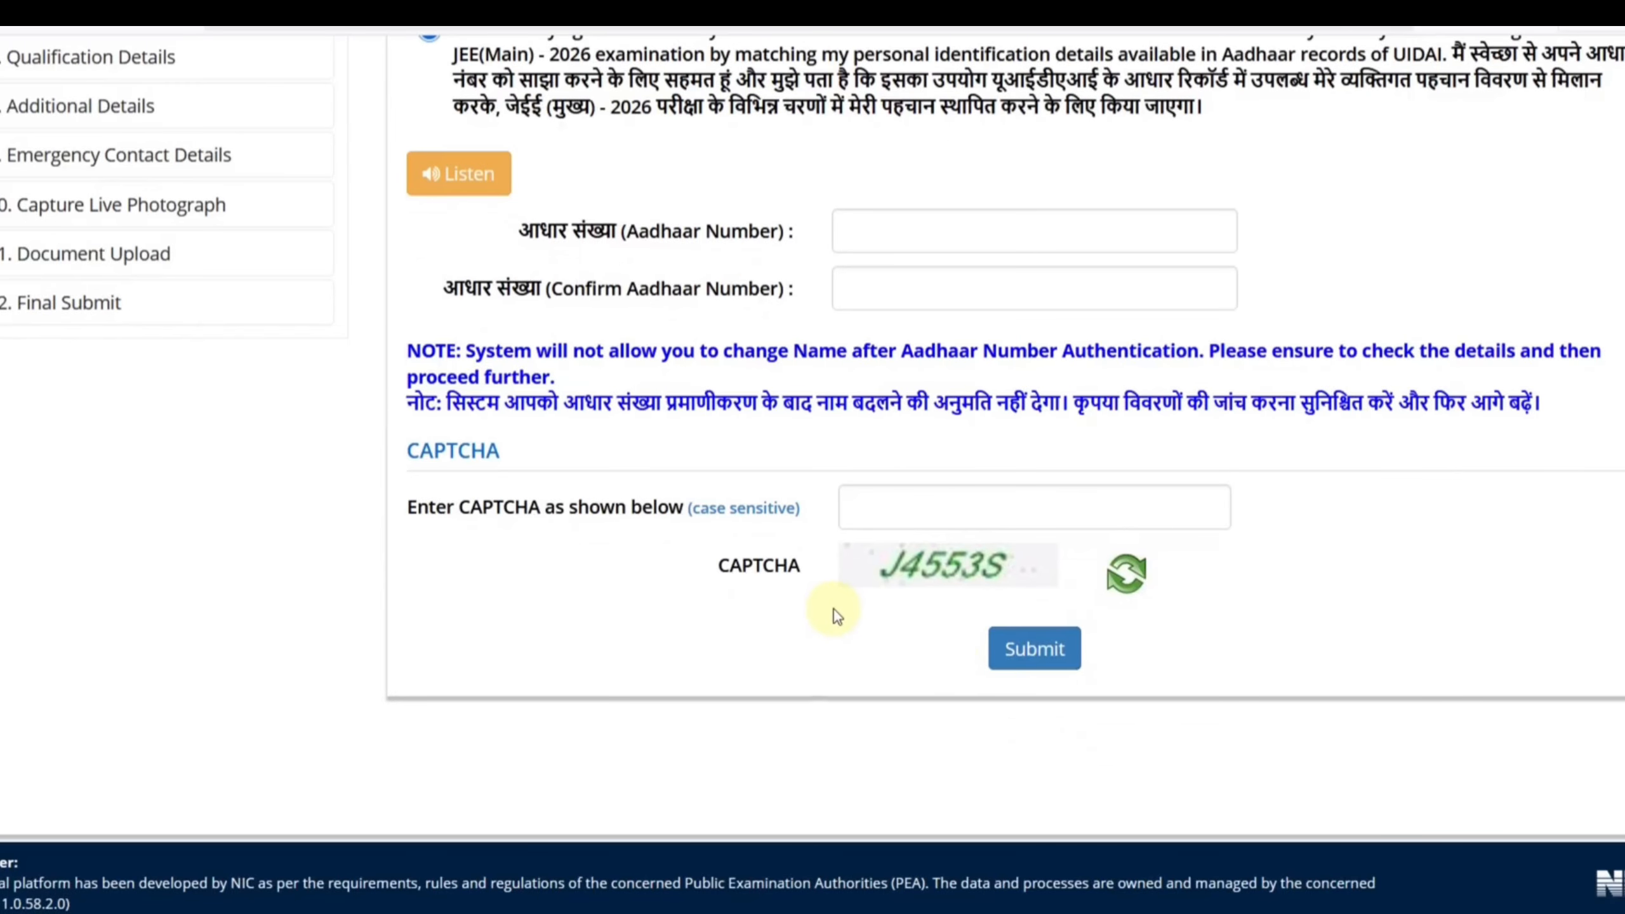
scroll(833, 610, up, 4)
scroll(833, 610, up, 2)
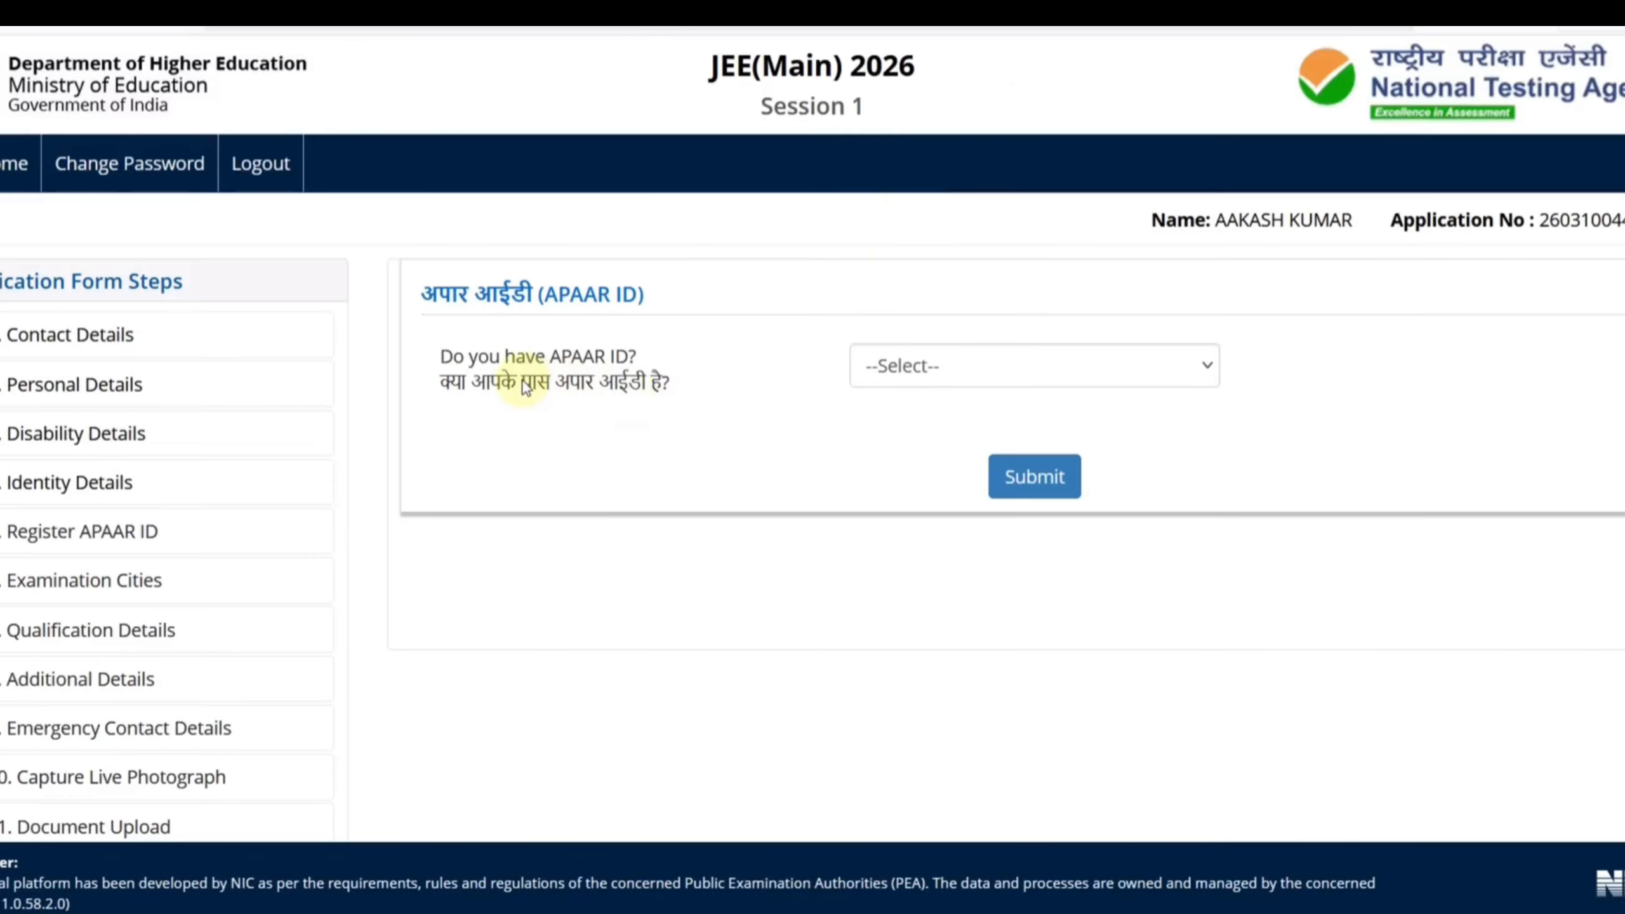
Try answering Yes to the APAAR ID question, submit it, and return from the APAAR ID entry form
click(894, 370)
click(894, 443)
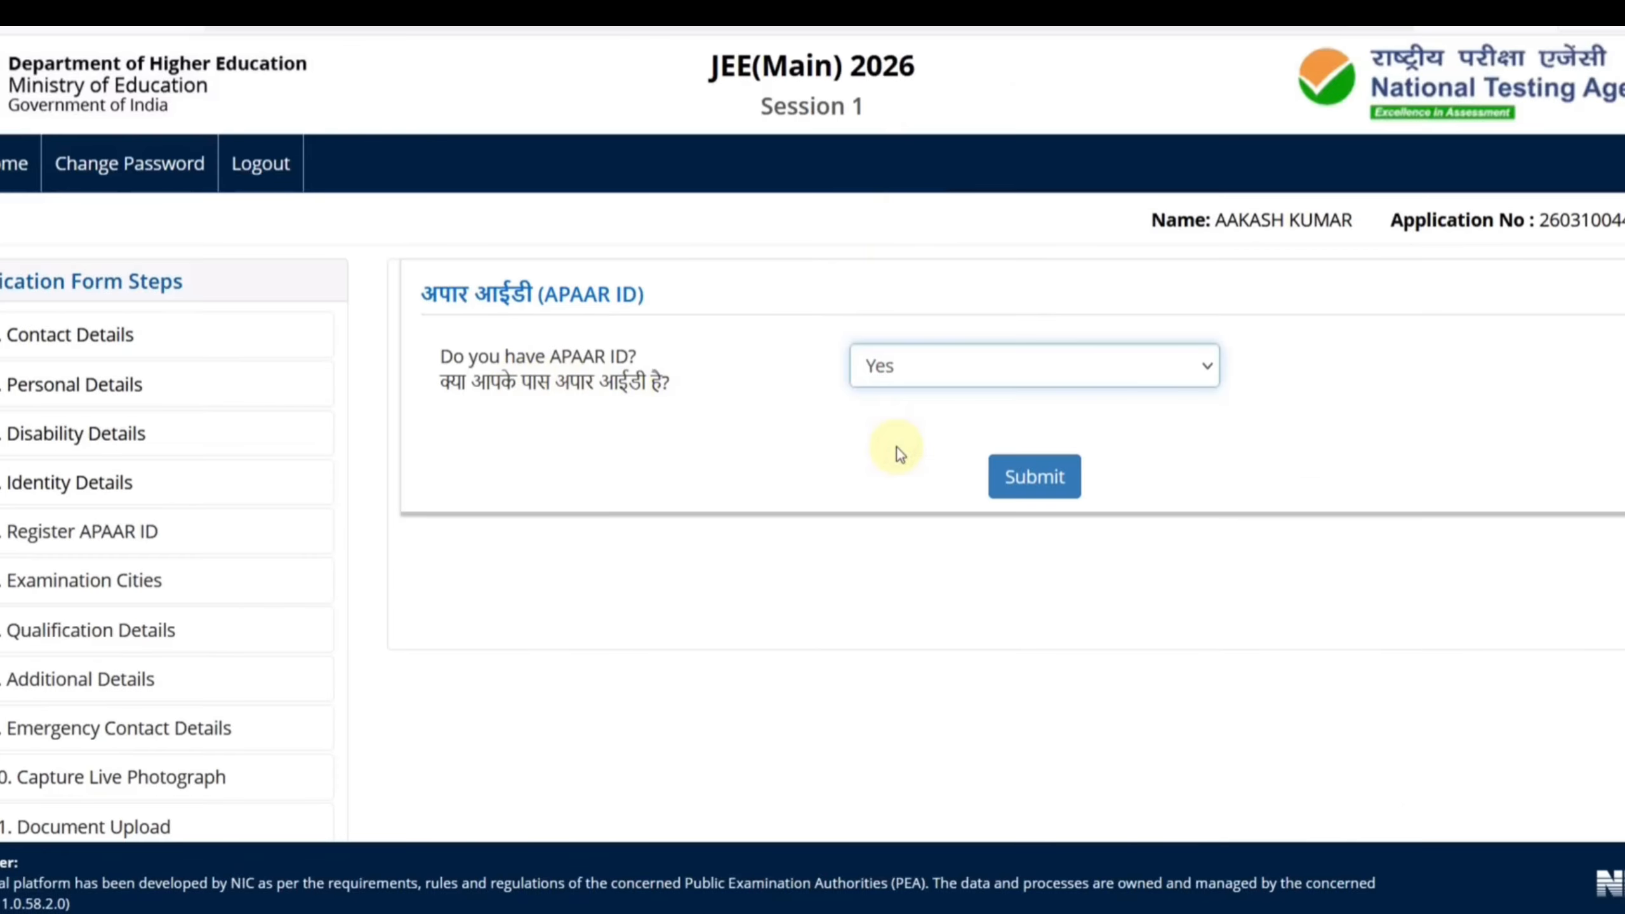
click(1035, 479)
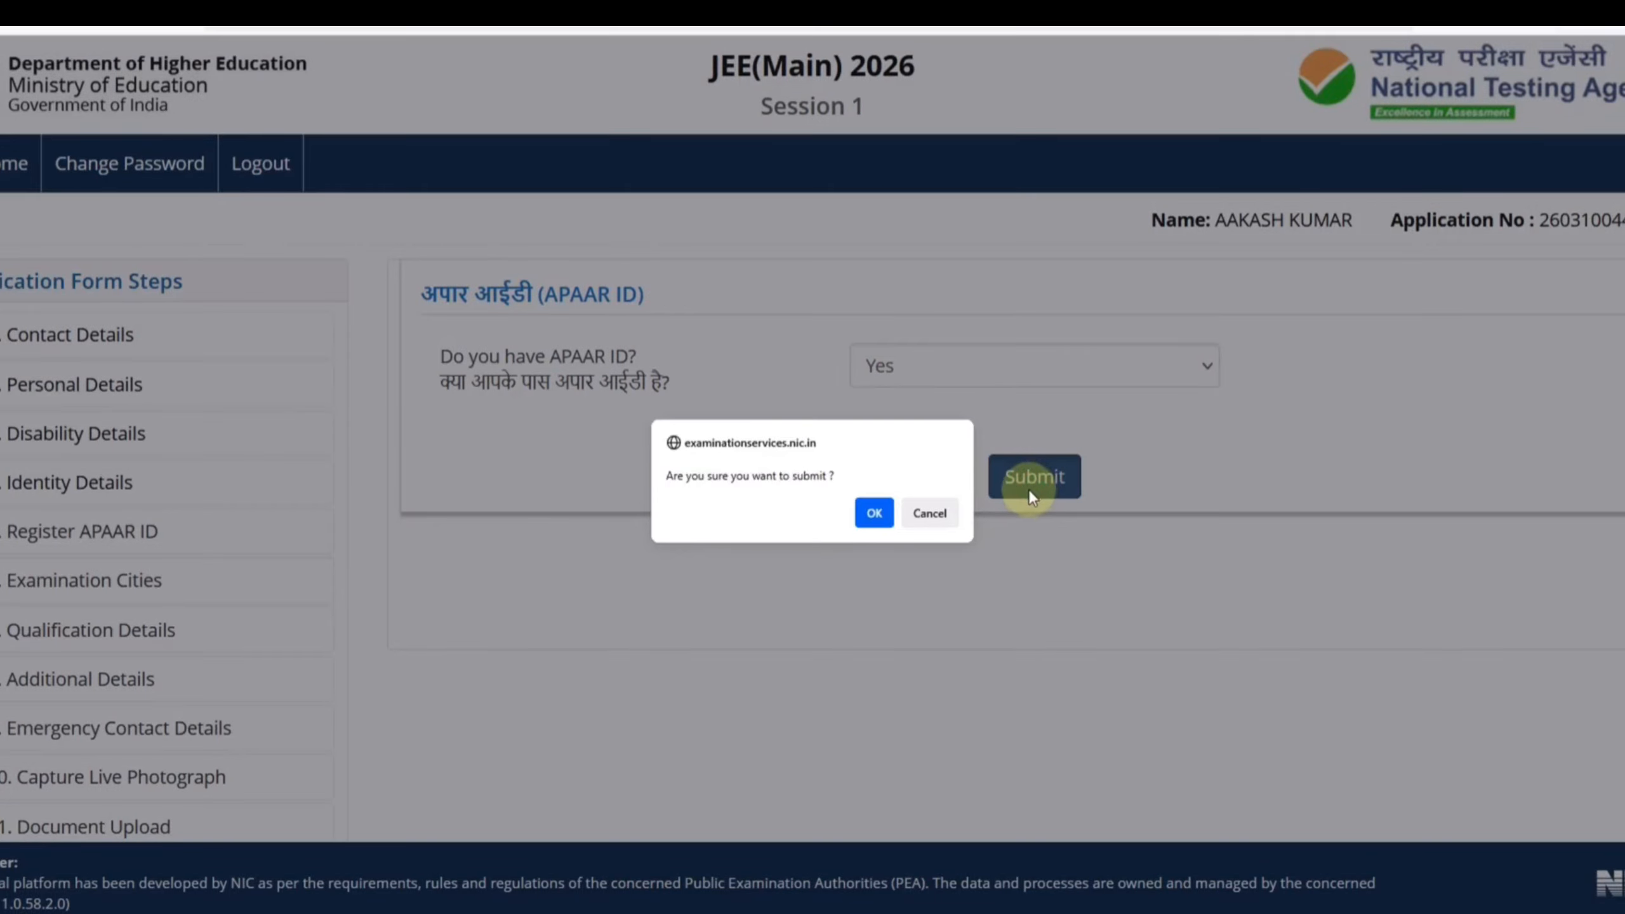
click(875, 513)
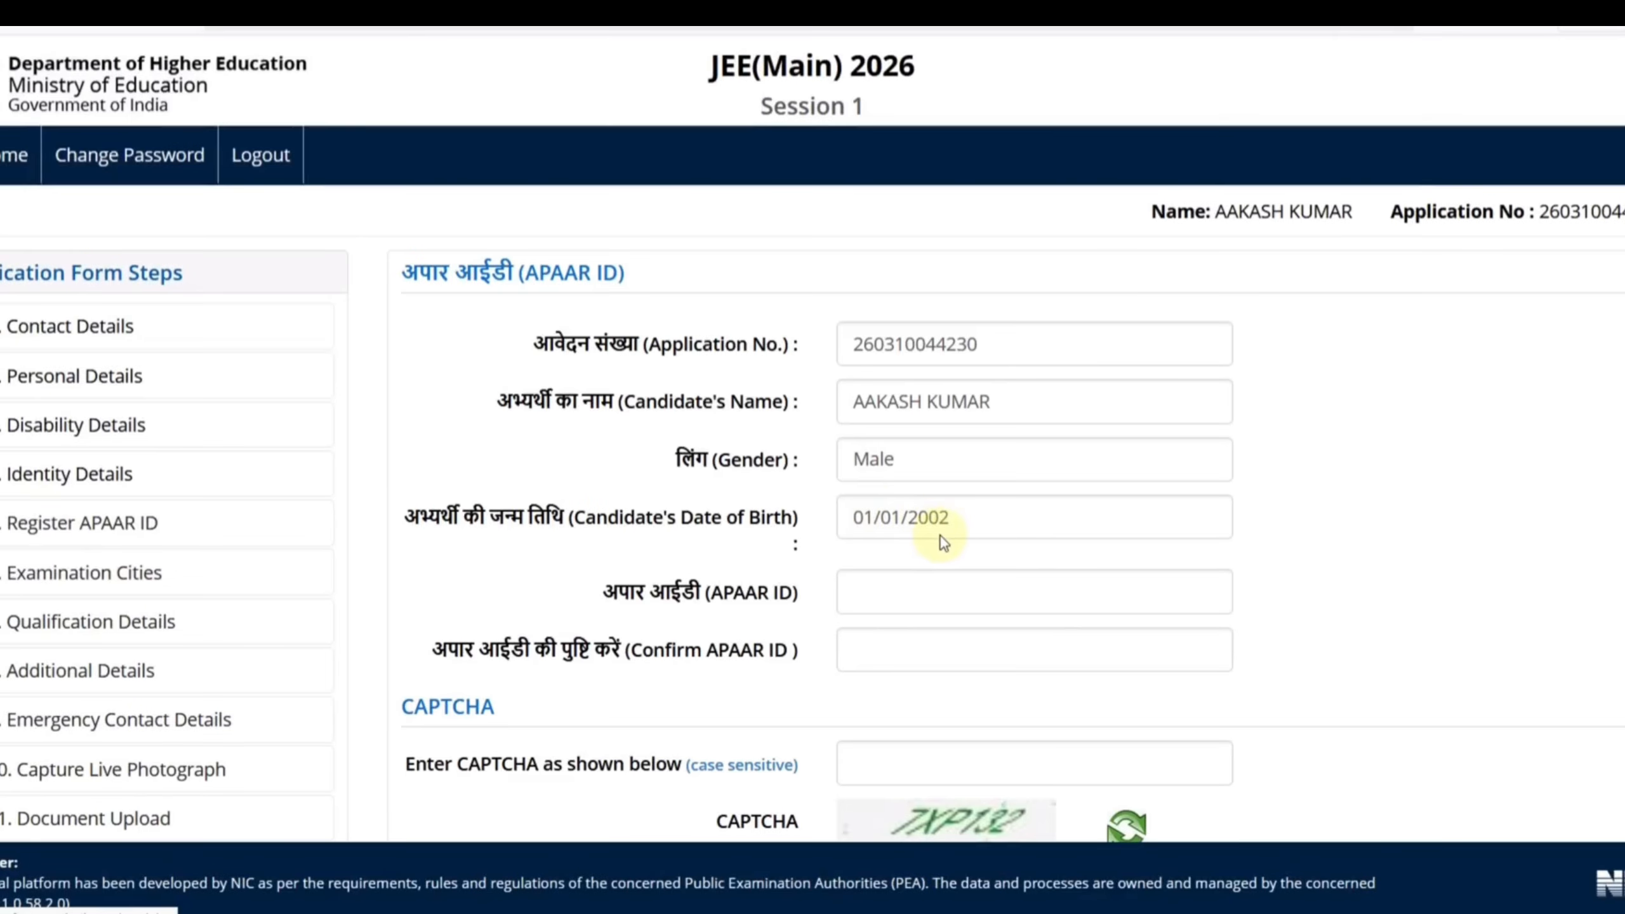
scroll(940, 536, down, 3)
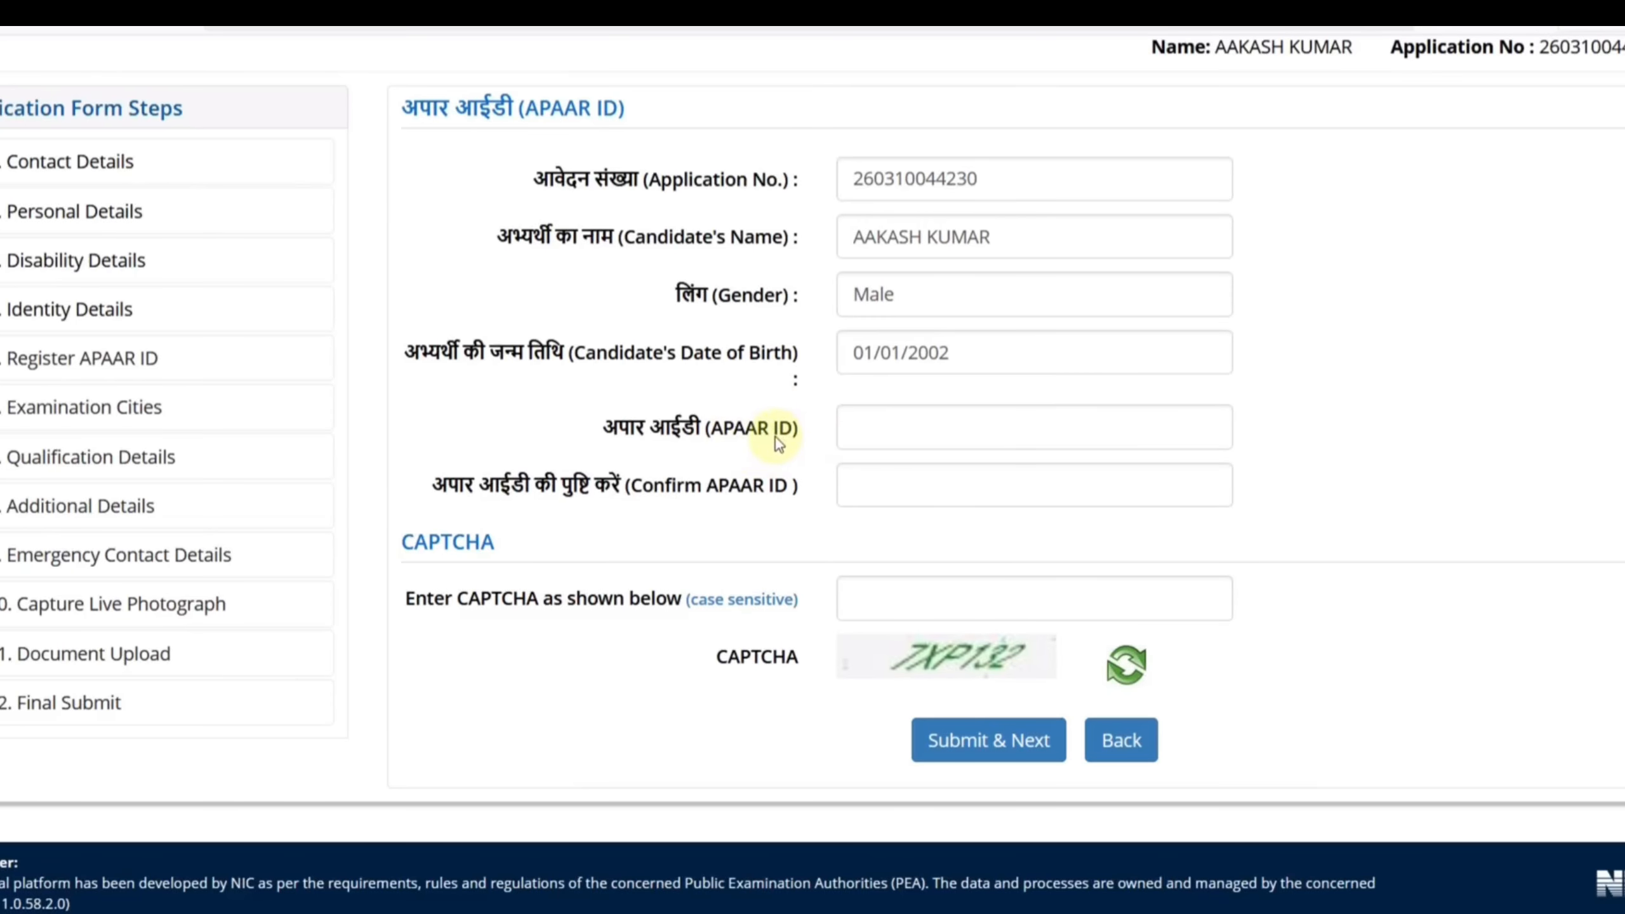
click(1120, 748)
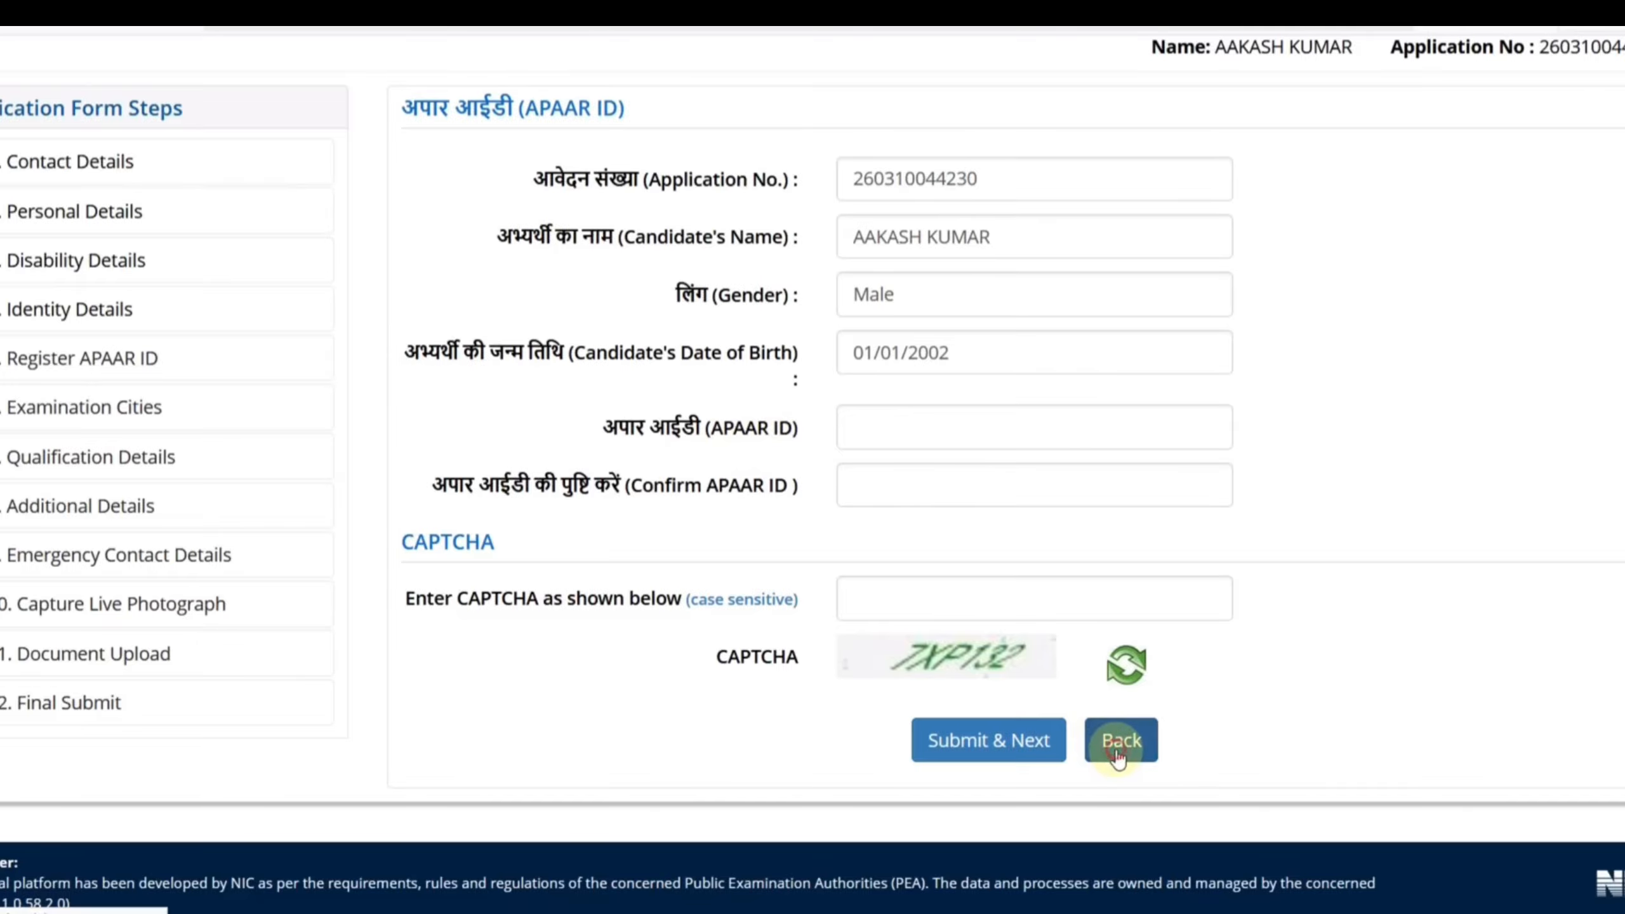
Answer No to the question about having an APAAR ID and confirm the submission
click(875, 362)
click(871, 472)
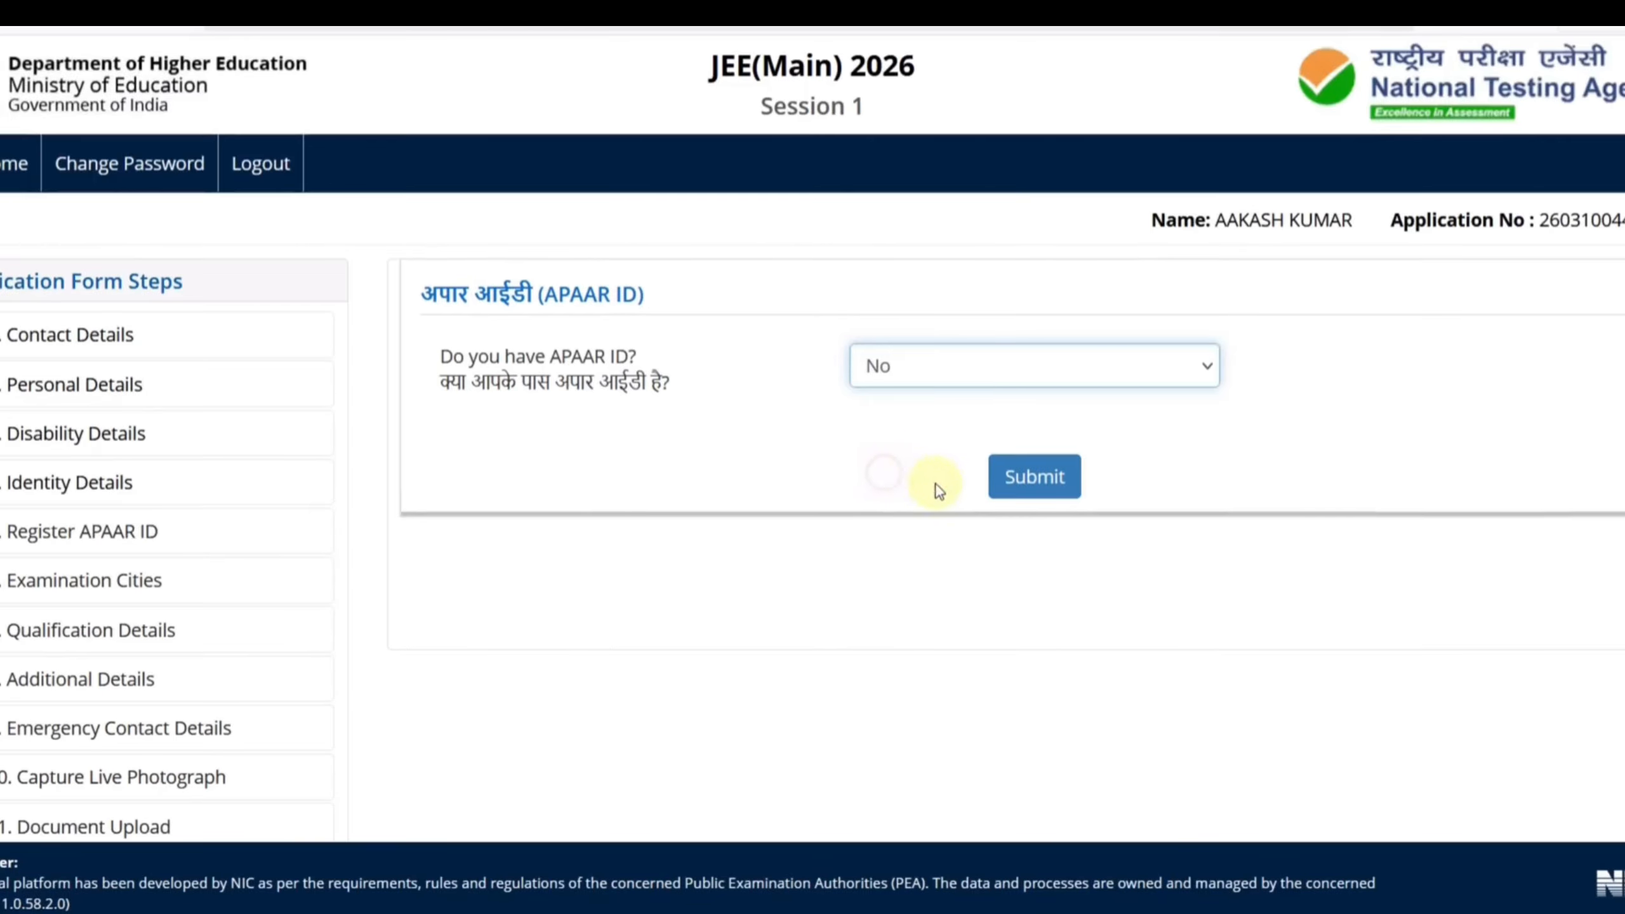
click(1017, 478)
click(873, 512)
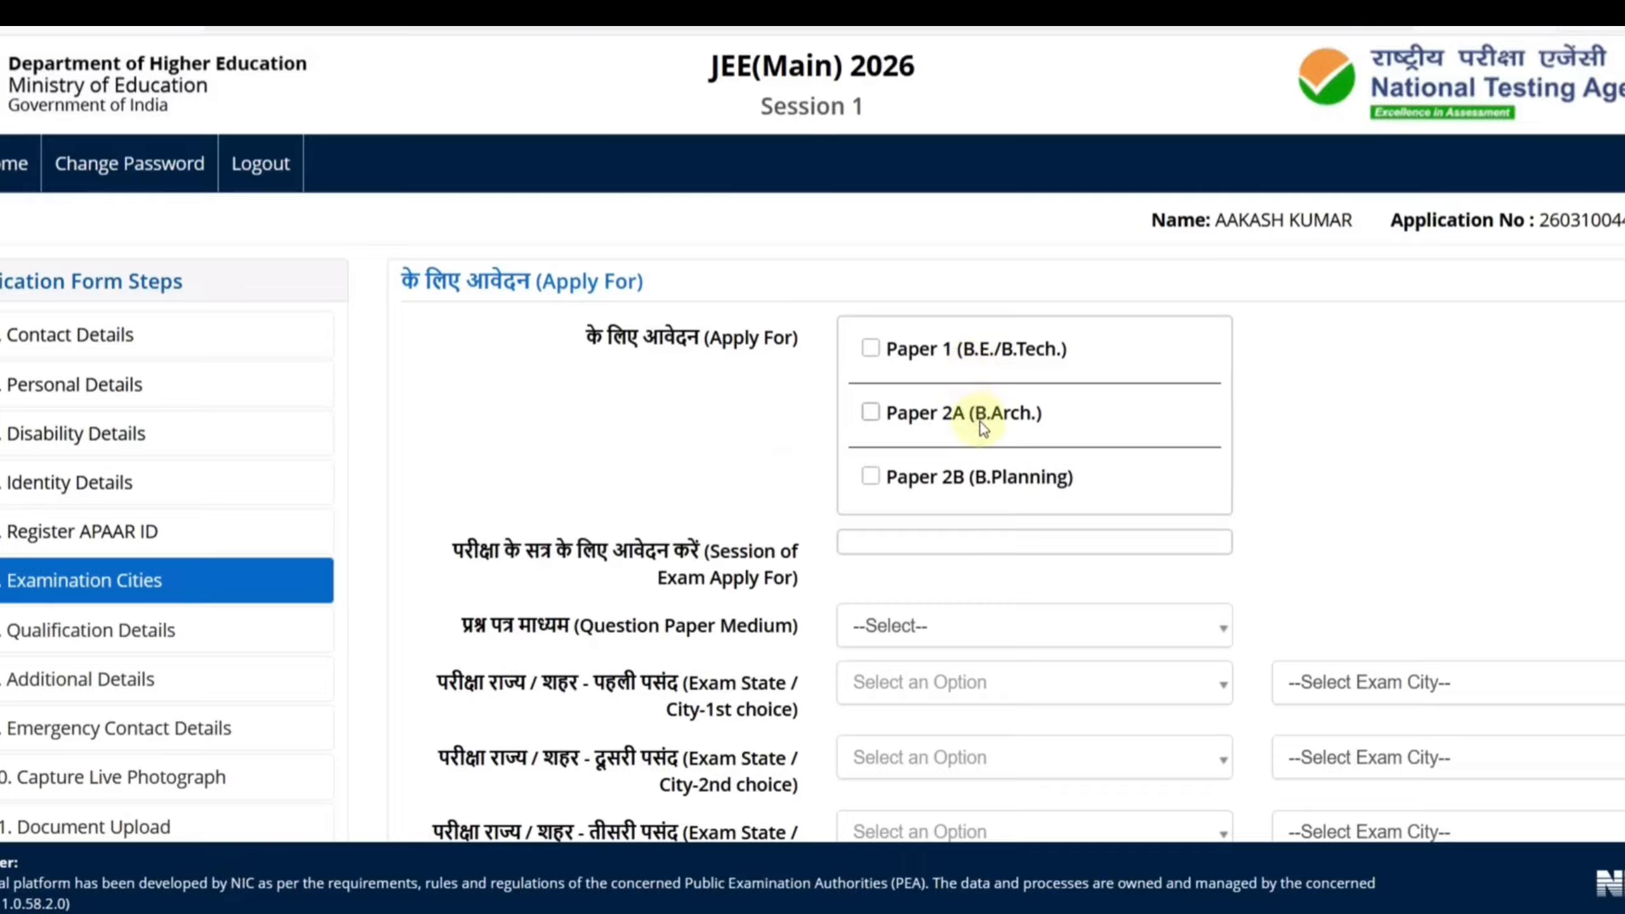
Apply for Paper 1 (B.E./B.Tech.) and set the question paper medium to English
click(871, 348)
scroll(982, 430, down, 3)
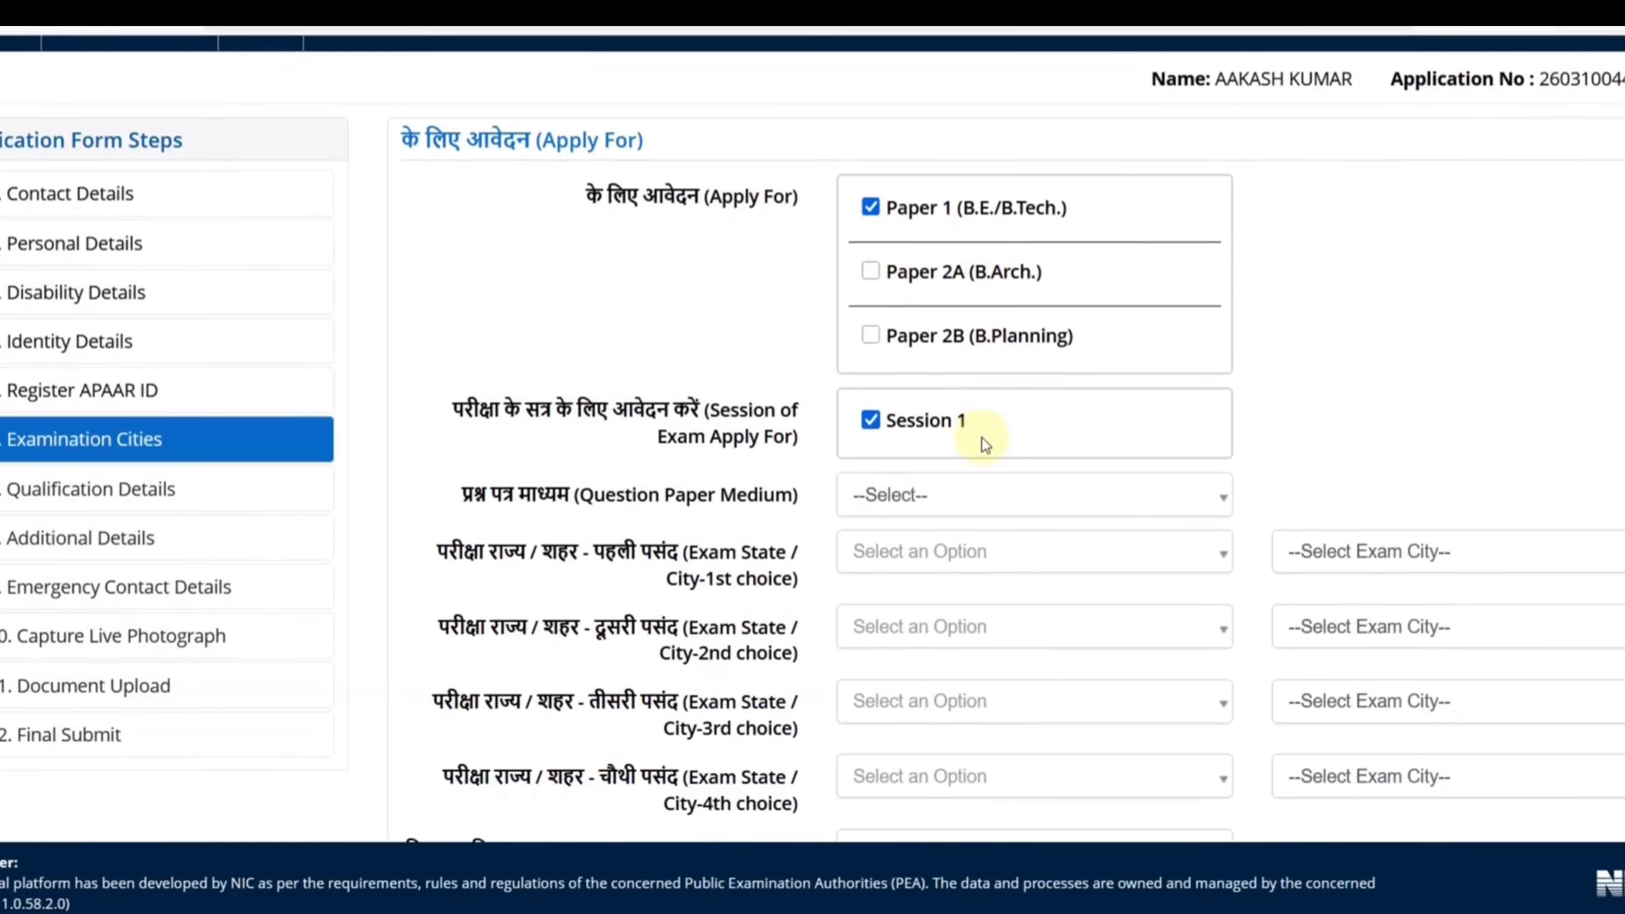
scroll(985, 440, down, 3)
click(881, 227)
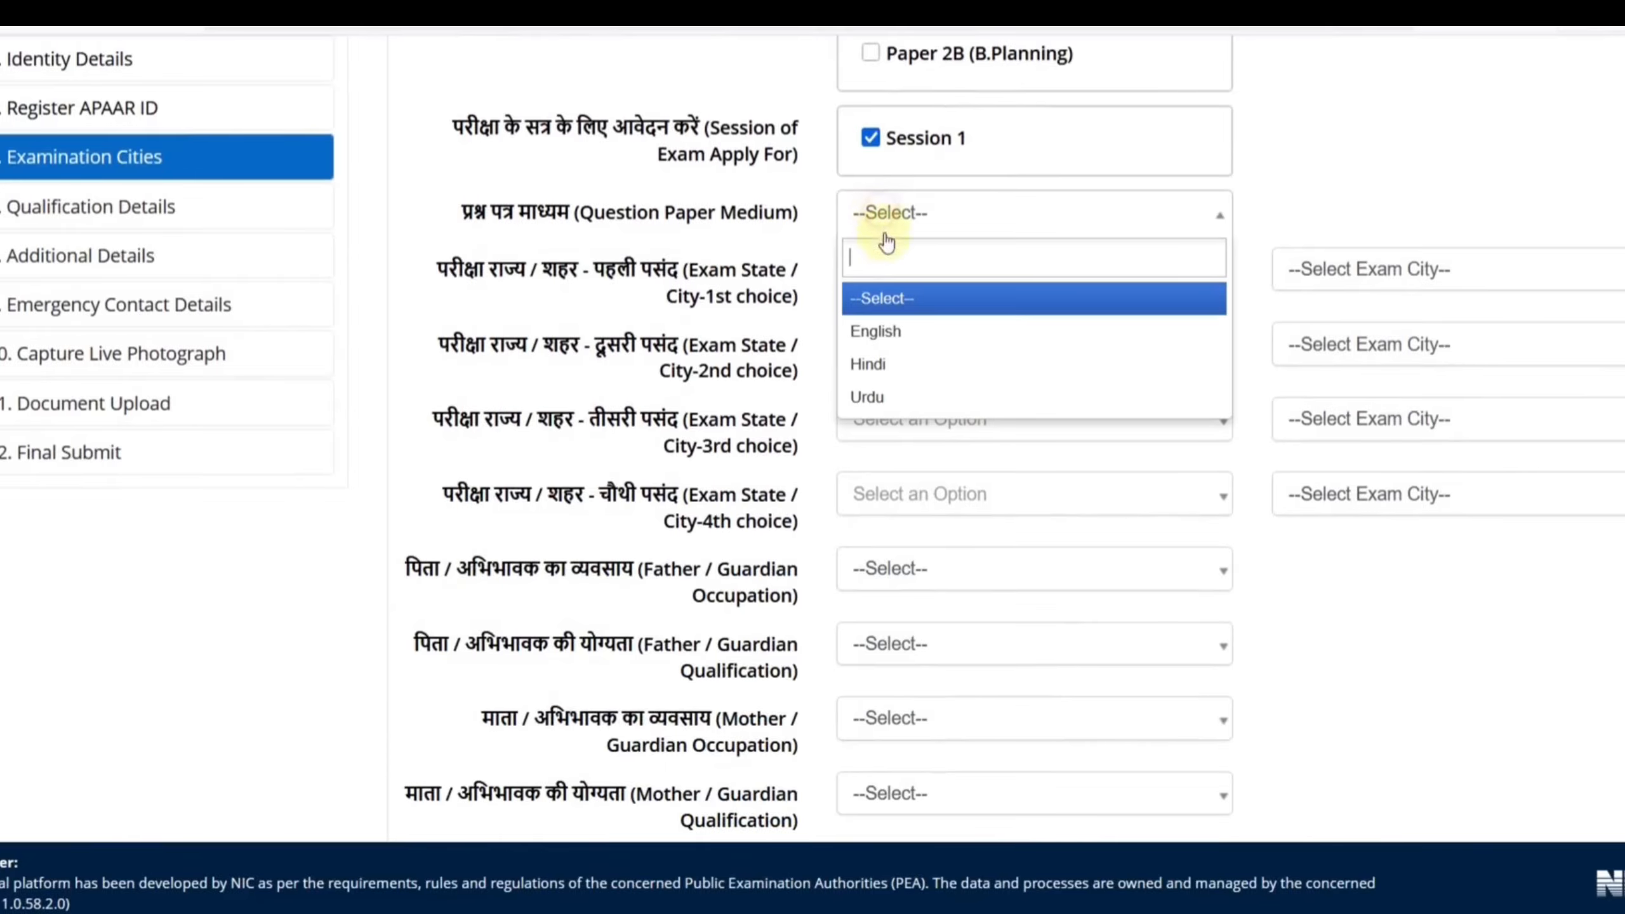
click(883, 331)
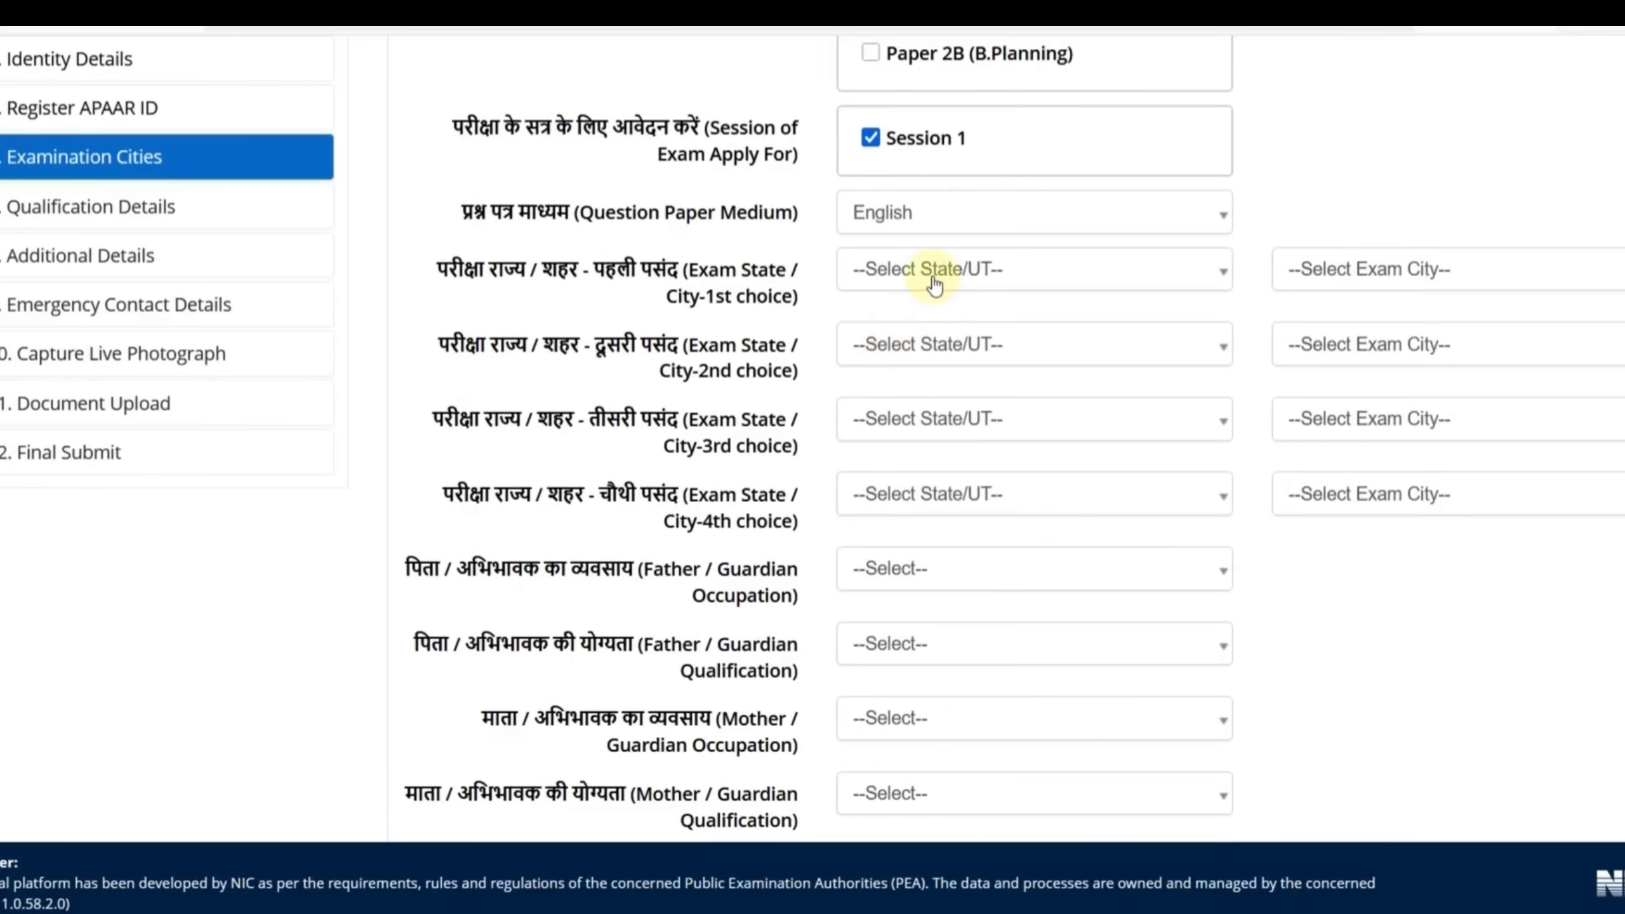
Set the exam state to Rajasthan for all four exam city choices
click(933, 285)
click(911, 384)
click(904, 364)
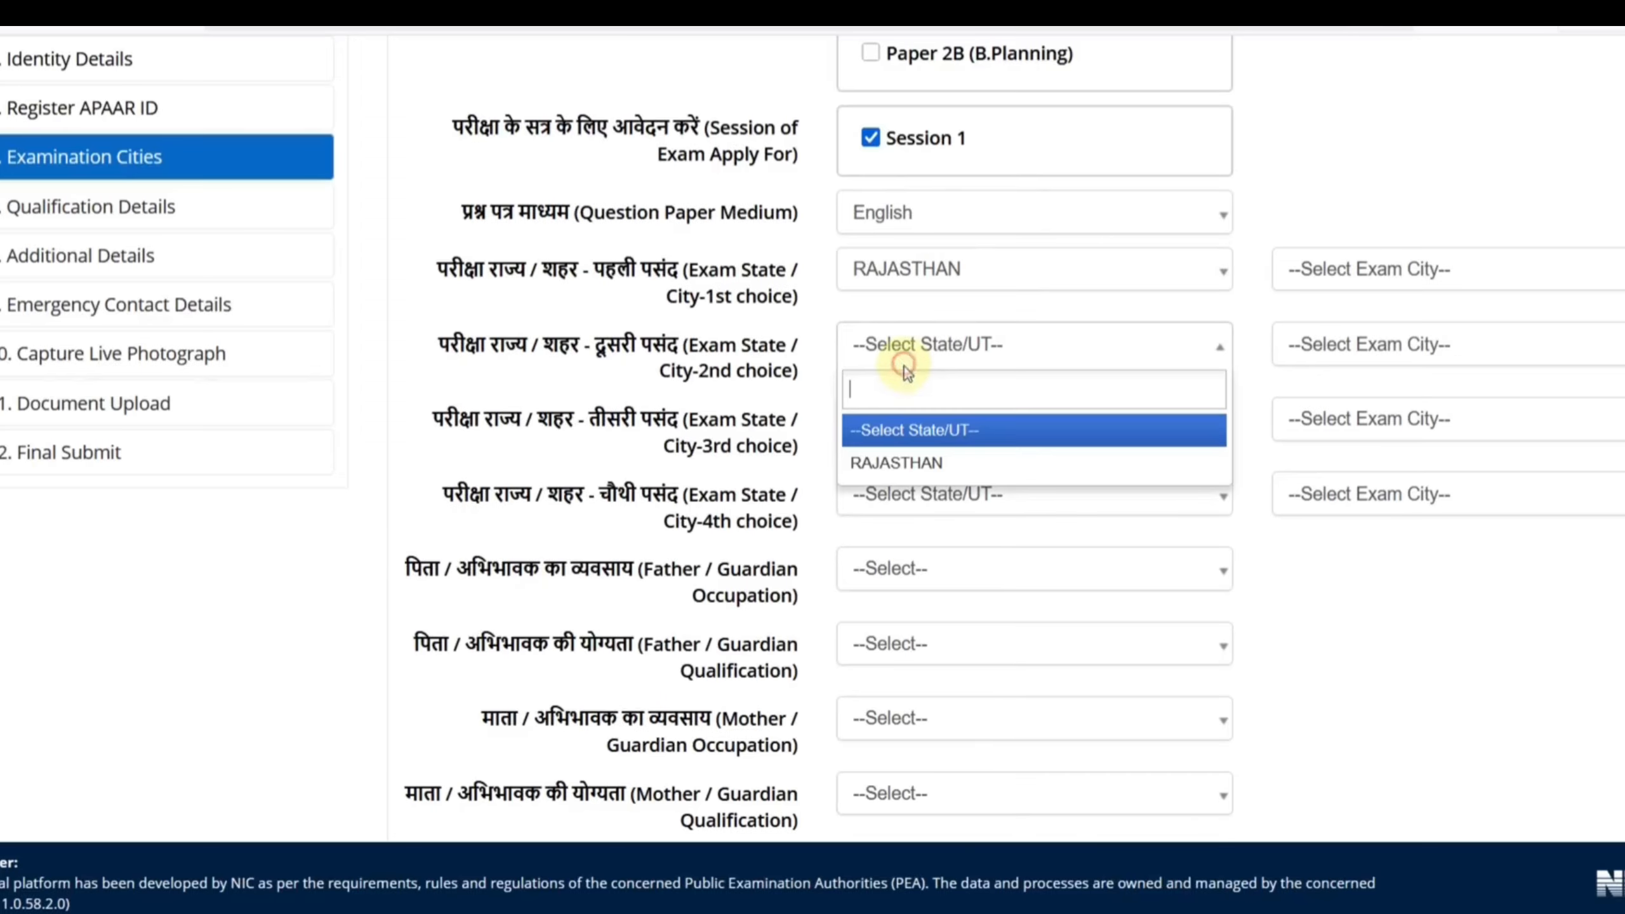
click(902, 462)
click(900, 424)
click(908, 537)
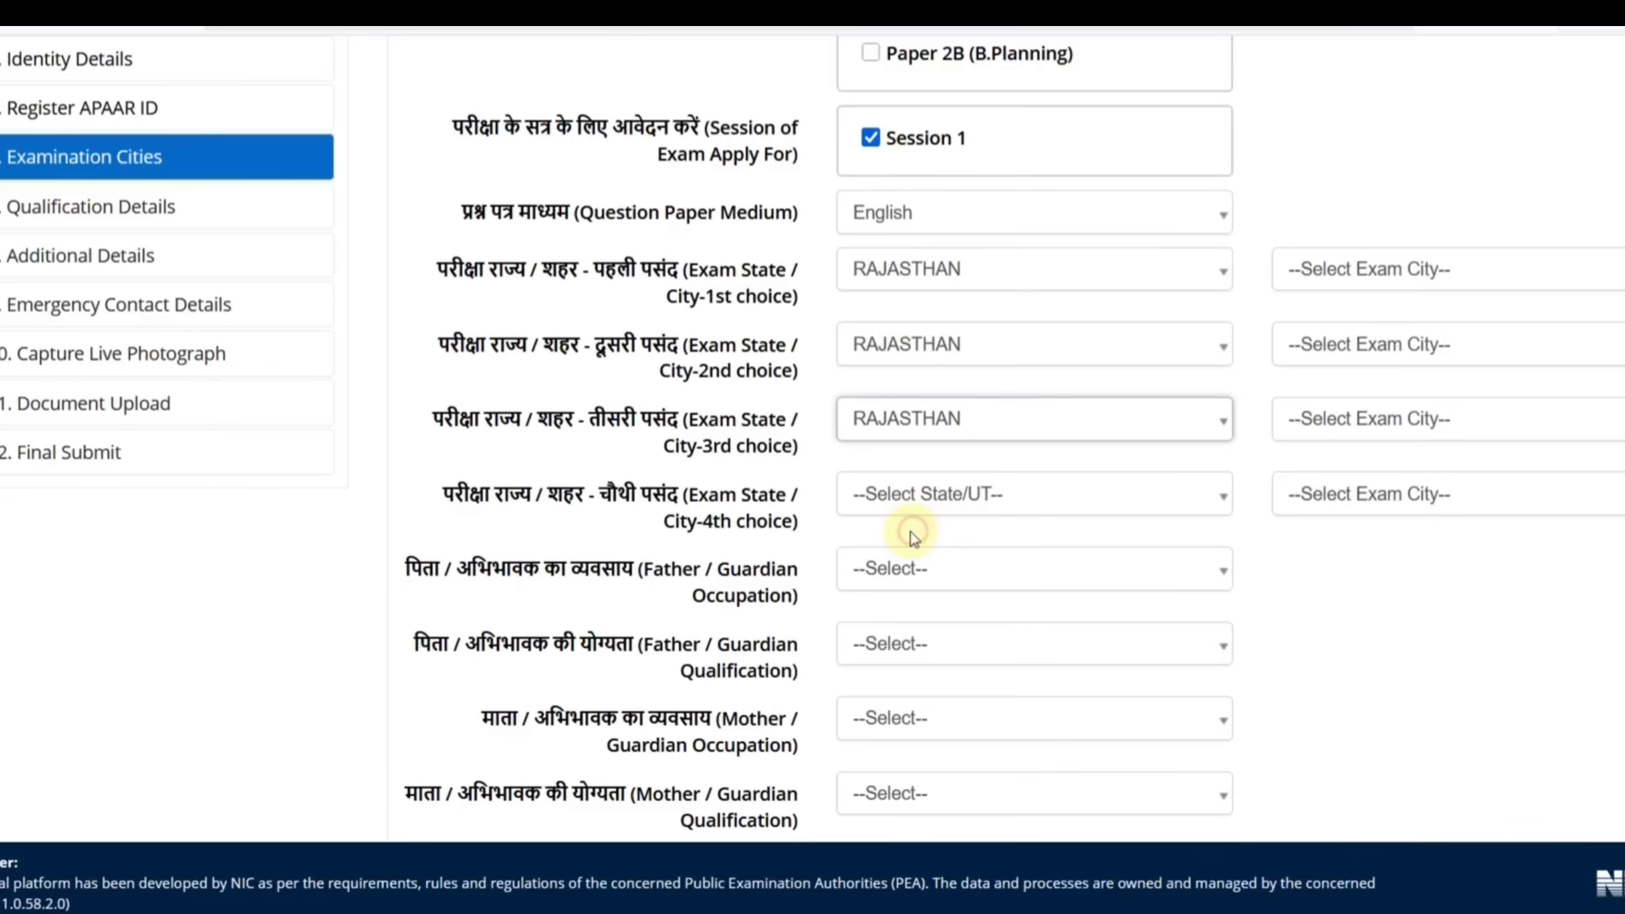
click(906, 499)
click(896, 608)
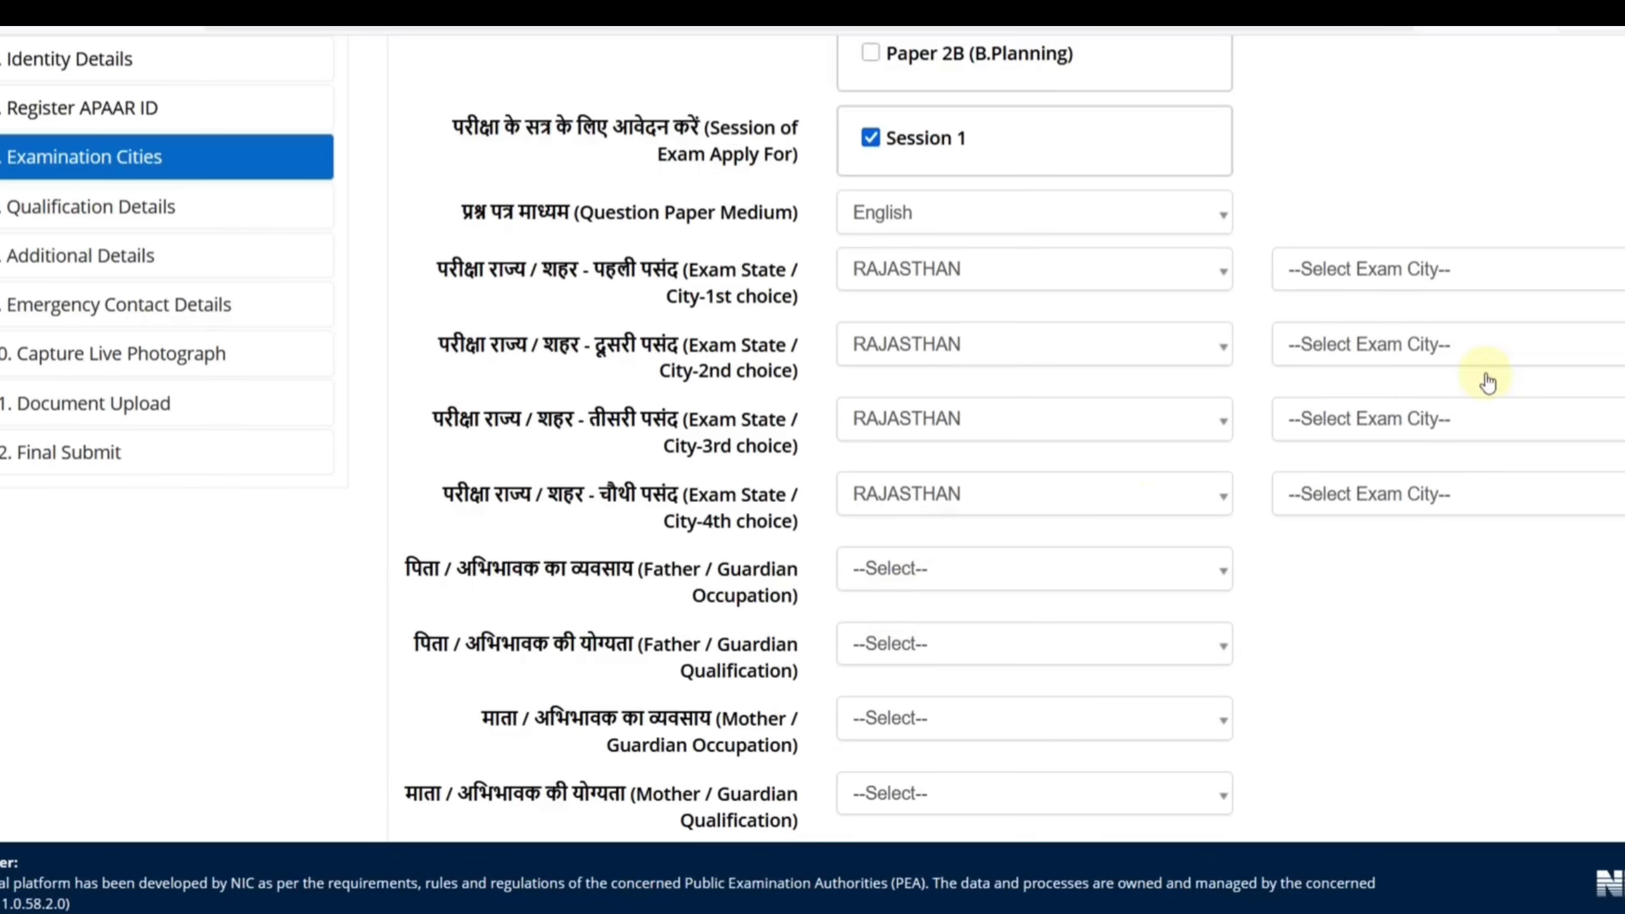
Choose Alwar, Bharatpur, Dausa and Jaipur as the first to fourth exam cities
click(1346, 273)
click(1340, 420)
click(1339, 349)
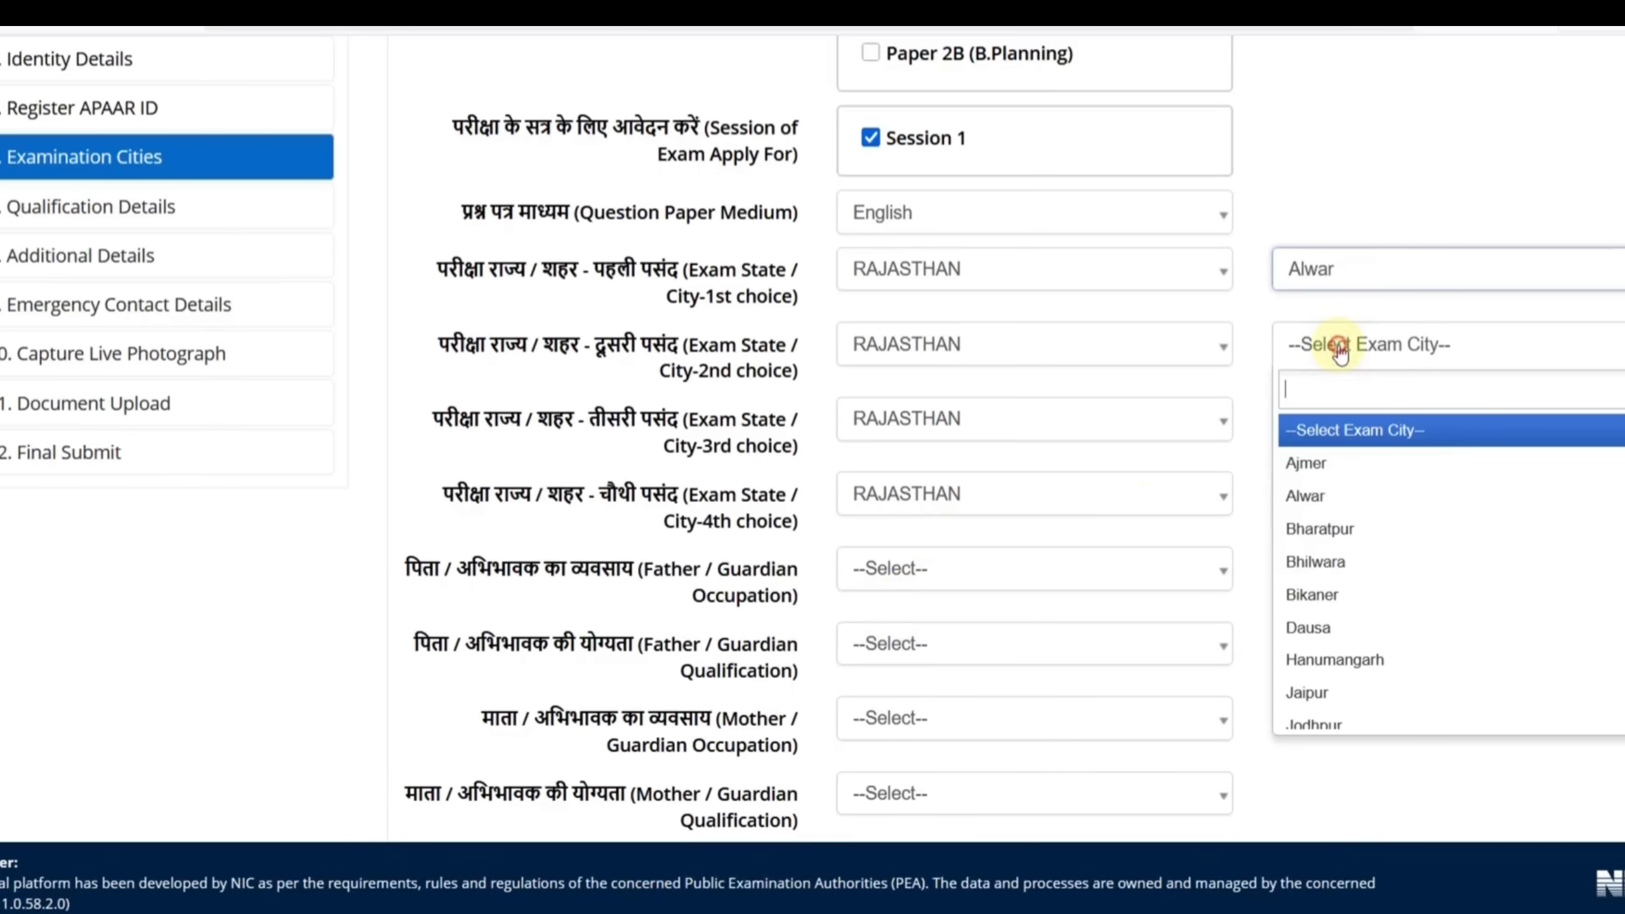
click(1327, 529)
click(1340, 423)
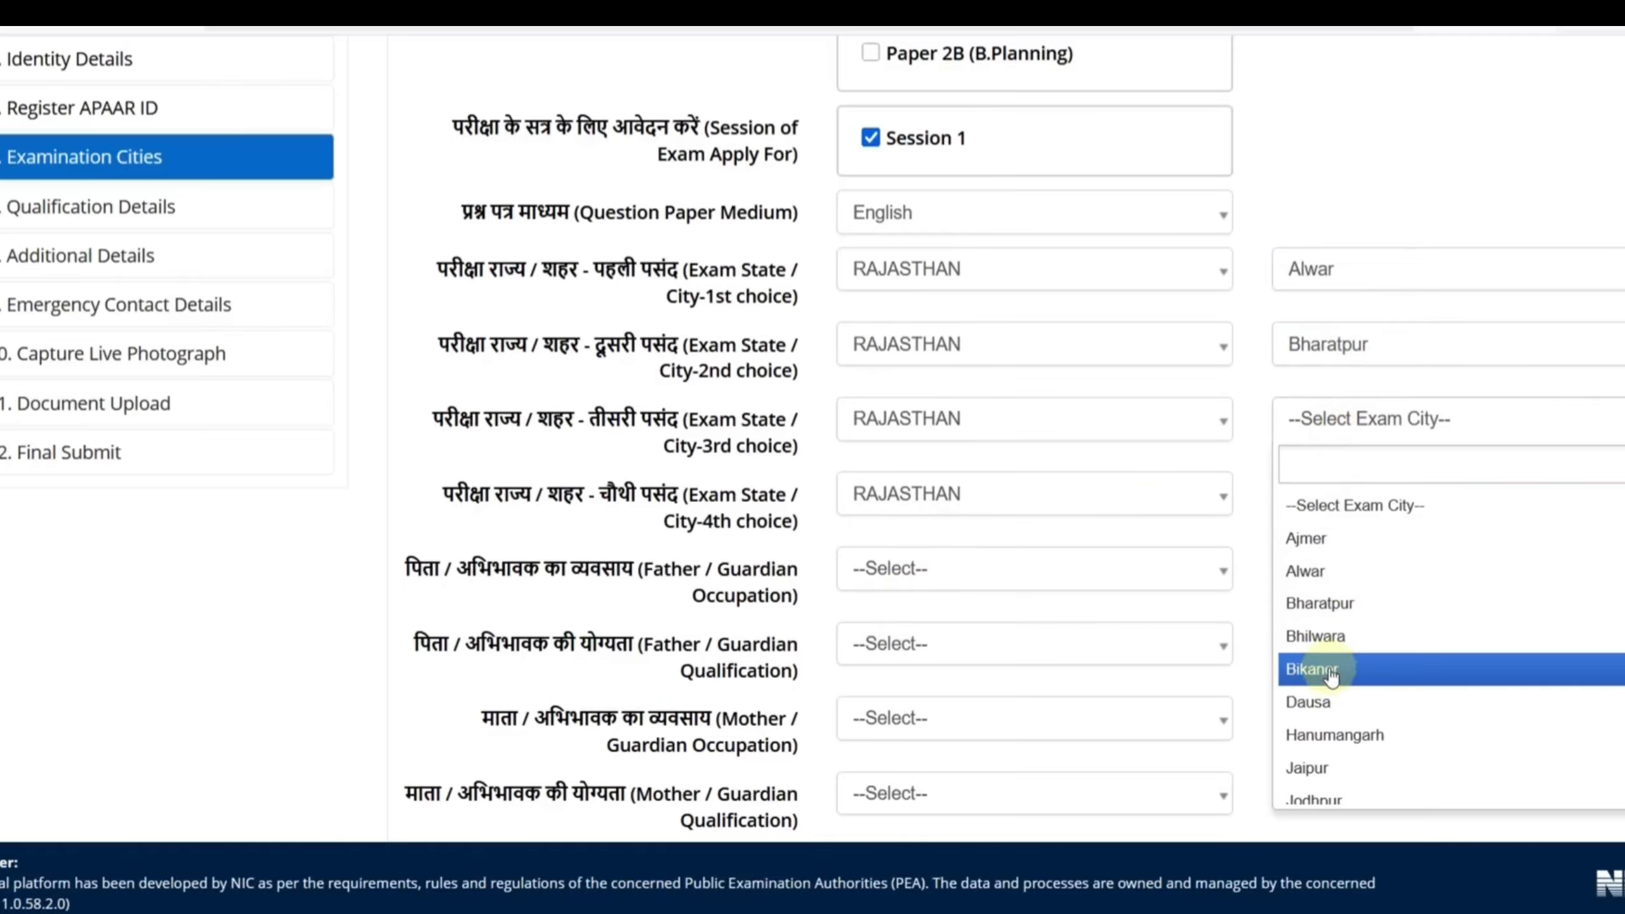
click(1318, 703)
click(1314, 496)
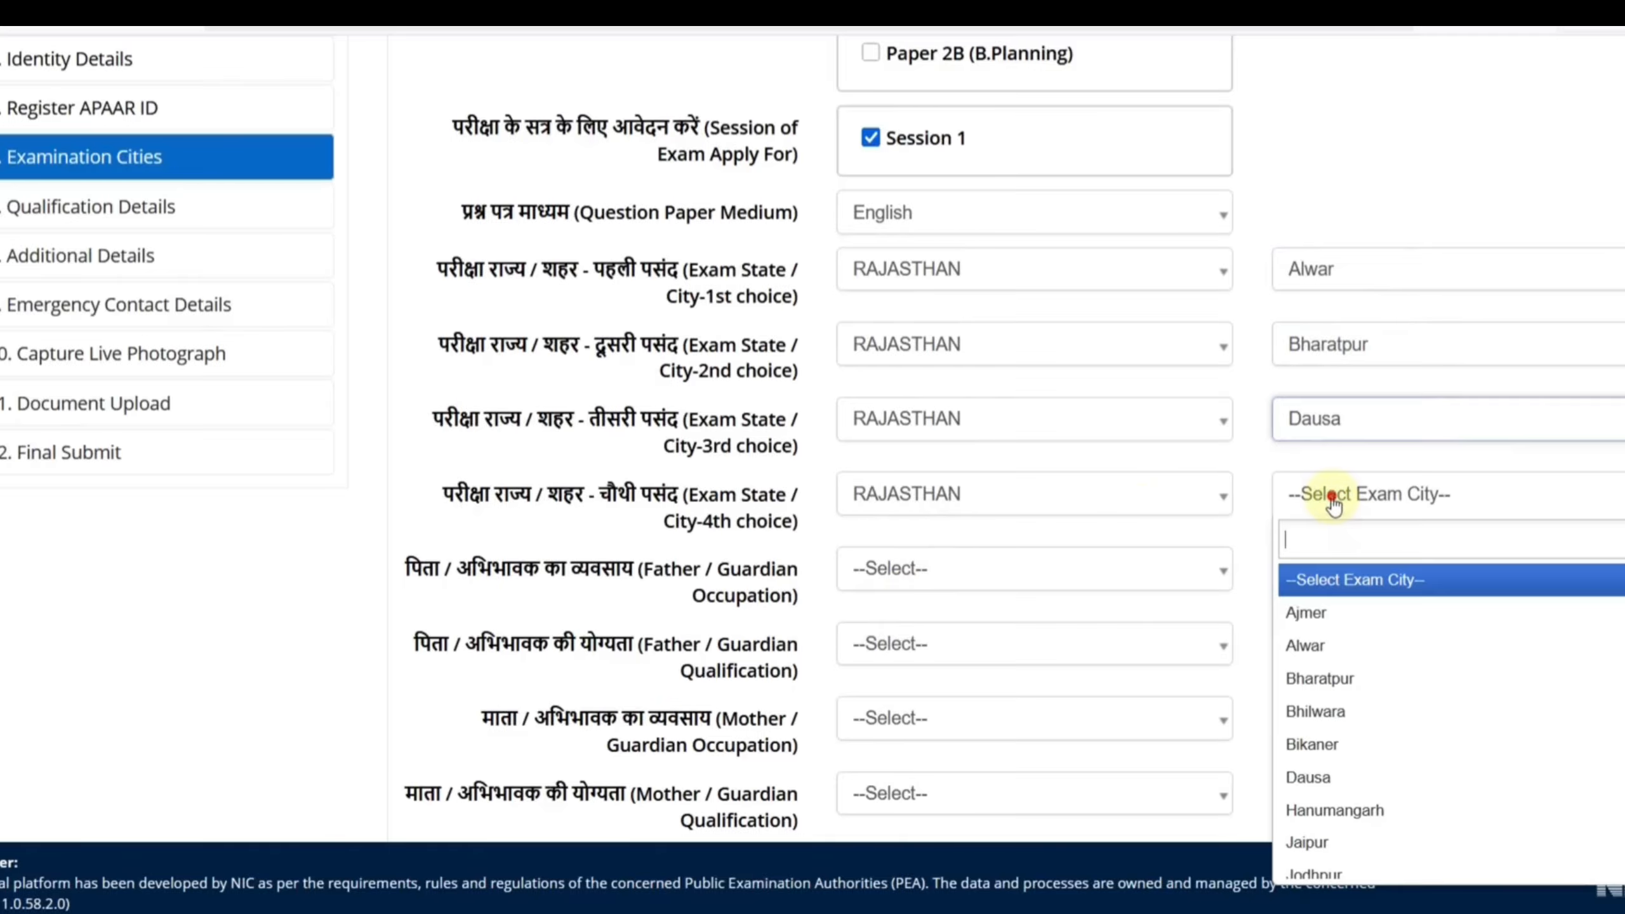
click(1337, 840)
Set the father/guardian's occupation to Private Service and qualification to Graduate
scroll(1312, 640, down, 4)
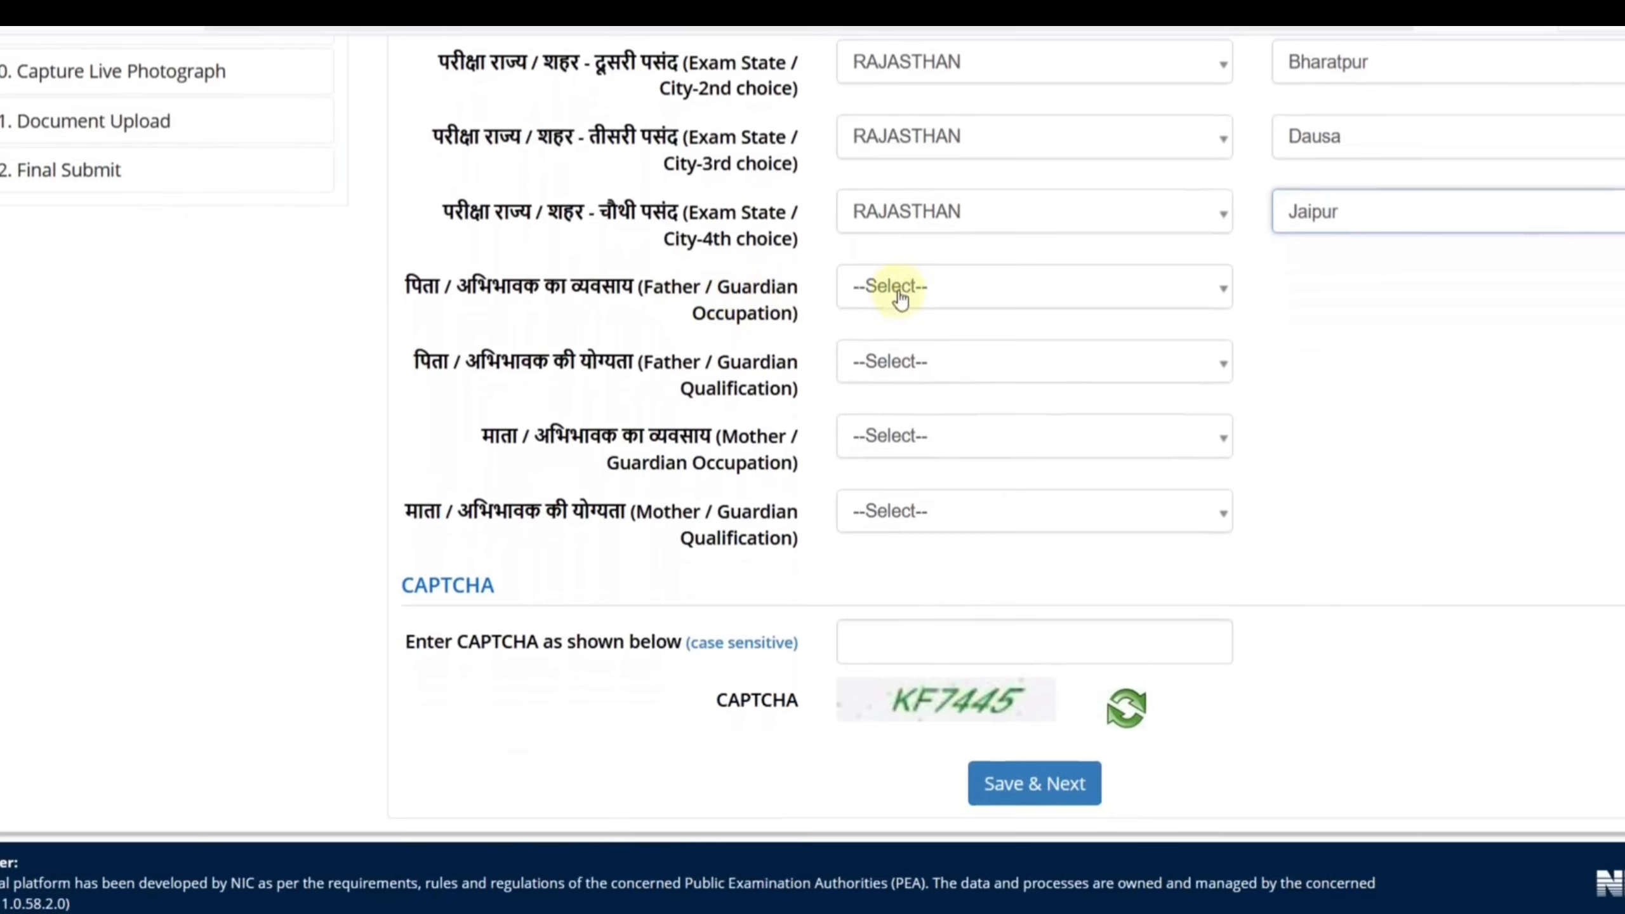
click(939, 290)
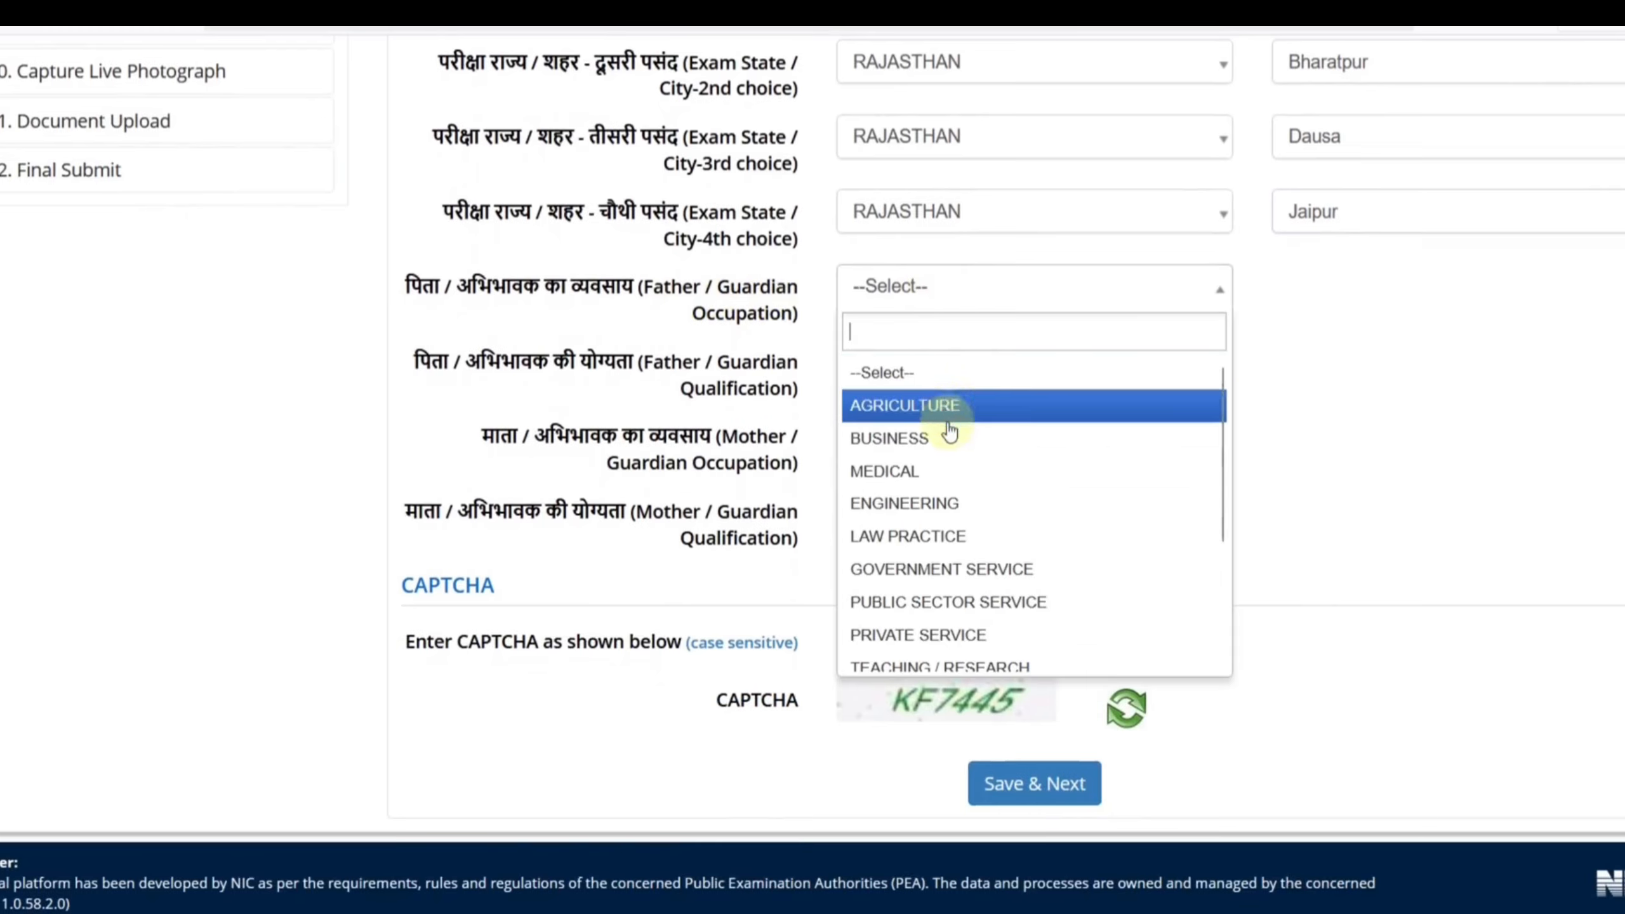
scroll(967, 530, down, 2)
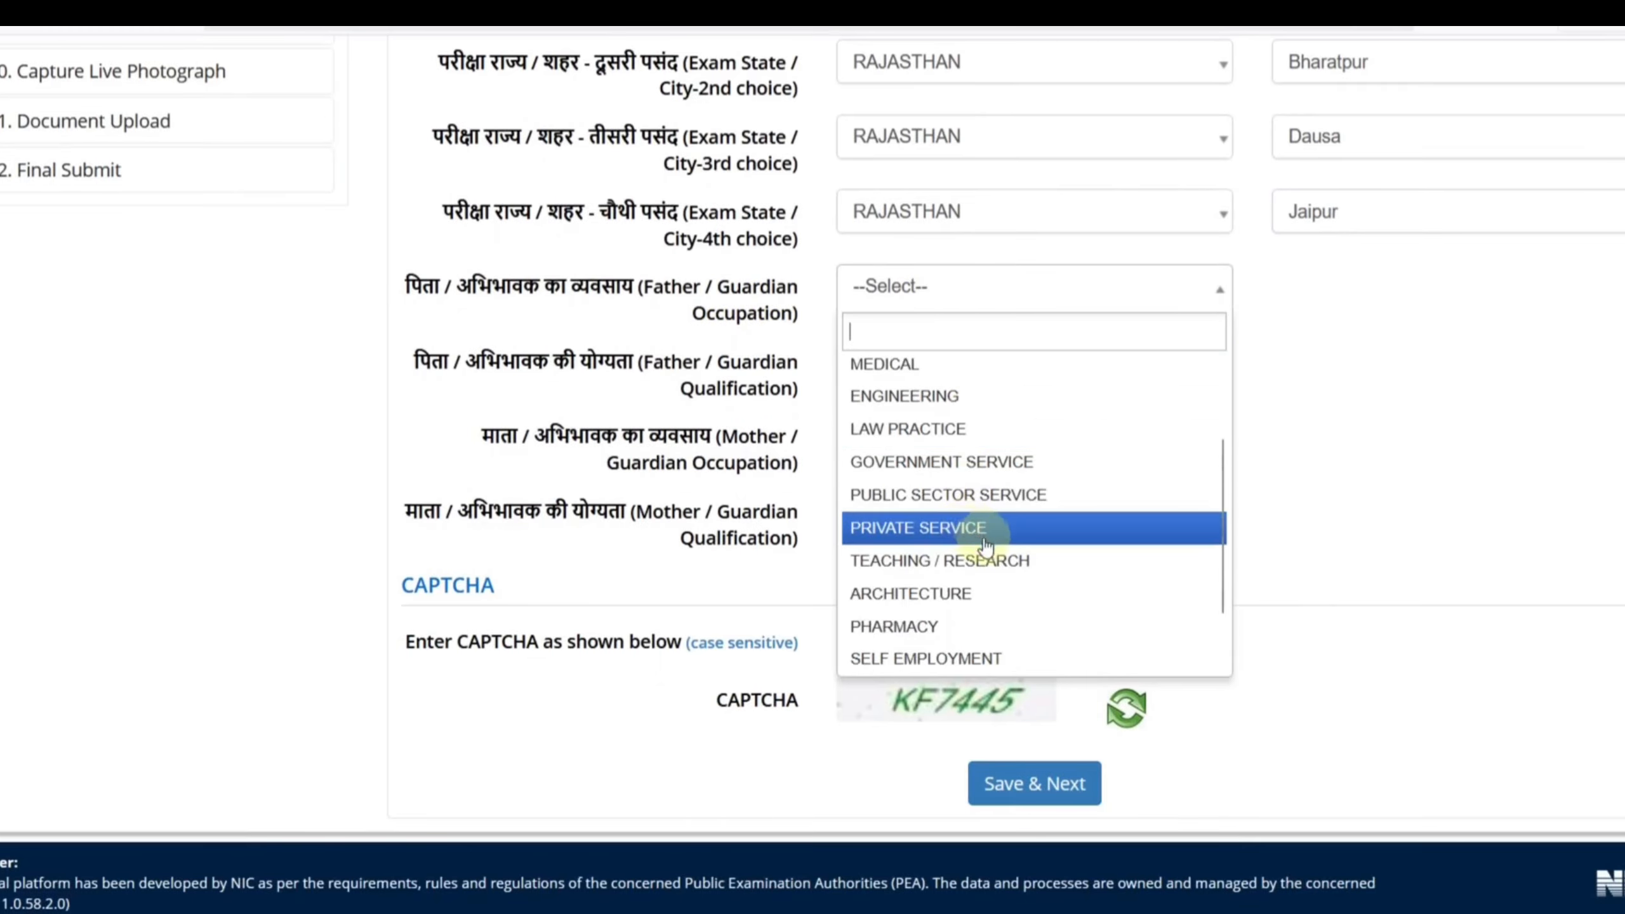
click(947, 530)
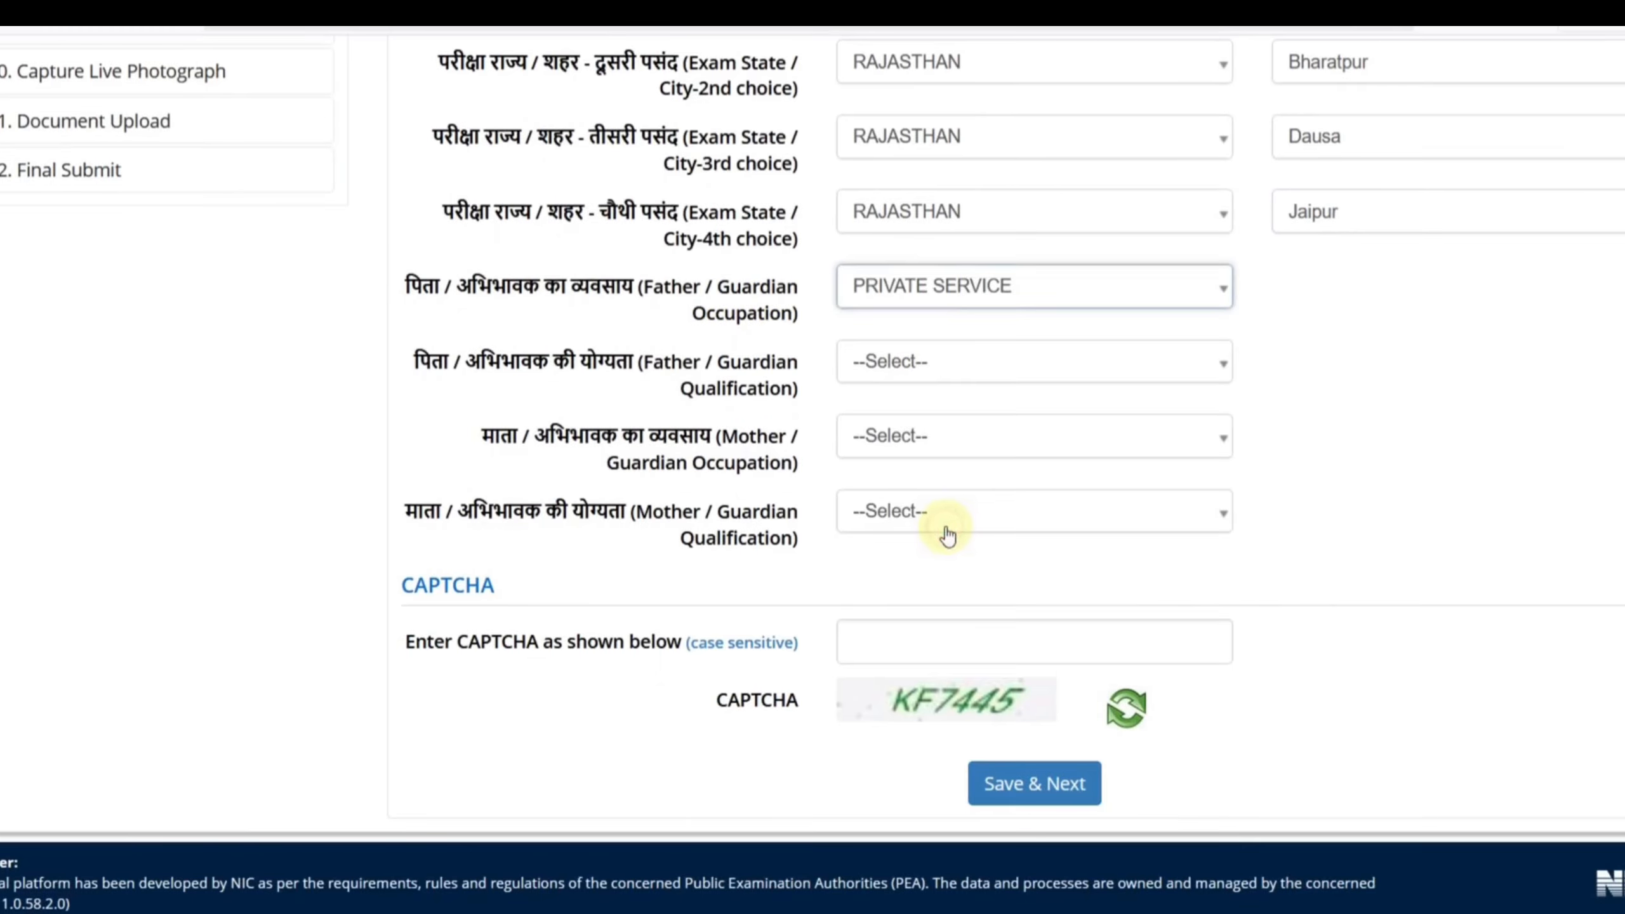
click(901, 381)
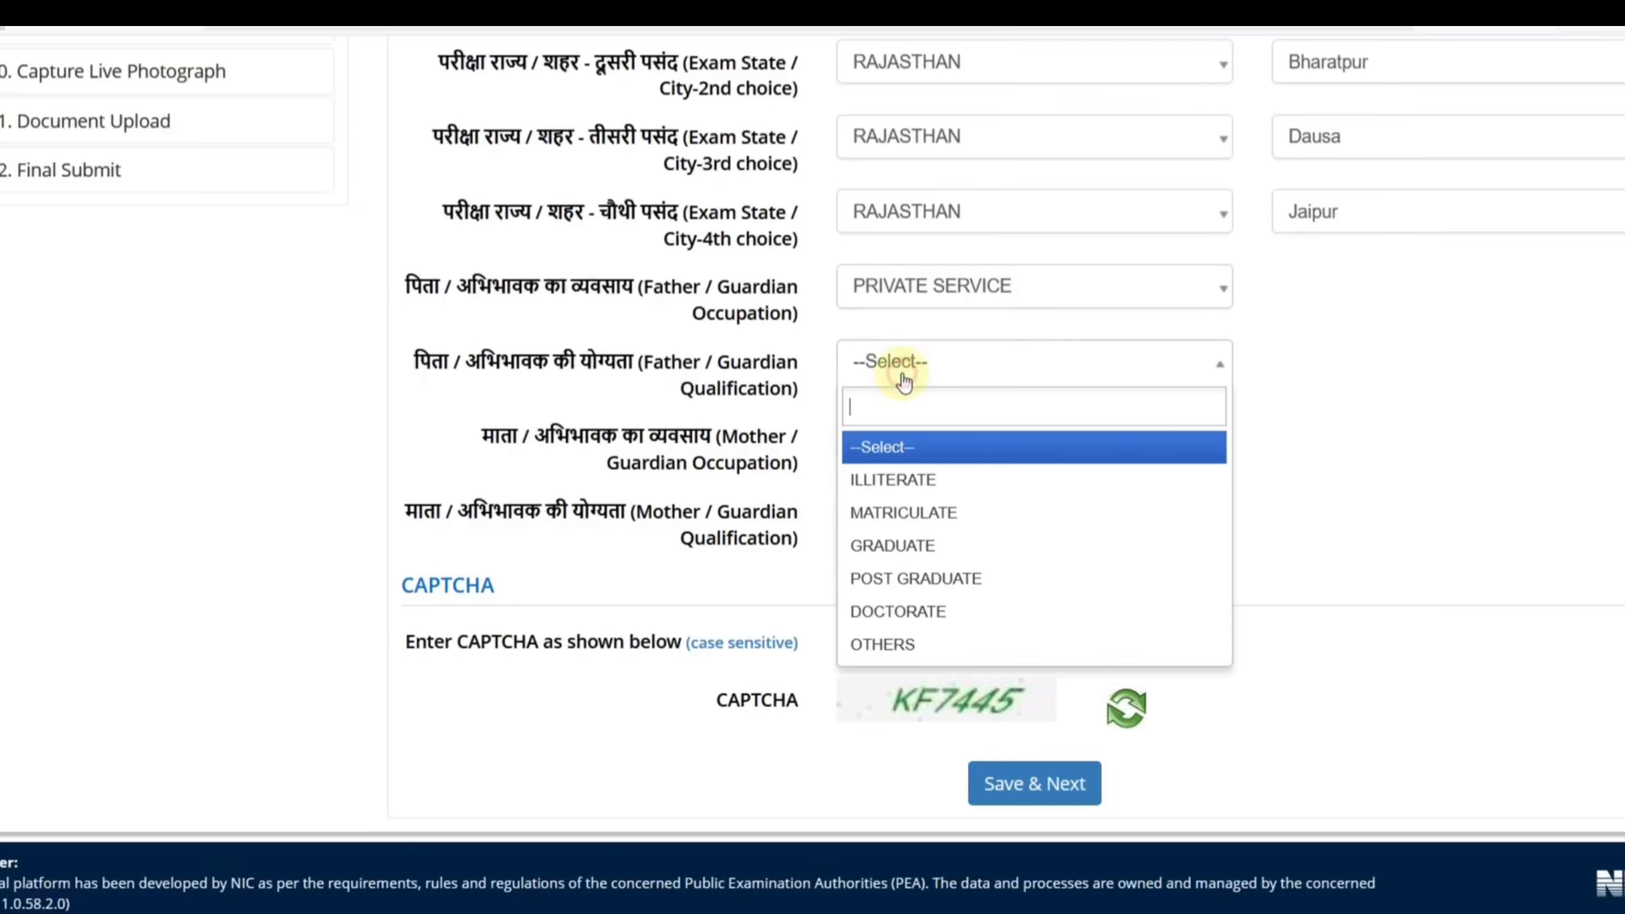
click(925, 549)
Set the mother/guardian's occupation to Others (Including House Wife) and qualification to Matriculate
click(903, 461)
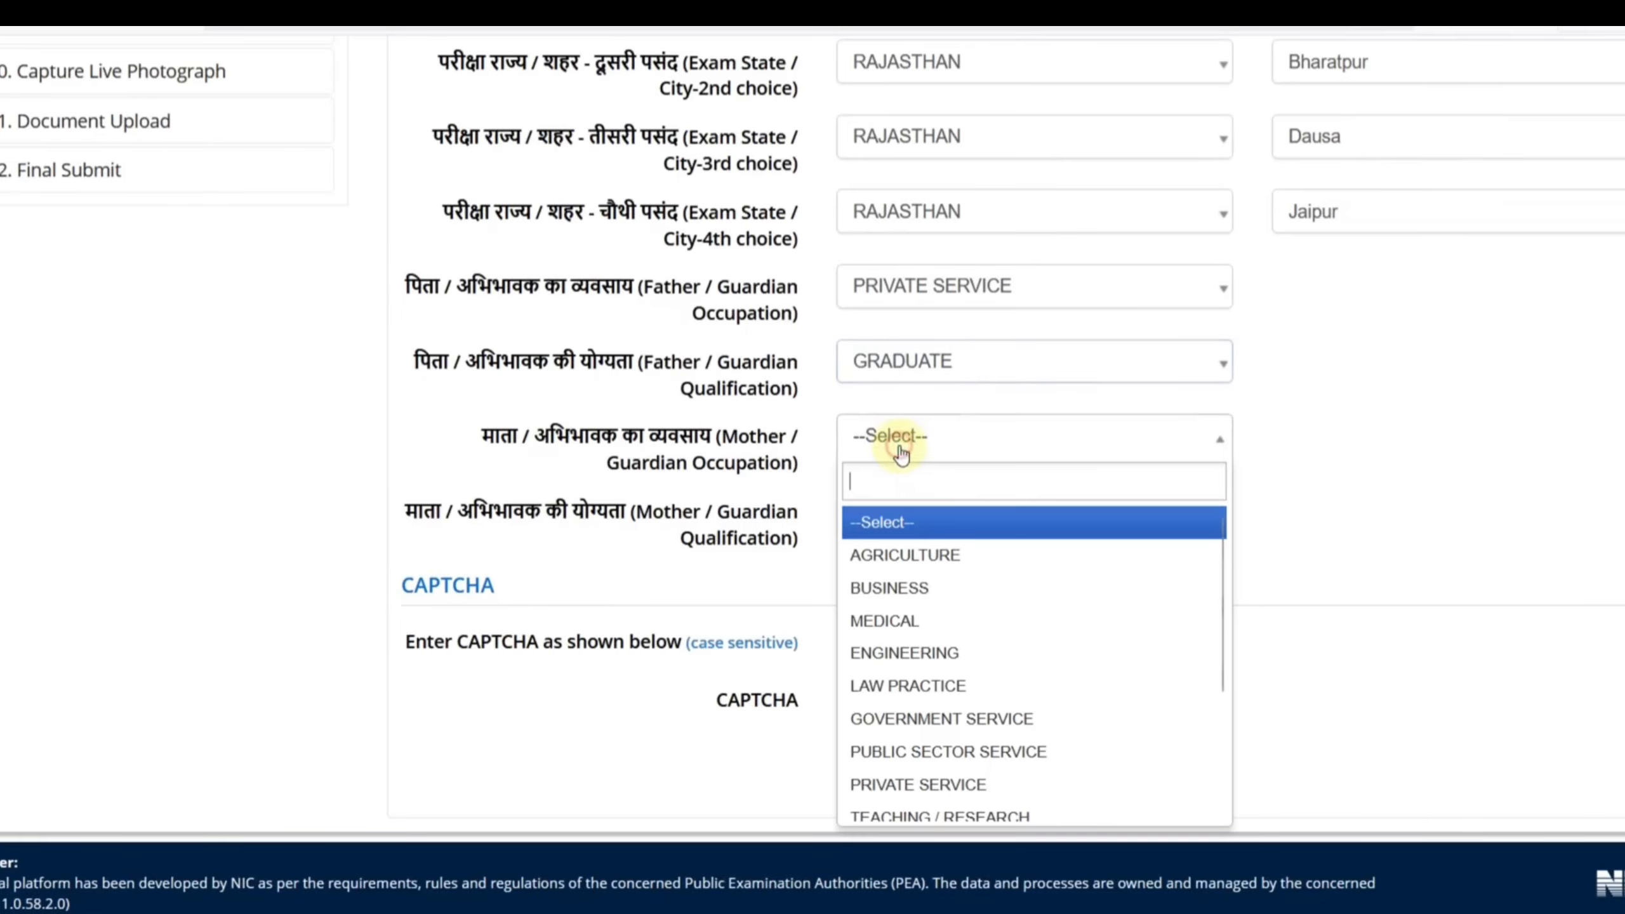
scroll(972, 605, down, 1)
scroll(977, 676, down, 3)
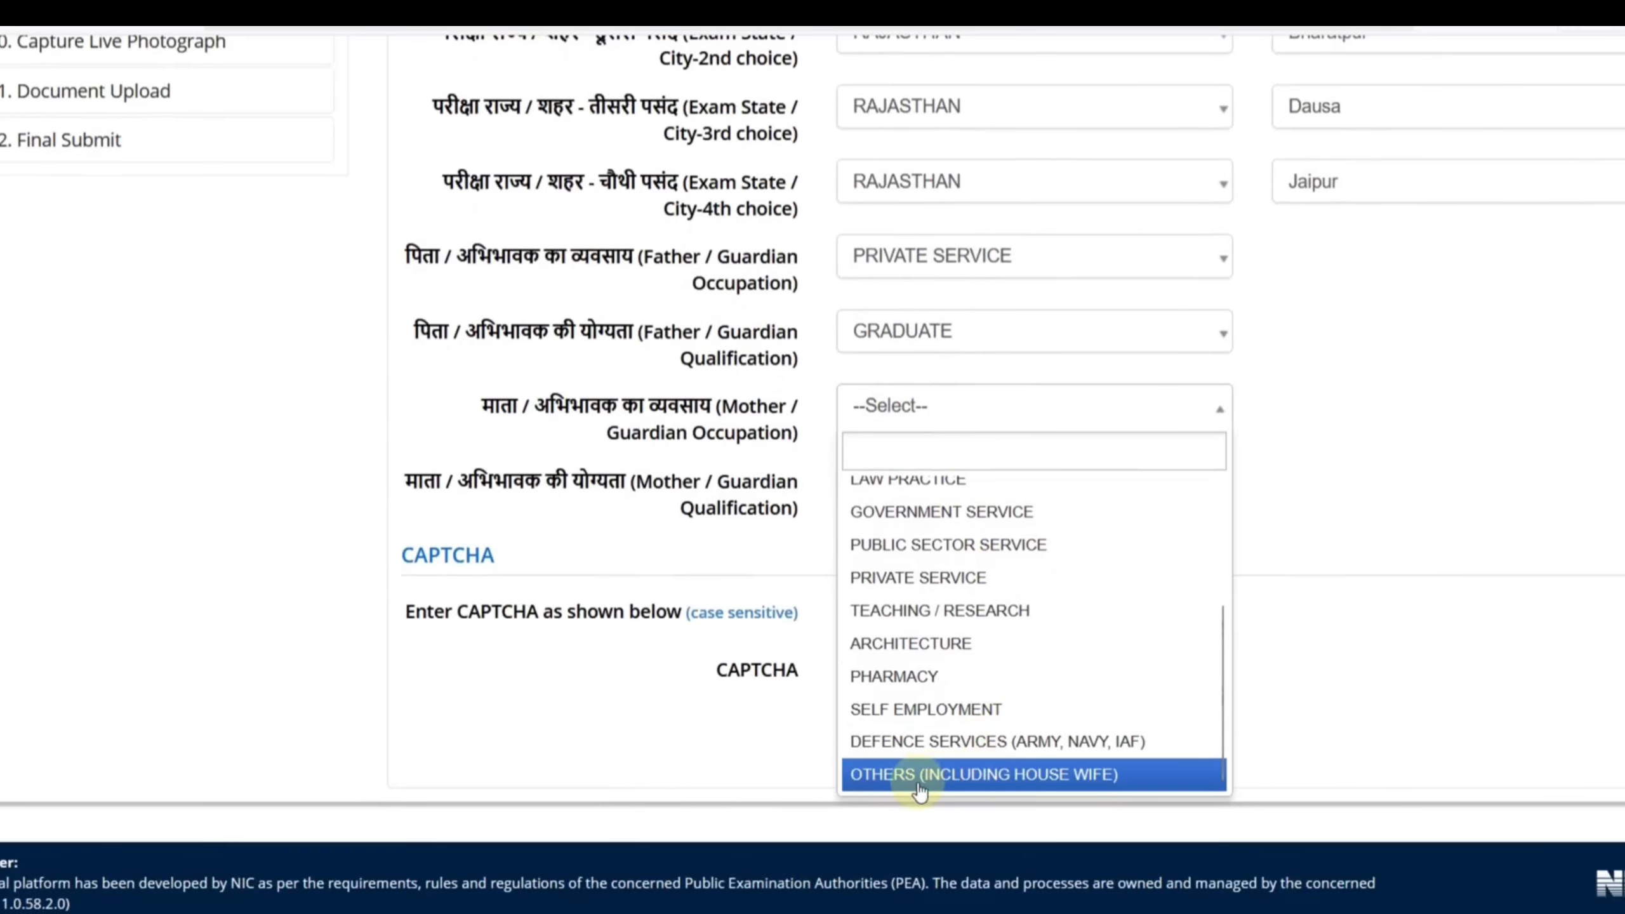
click(949, 777)
click(887, 480)
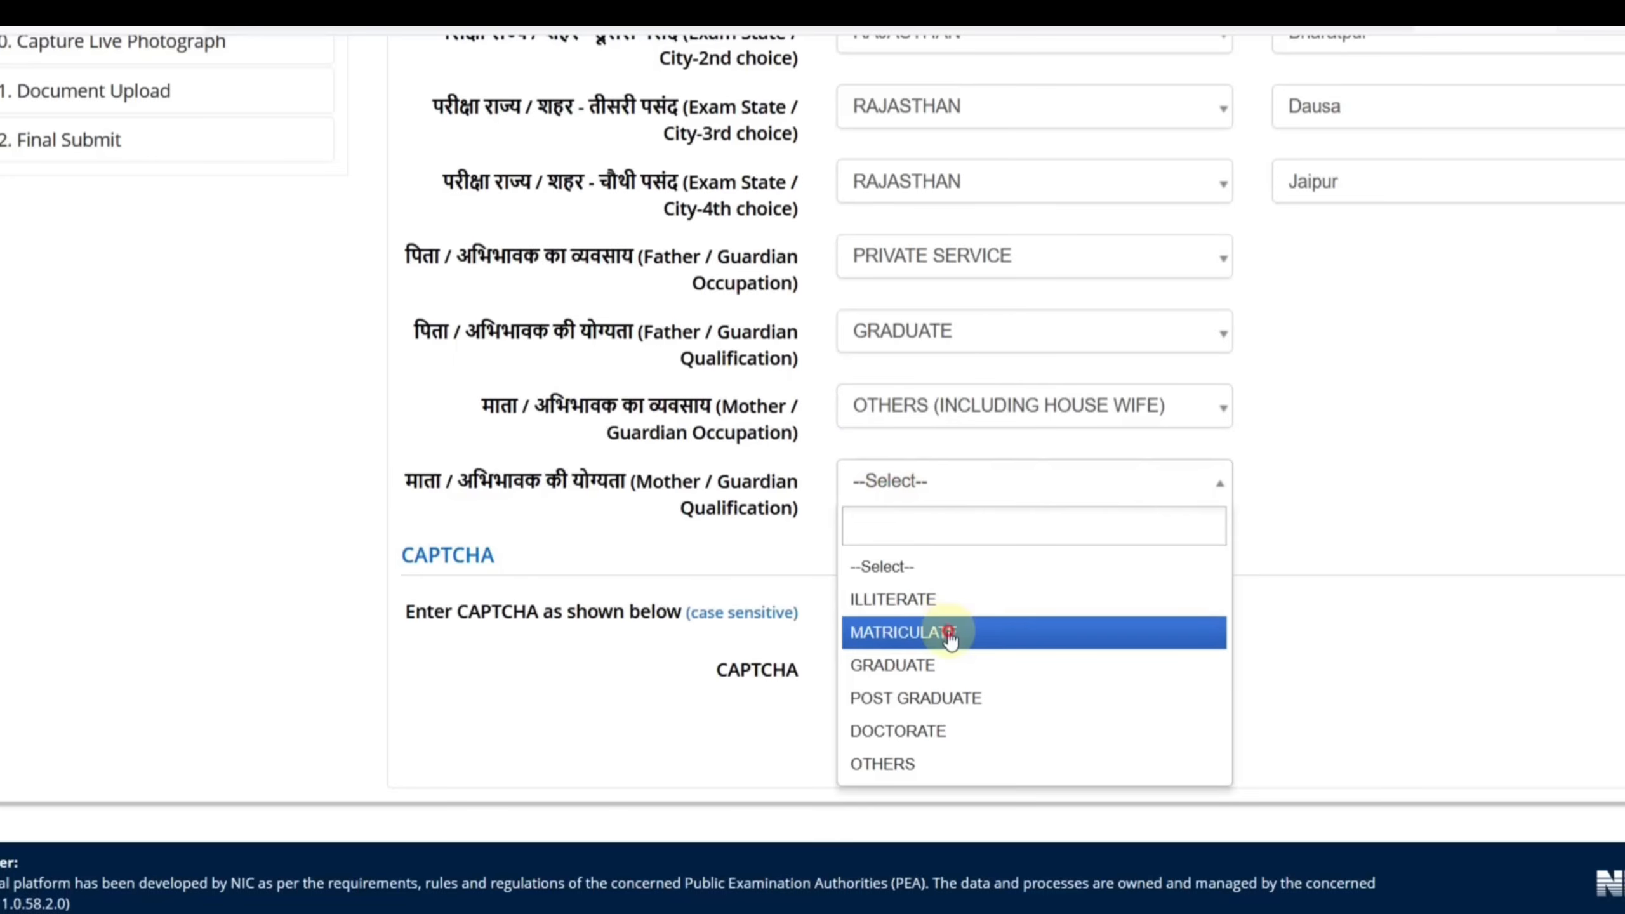
click(953, 632)
Enter the CAPTCHA code, save the Examination Cities section and confirm its submission
click(930, 631)
text(KF7445)
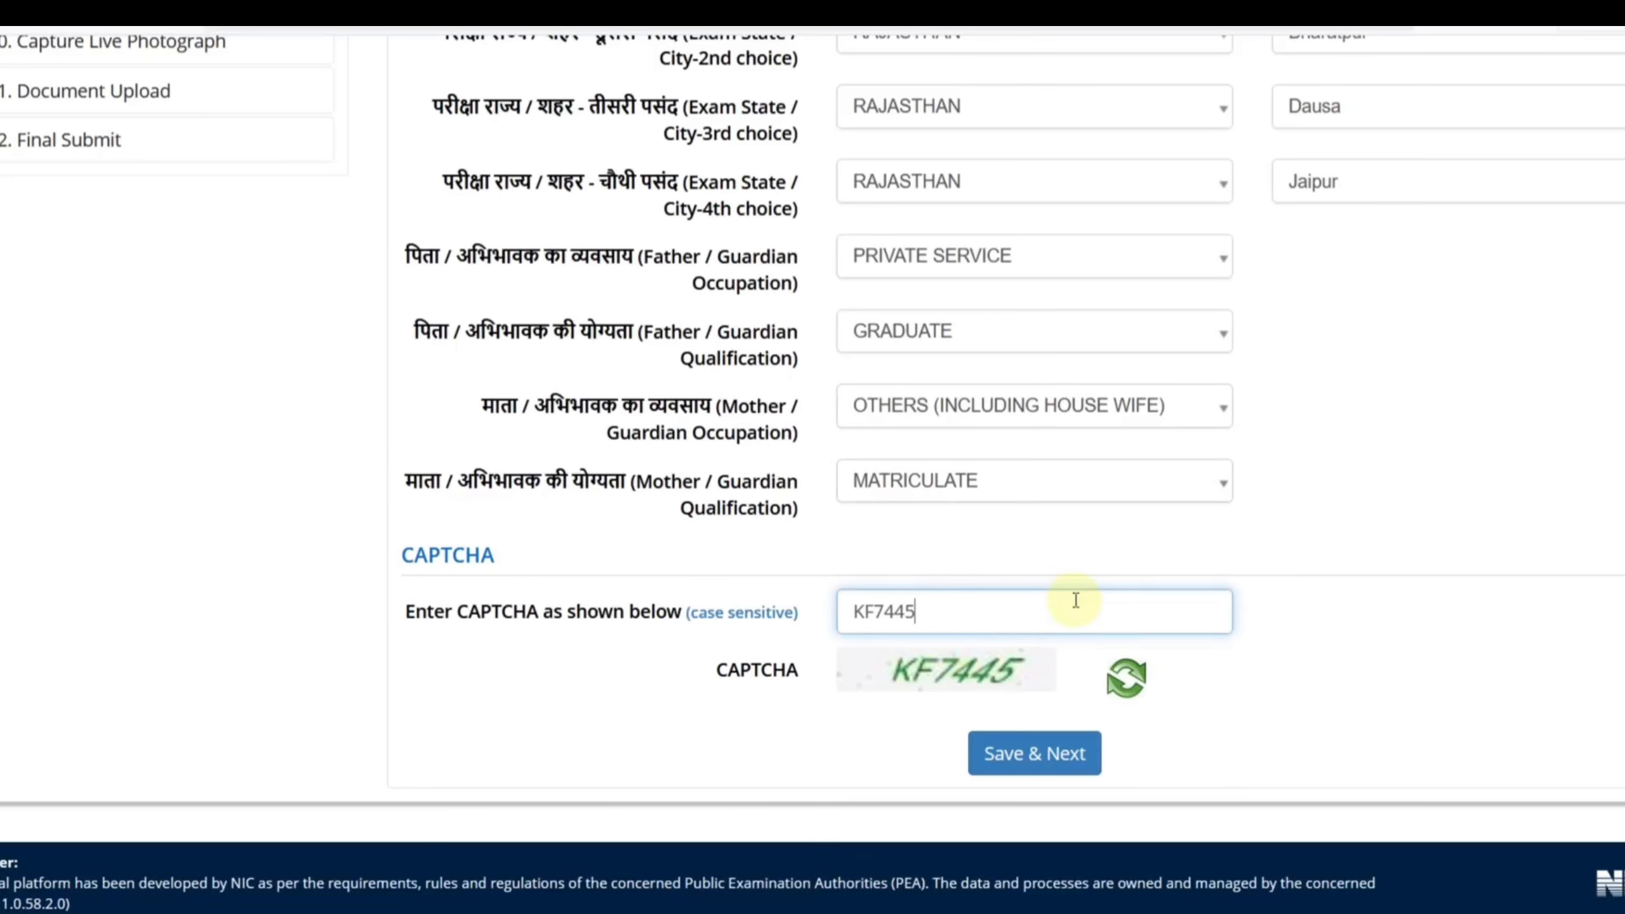
click(1038, 762)
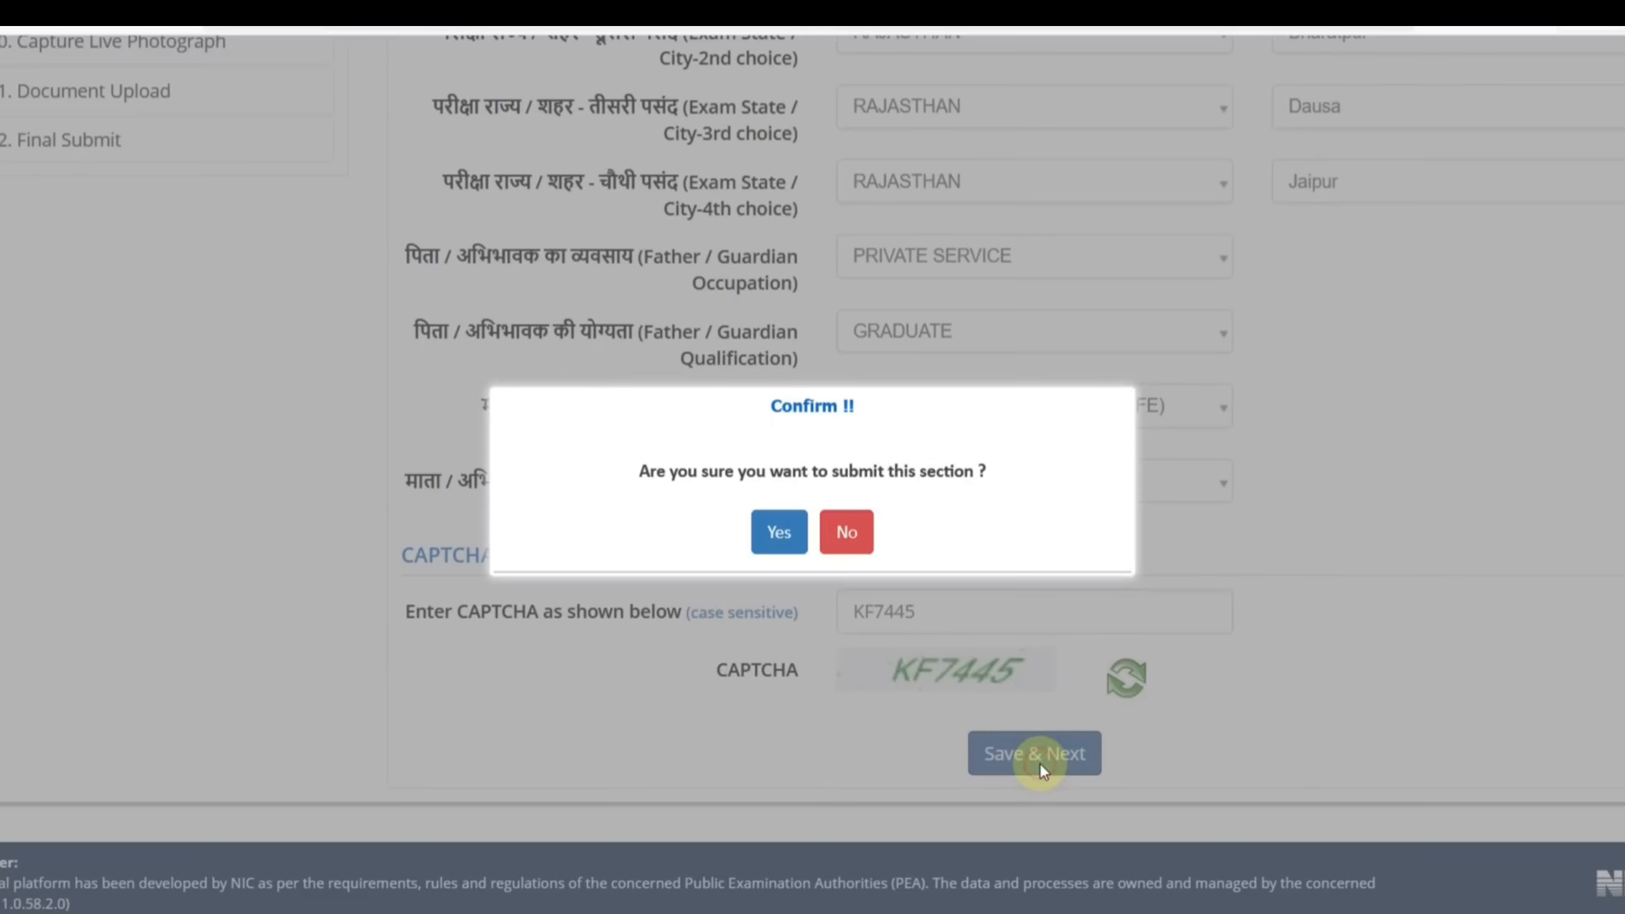
click(795, 543)
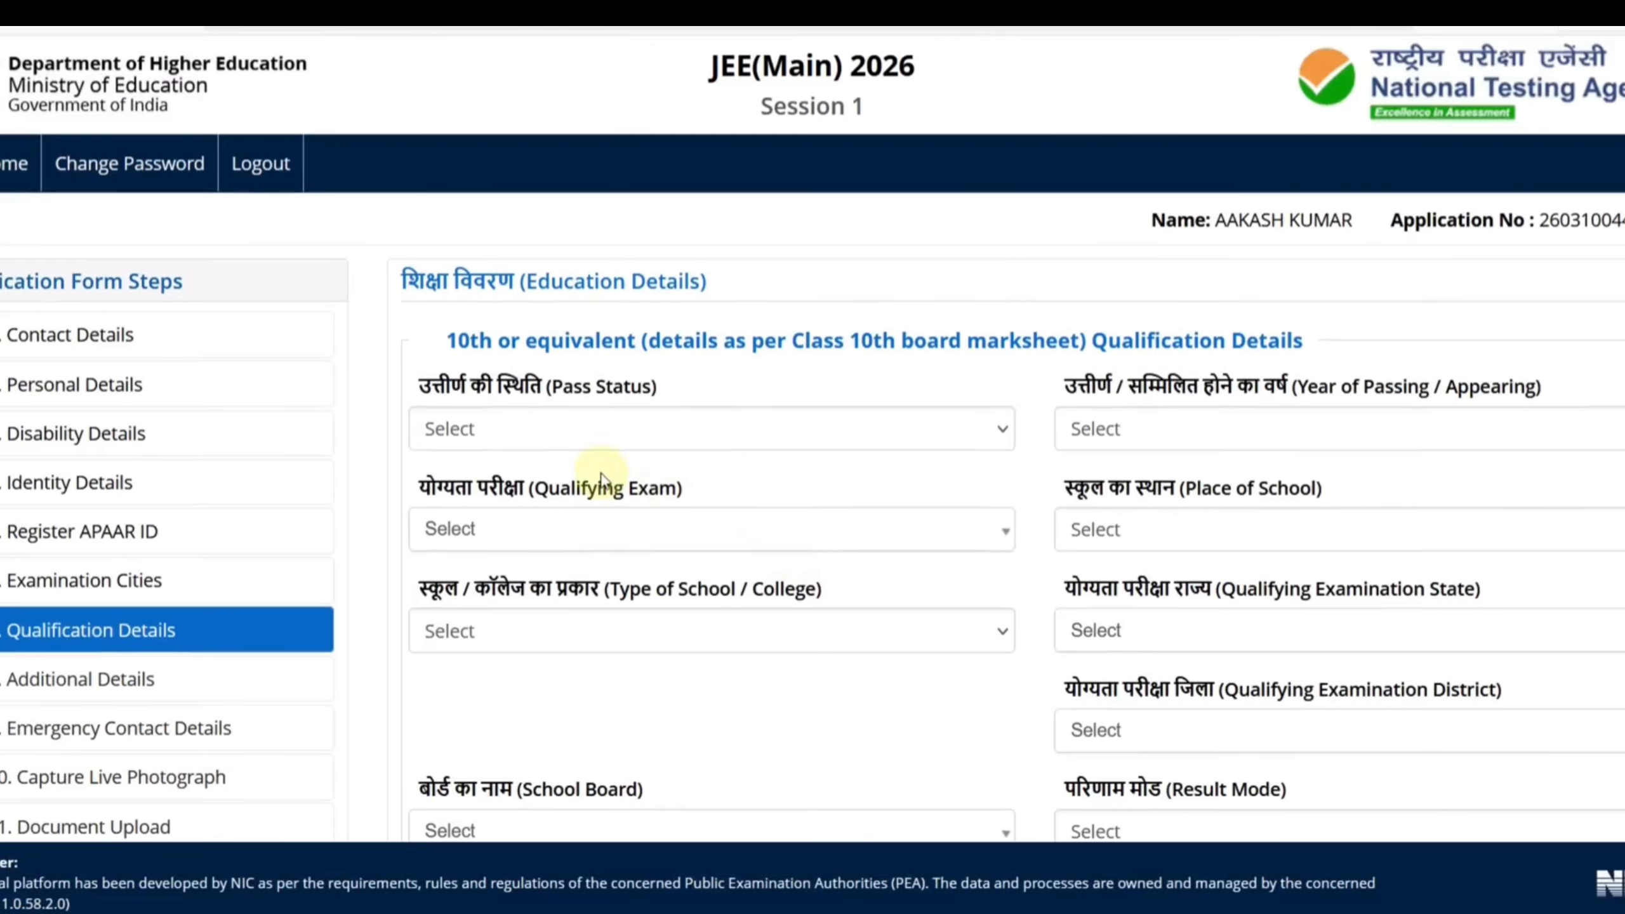
Set the Class 10 pass status to Passed, year of passing to 2020 and qualifying exam to 10th or Equivalent
click(525, 446)
click(508, 497)
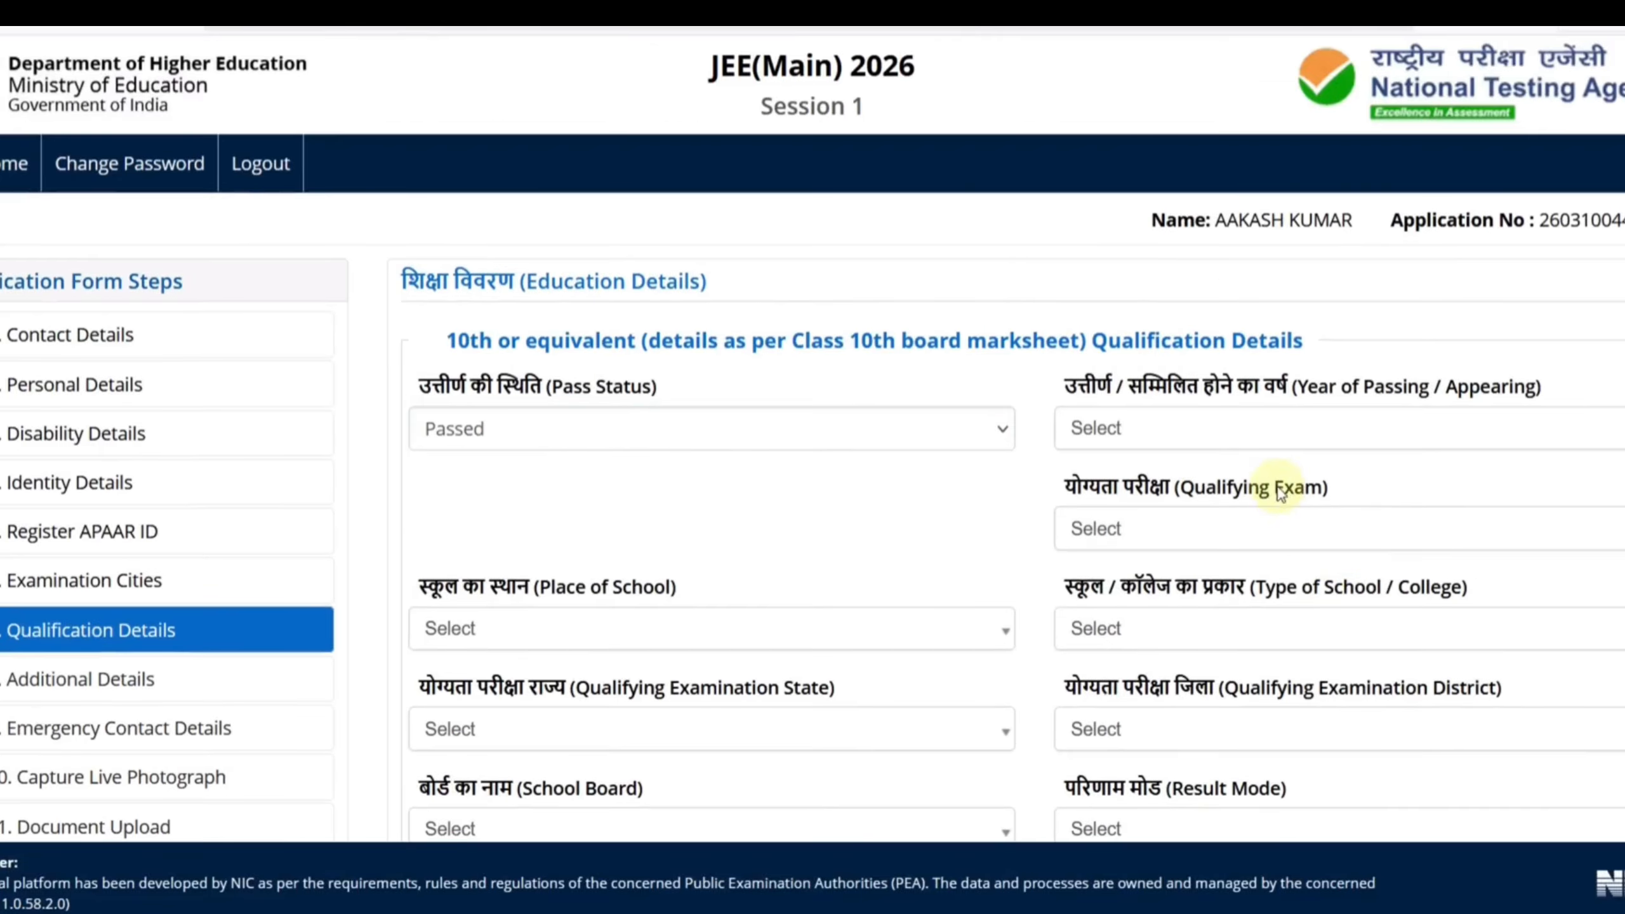
click(1160, 446)
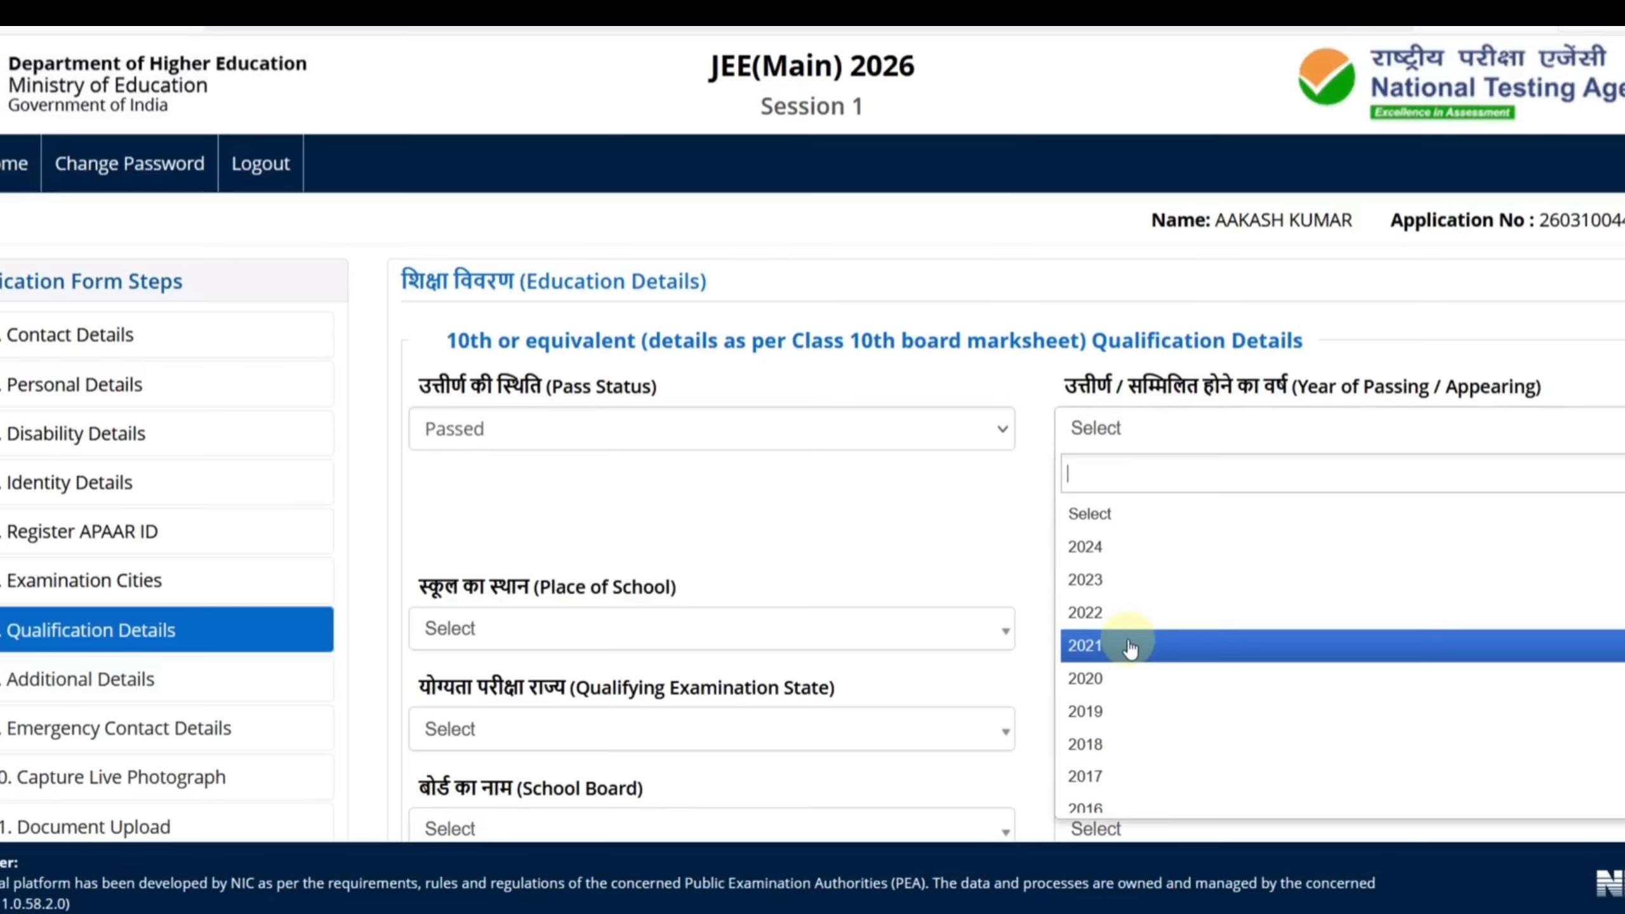
click(1132, 678)
scroll(1088, 493, down, 2)
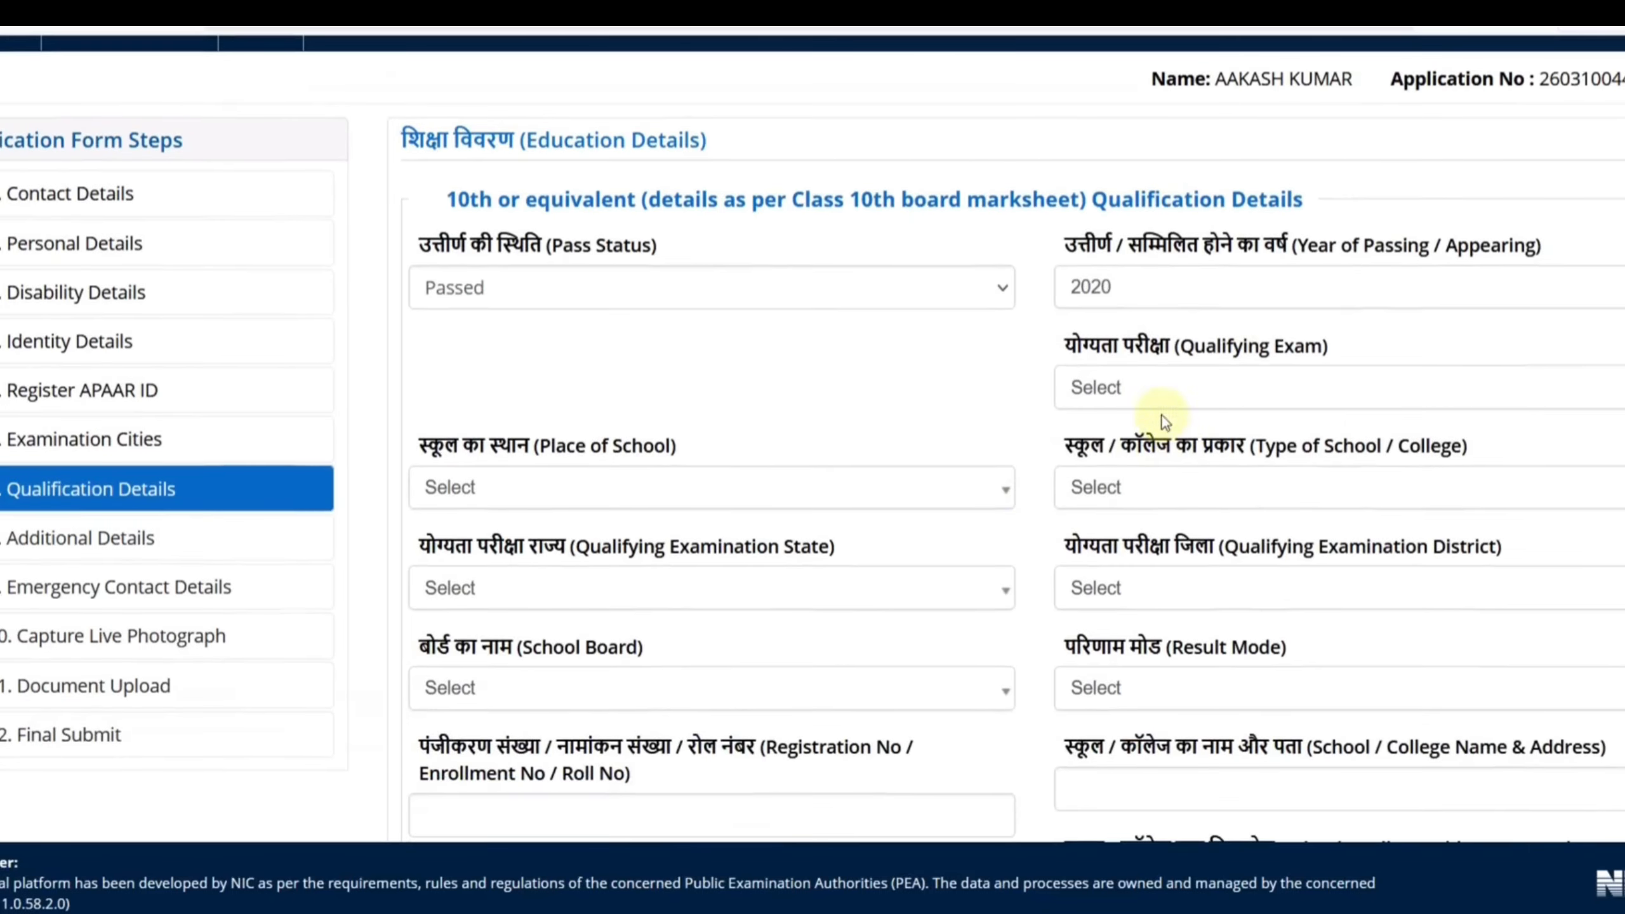
click(1137, 389)
click(1131, 506)
Set the Class 10 place of school to Urban and the school type to Government Aided Private
scroll(972, 439, down, 3)
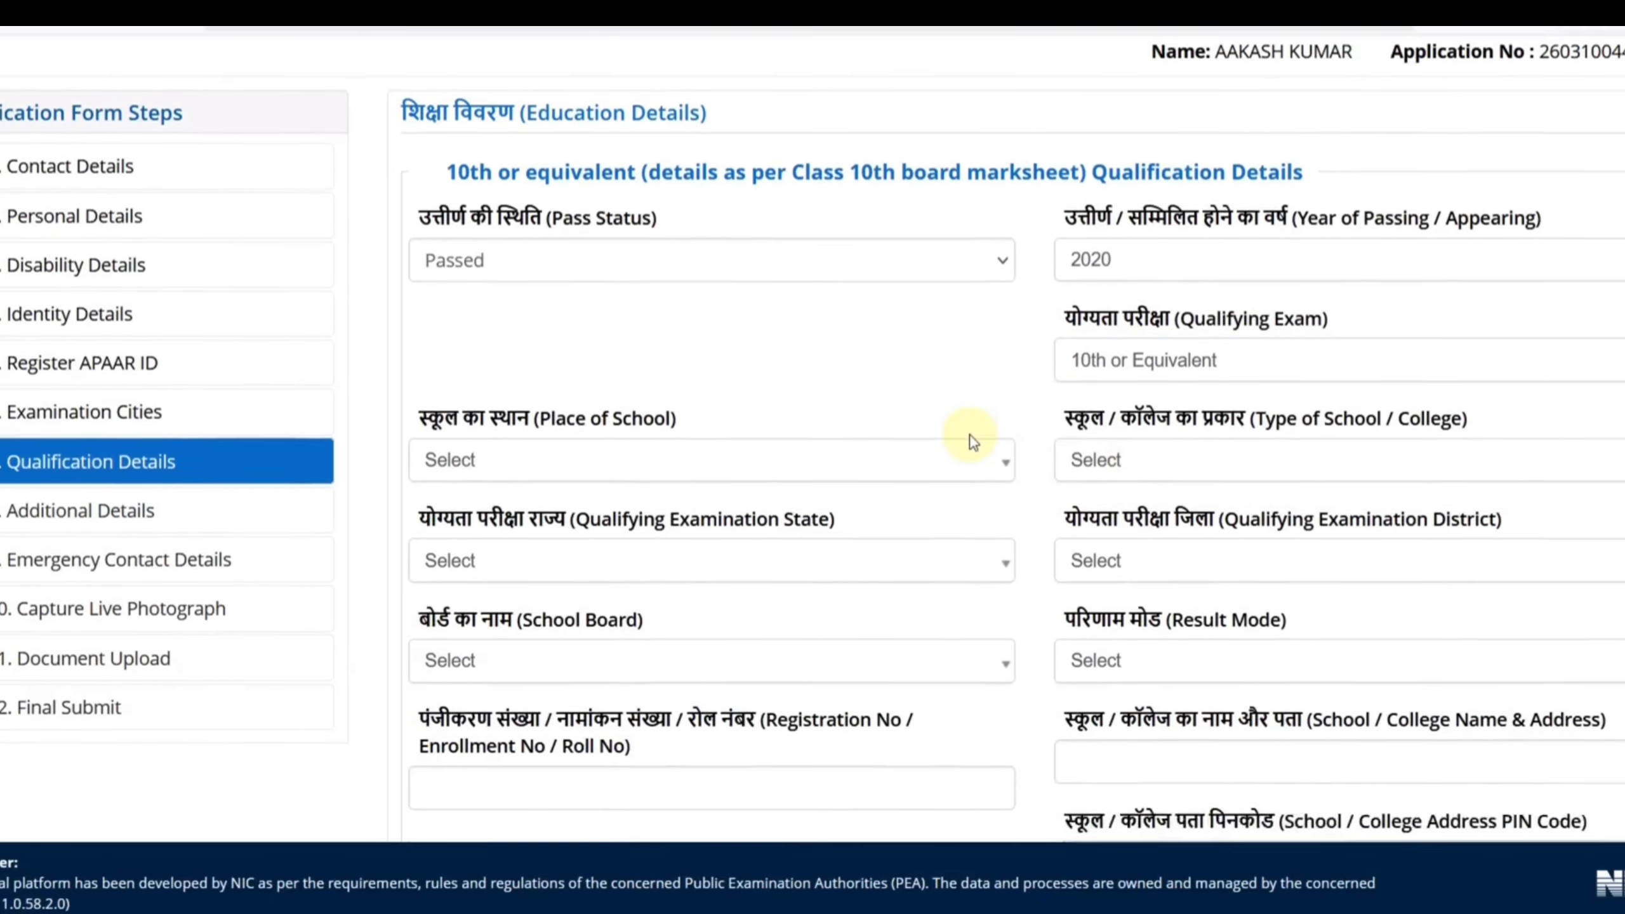
click(620, 366)
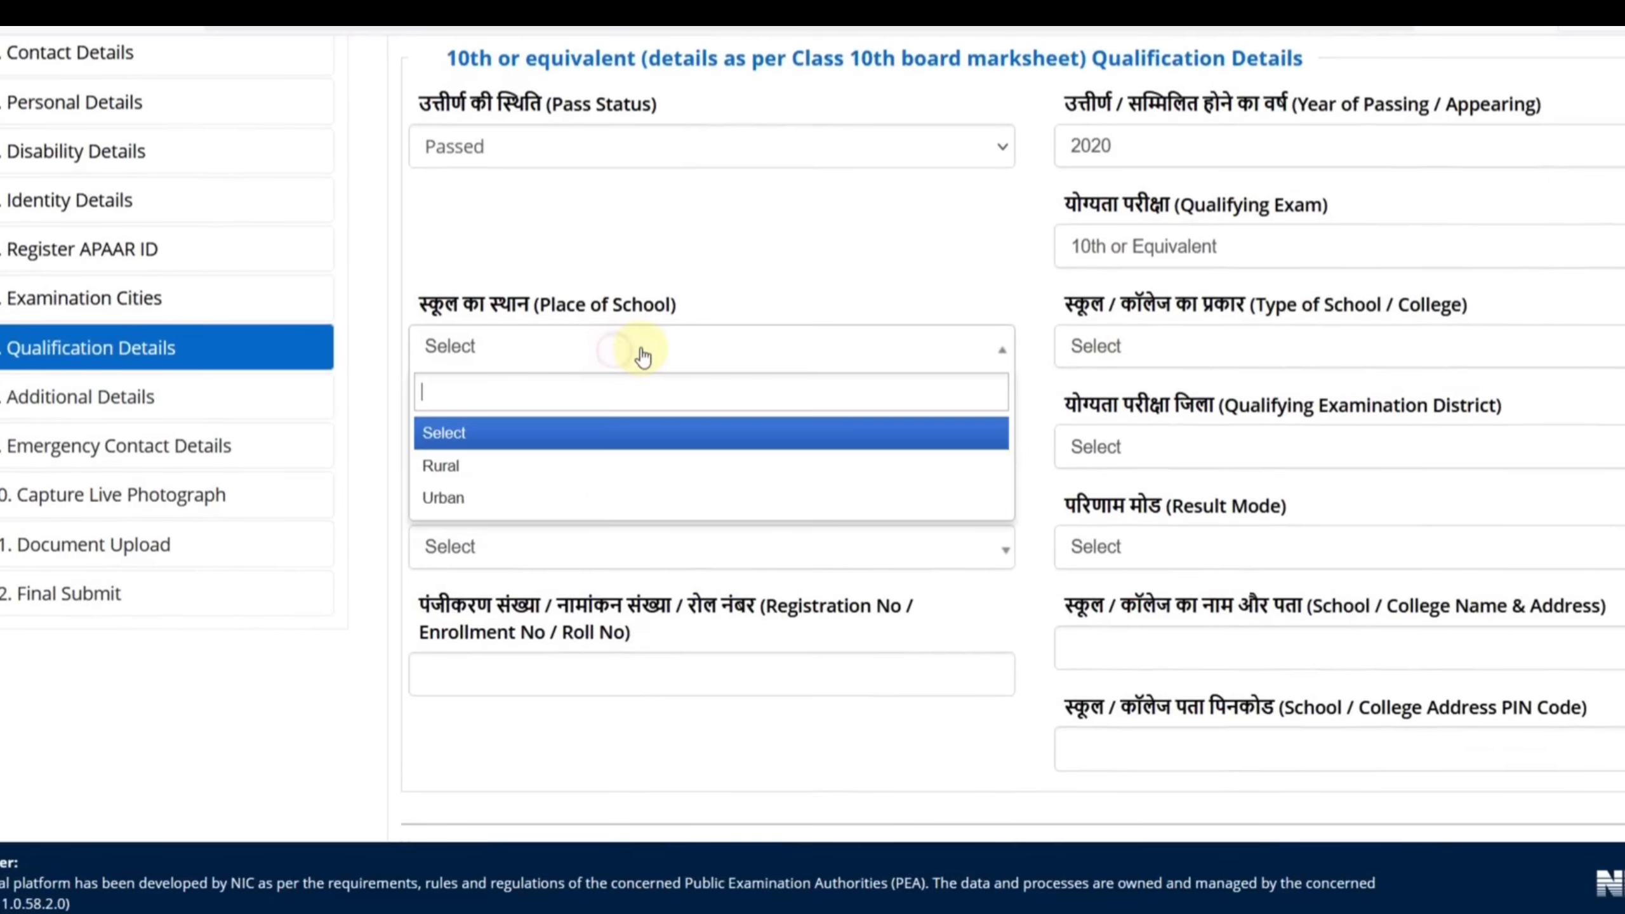
click(512, 496)
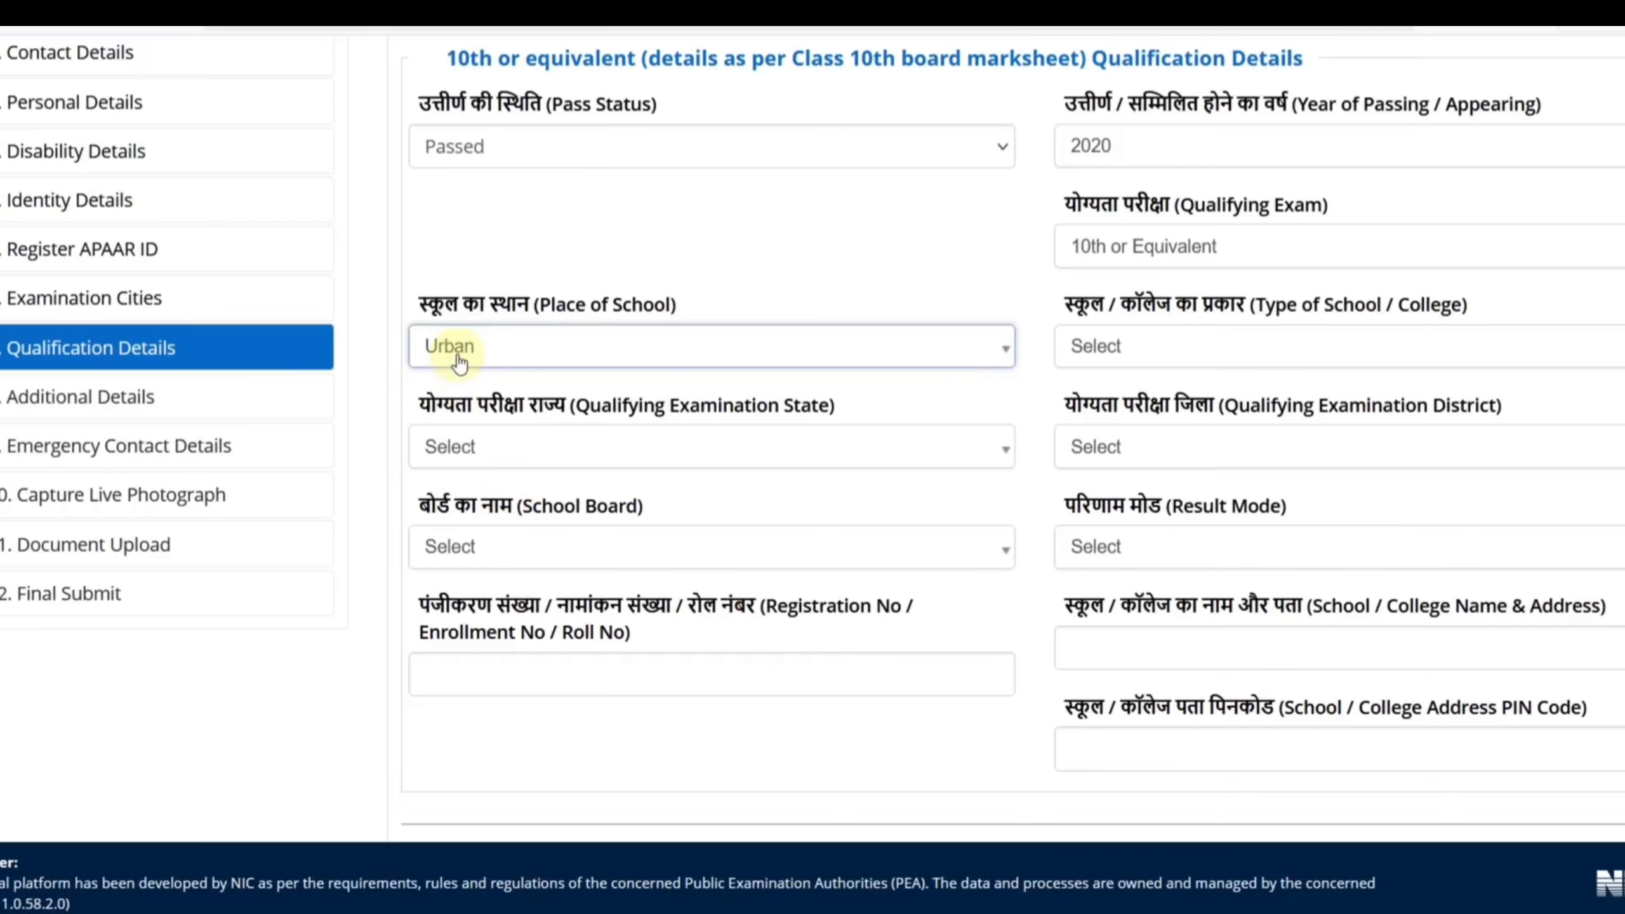
click(1143, 356)
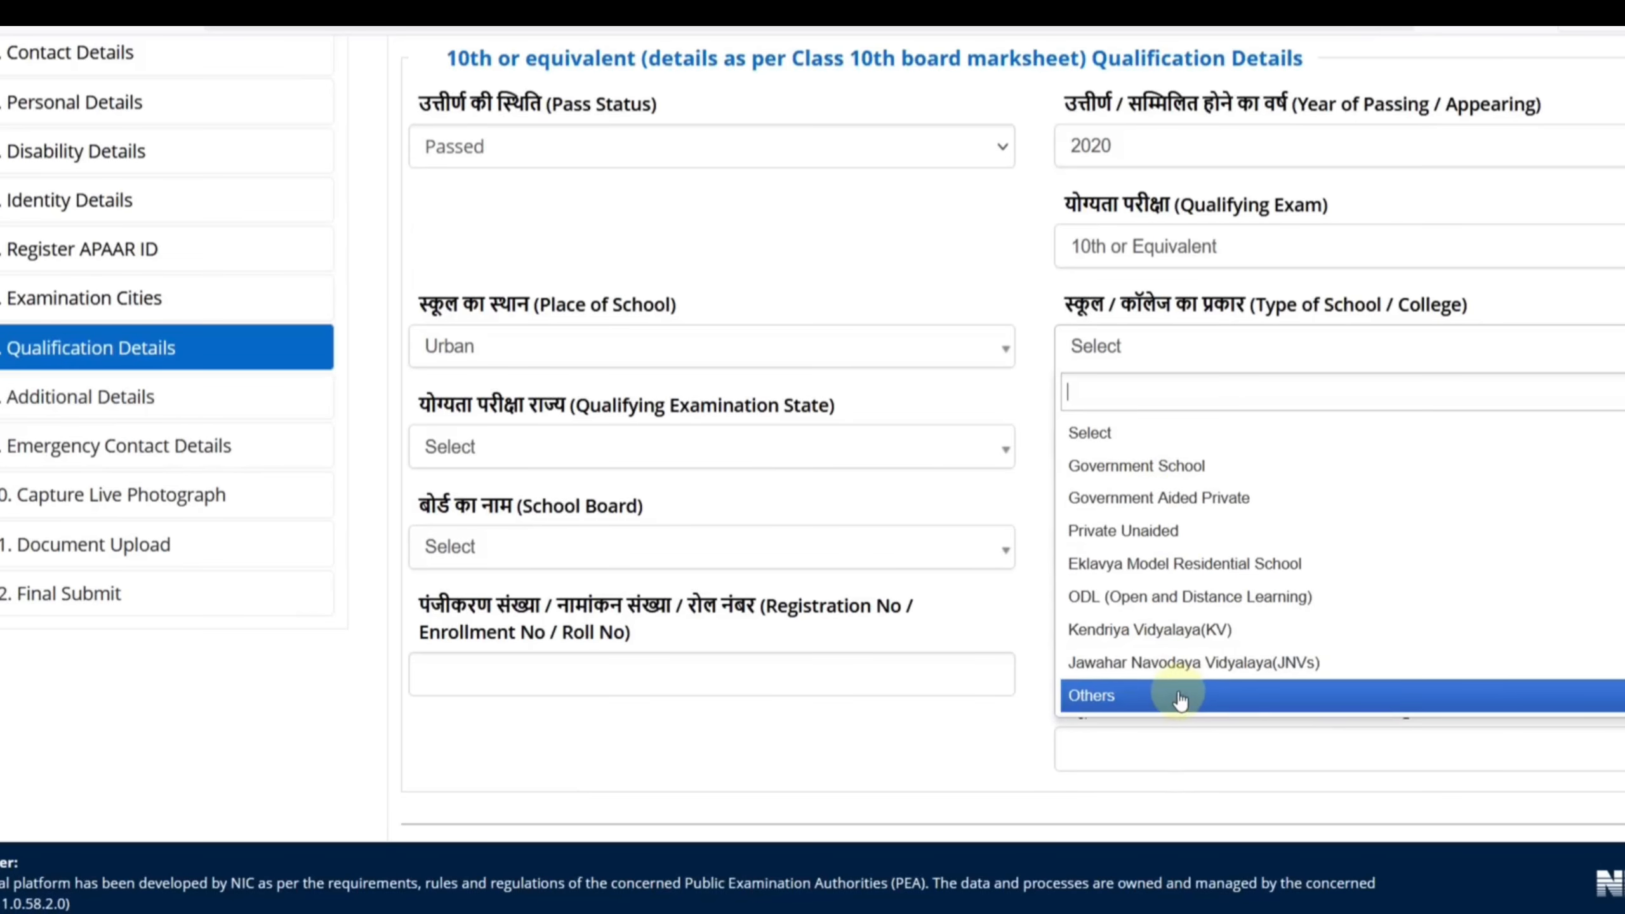
click(1158, 515)
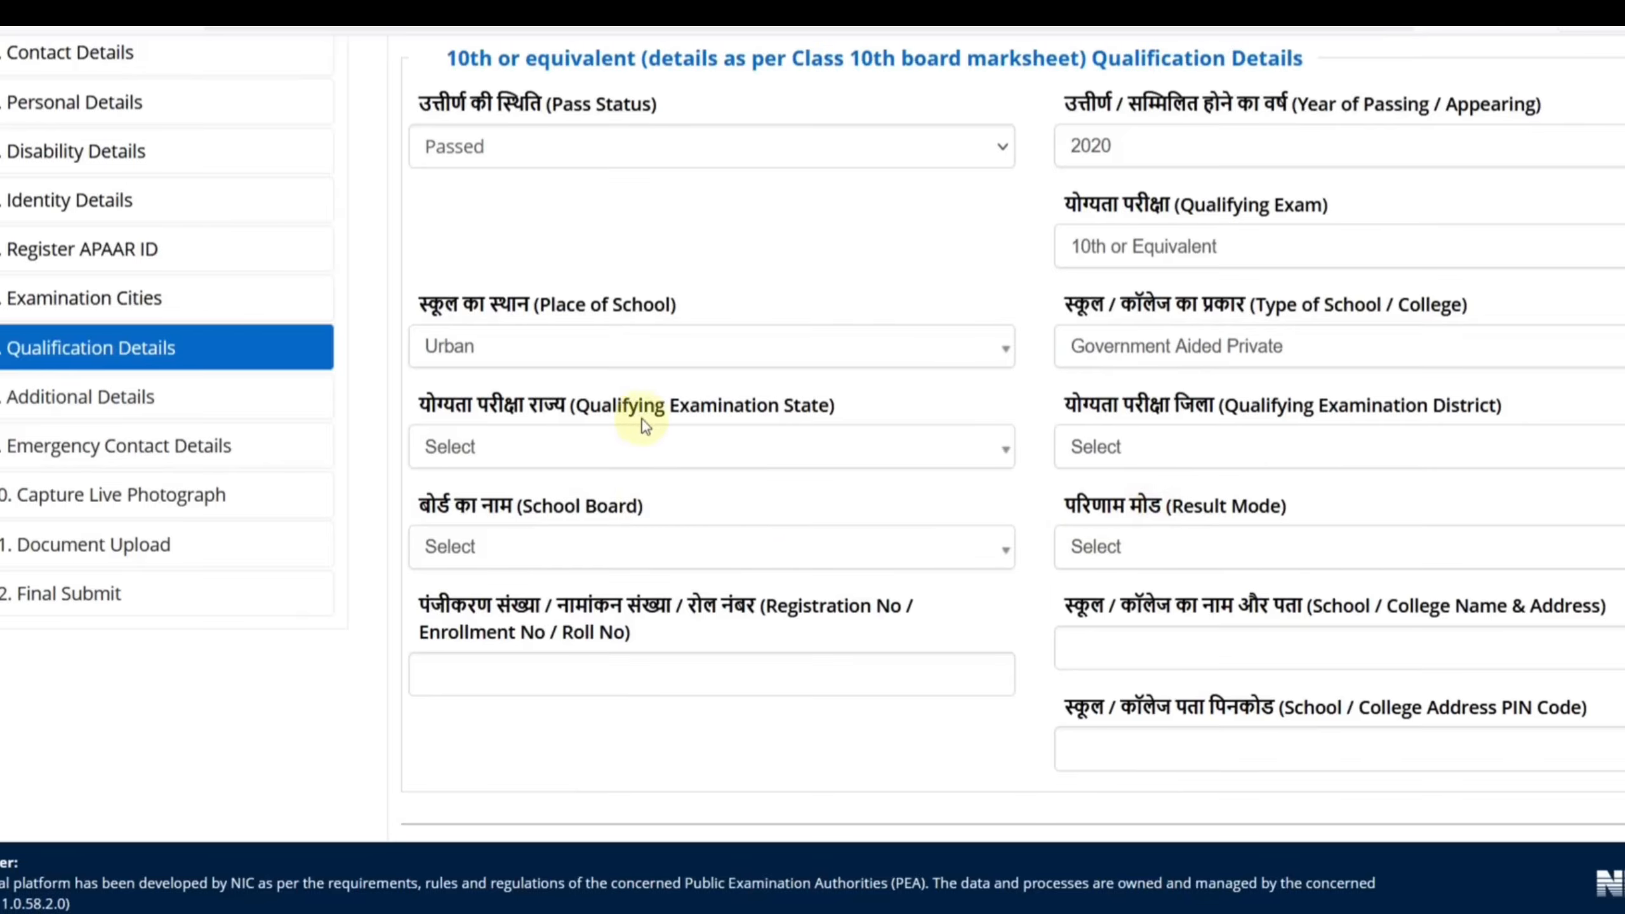
Set the Class 10 qualifying examination state to Rajasthan and the district to Alwar
click(653, 460)
scroll(595, 666, down, 8)
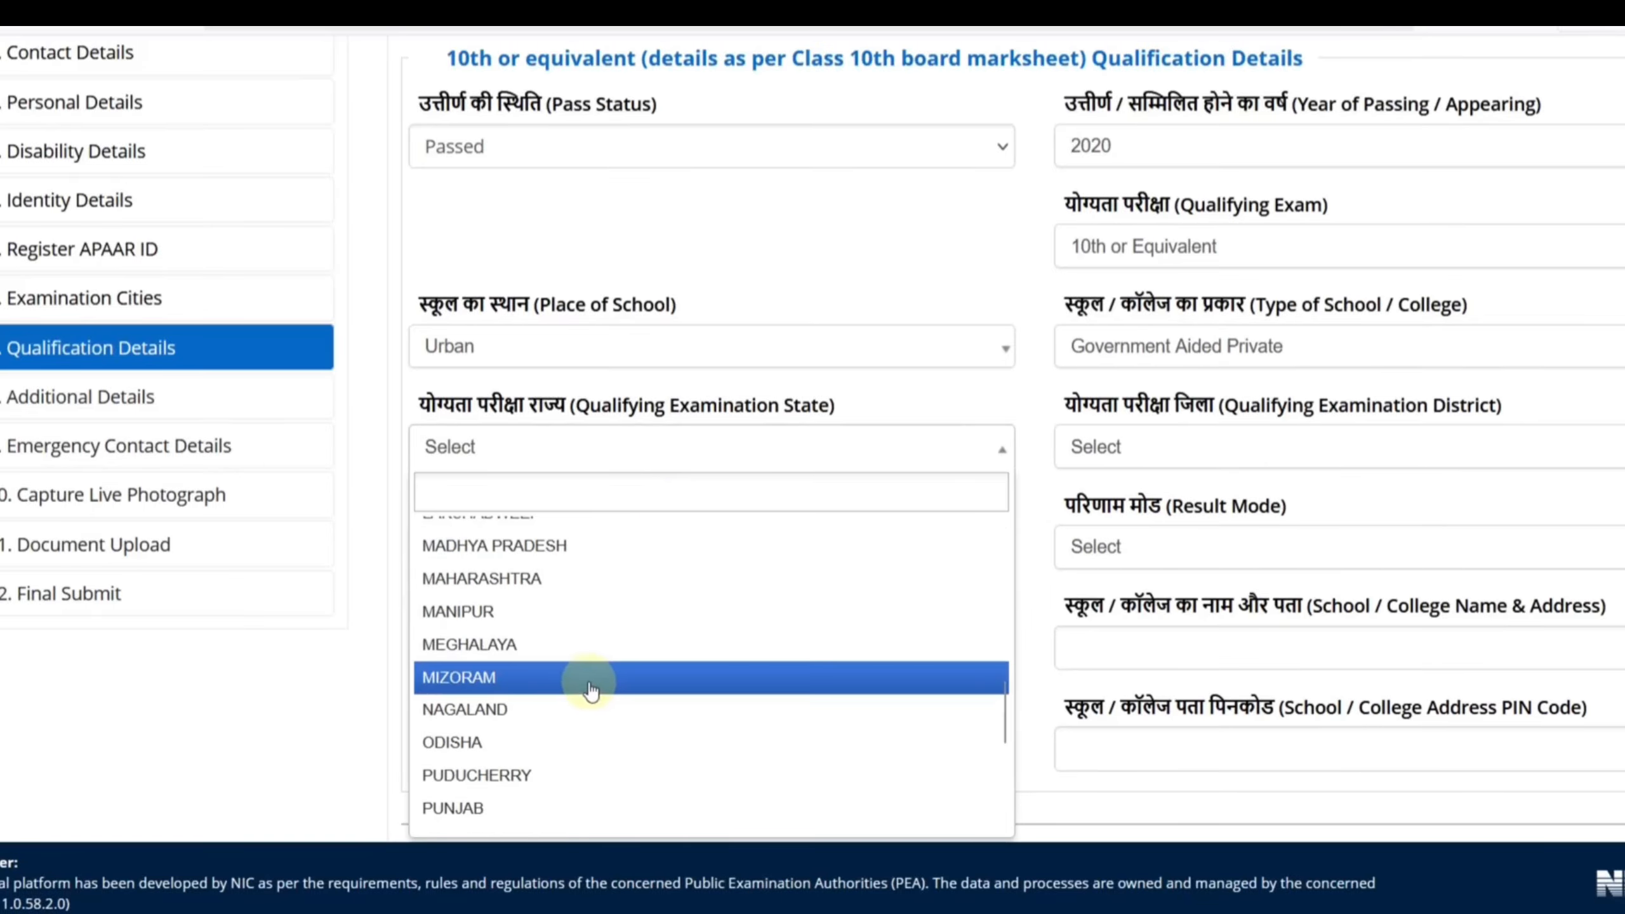
scroll(538, 691, down, 3)
click(526, 733)
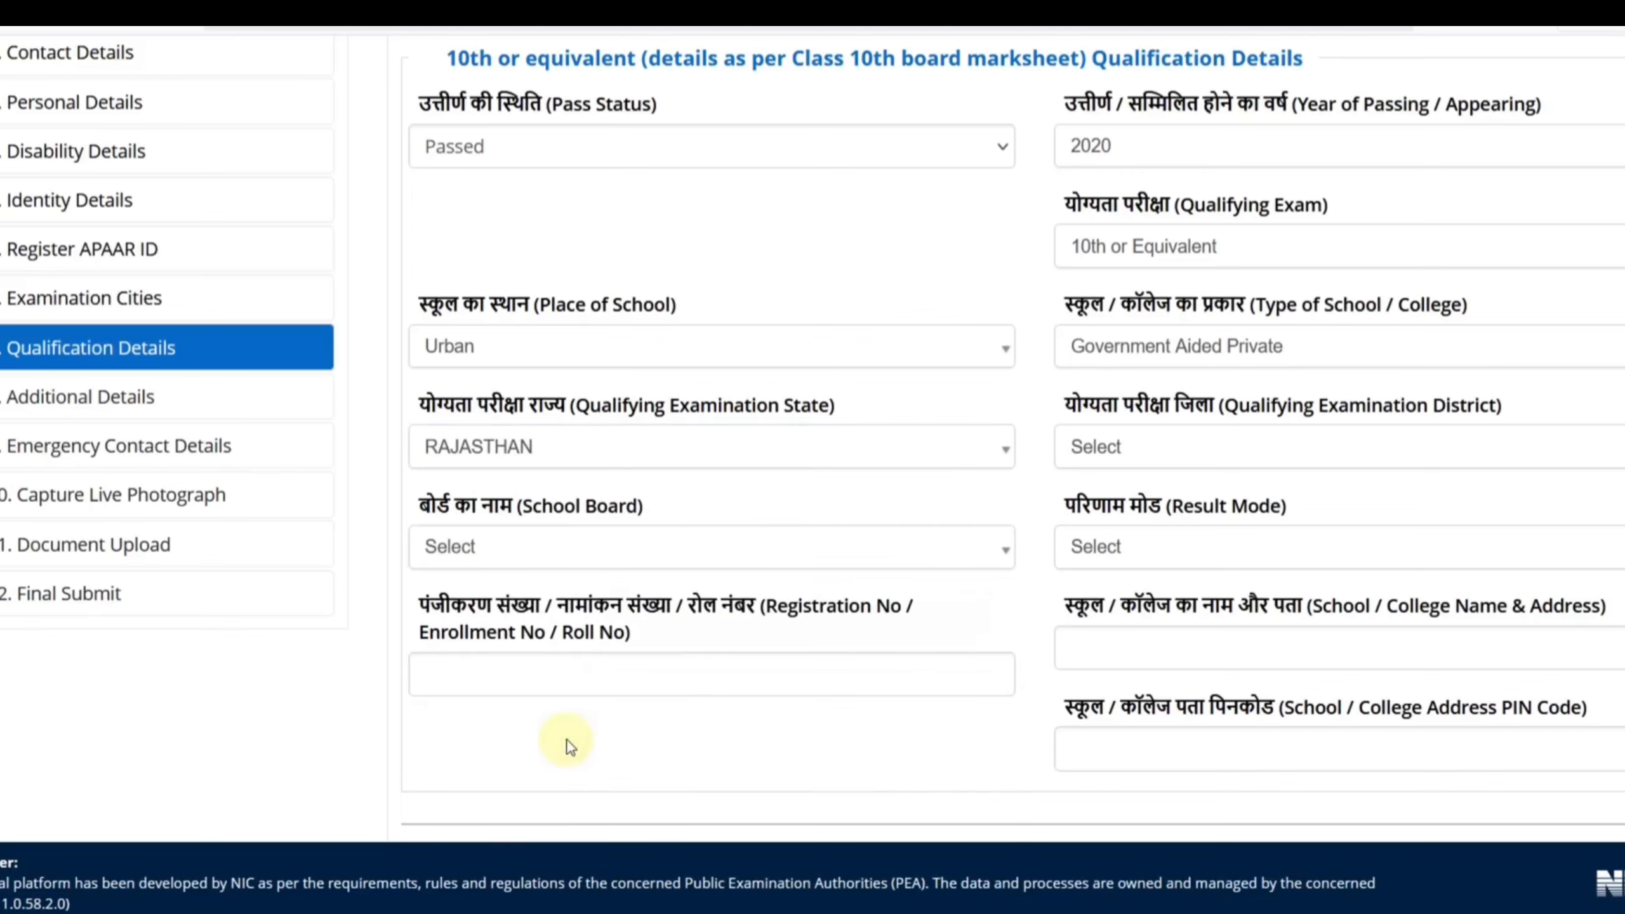
click(1117, 448)
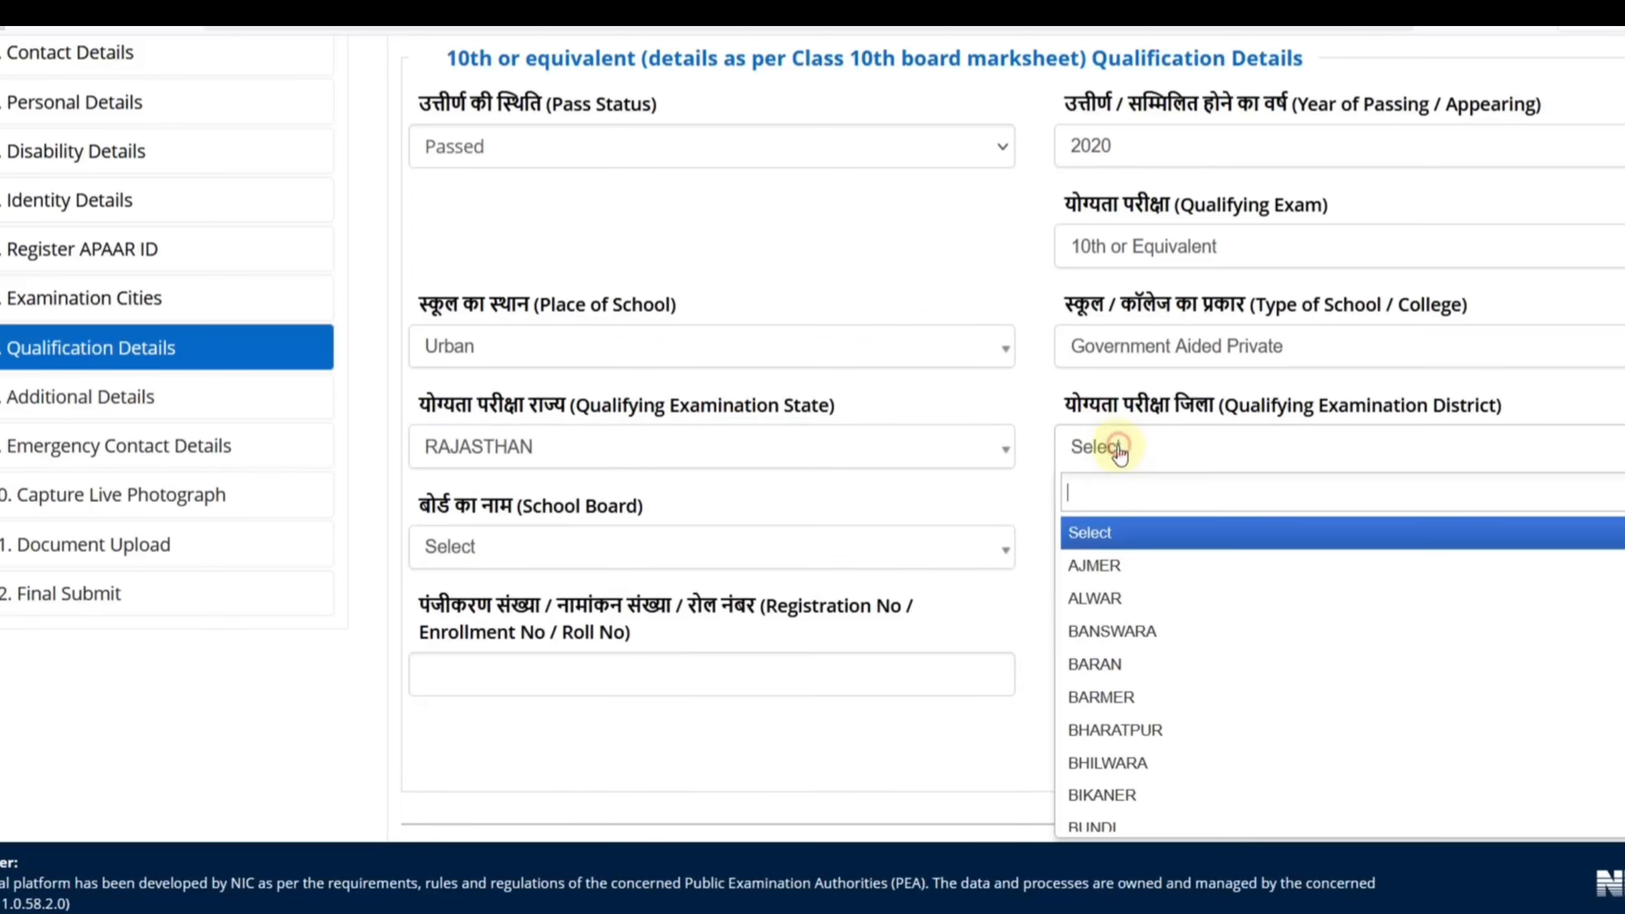
click(1111, 603)
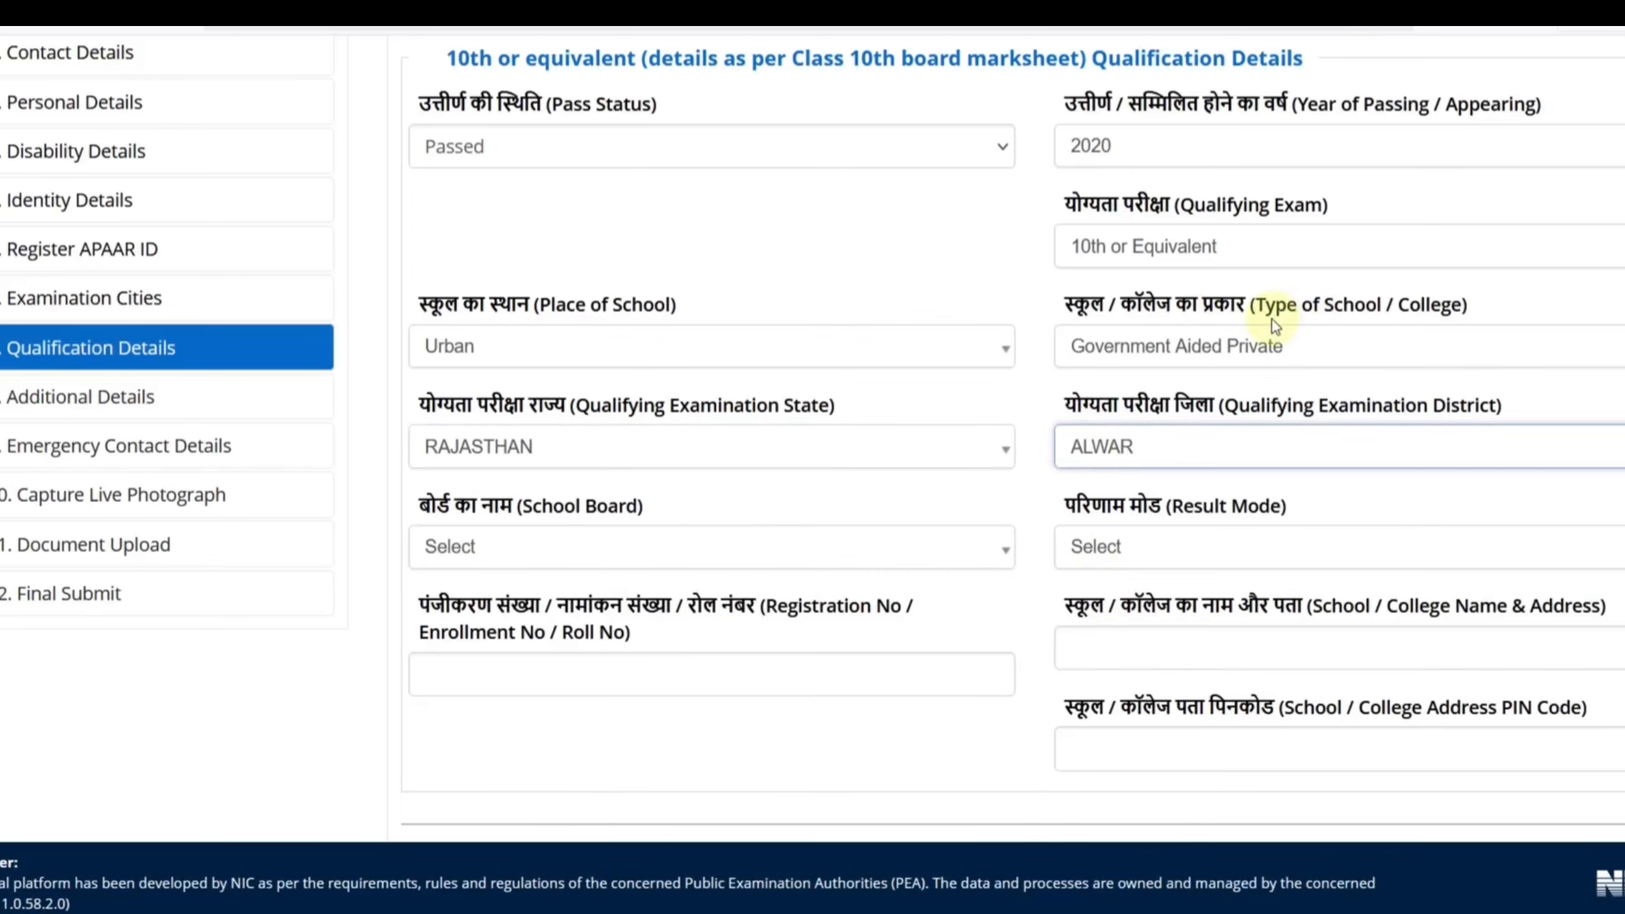
click(1222, 353)
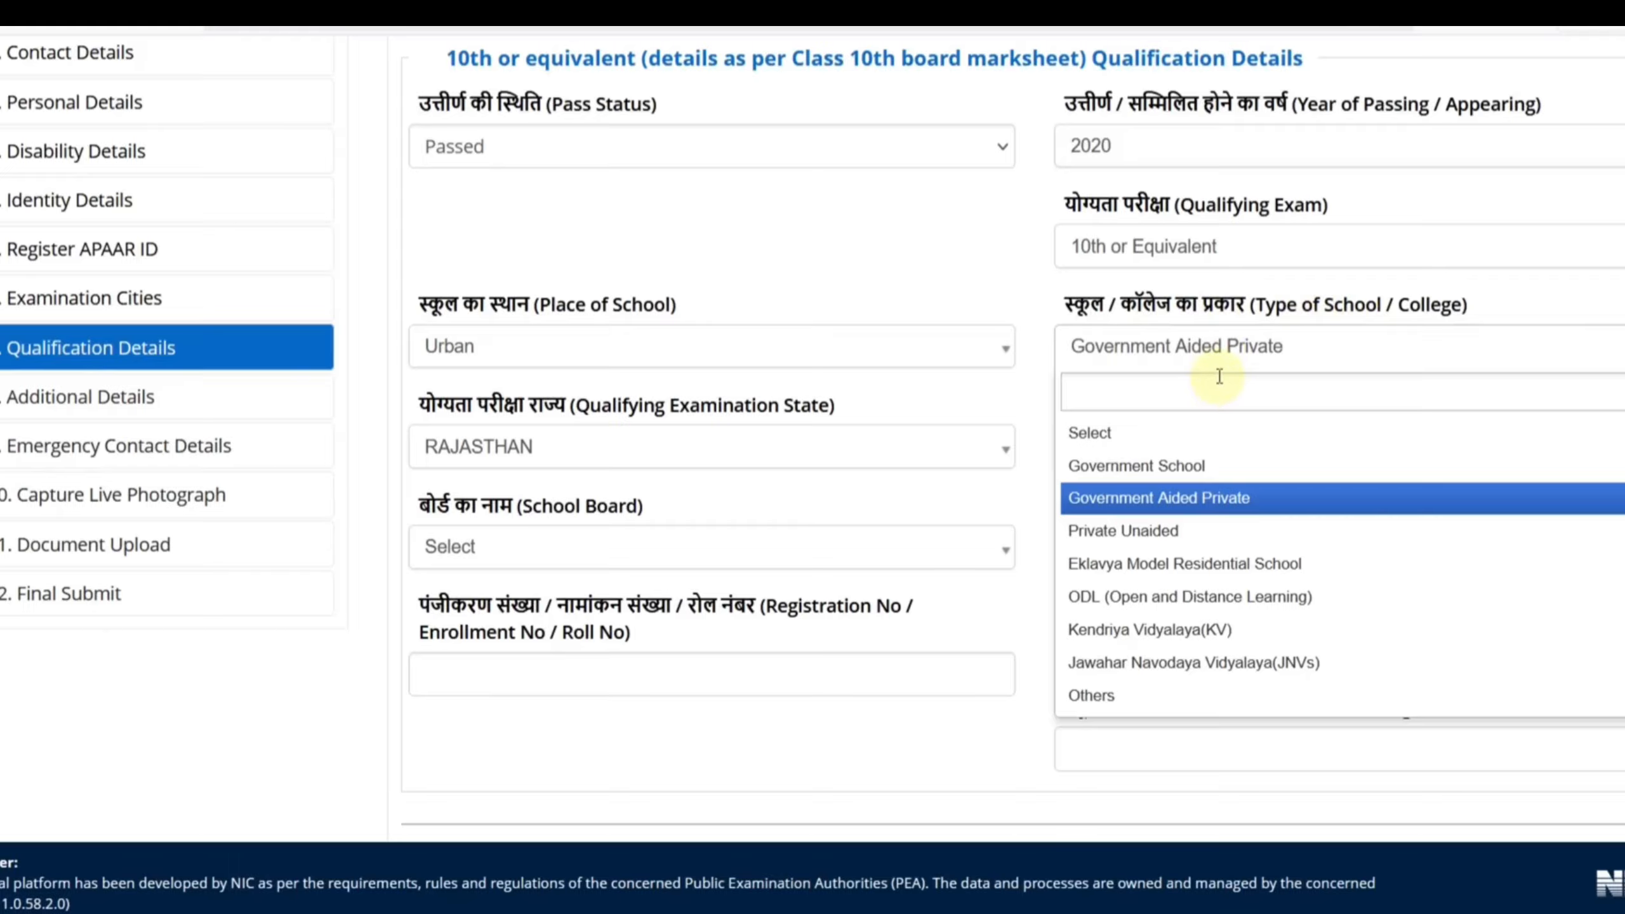
click(1033, 376)
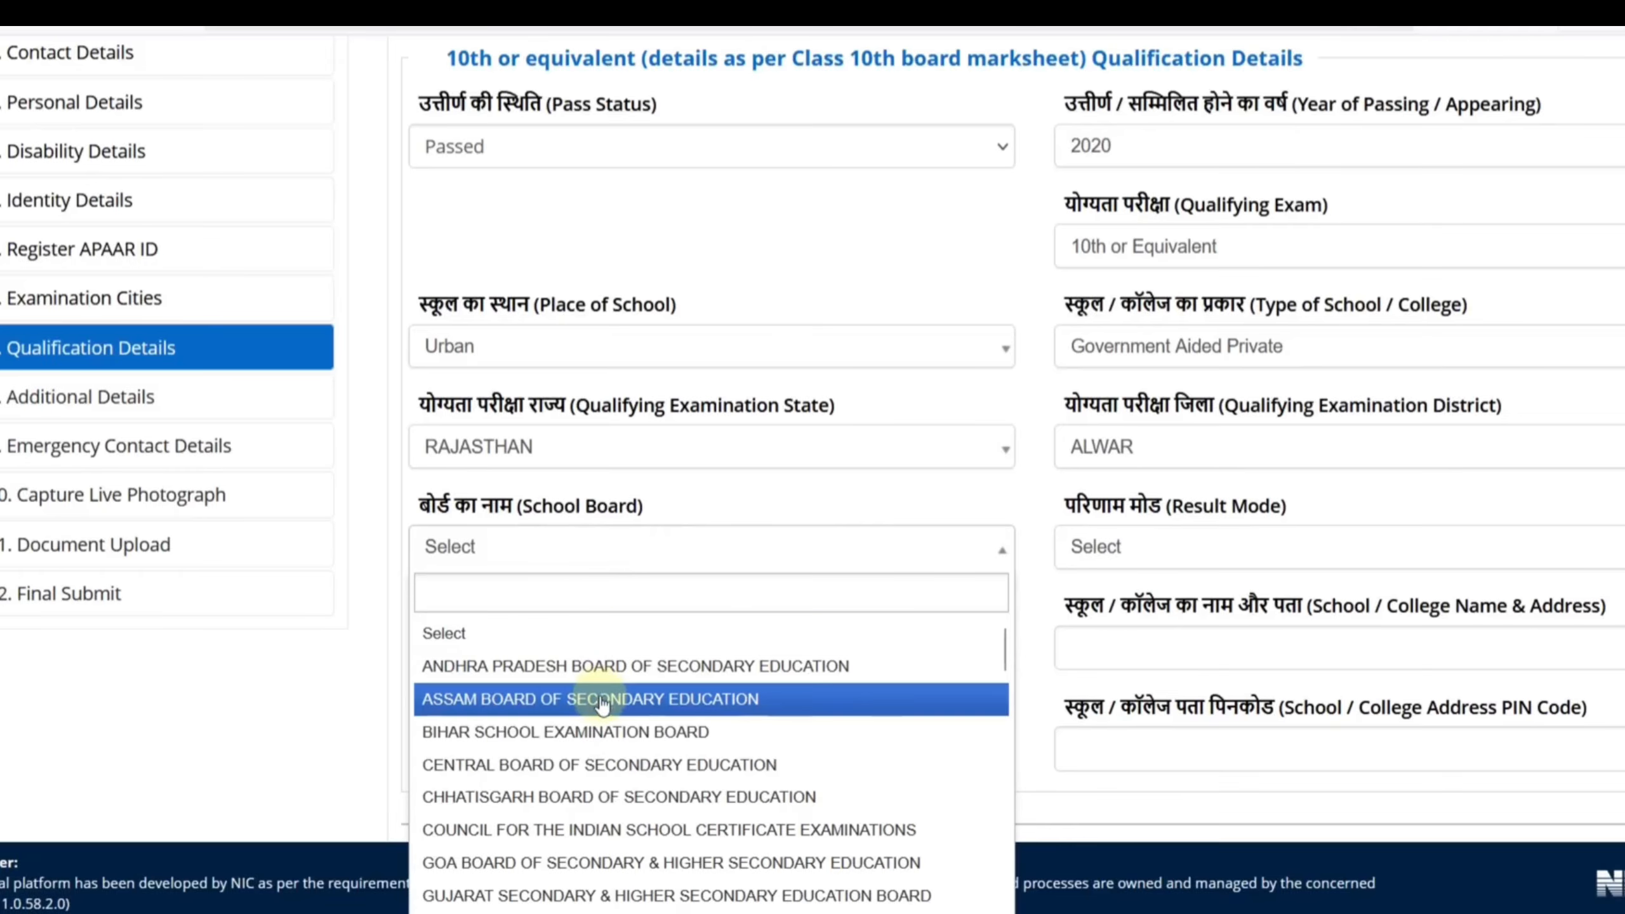
Choose Rajasthan Board of Secondary Education as the Class 10 school board
scroll(602, 707, down, 3)
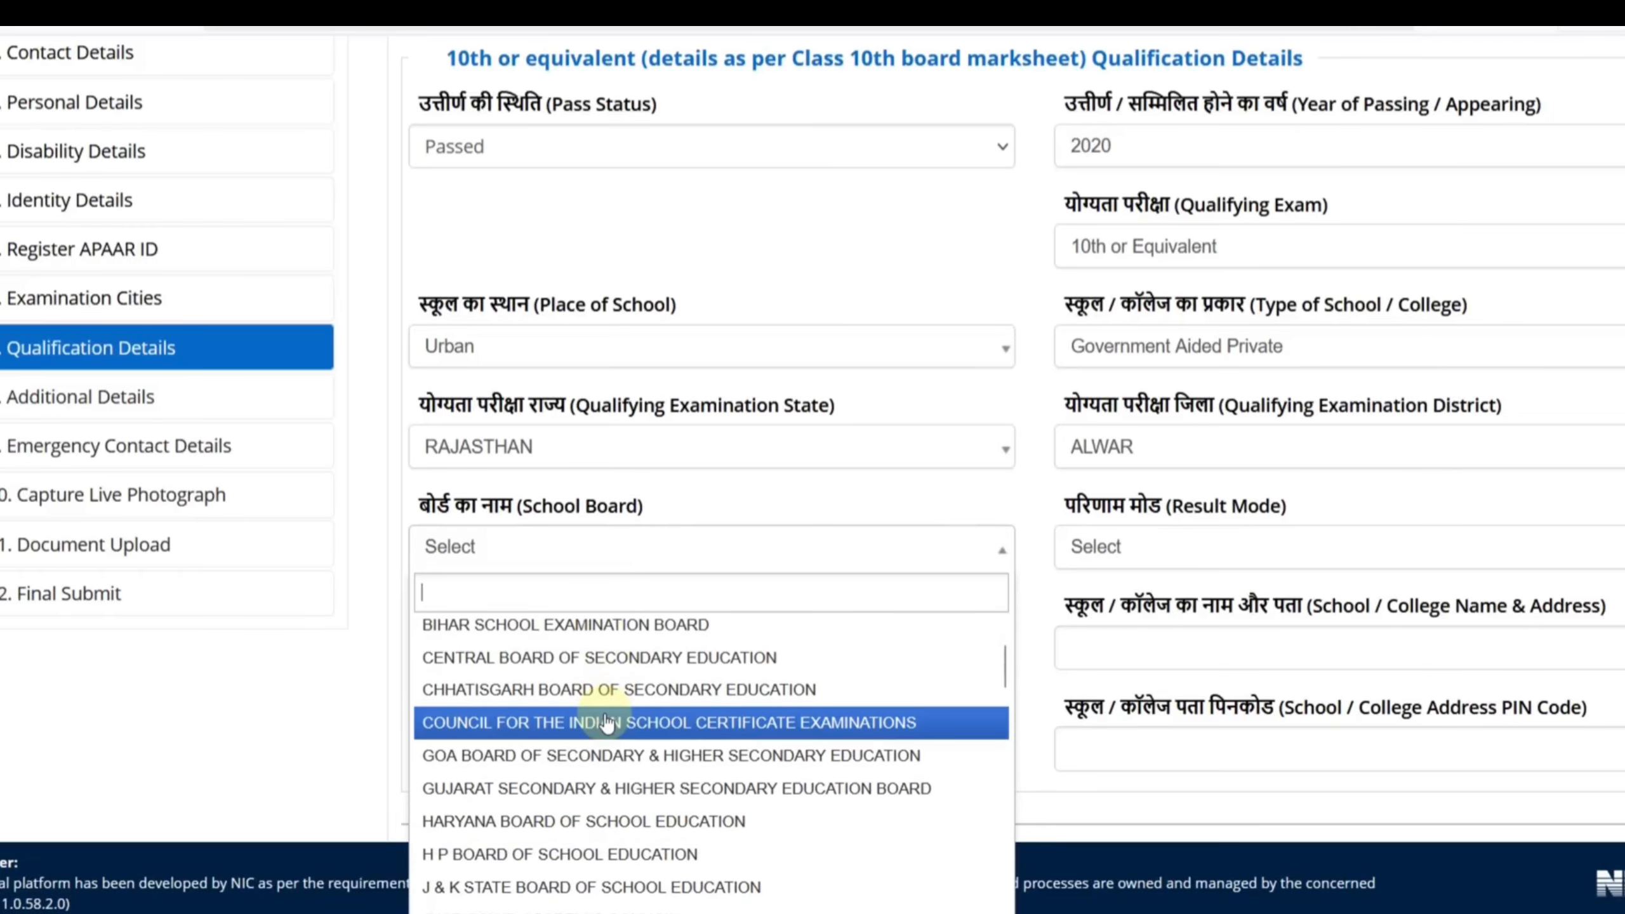
scroll(606, 721, down, 5)
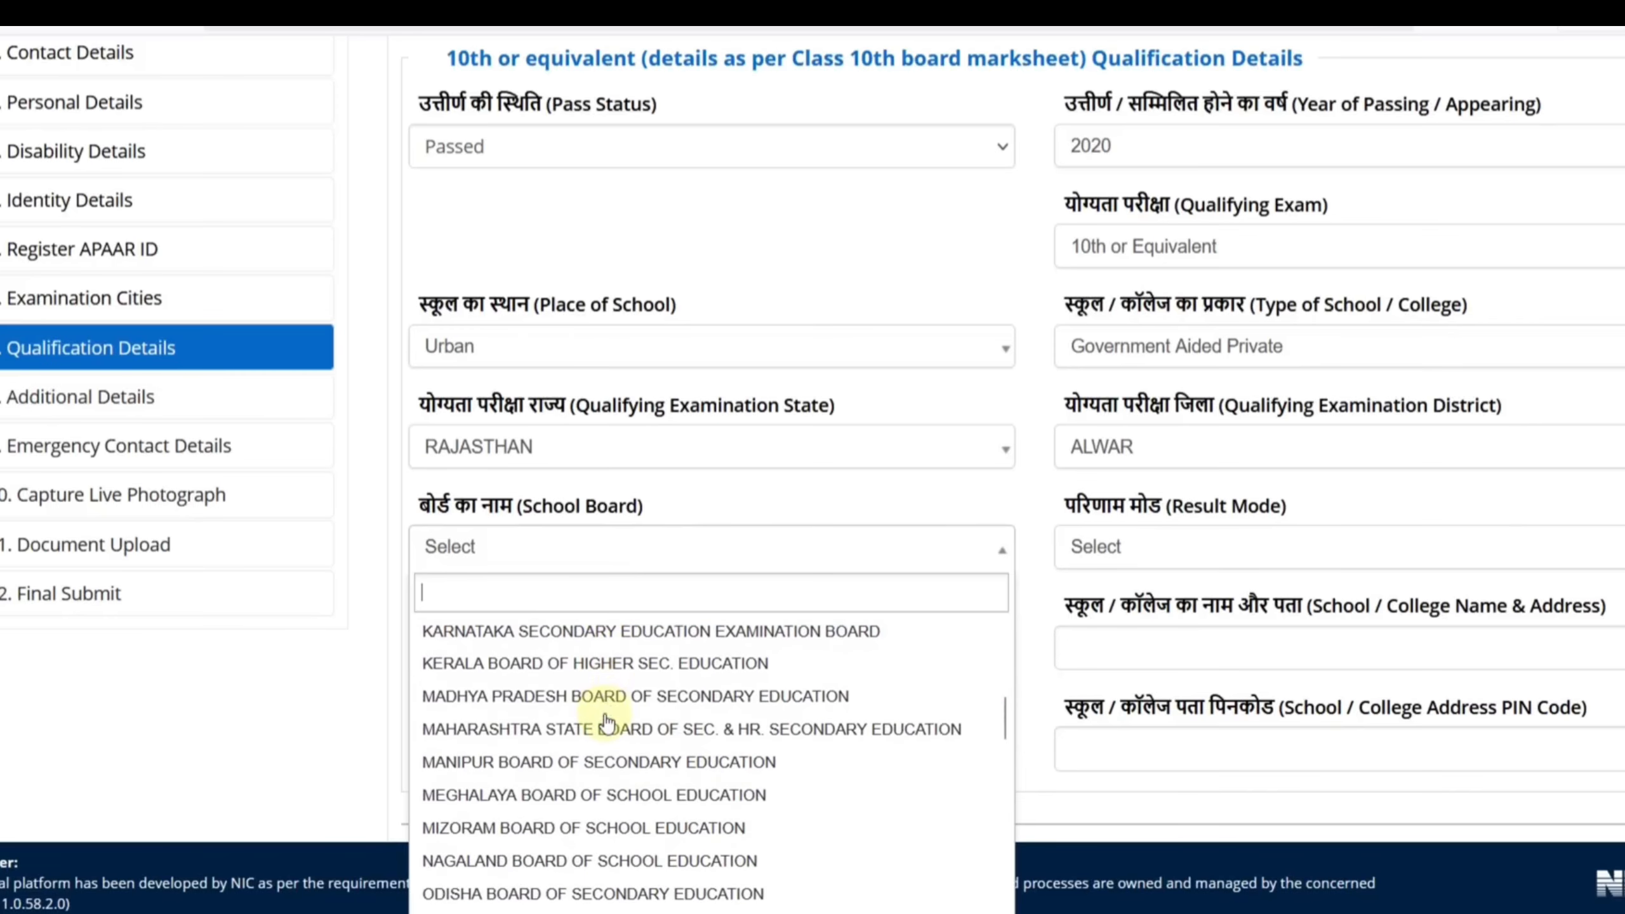
scroll(607, 722, down, 5)
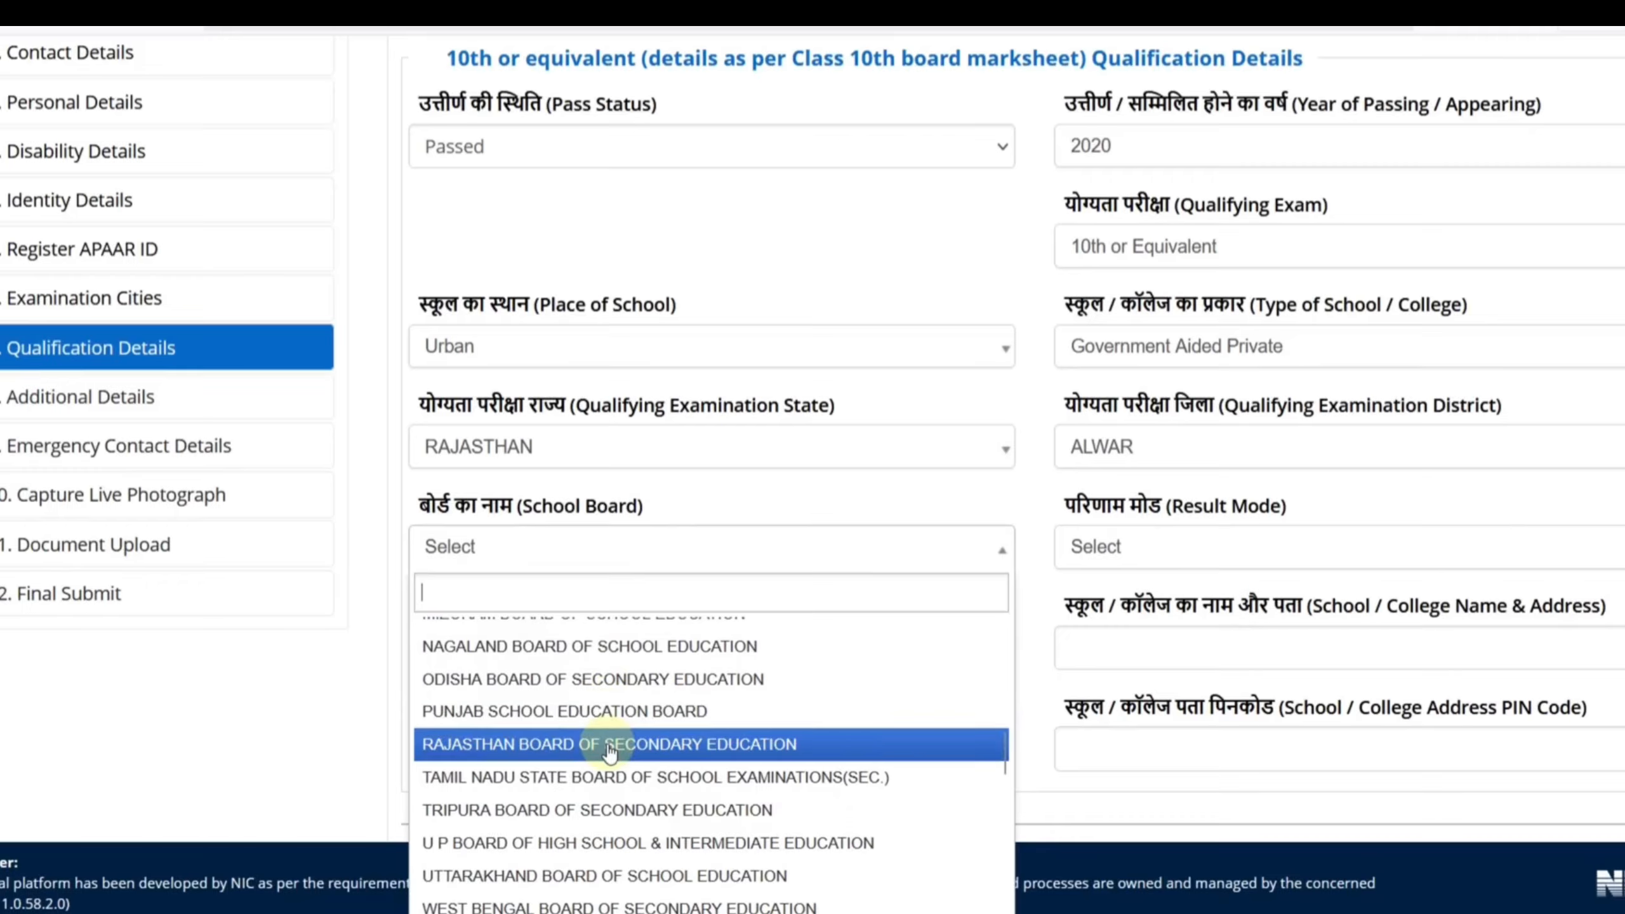
click(607, 746)
Set the Class 10 result mode to CGPA with a maximum grade point of 10
click(1107, 566)
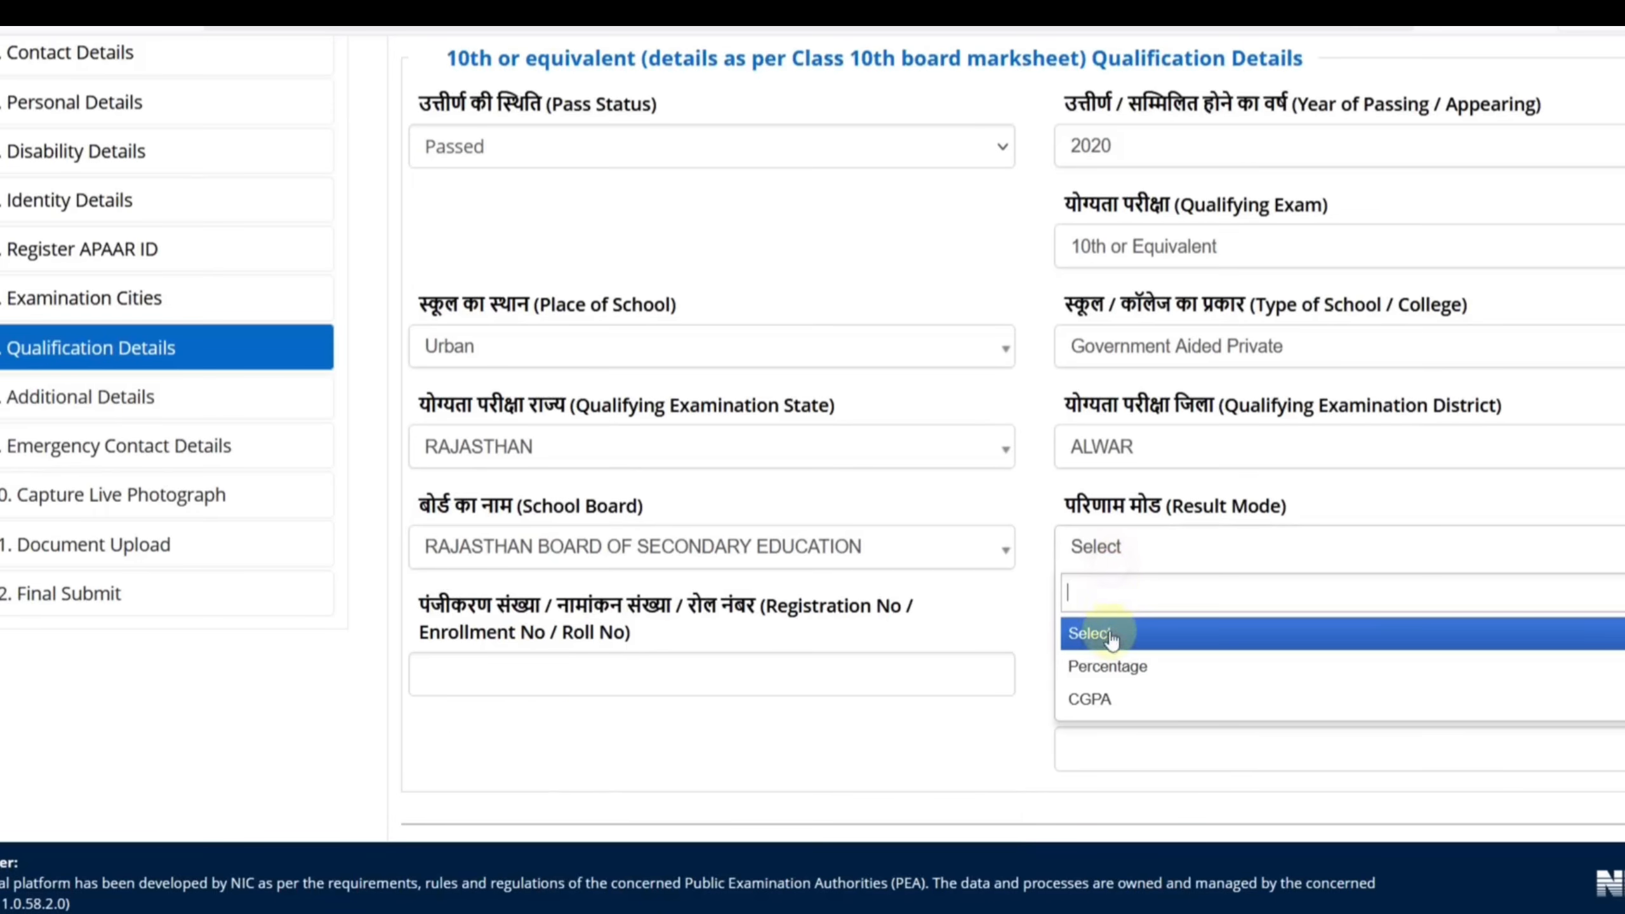
click(1091, 698)
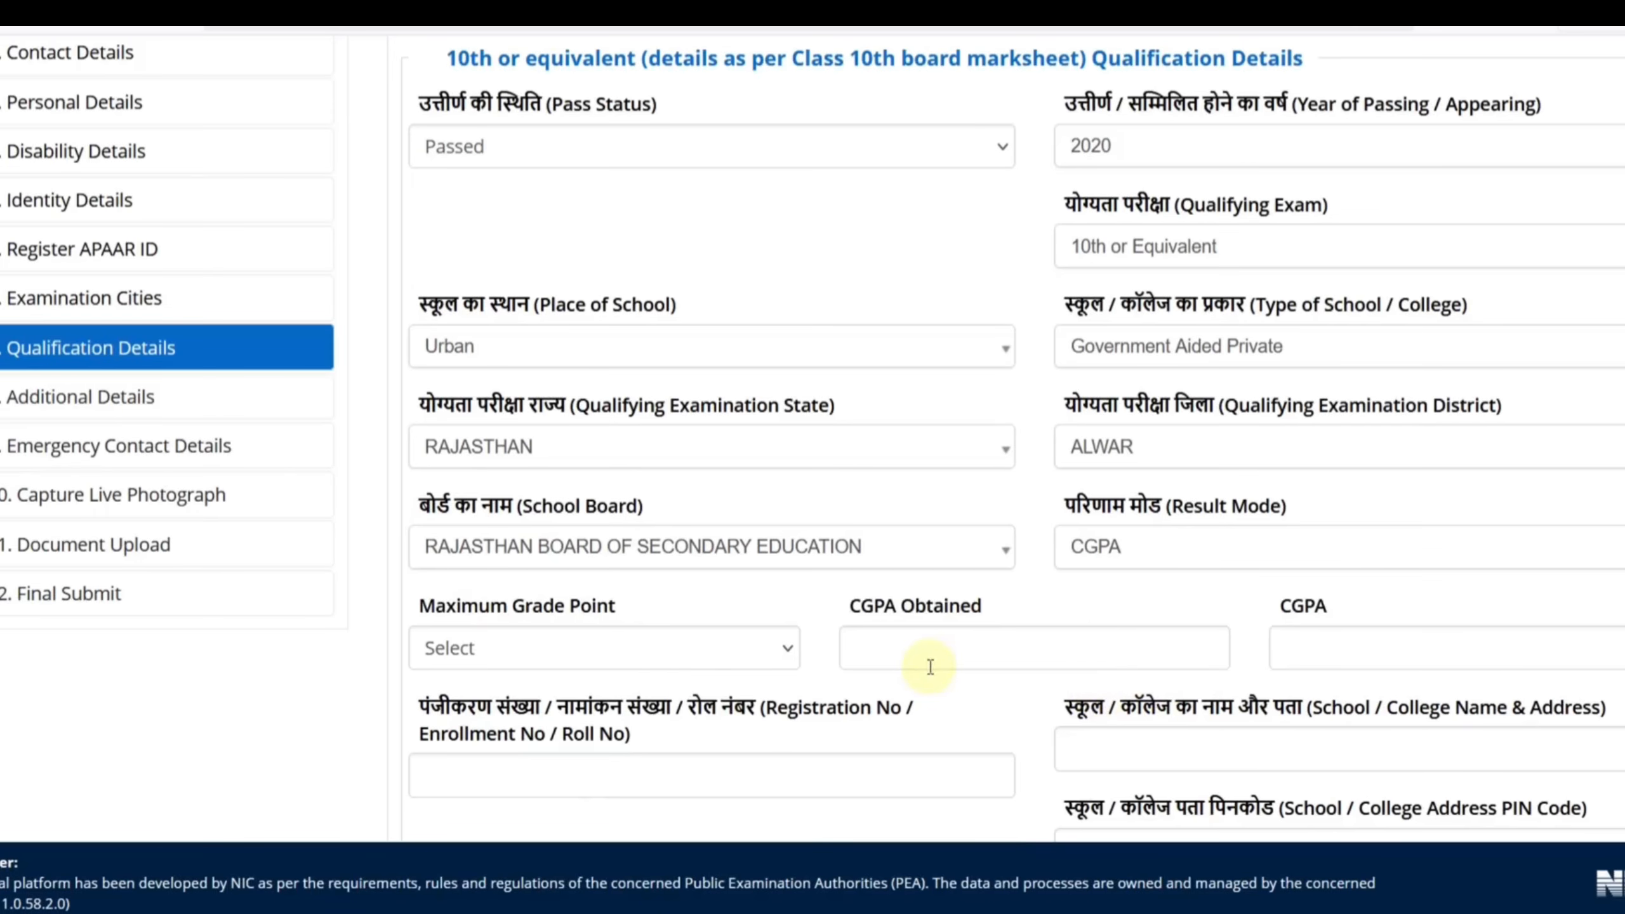
click(724, 652)
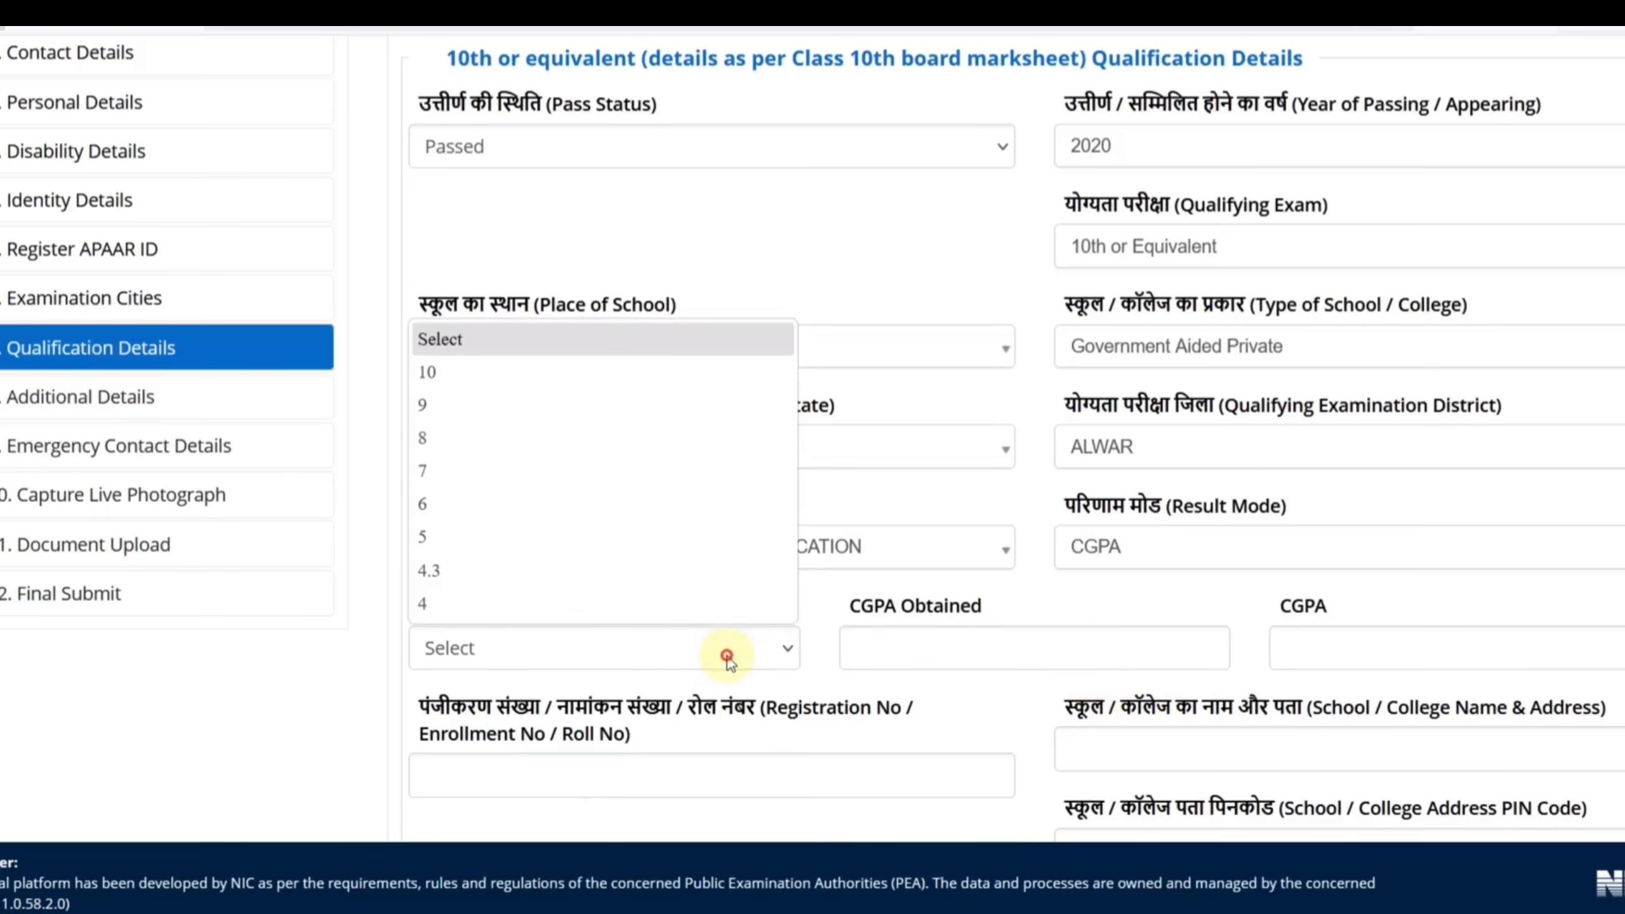
click(653, 376)
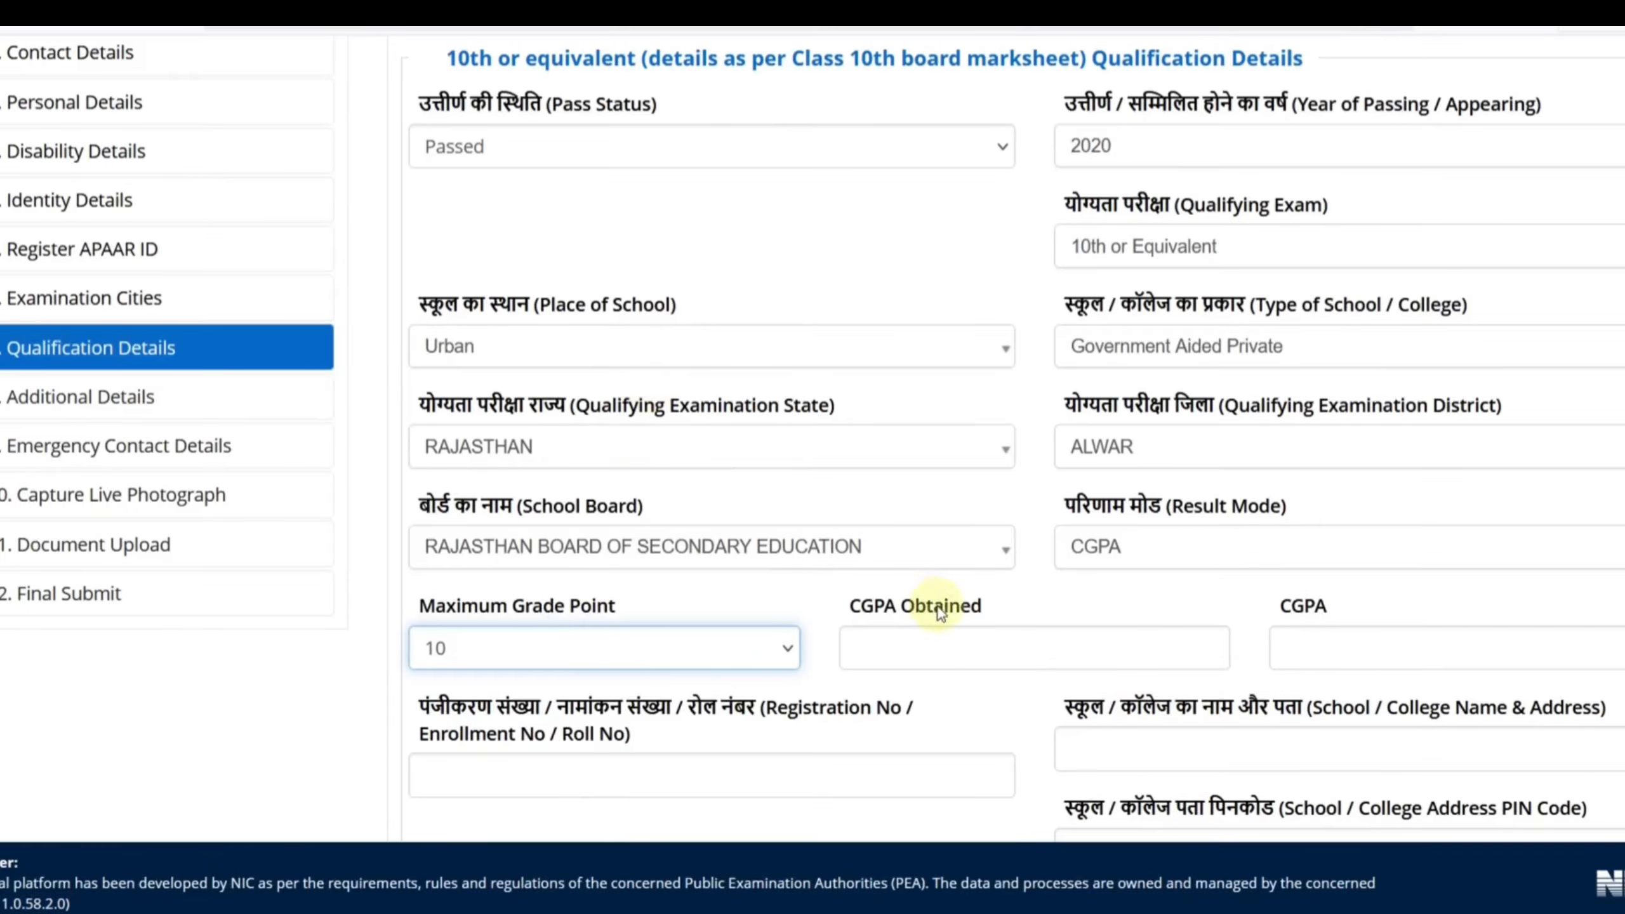
Set the Class 10 result mode to Percentage
click(1095, 561)
click(1107, 664)
scroll(990, 591, down, 2)
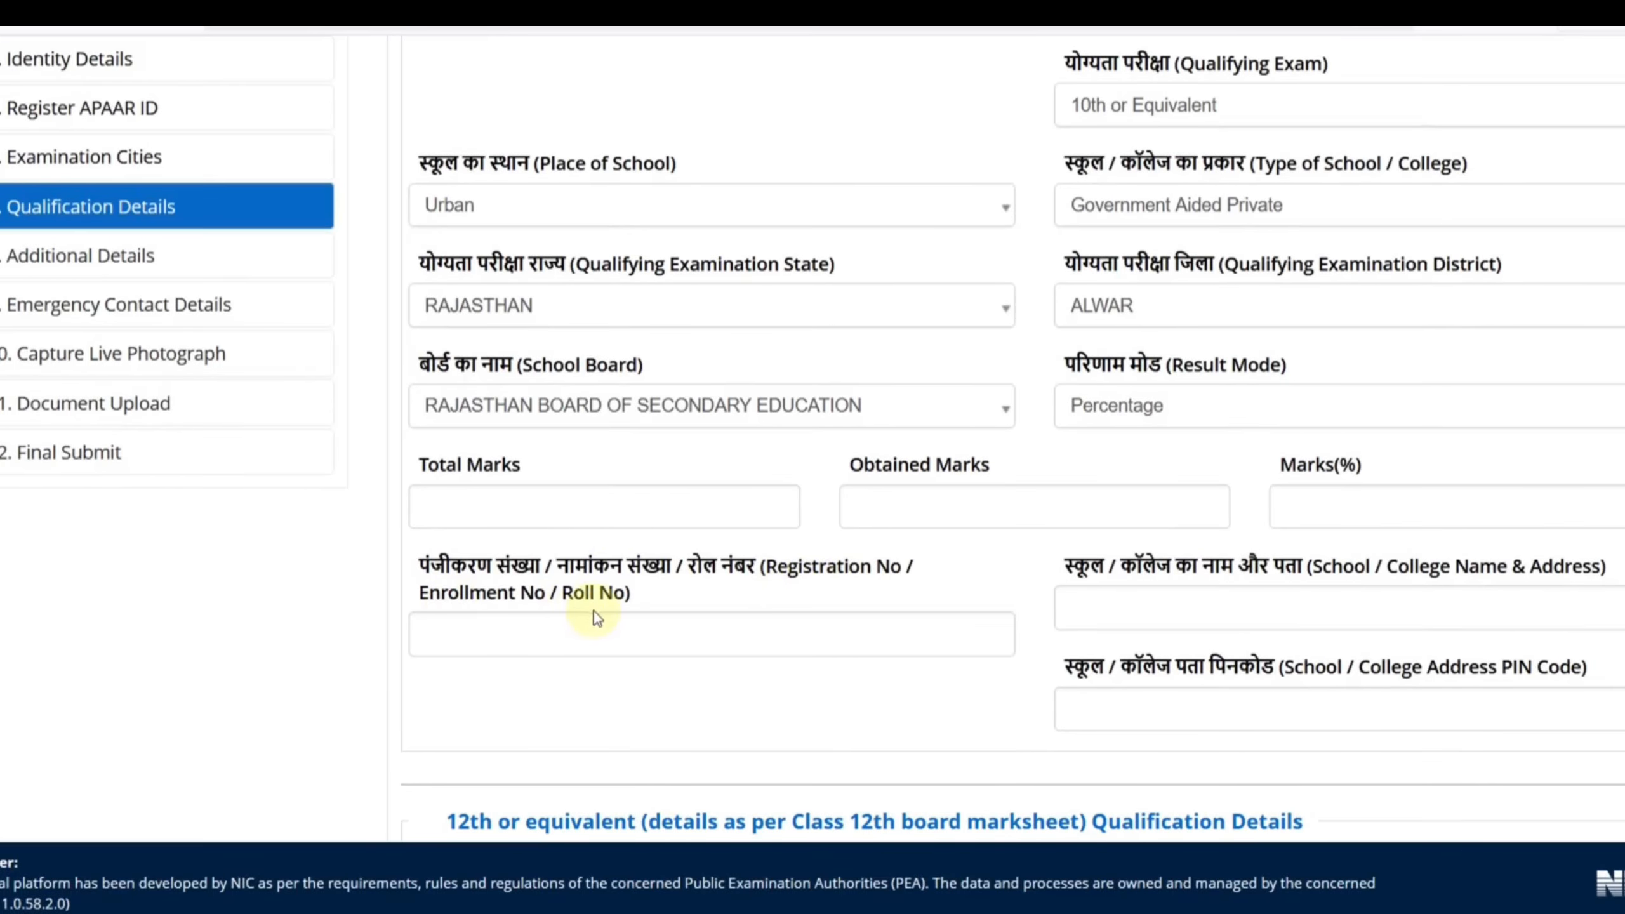
click(601, 634)
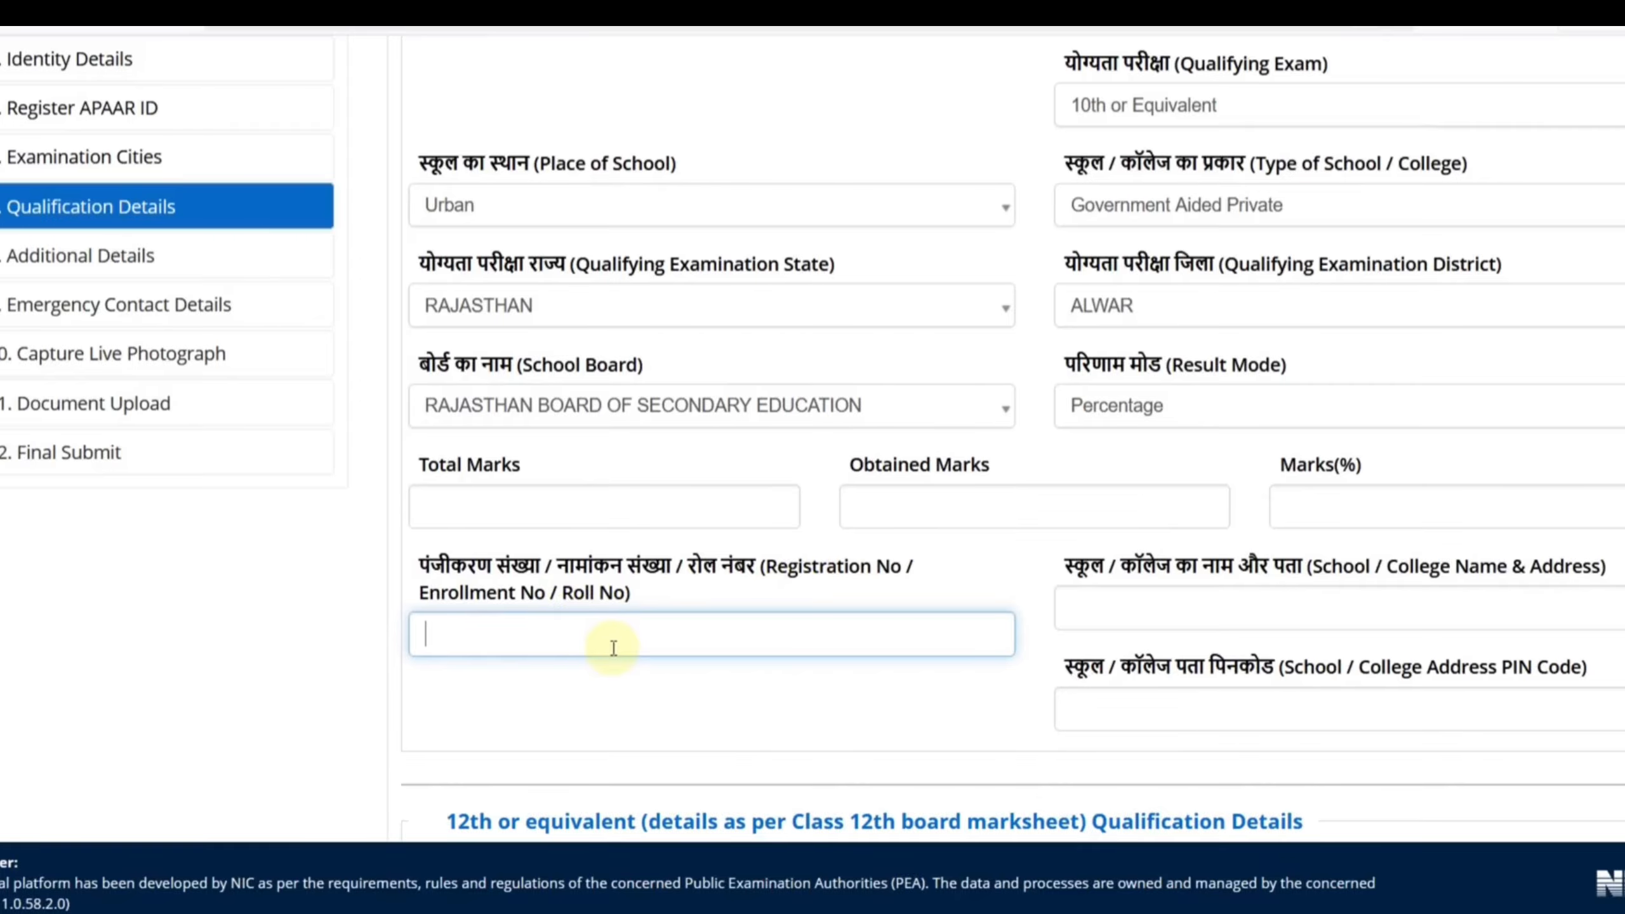
click(1132, 612)
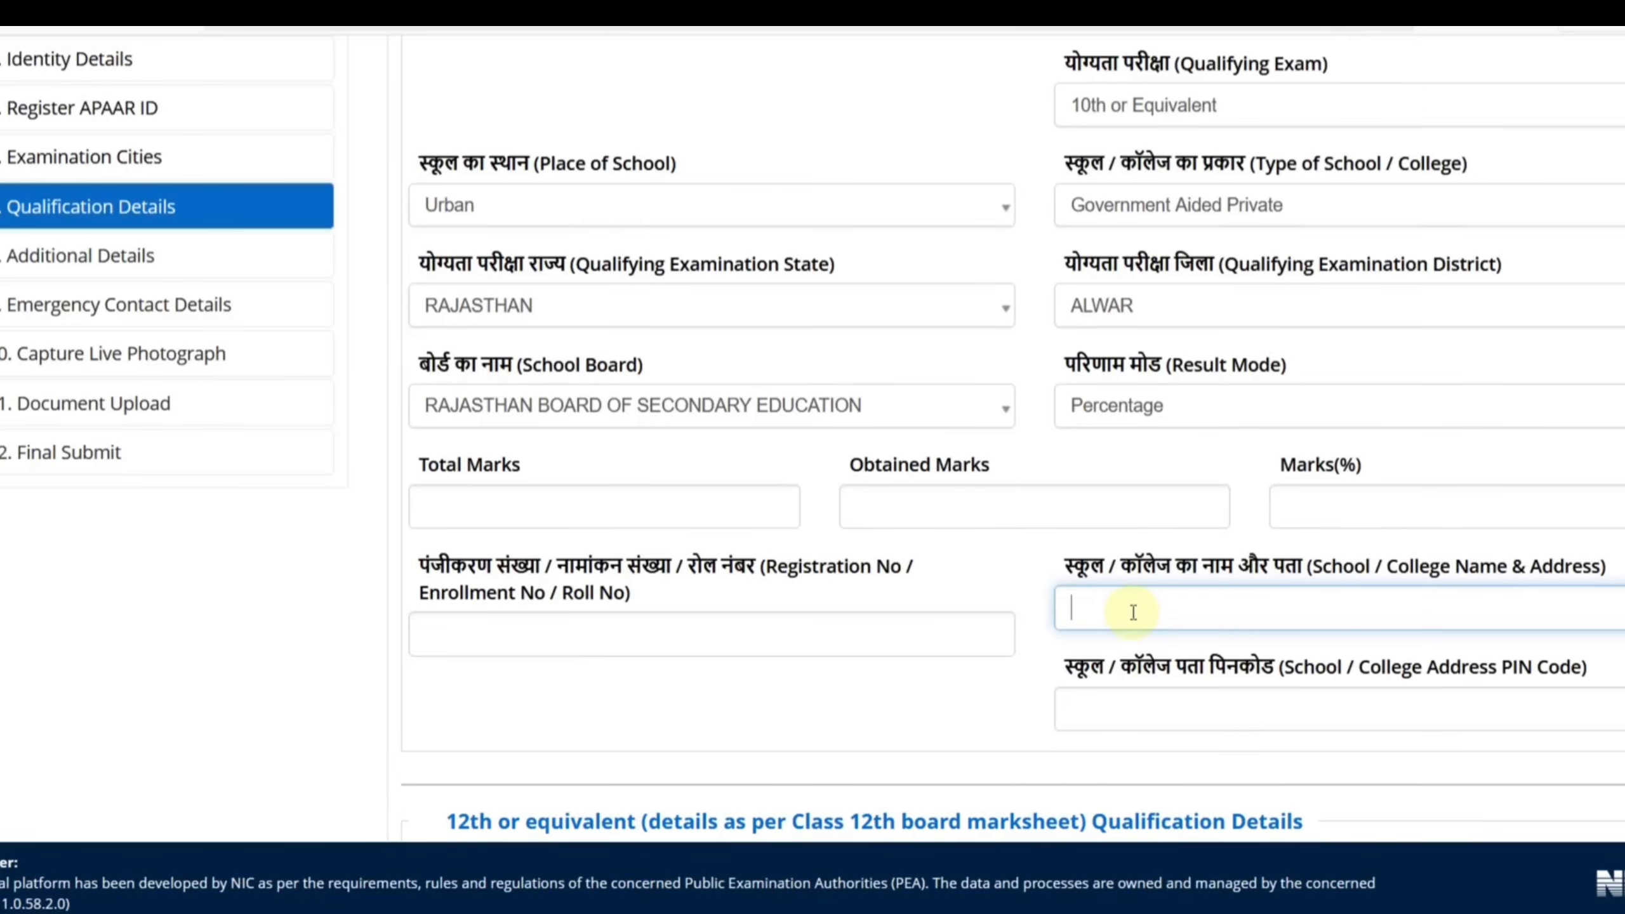
click(1200, 711)
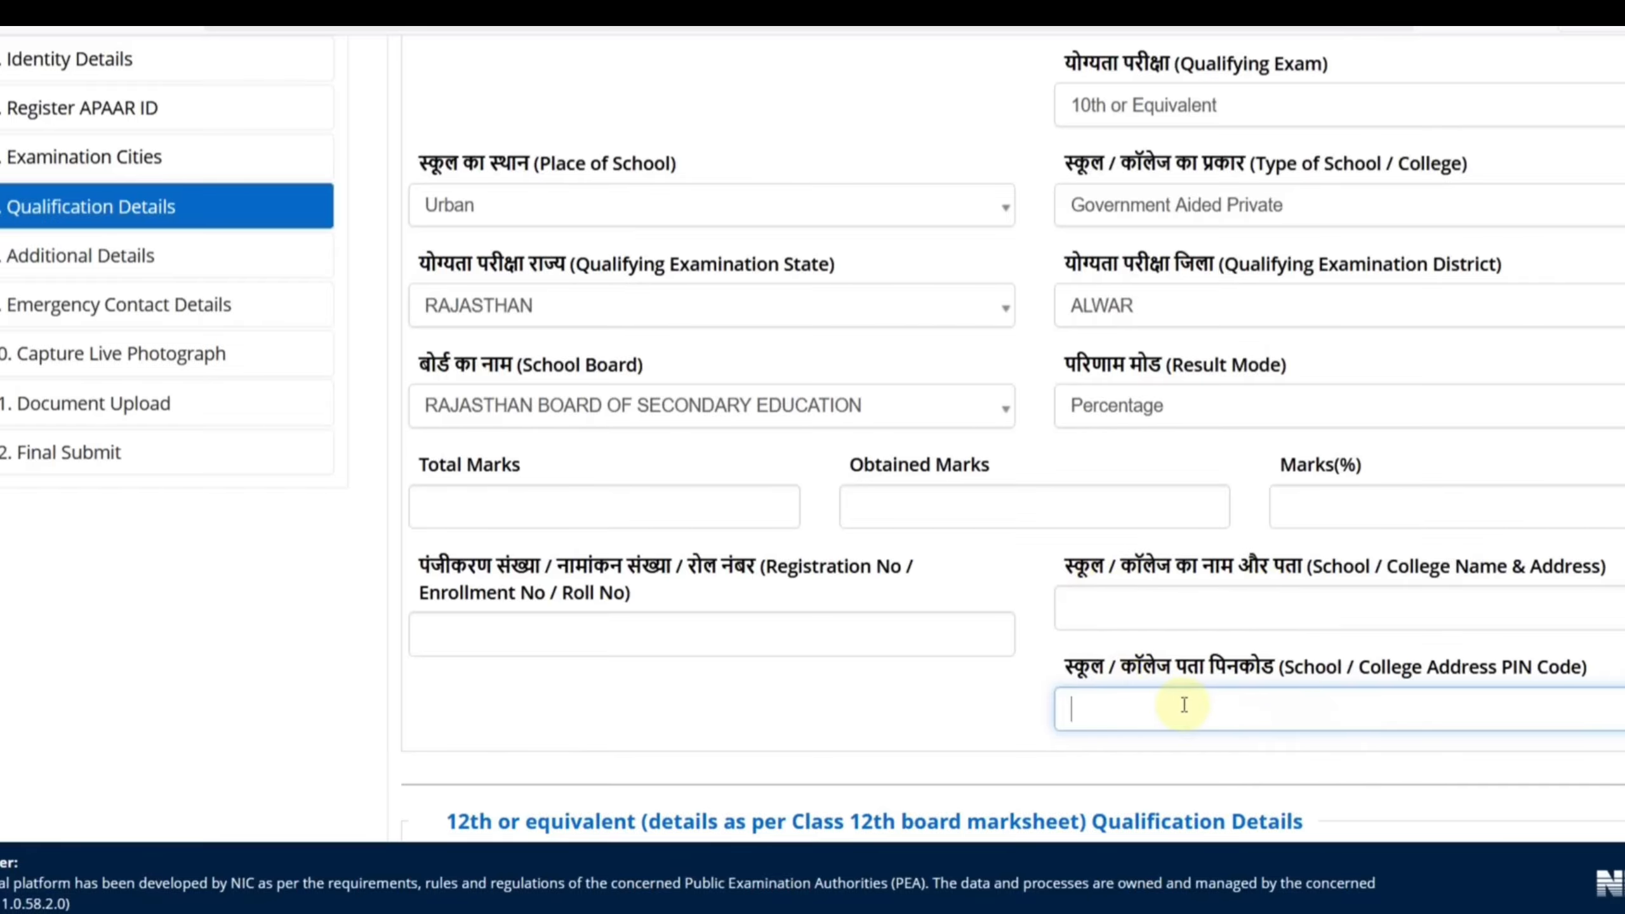
Set the Class 12 pass status to Appearing and the year of passing/appearing to 2026
scroll(833, 613, down, 8)
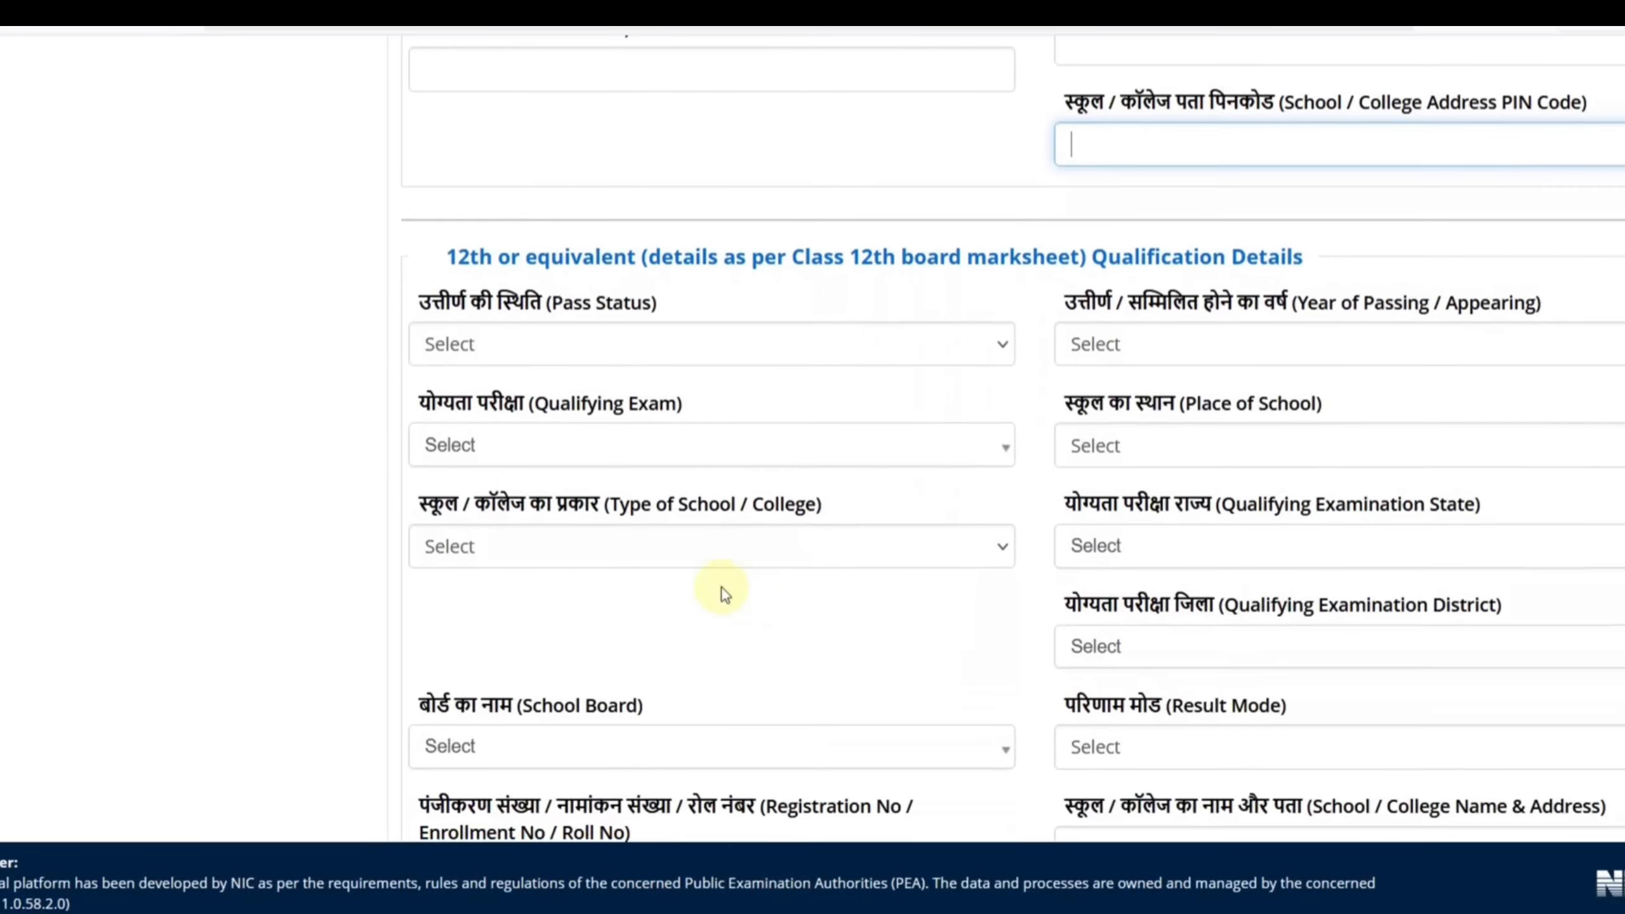
click(502, 349)
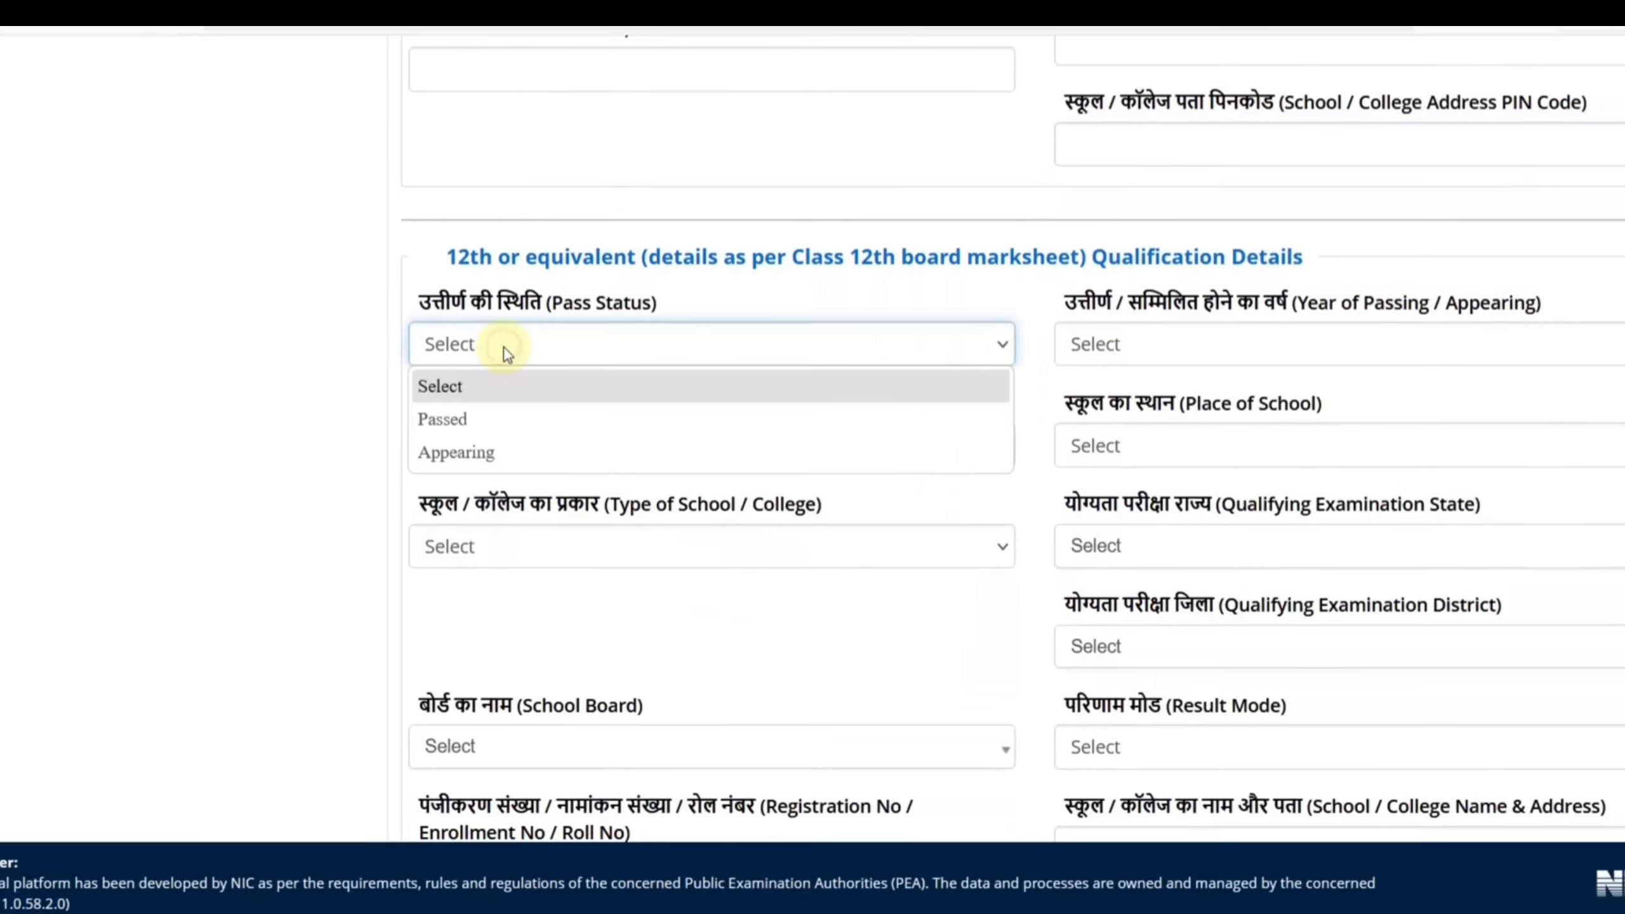
click(504, 448)
click(1145, 359)
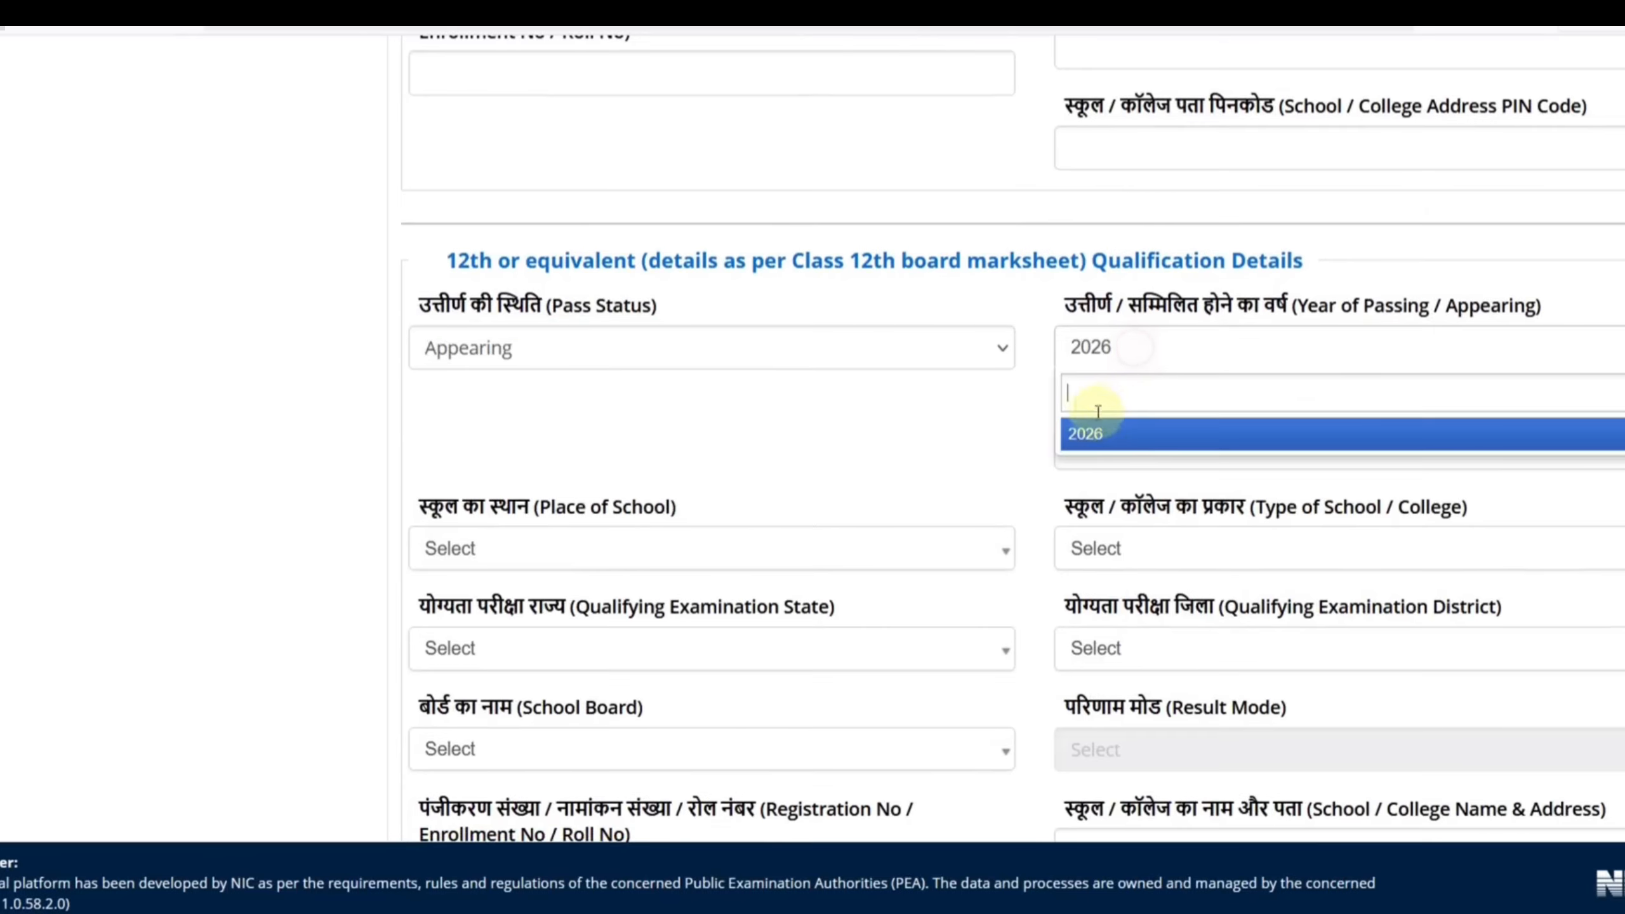
click(1117, 445)
scroll(890, 472, down, 4)
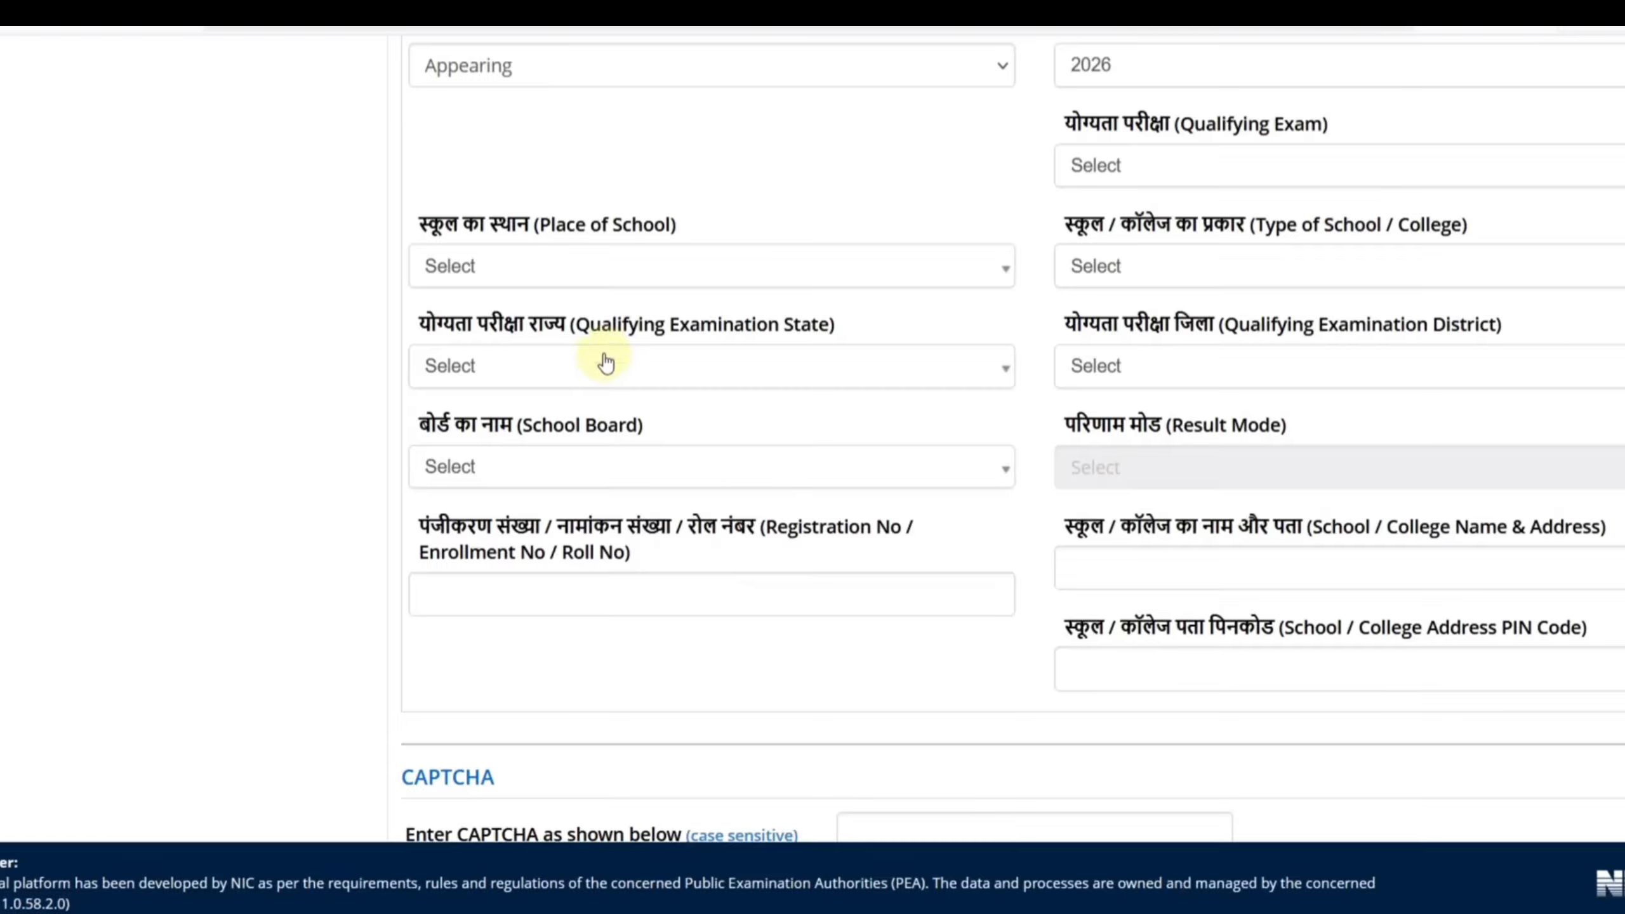
Change the Class 12 pass status to Passed and set the year of passing to 2024
click(580, 276)
click(320, 436)
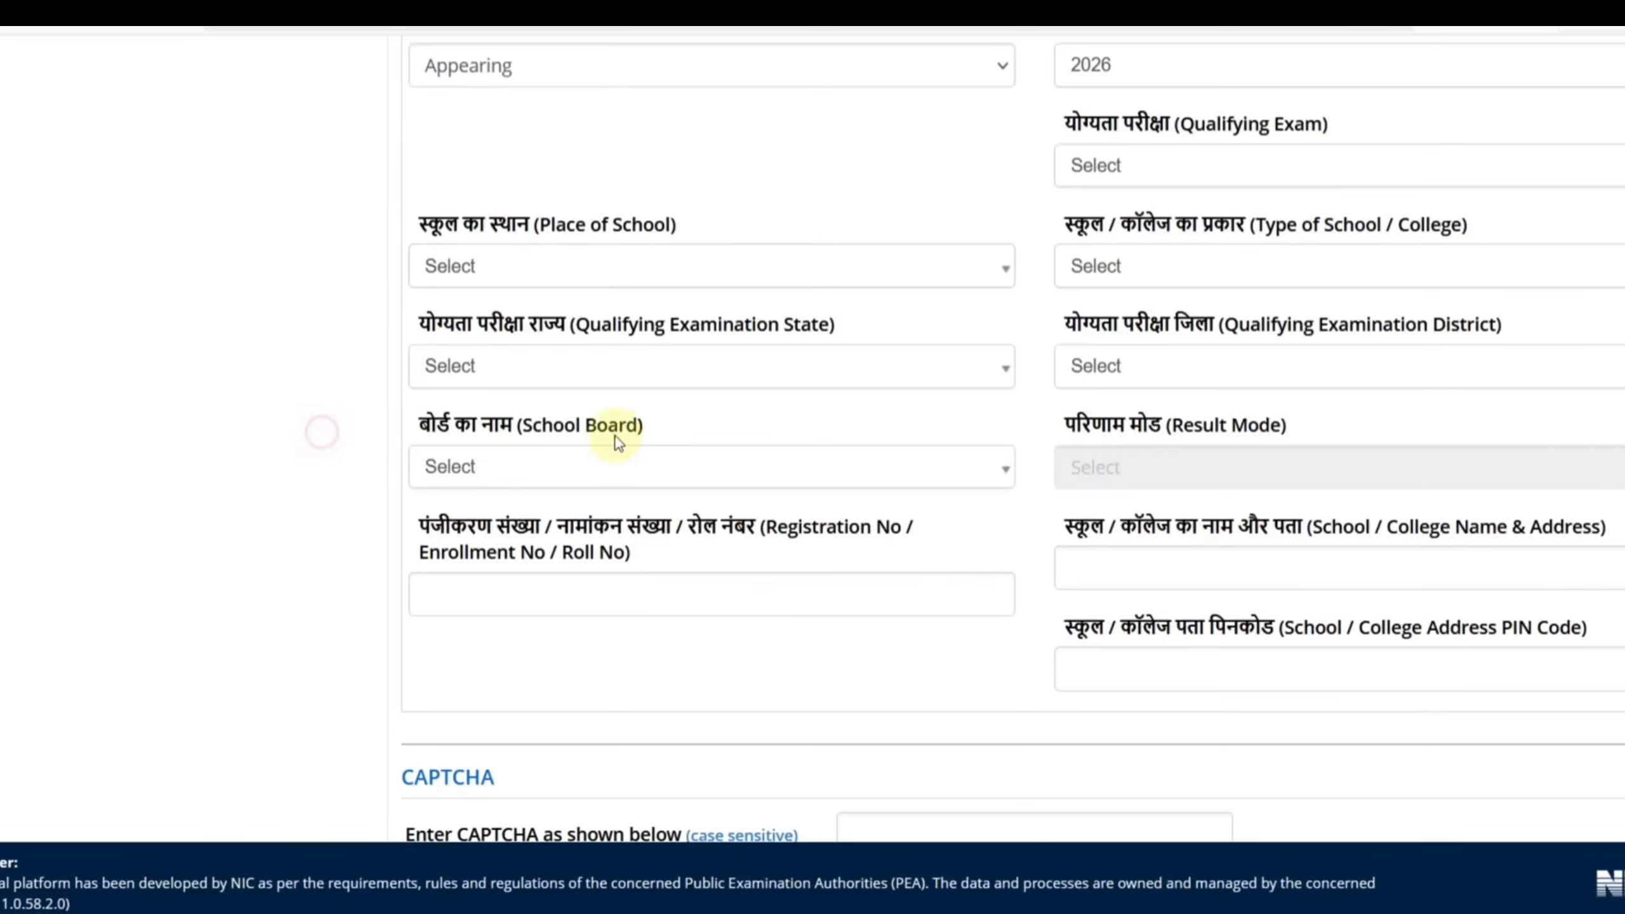
scroll(617, 439, up, 2)
click(535, 208)
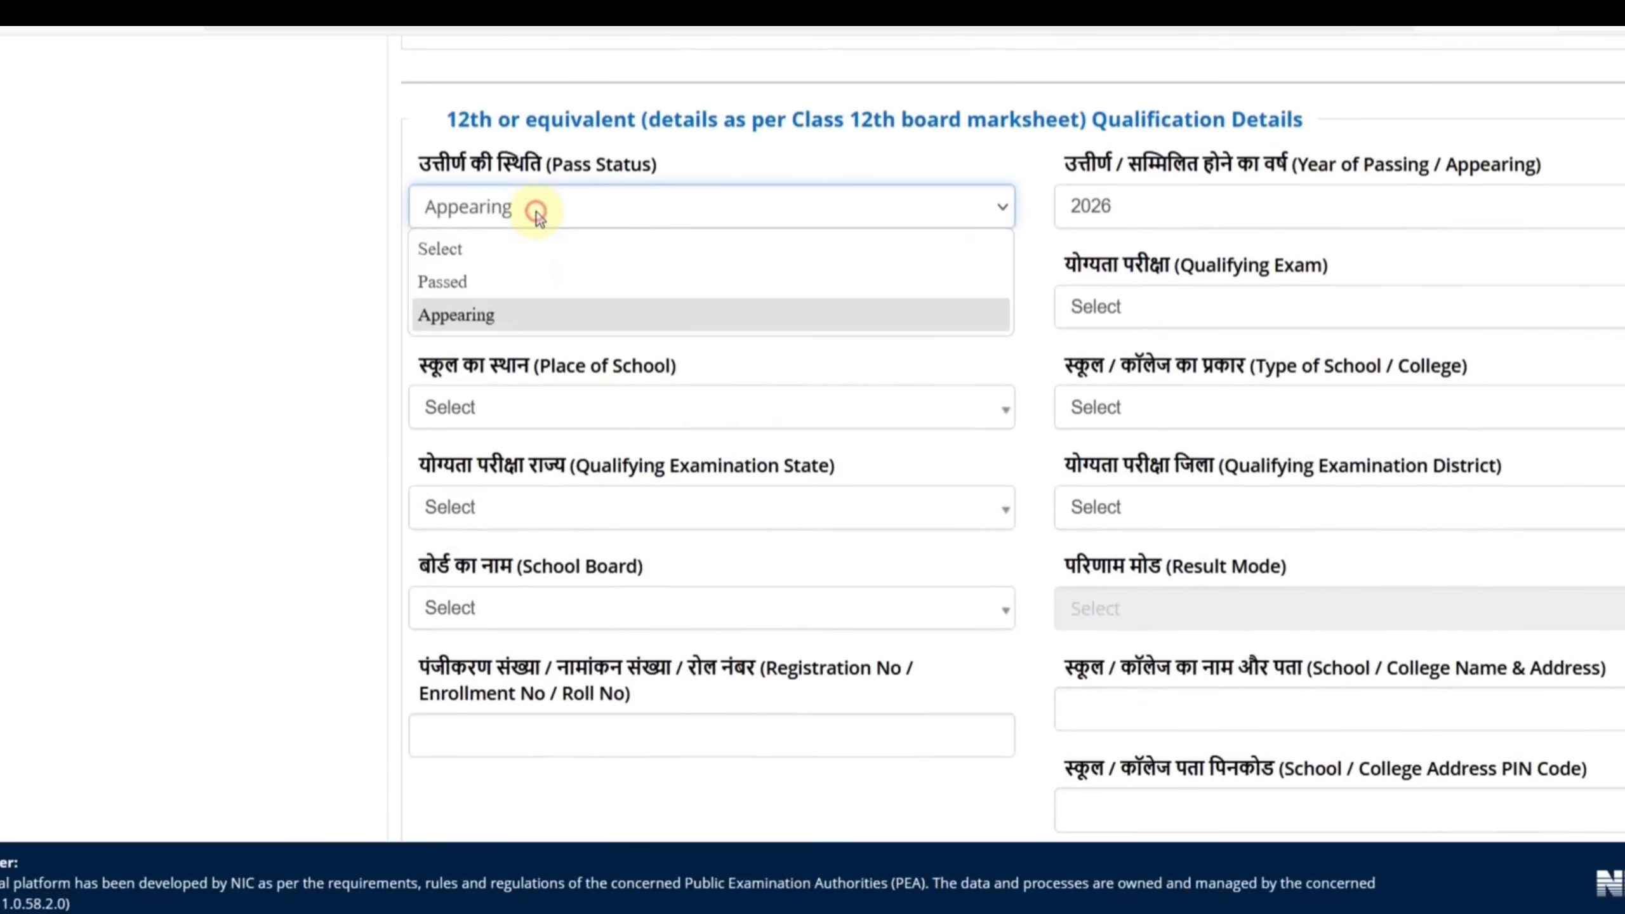
click(493, 292)
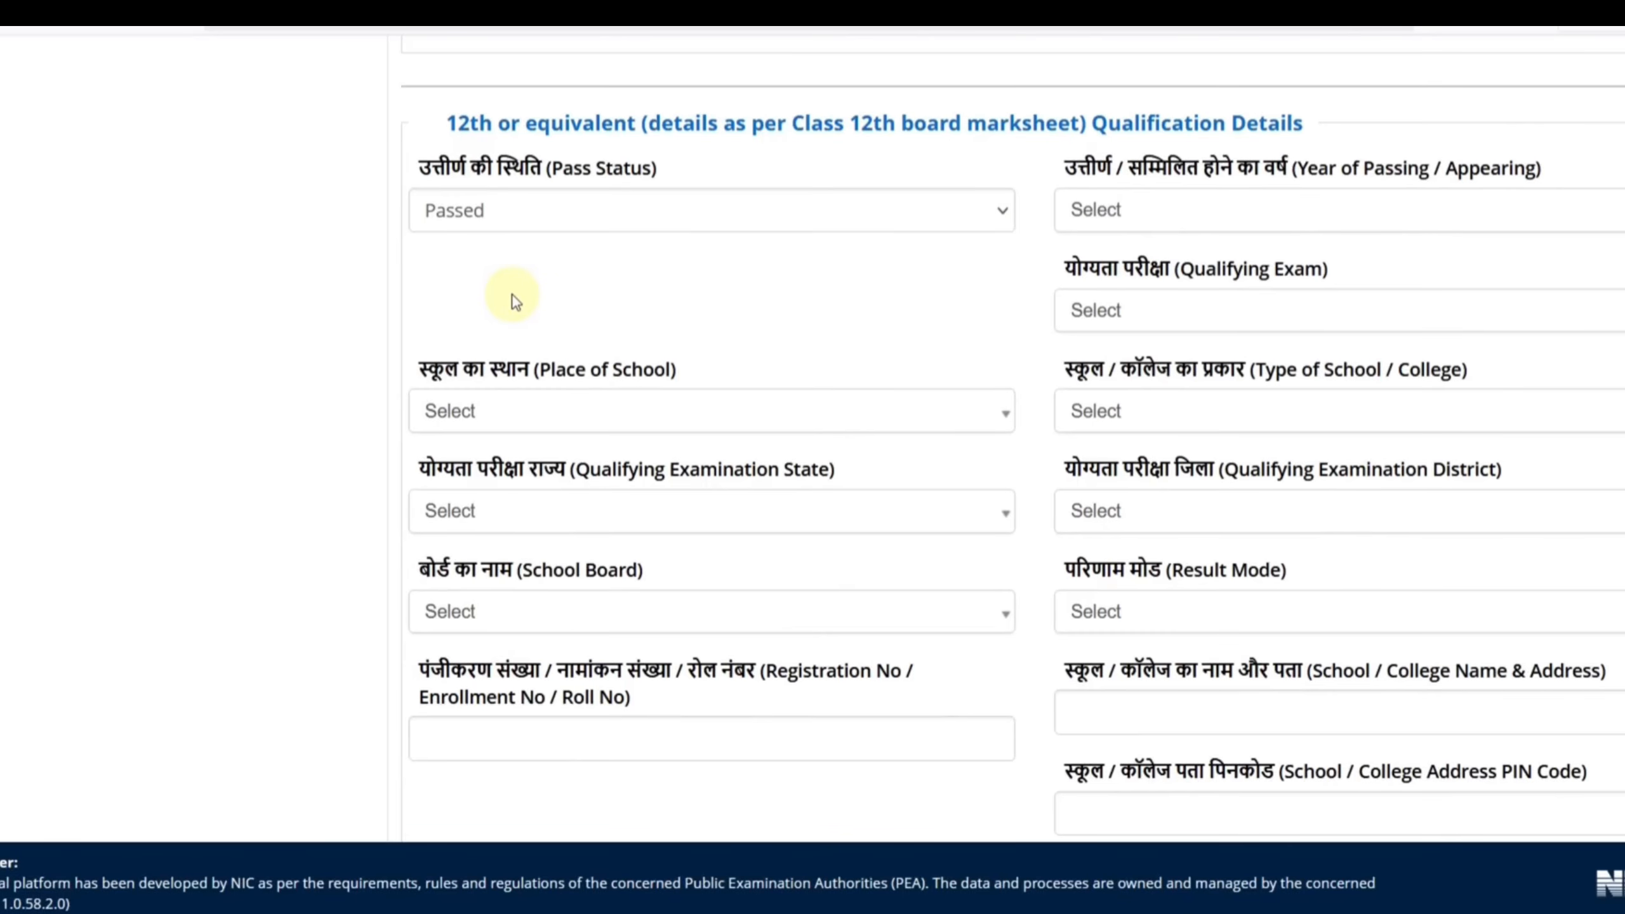
click(1121, 210)
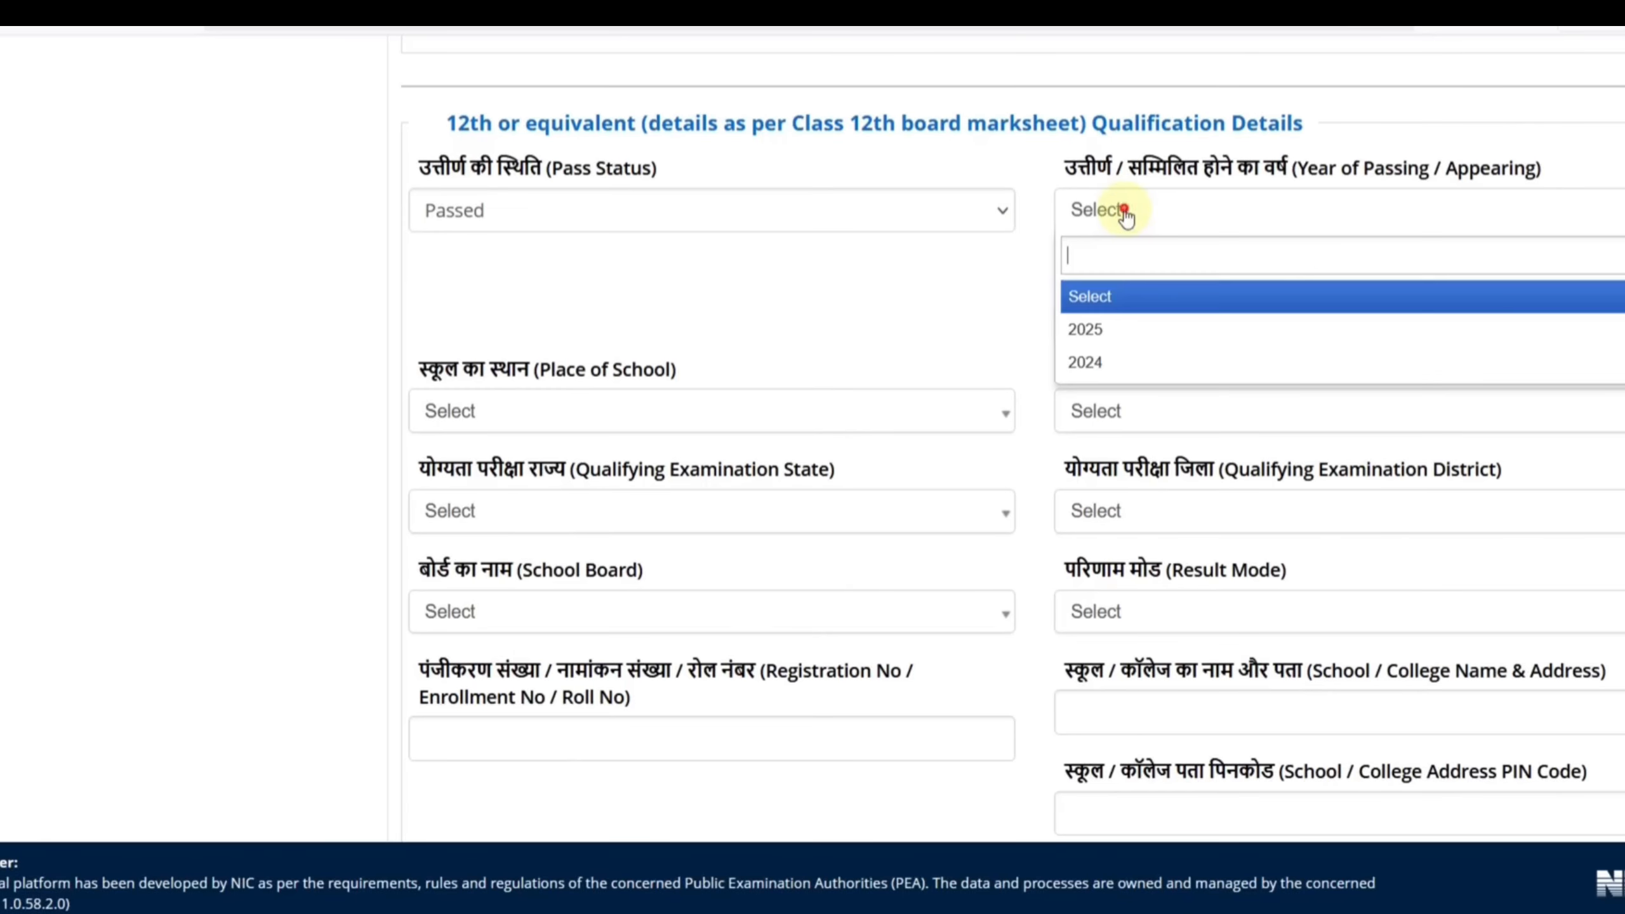
click(1118, 365)
Review the Class 12 qualifying exam options and choose the final examination of the 10+2 system conducted by a recognized central/state board
click(1149, 332)
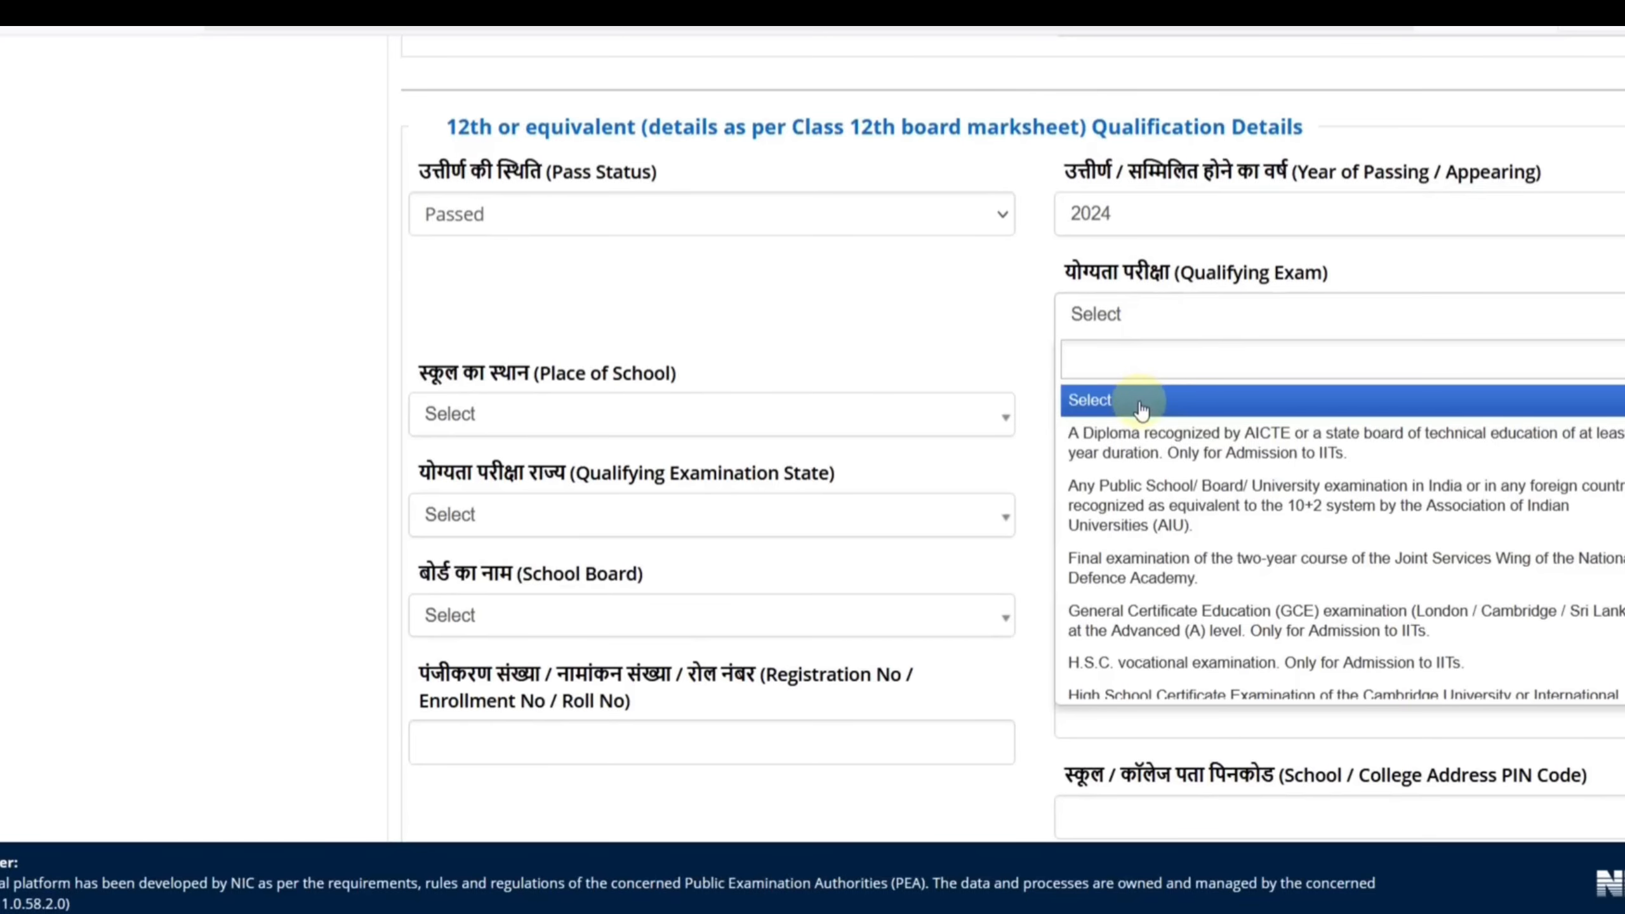
scroll(1212, 537, down, 2)
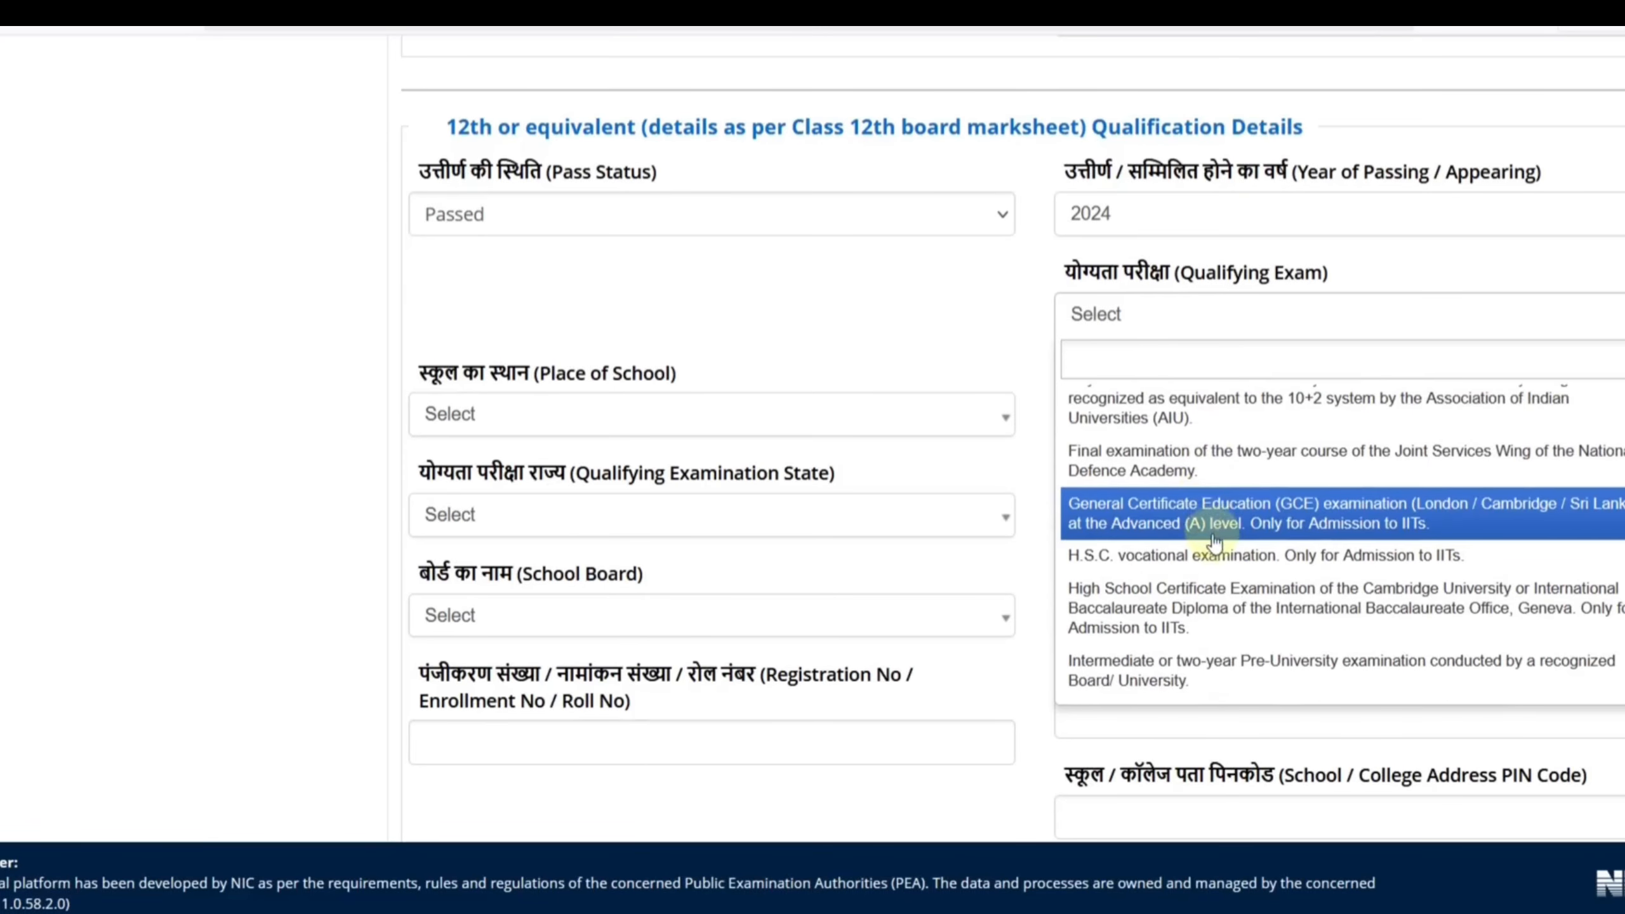
scroll(1223, 557, down, 3)
scroll(1283, 618, up, 4)
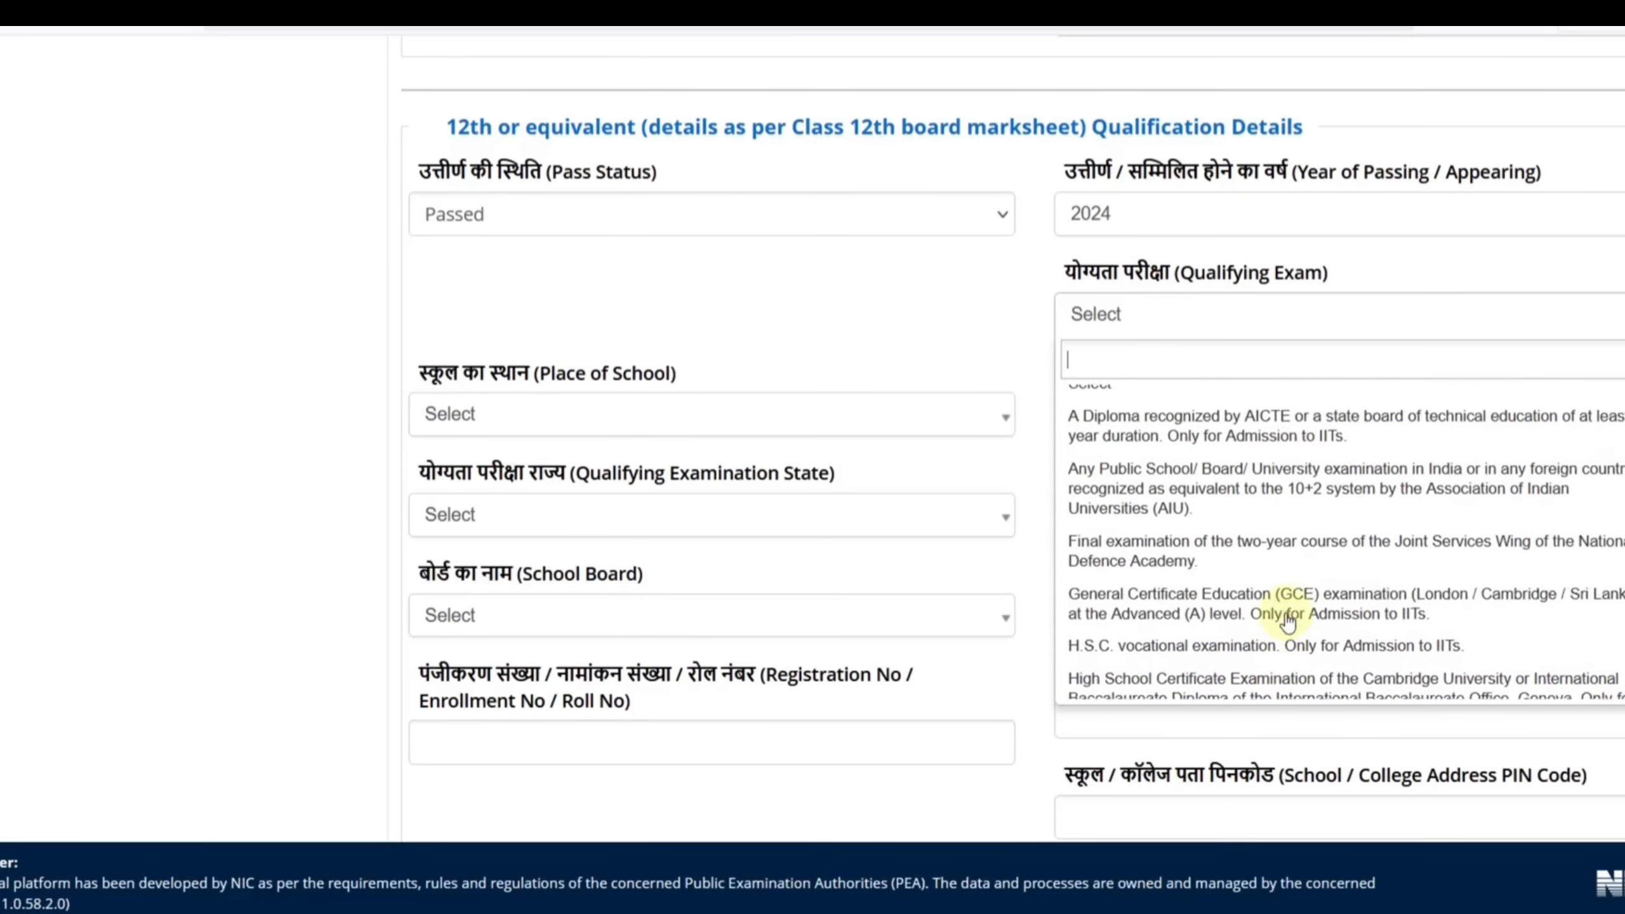
scroll(1288, 619, up, 1)
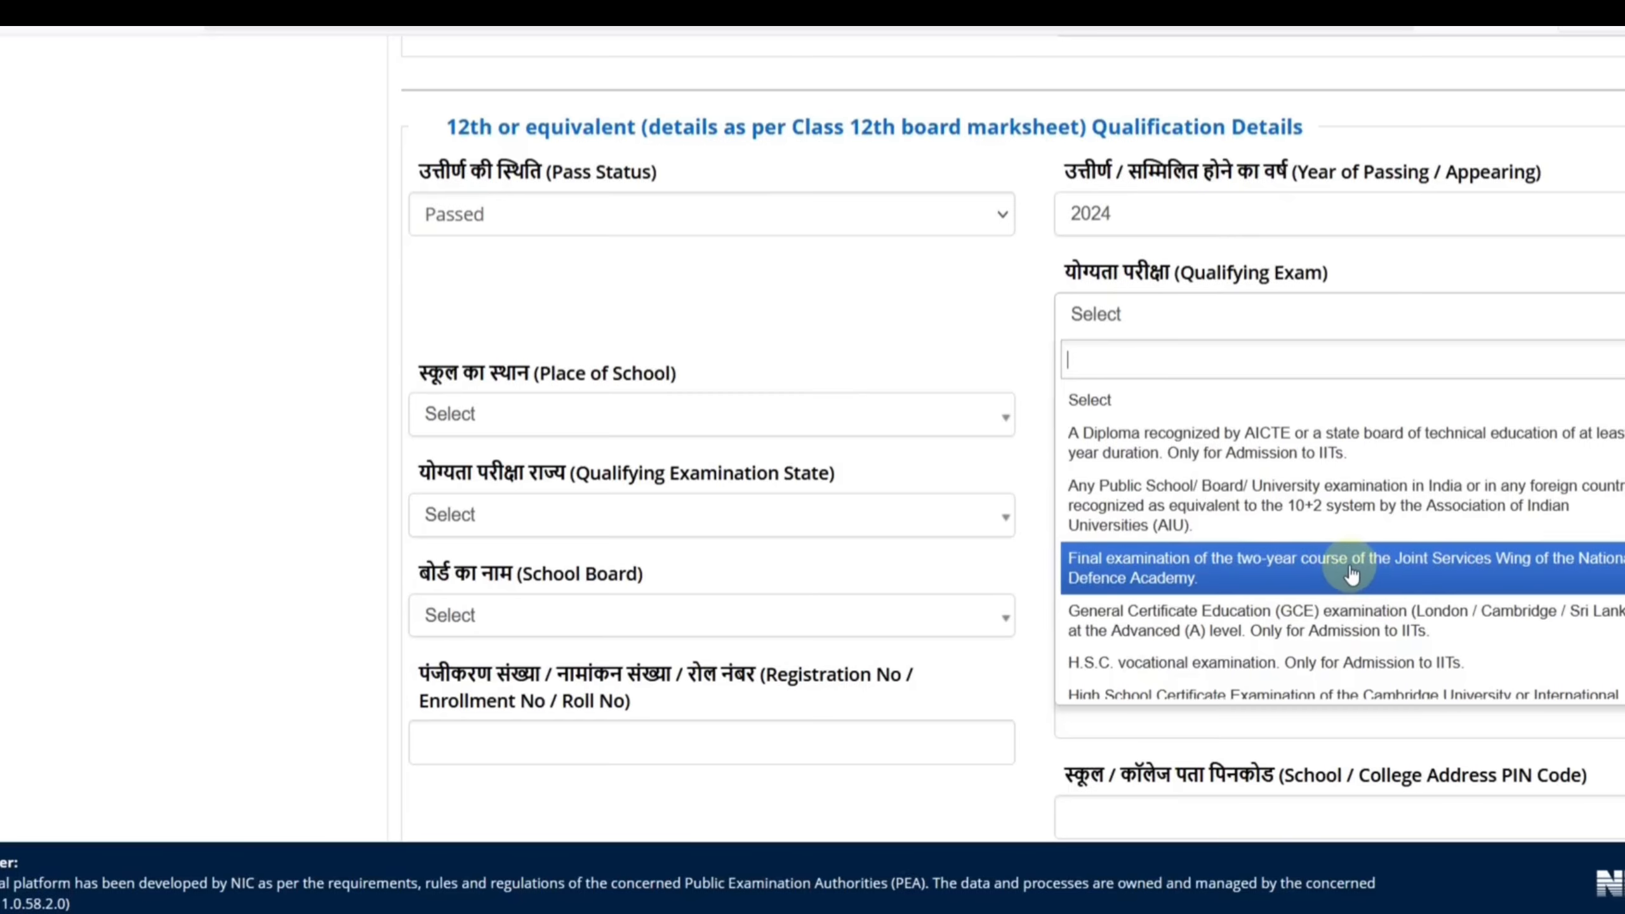
scroll(1351, 572, down, 2)
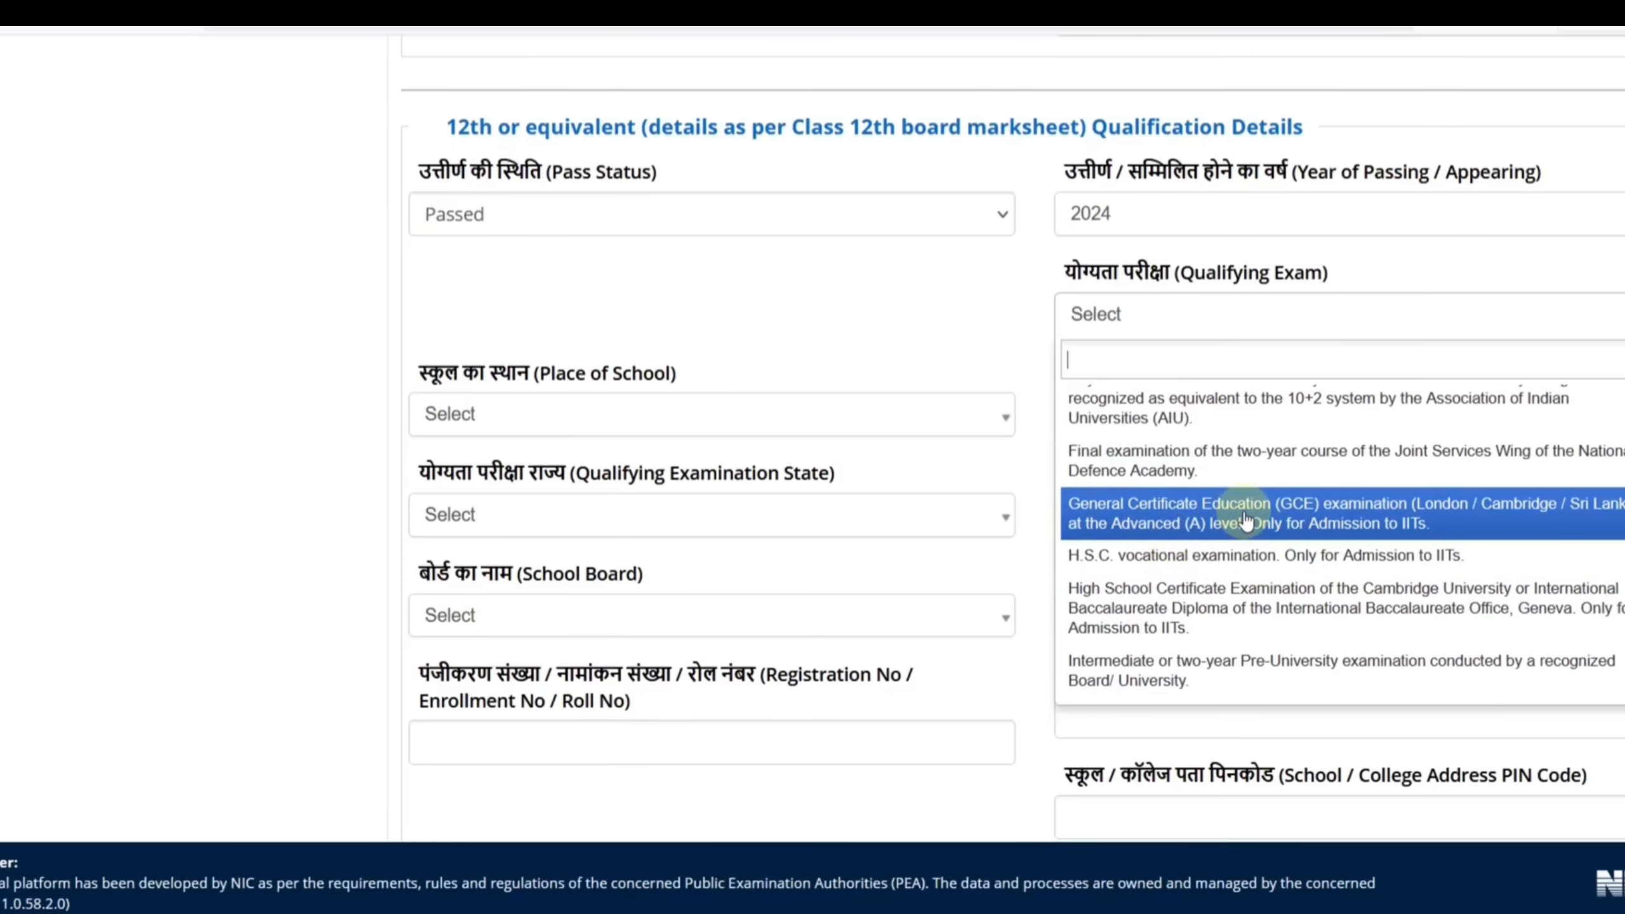
scroll(1244, 520, down, 2)
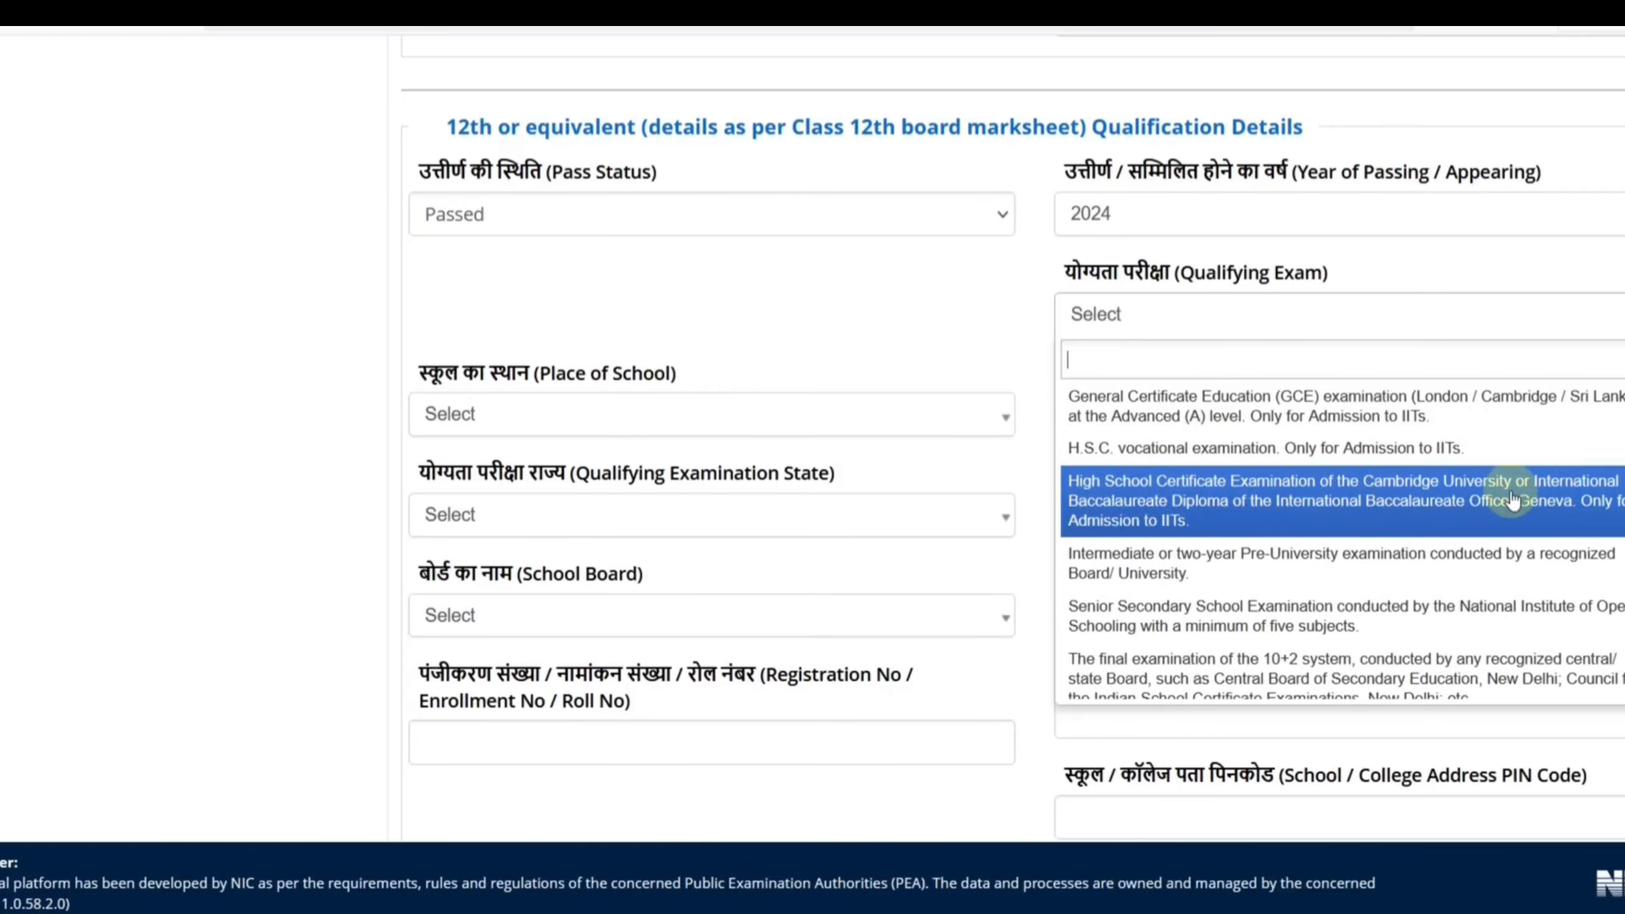
scroll(1340, 509, down, 1)
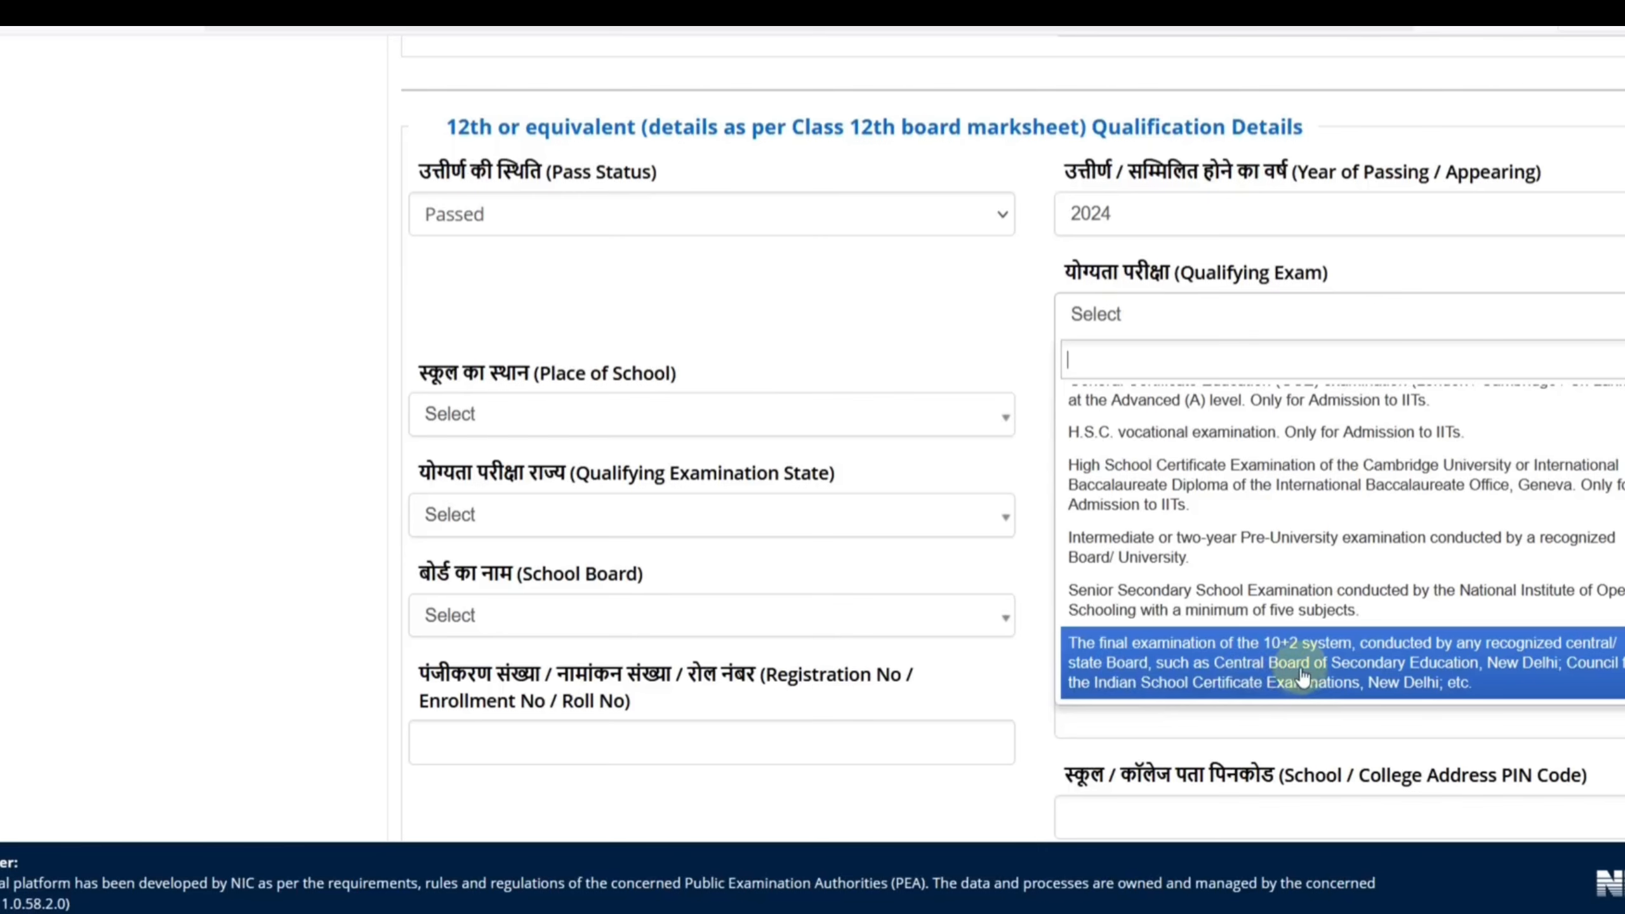
scroll(1326, 673, up, 3)
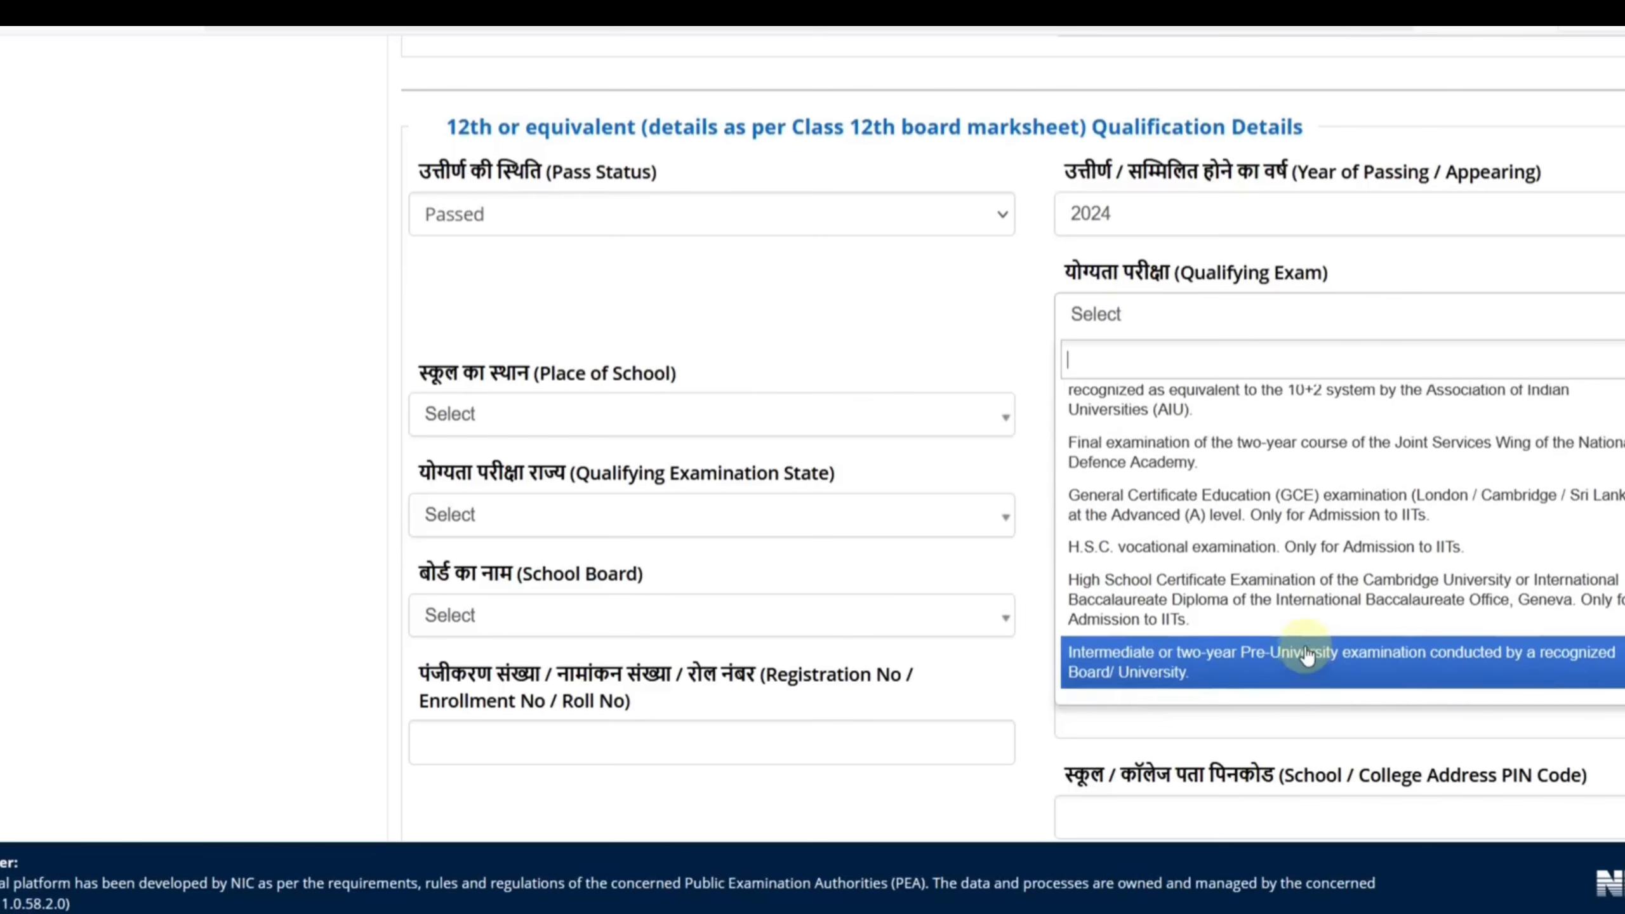
scroll(1292, 627, up, 1)
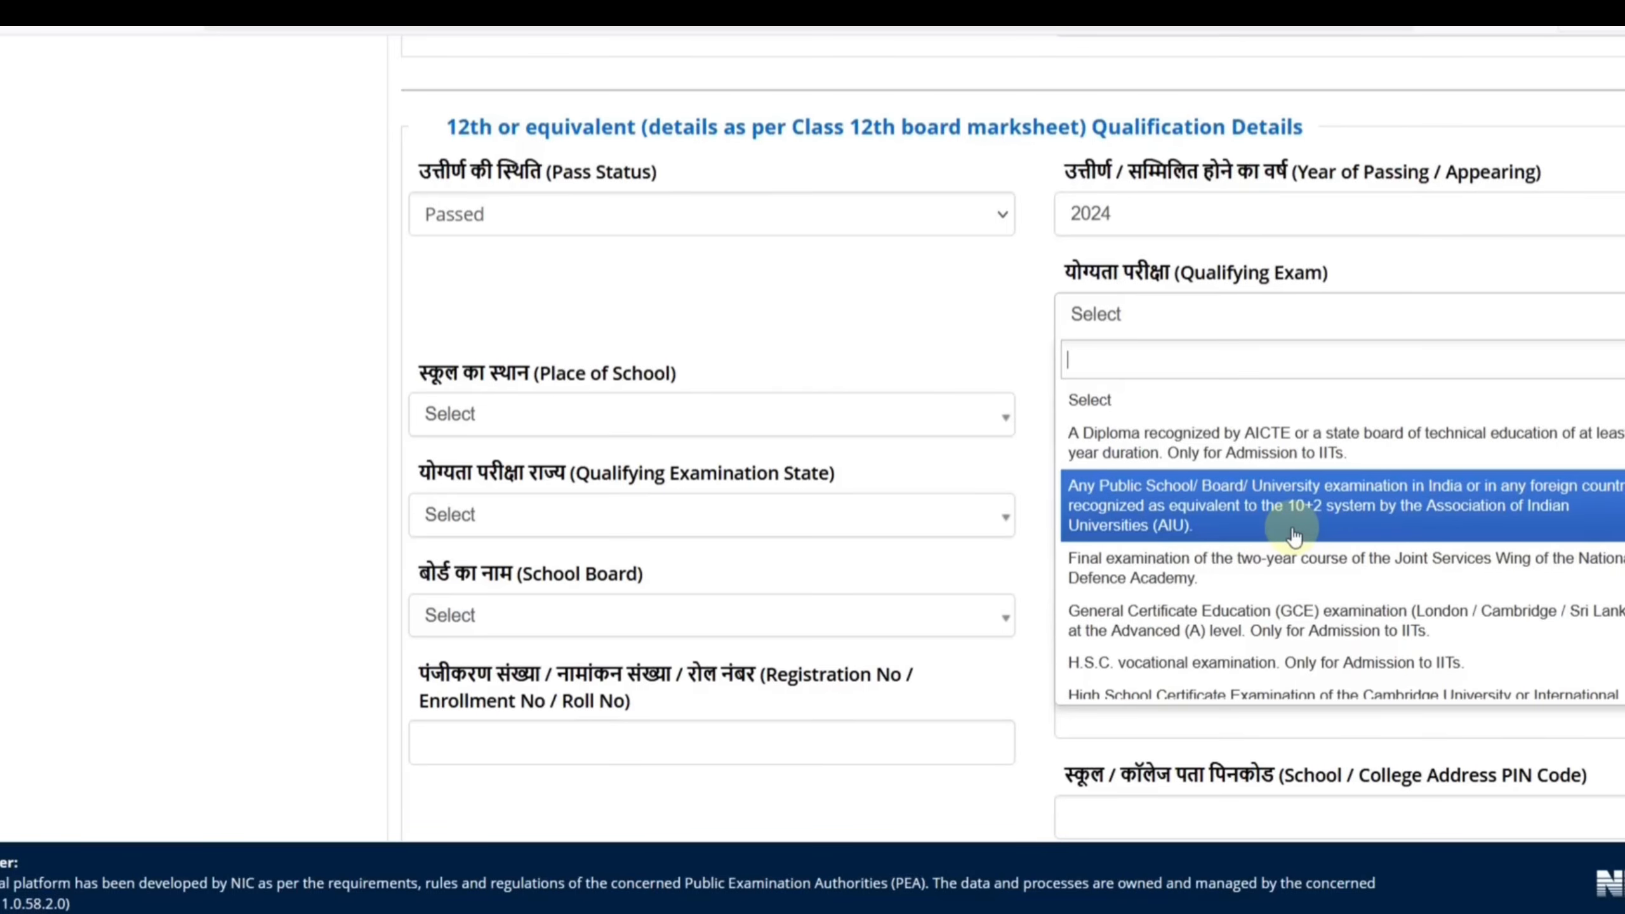
scroll(1294, 536, down, 3)
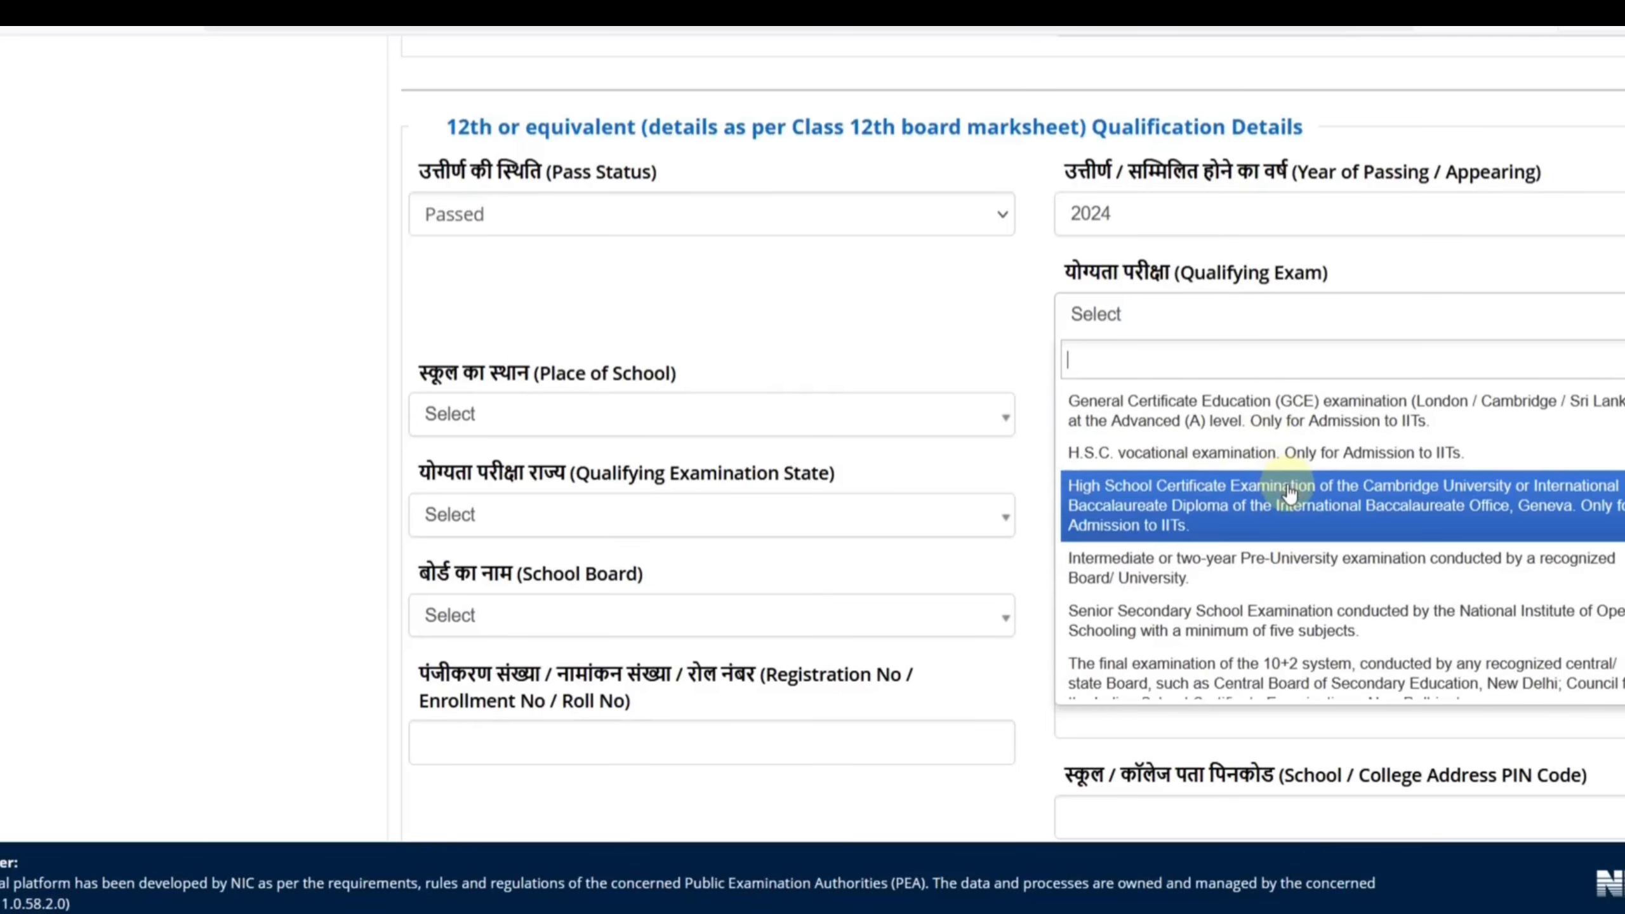
scroll(1288, 500, down, 1)
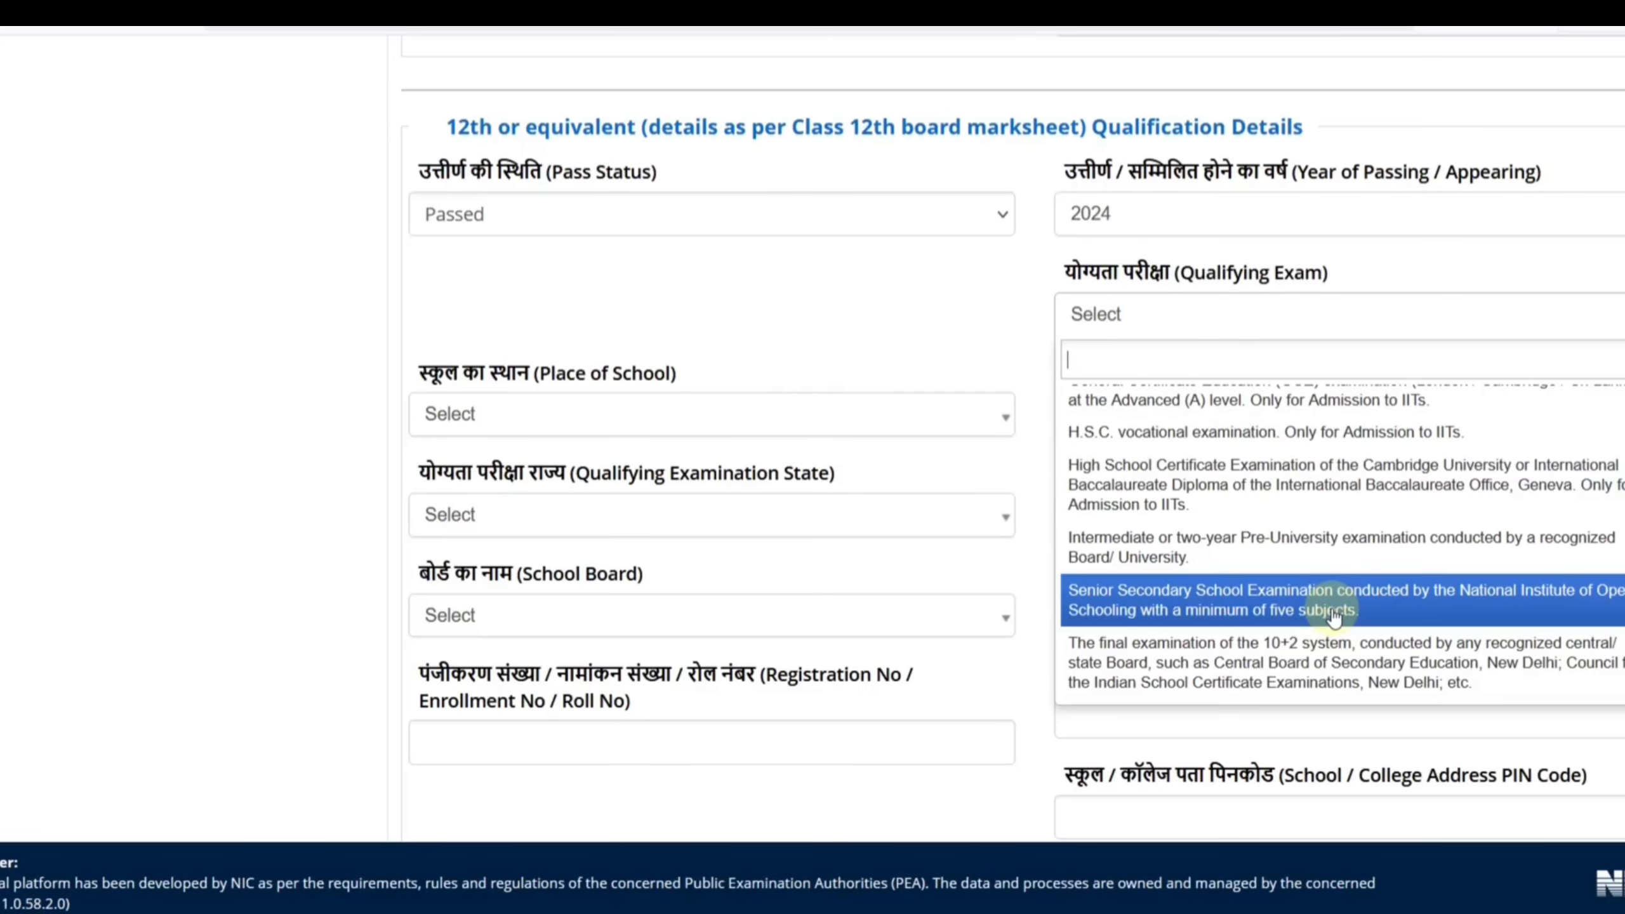
click(1310, 679)
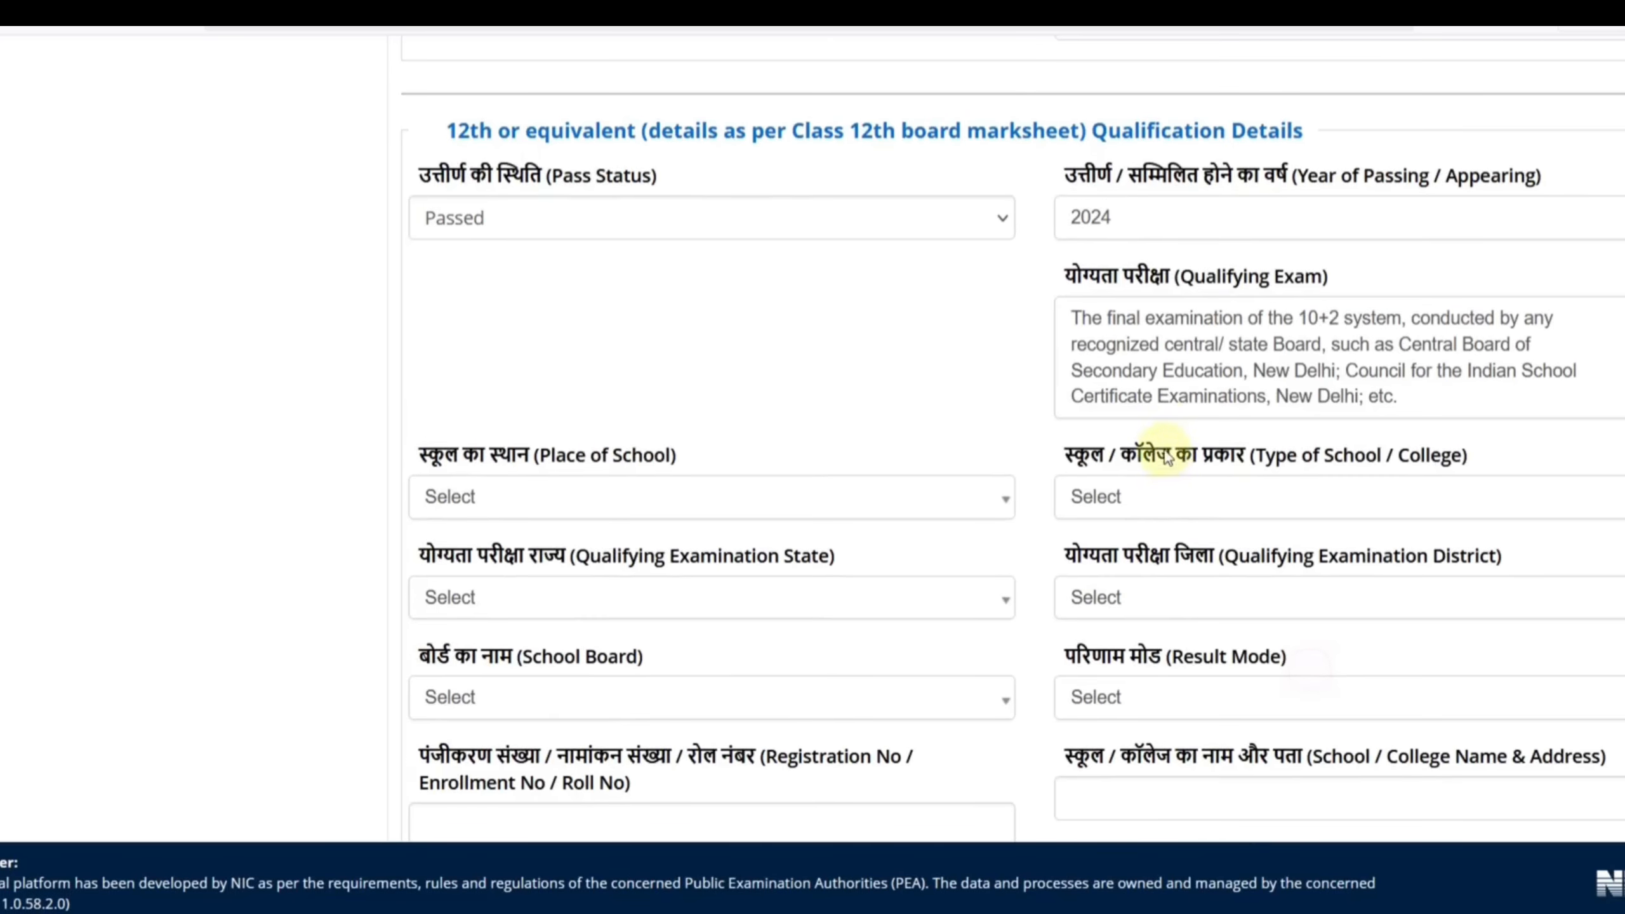
Set the Class 12 place of school to Urban and the type of school/college to Government Aided Private
click(745, 503)
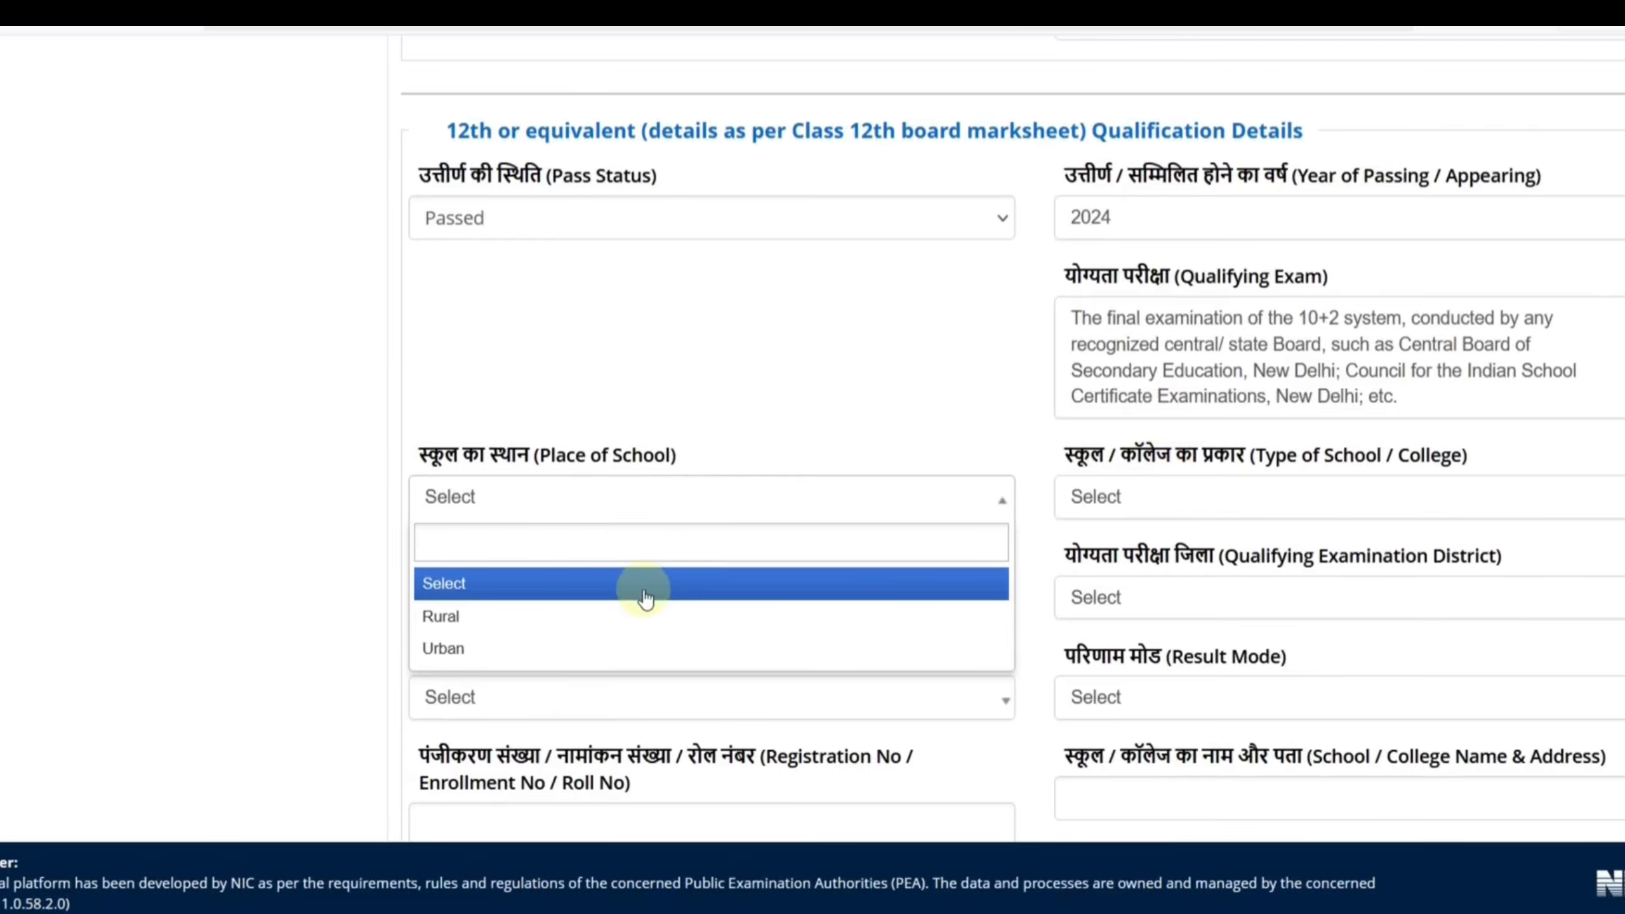
click(507, 648)
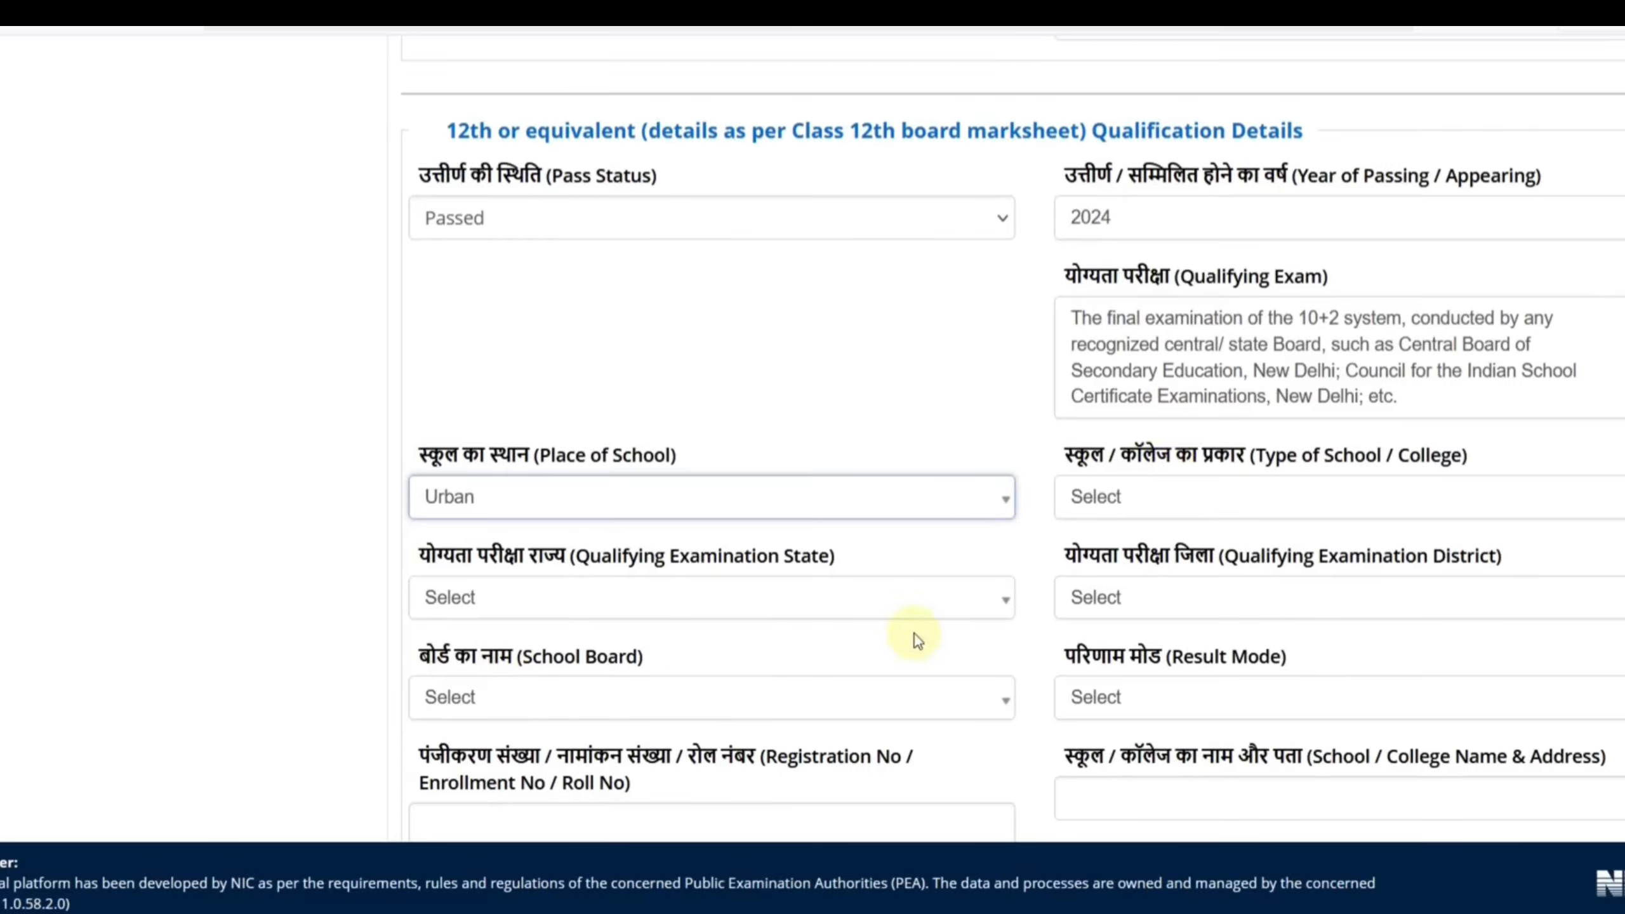
click(1288, 506)
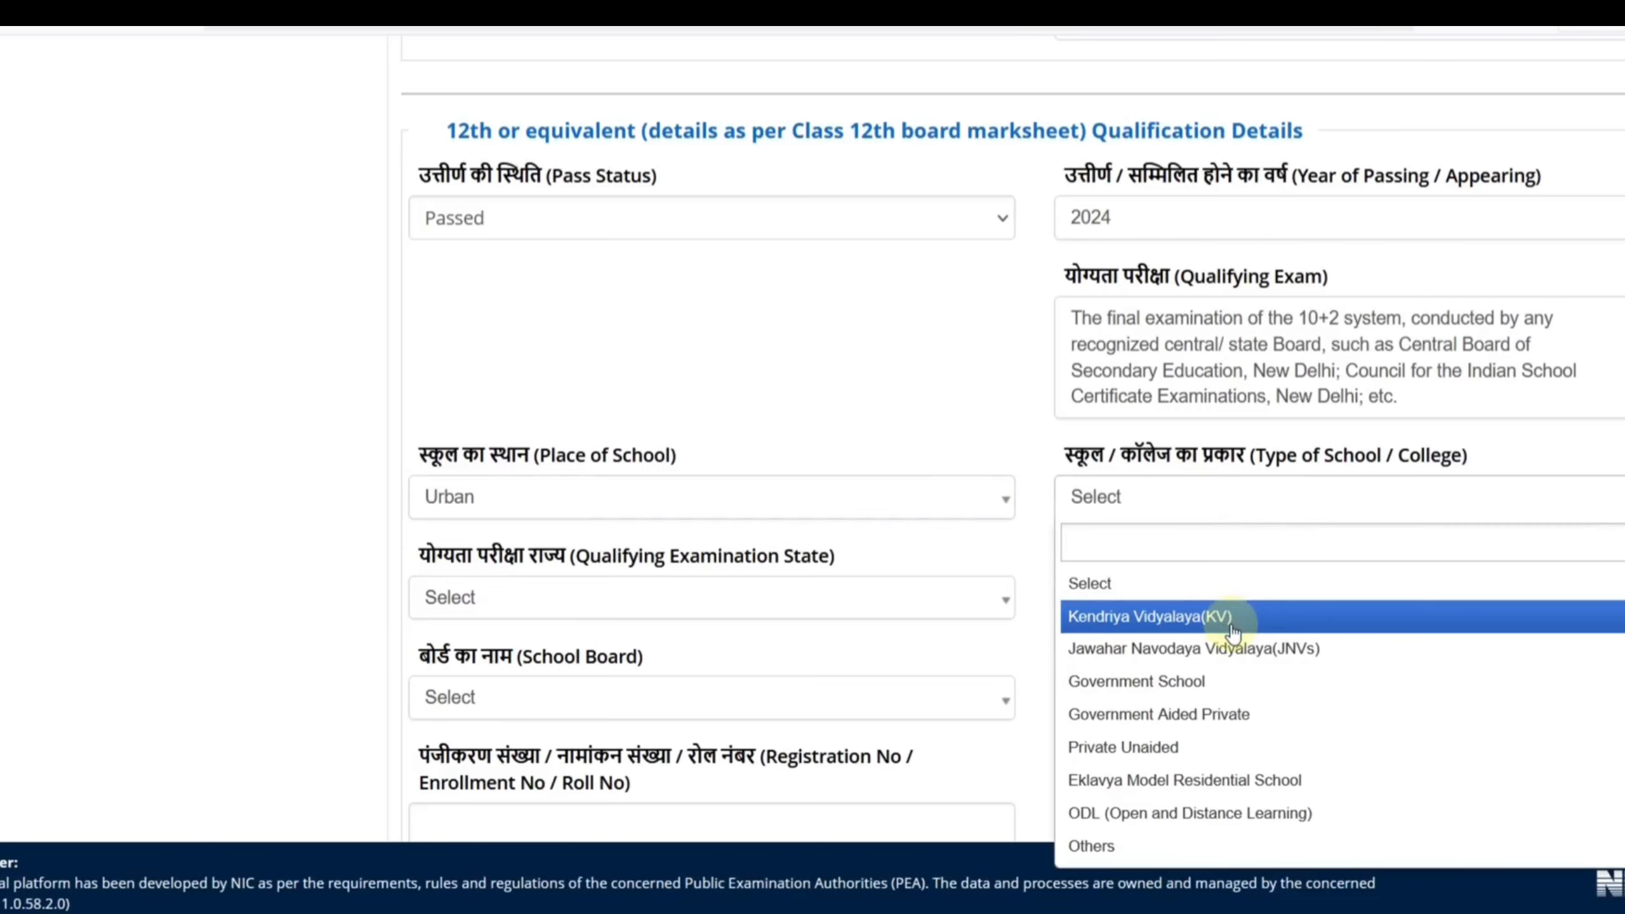
click(1224, 716)
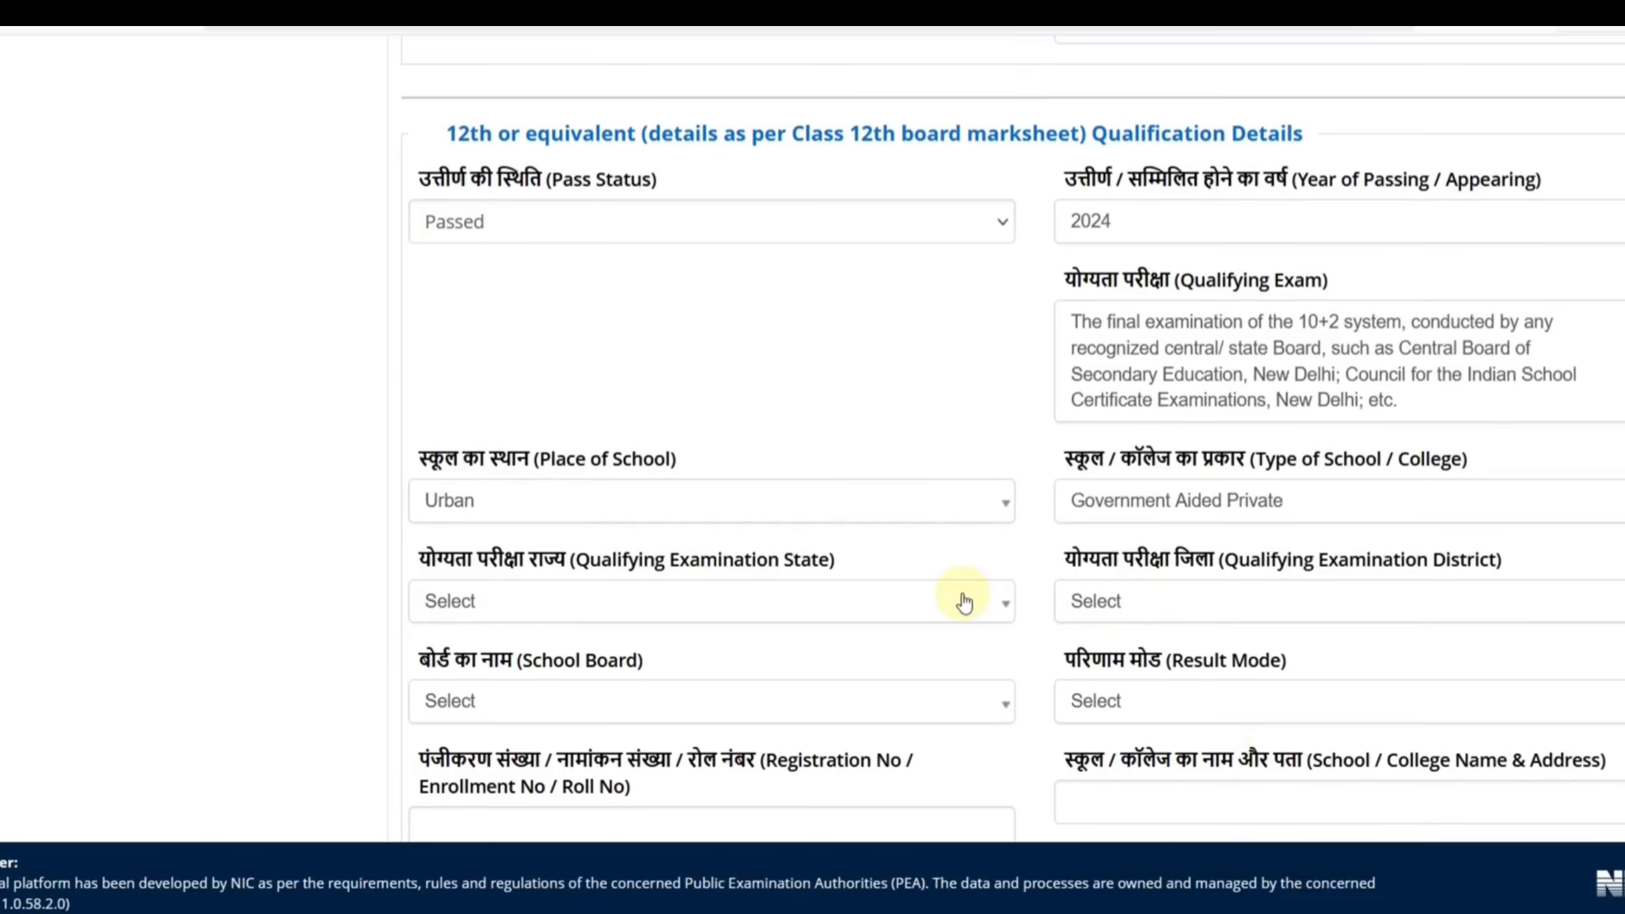
Set the Class 12 qualifying examination state to Rajasthan and the district to Alwar
scroll(909, 583, down, 2)
click(720, 474)
scroll(601, 640, down, 7)
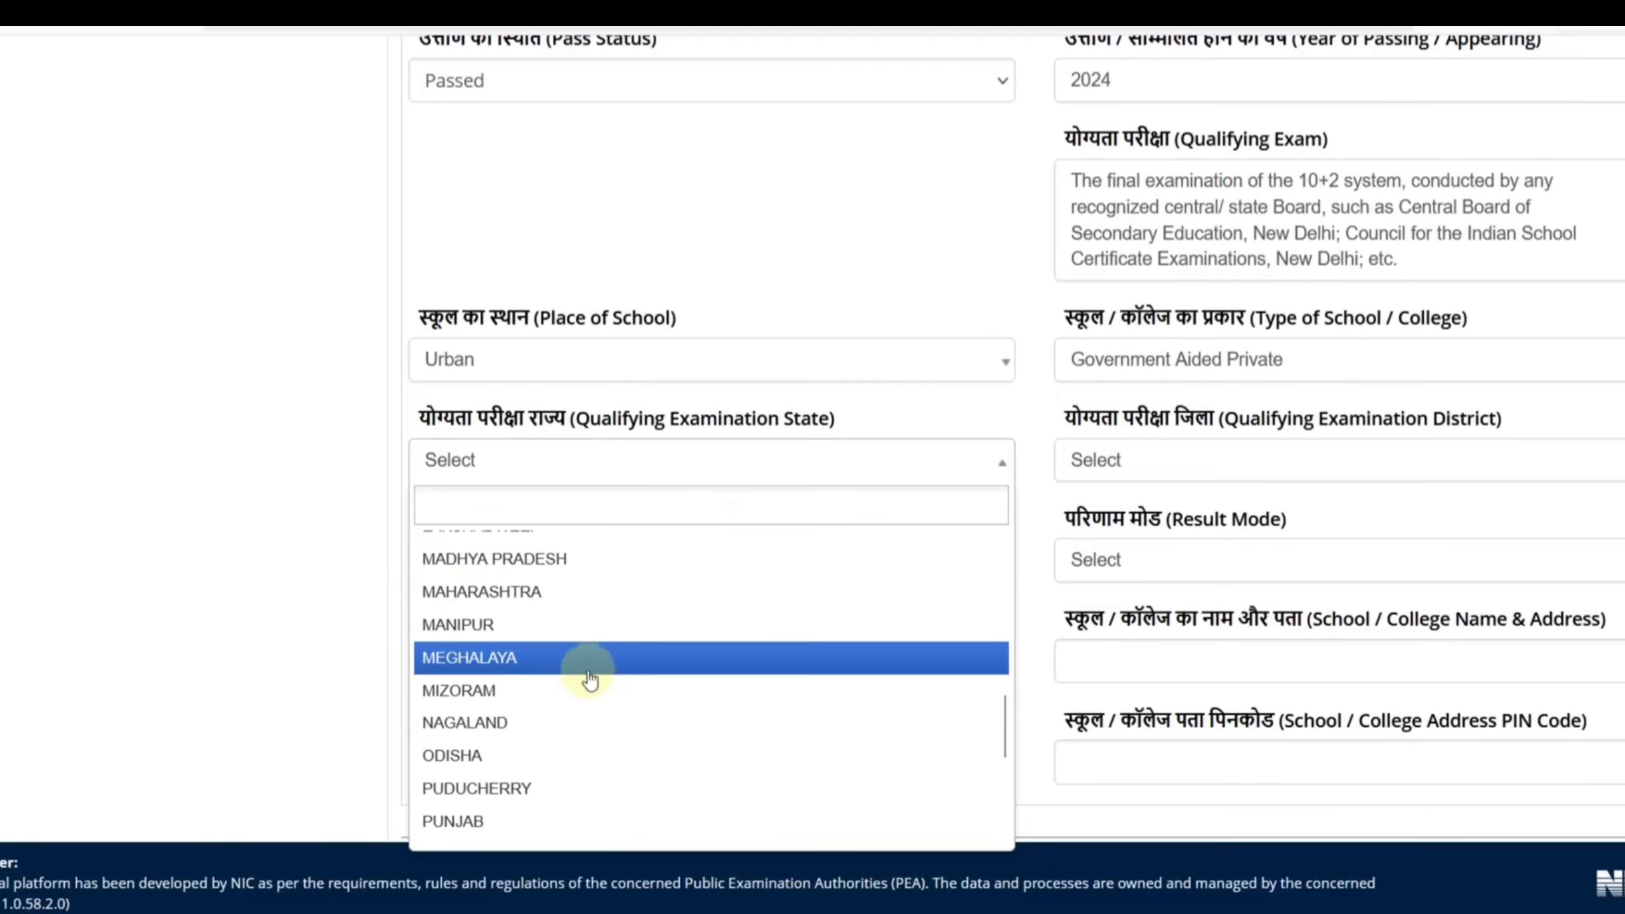
scroll(544, 787, down, 2)
scroll(538, 806, down, 1)
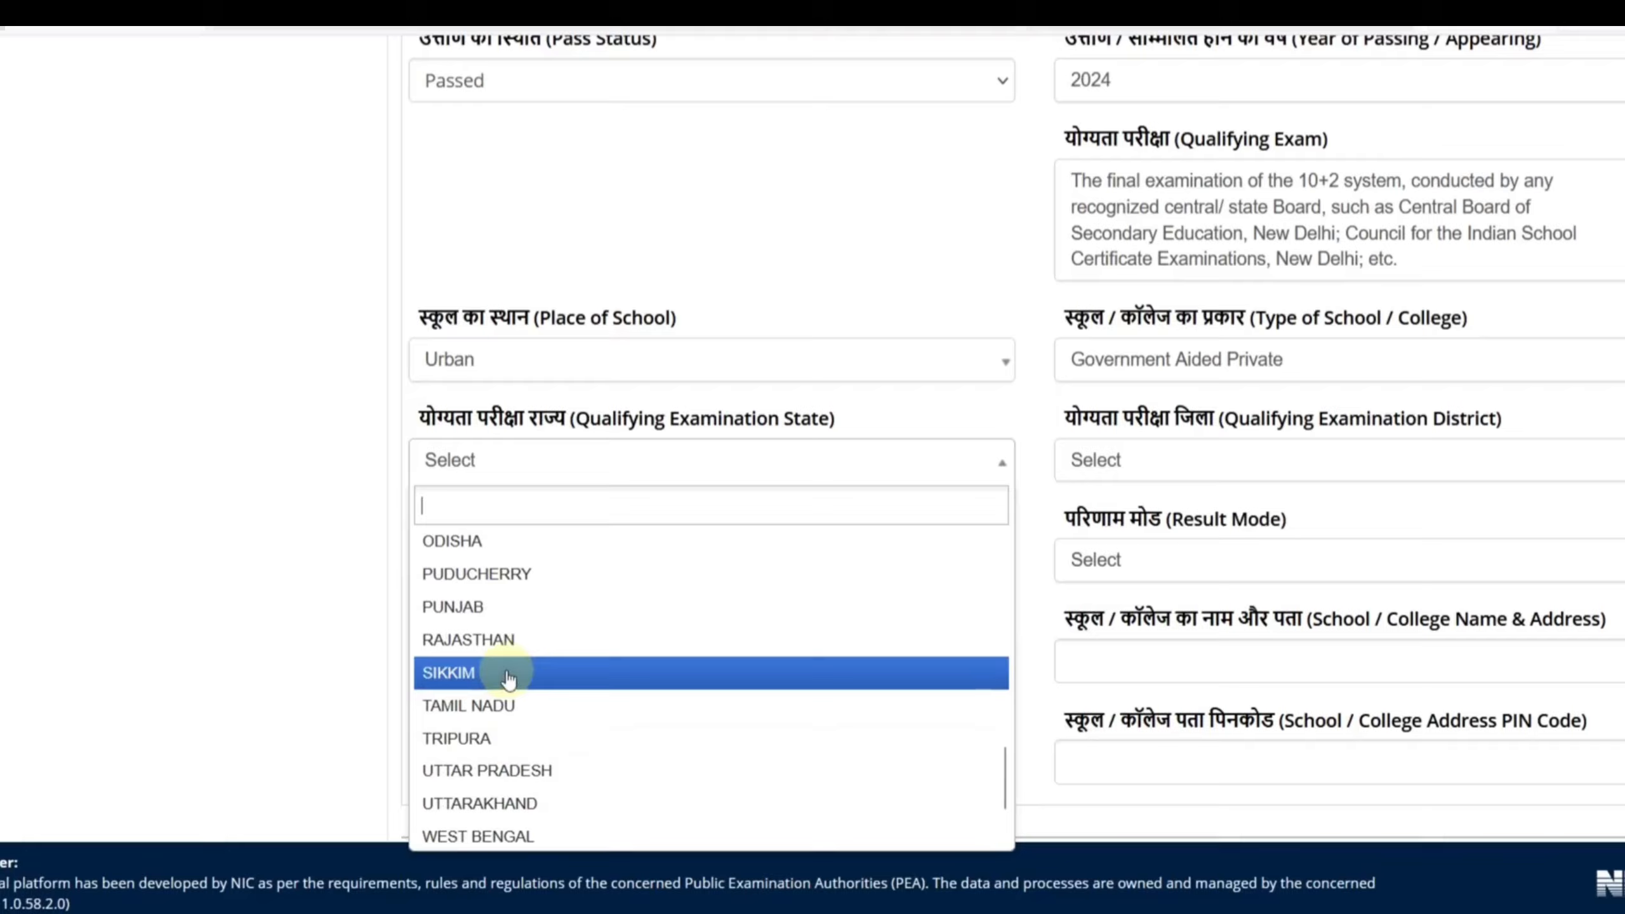
click(507, 640)
click(1109, 476)
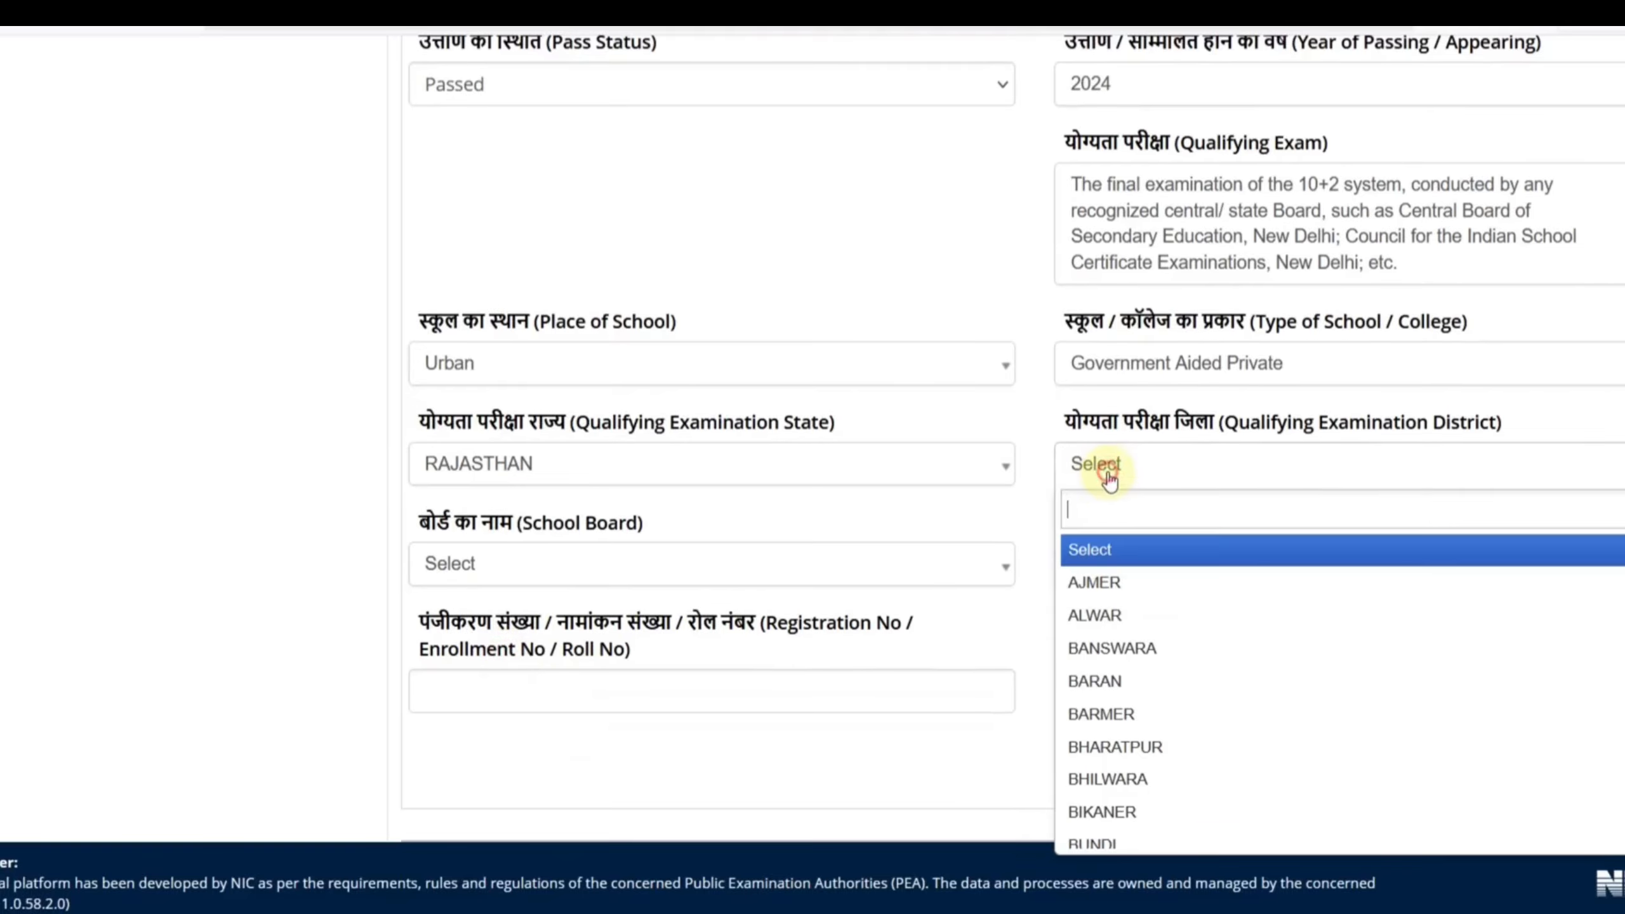
click(1094, 615)
Choose Rajasthan Board of Secondary Education as the Class 12 school board and Percentage as the result mode
click(615, 584)
scroll(645, 701, down, 7)
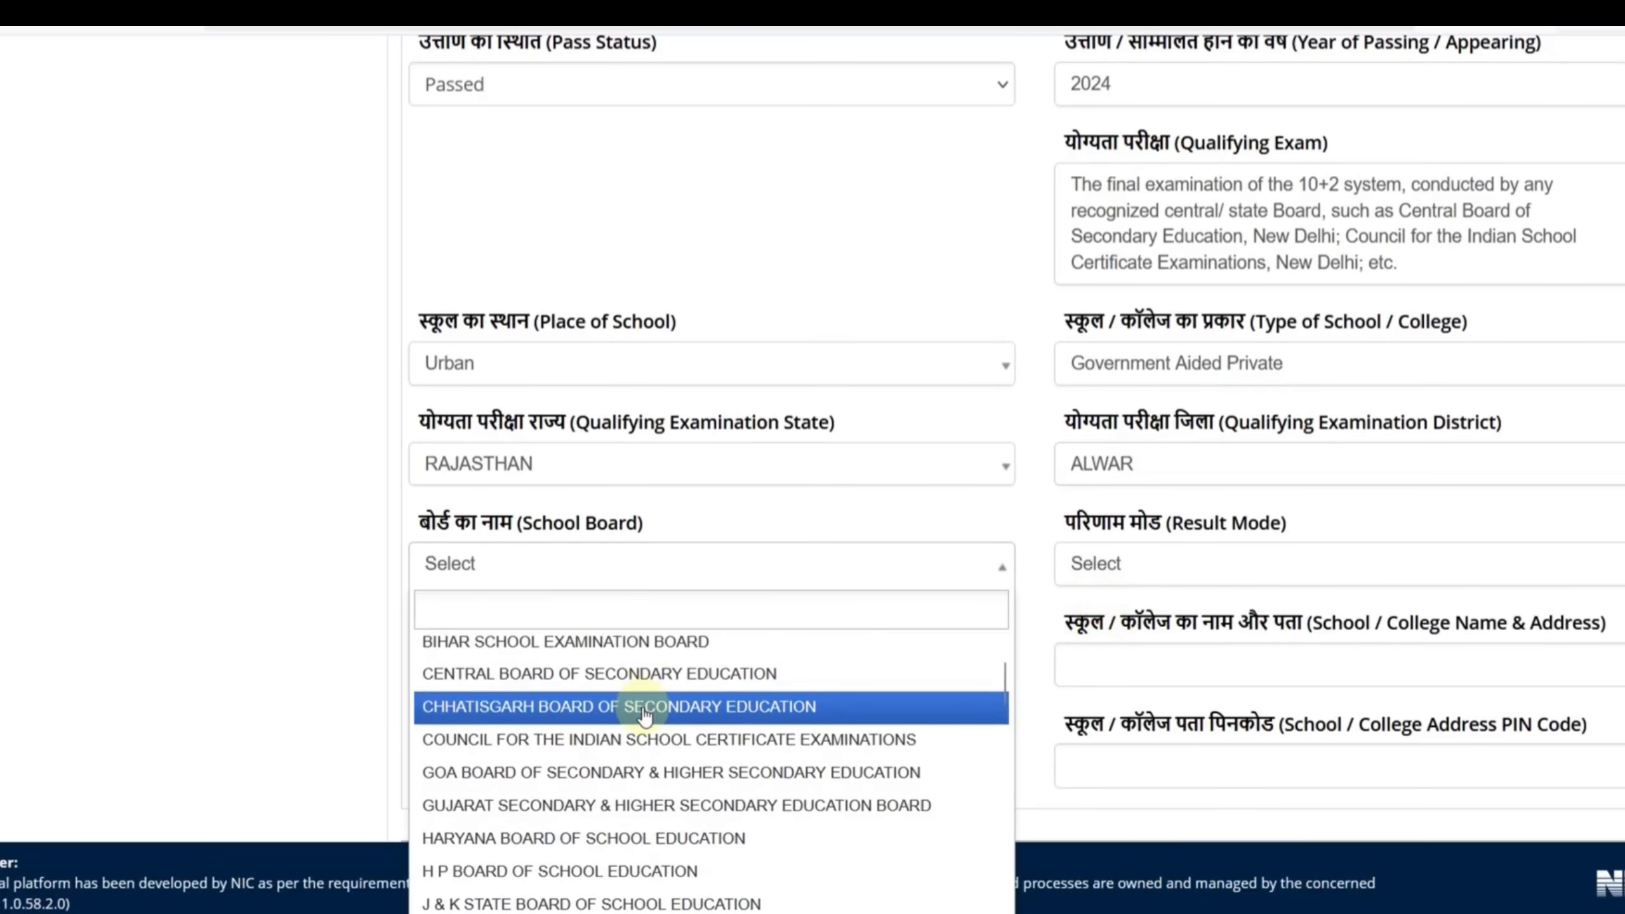
scroll(644, 710, down, 3)
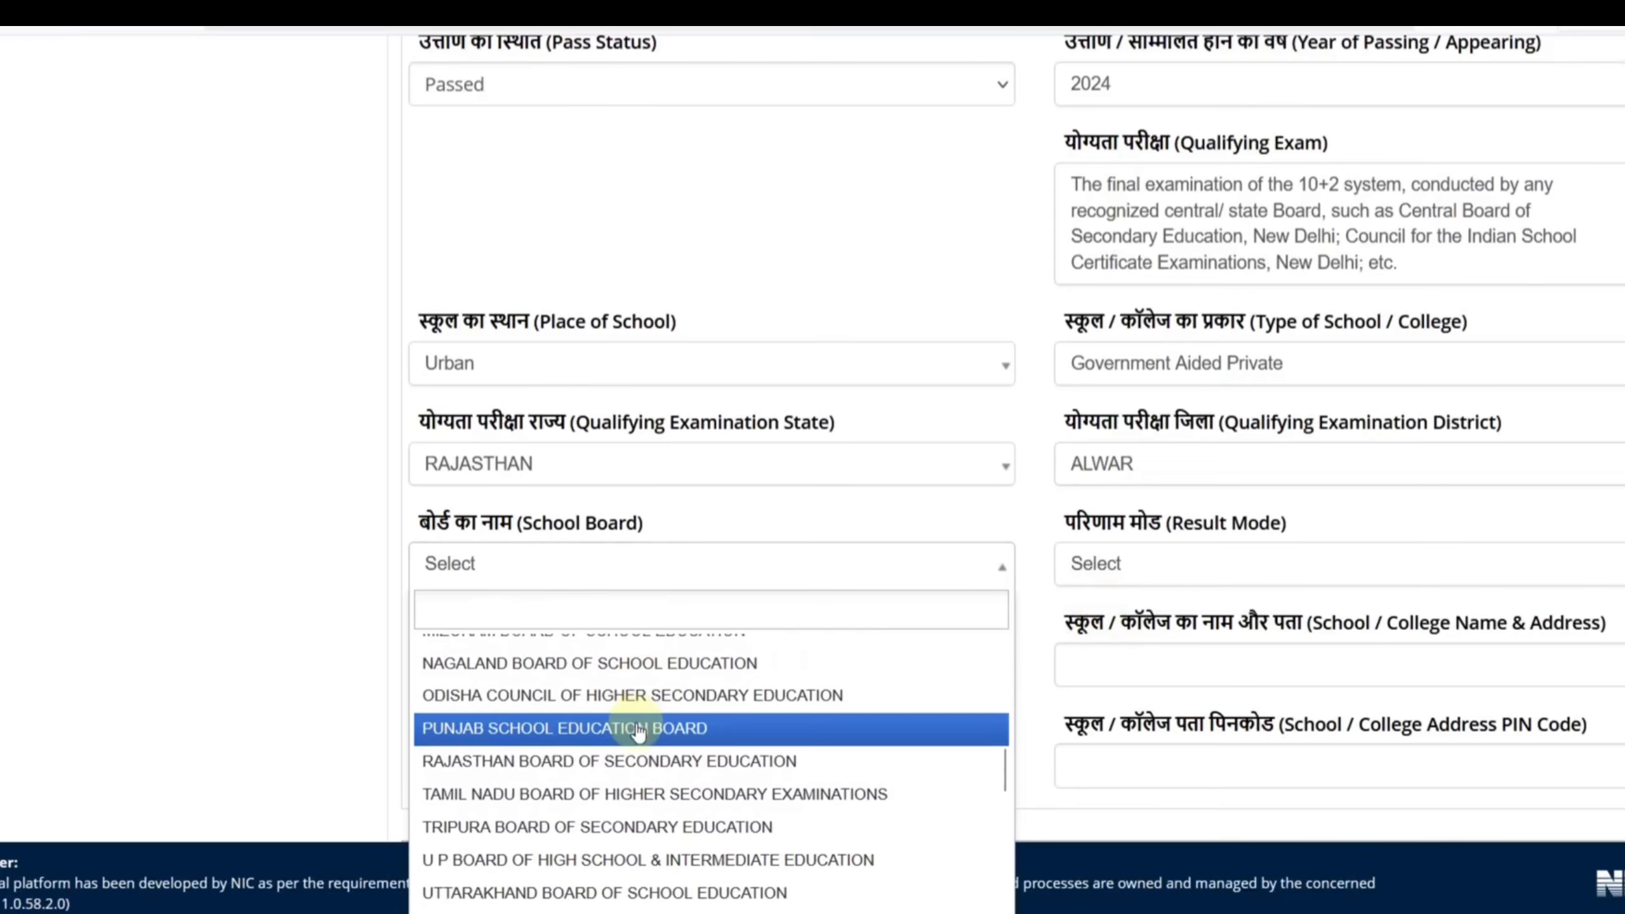
click(637, 758)
click(1203, 593)
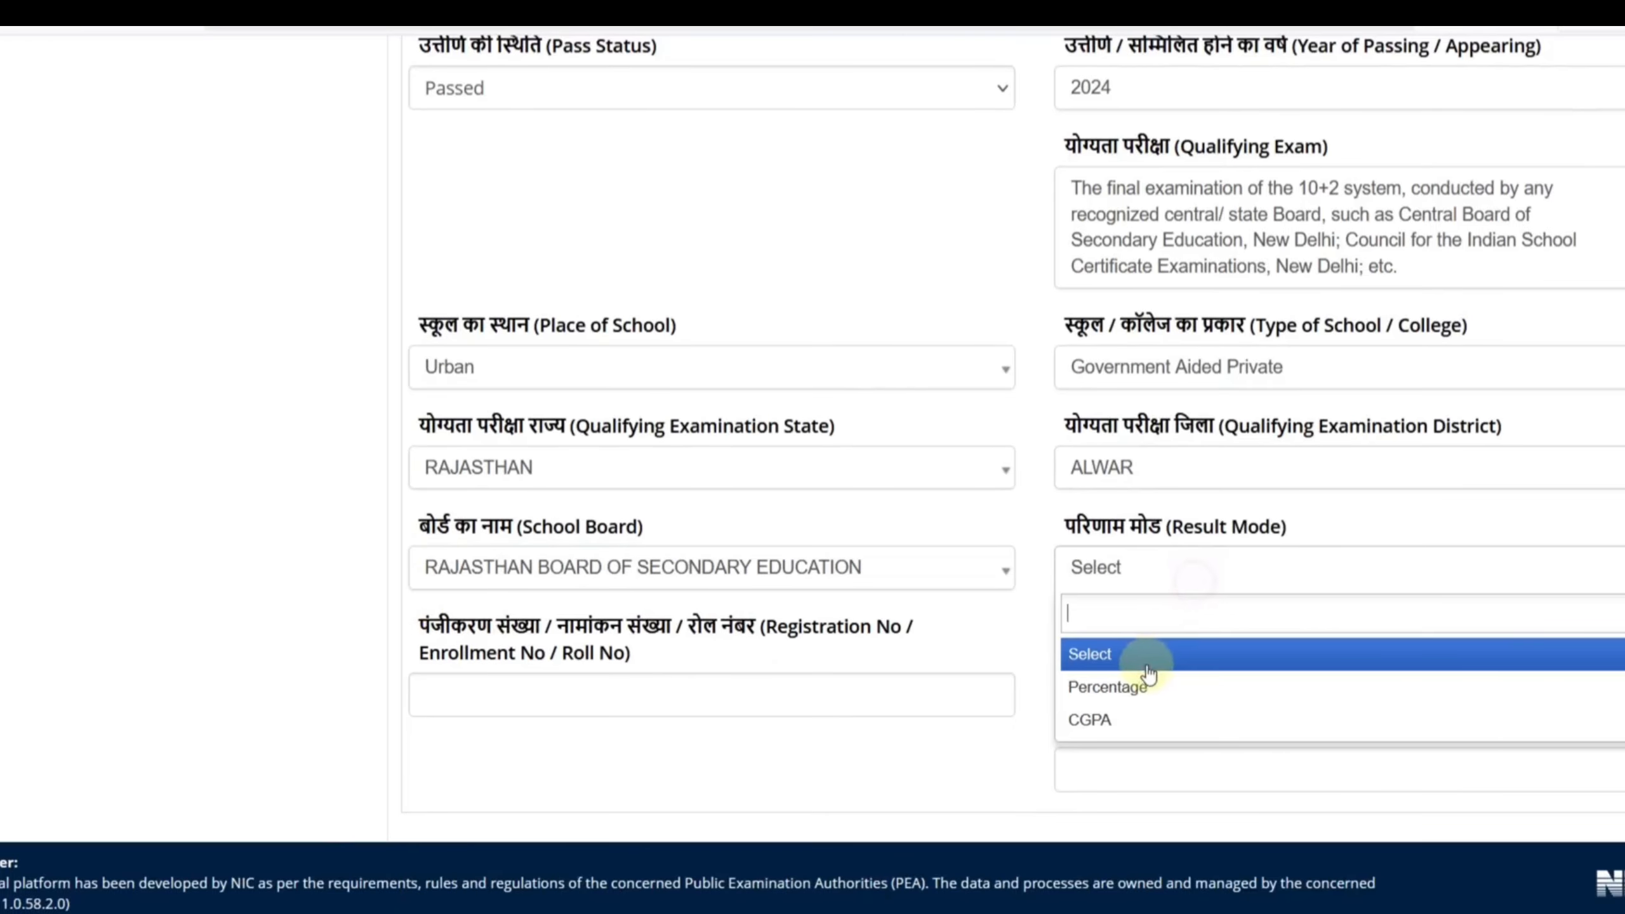
click(1091, 681)
Save the Qualification Details and proceed to the Additional Details section of the application
scroll(1372, 648, down, 4)
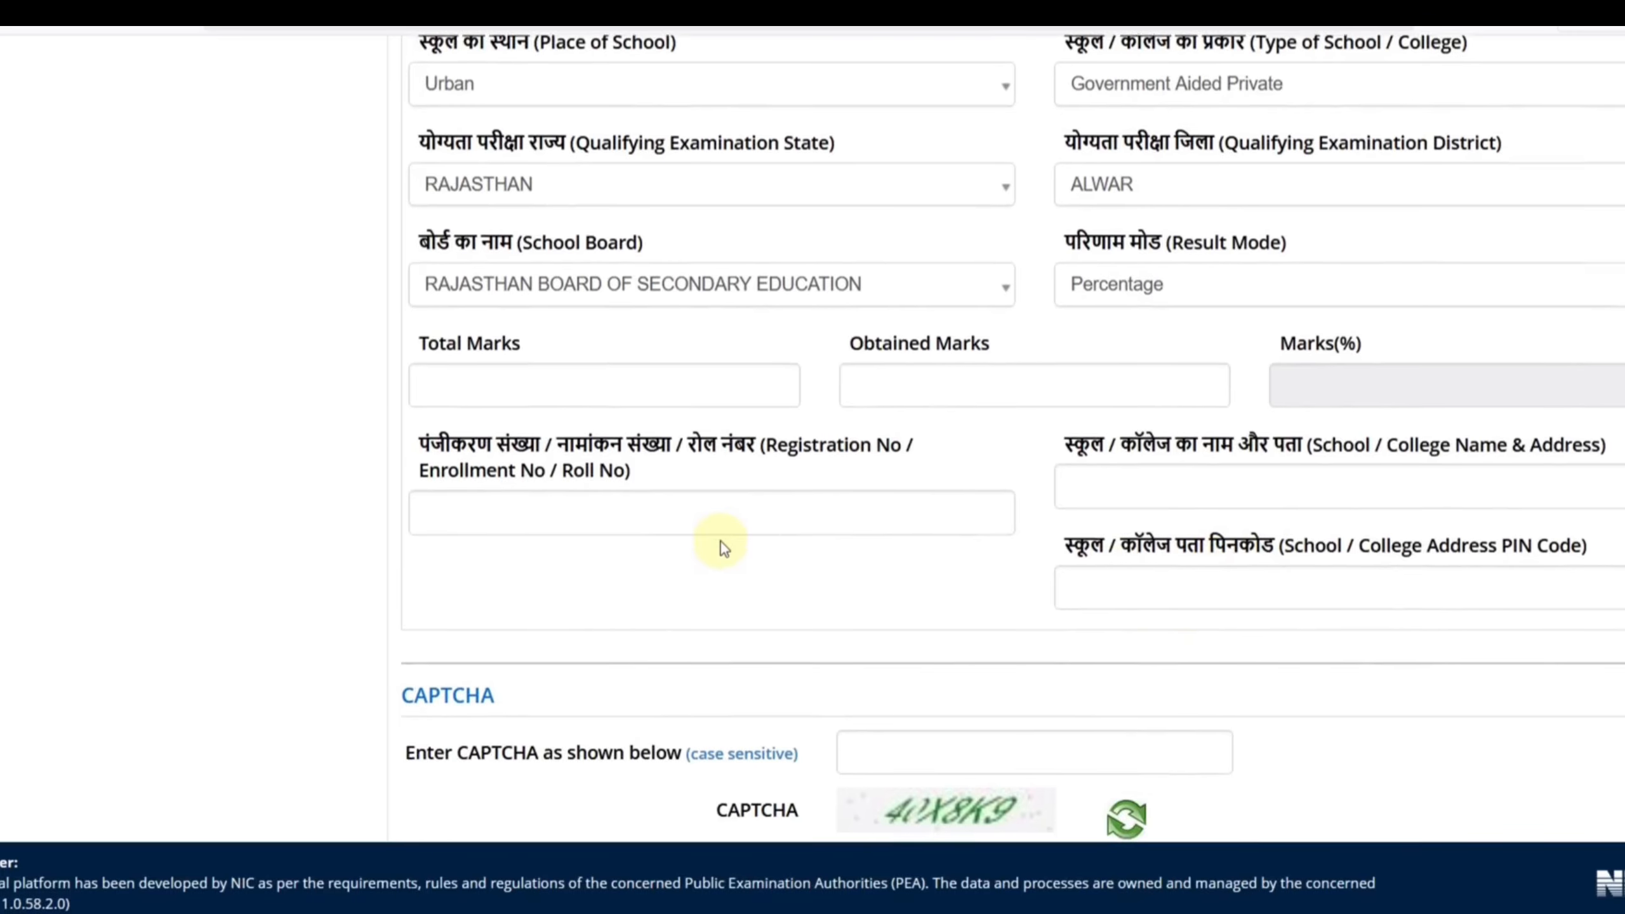
scroll(832, 577, down, 2)
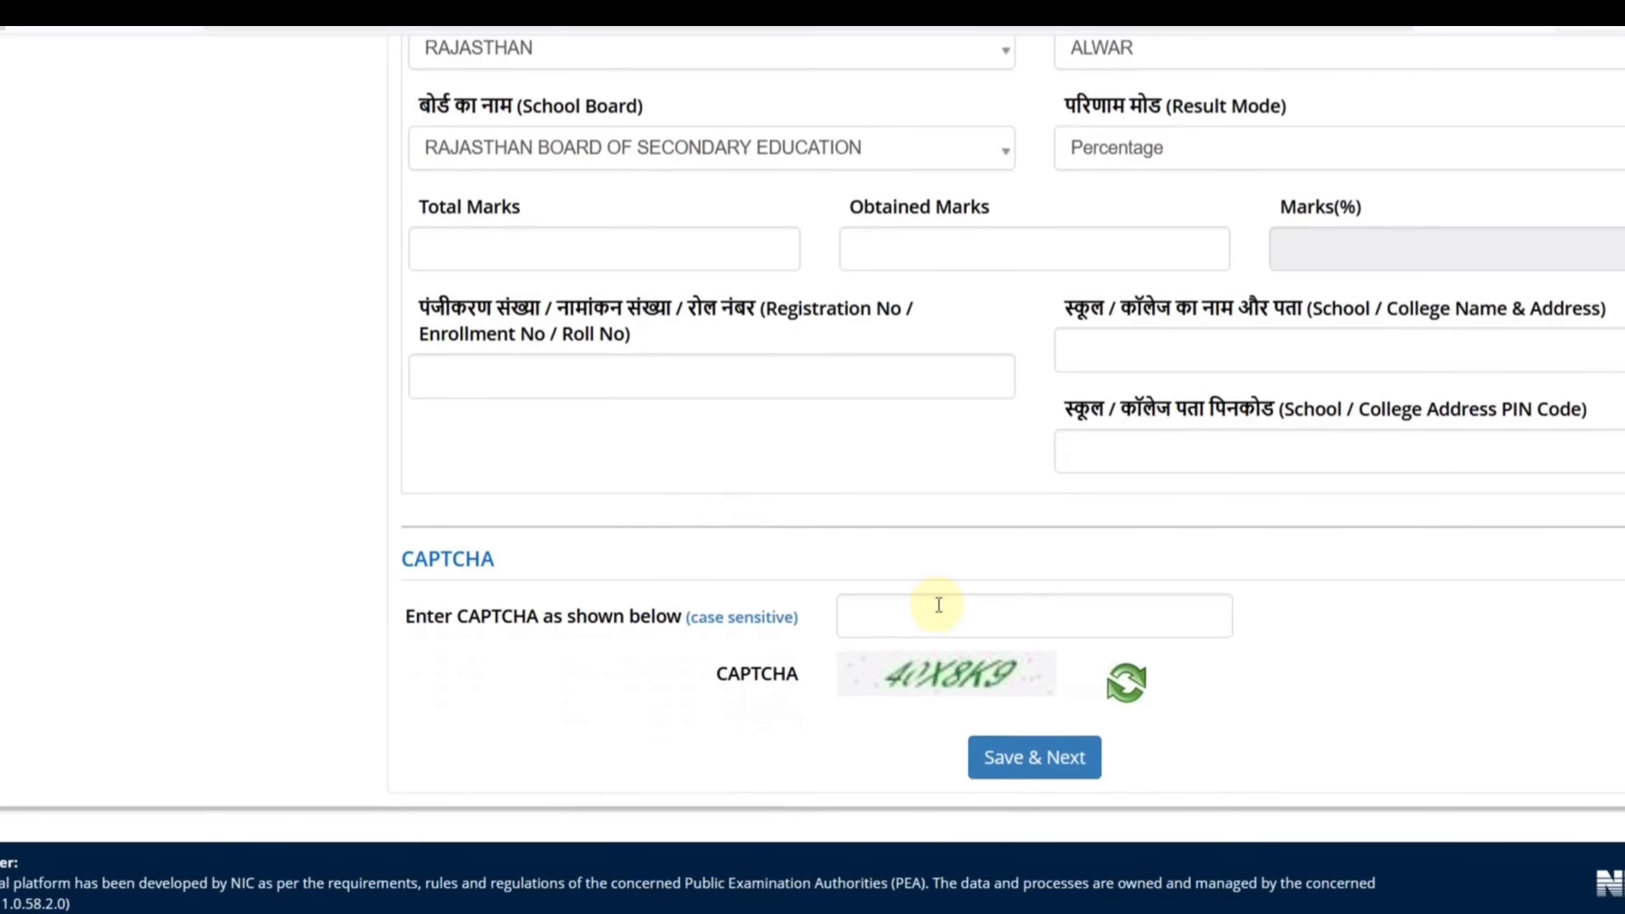
click(1048, 768)
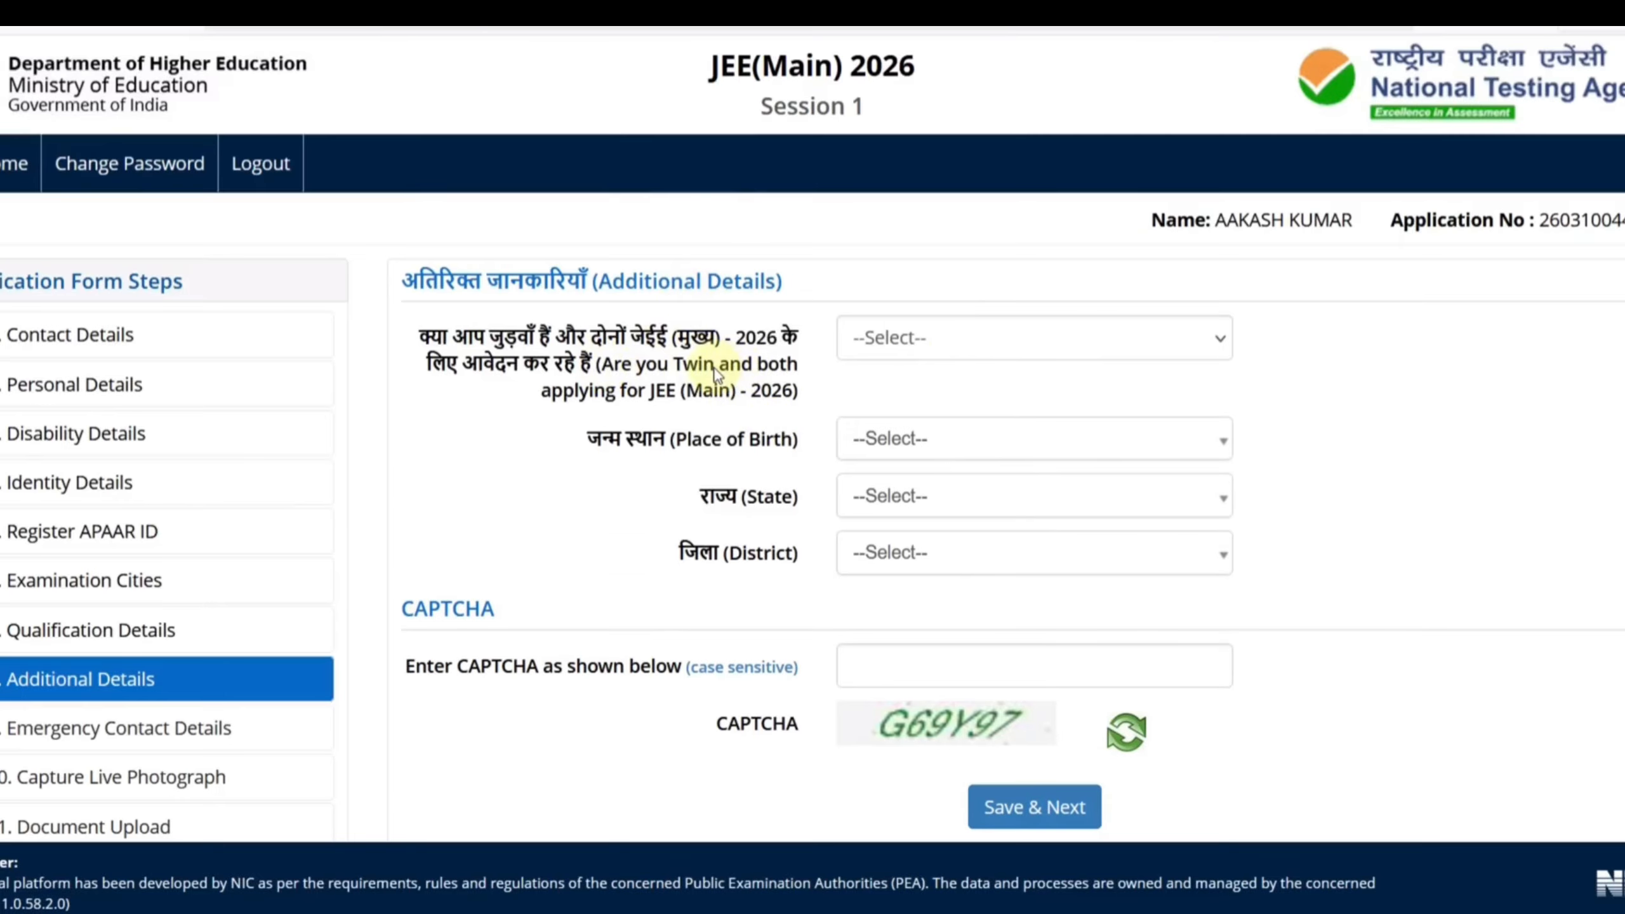
Try Yes for the question about twins both applying for JEE (Main) 2026, and settle on No
click(889, 346)
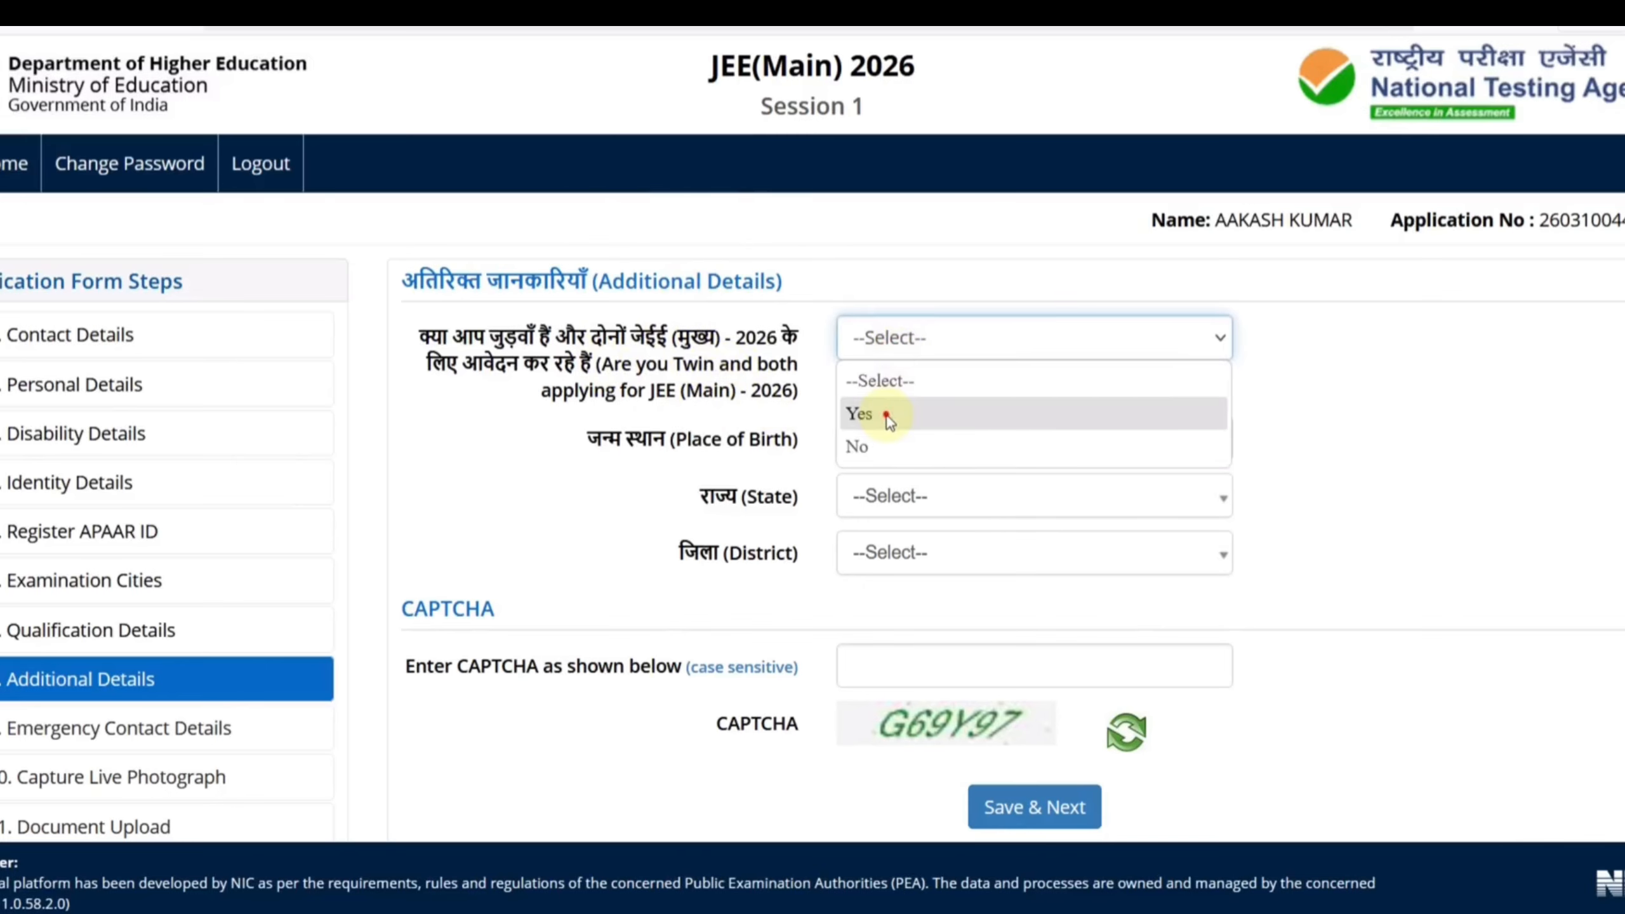
click(888, 417)
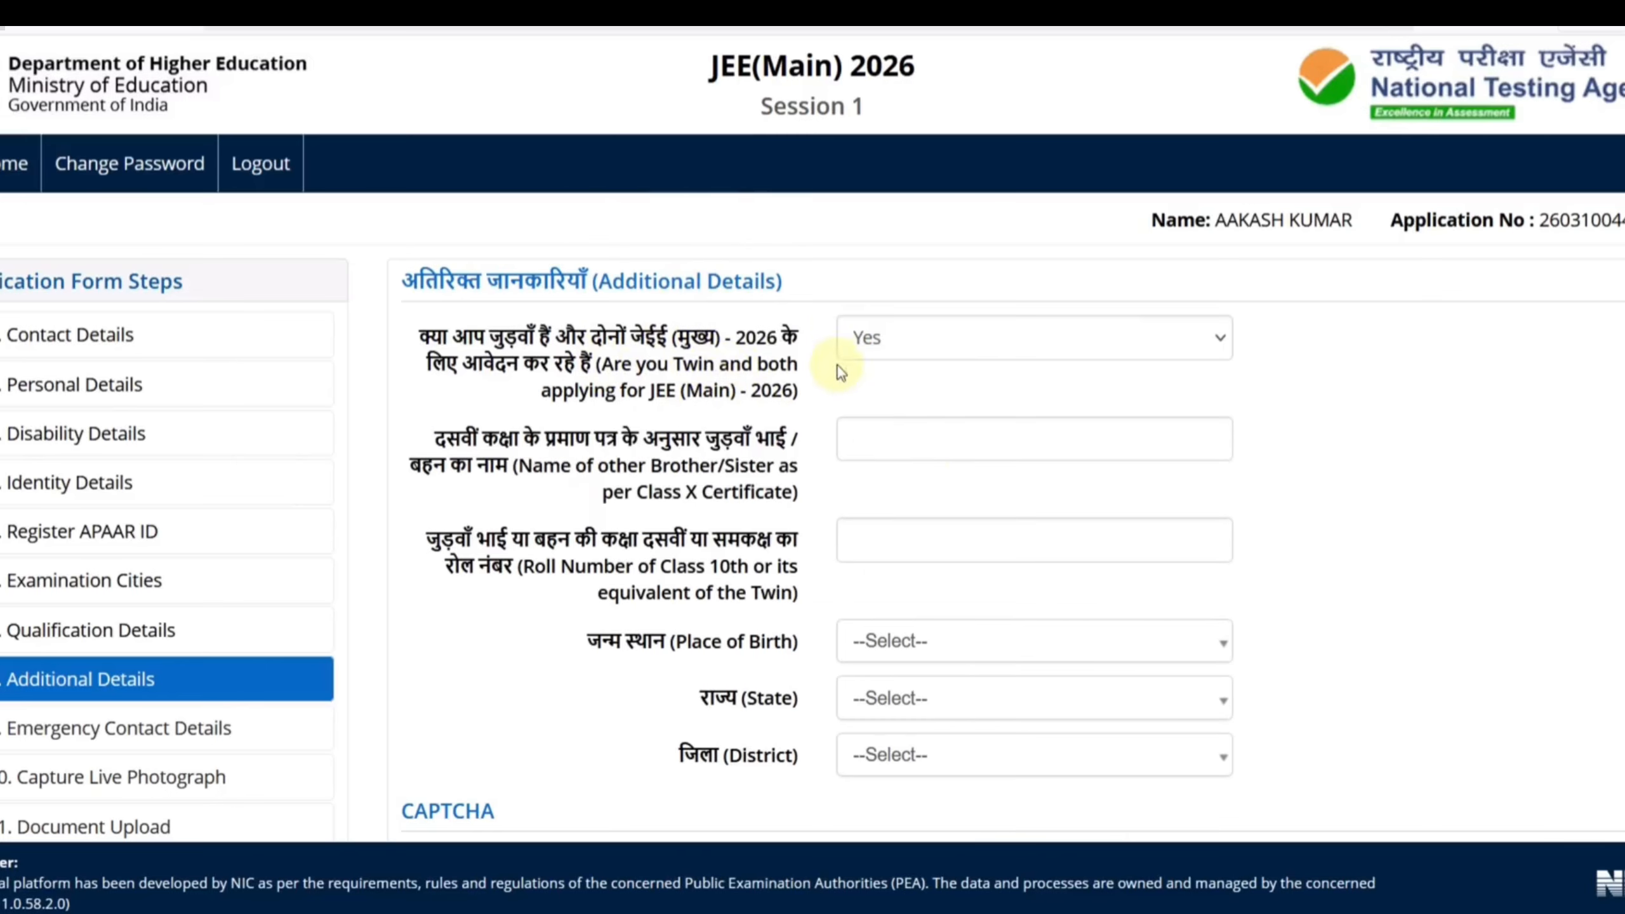
click(878, 339)
click(879, 445)
Set the place of birth to India, with Rajasthan as the state and Alwar as the district
click(923, 451)
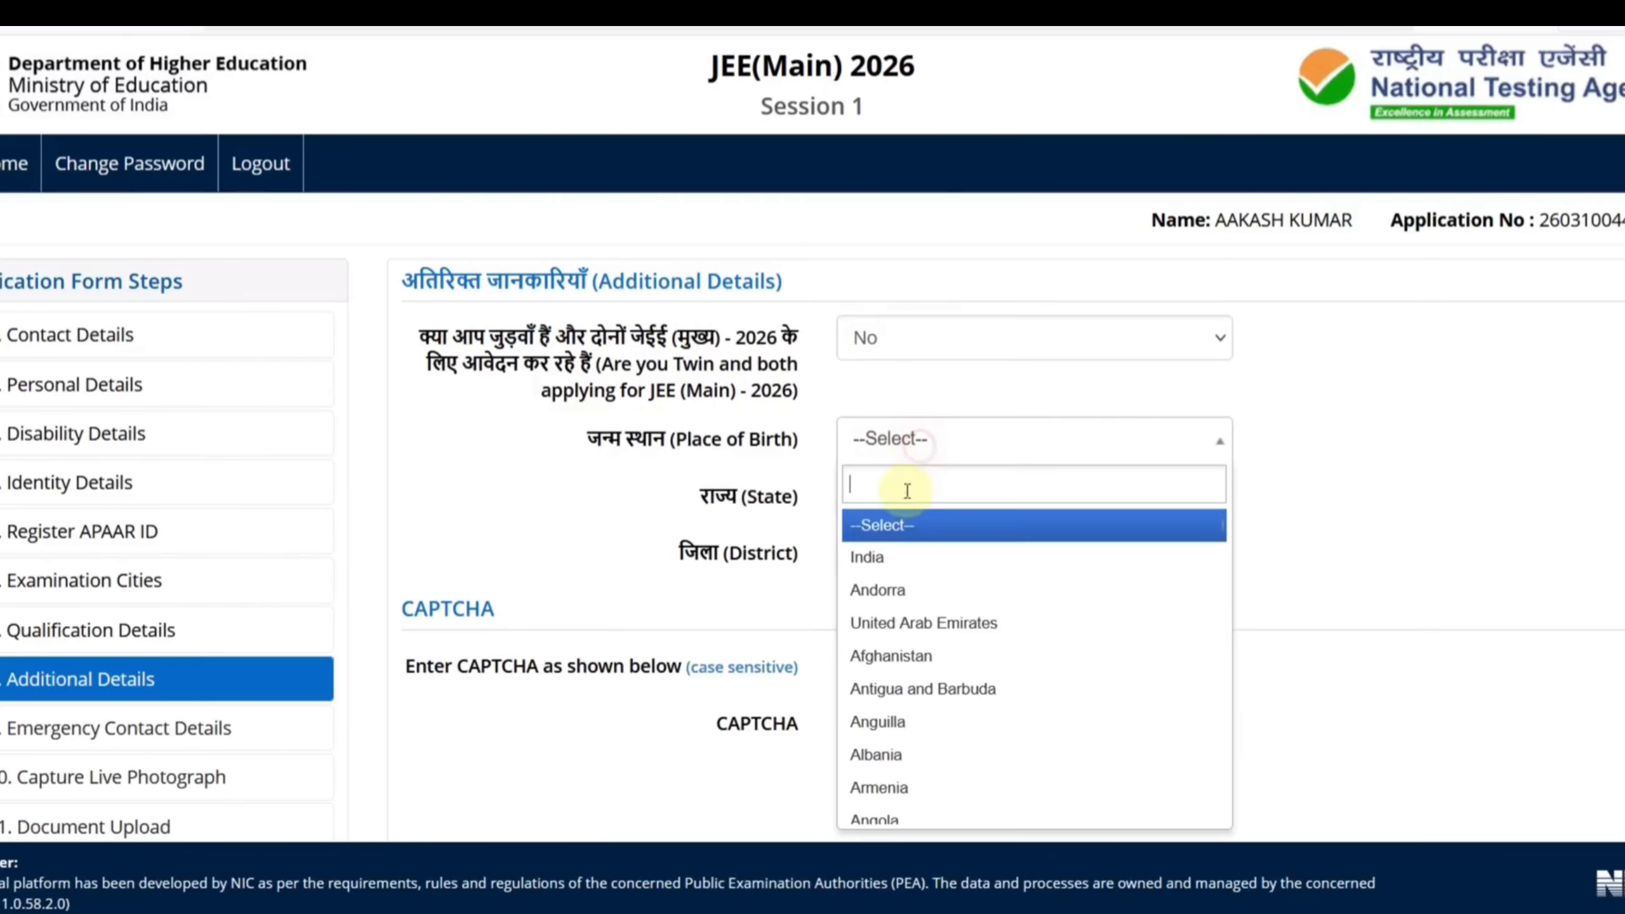
click(912, 568)
click(881, 506)
scroll(934, 737, down, 5)
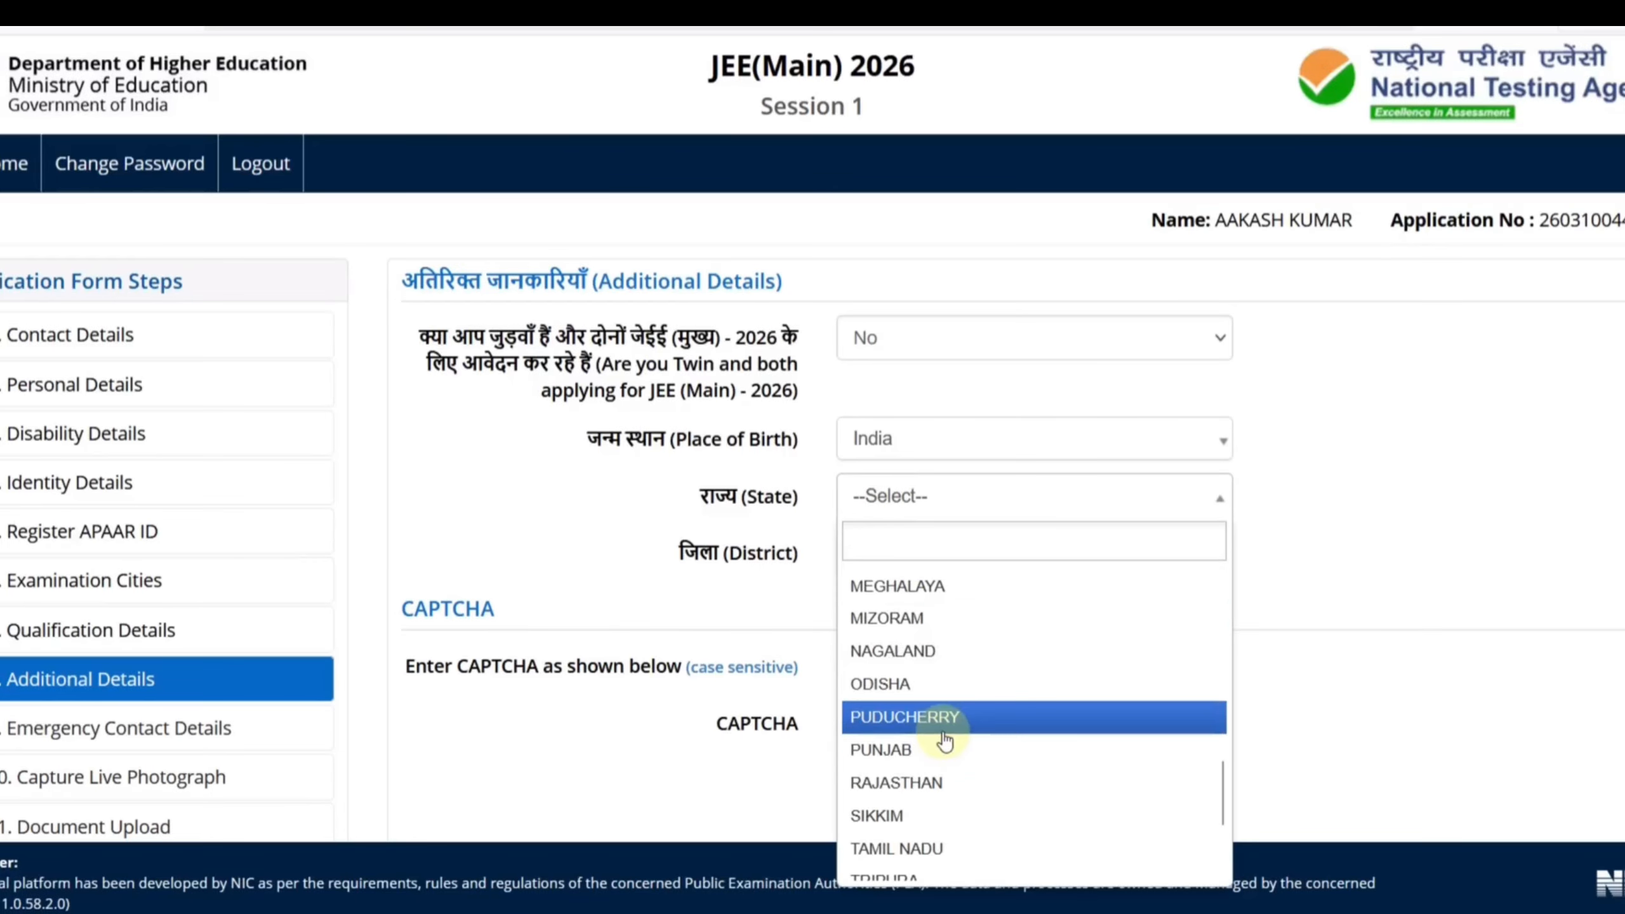
click(925, 776)
click(880, 569)
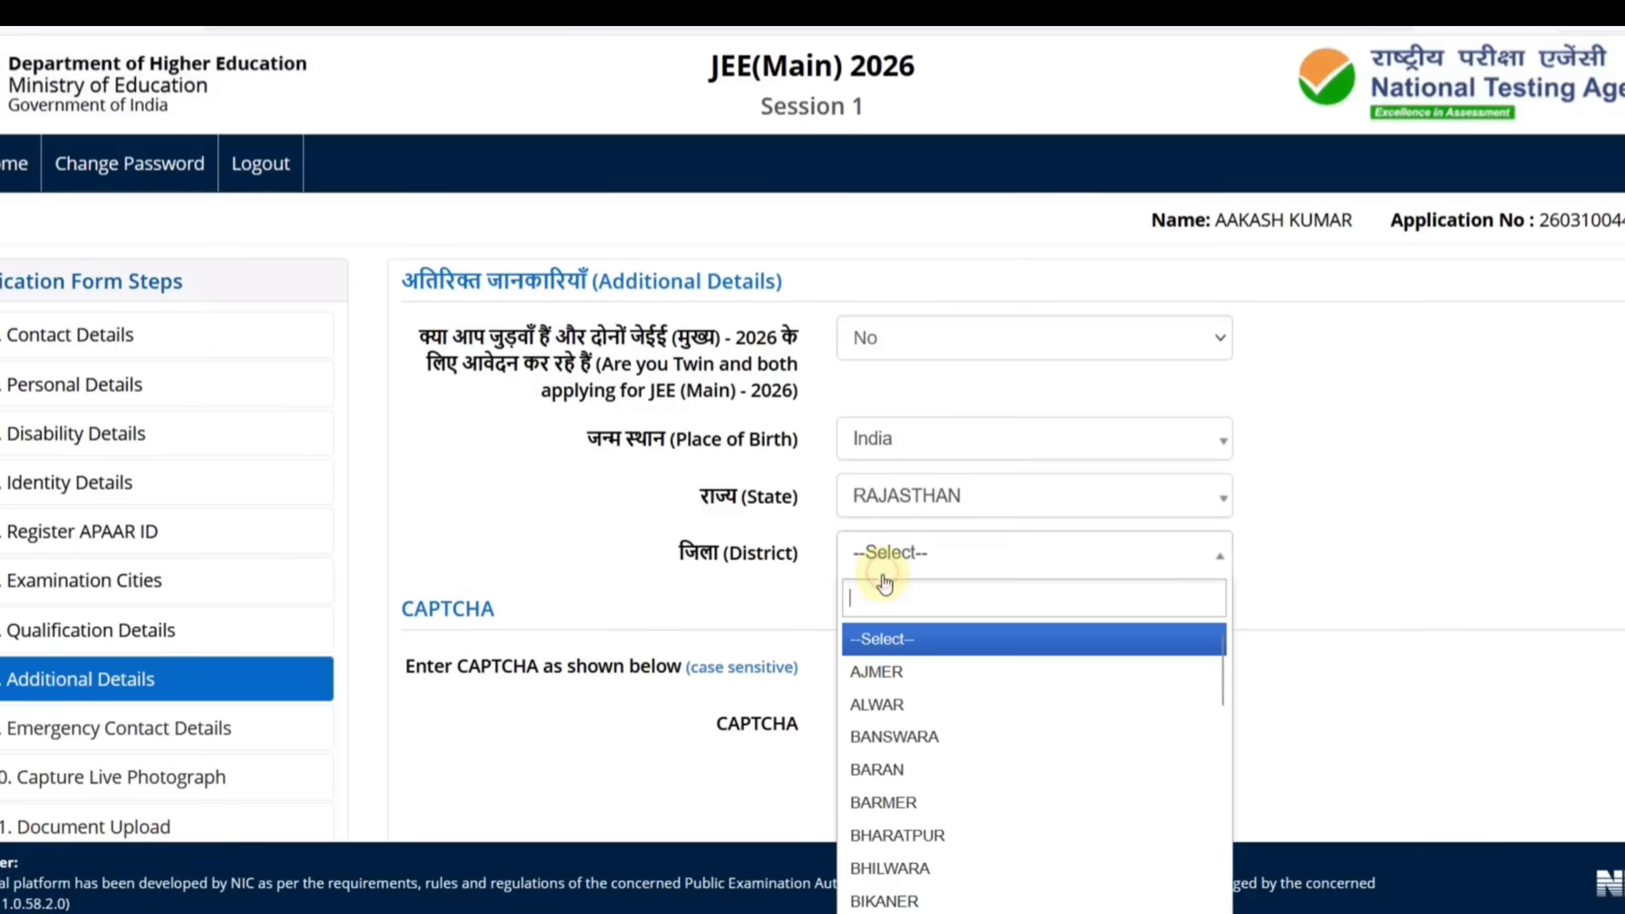
click(882, 704)
Enter the CAPTCHA code for the Additional Details section, then save it and confirm its submission
click(897, 671)
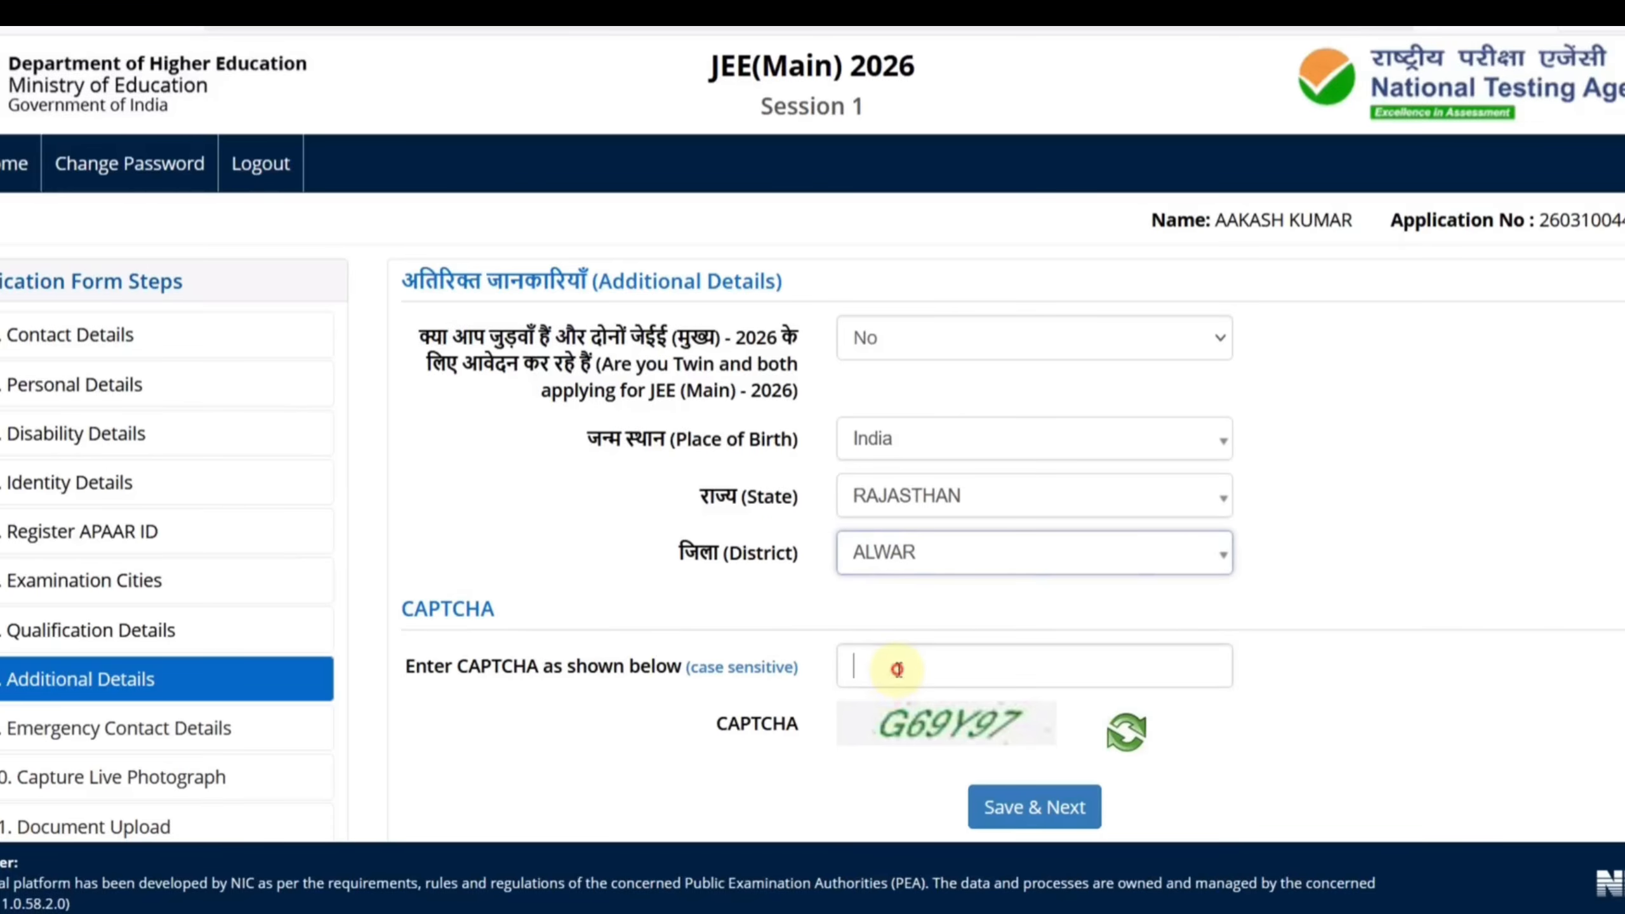
text(G36)
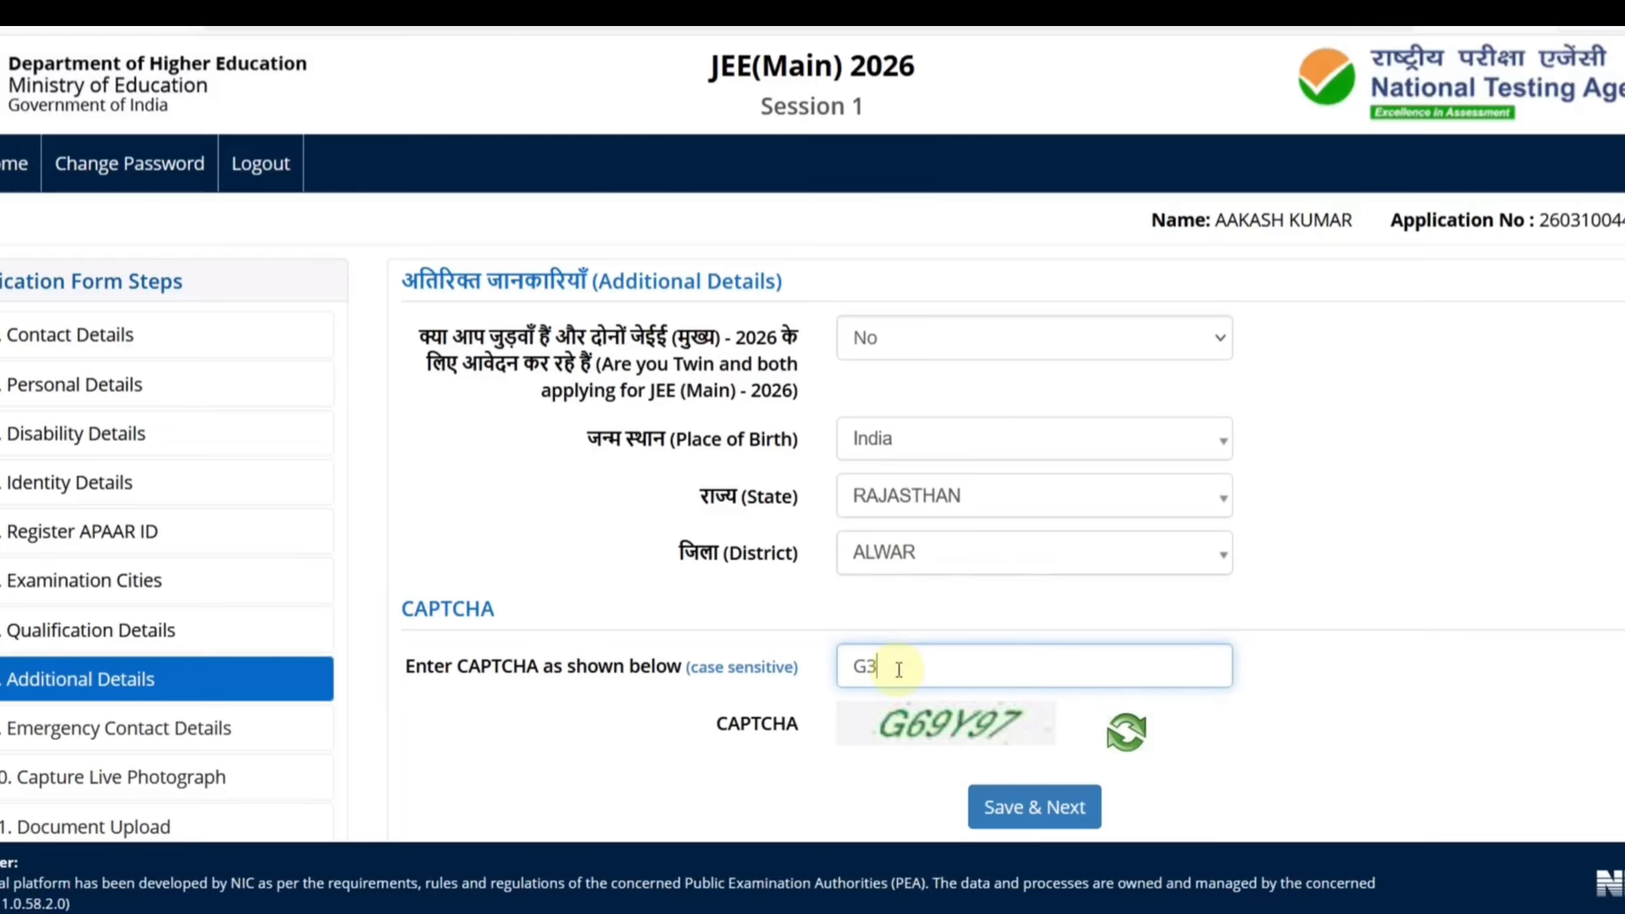
text(Y97)
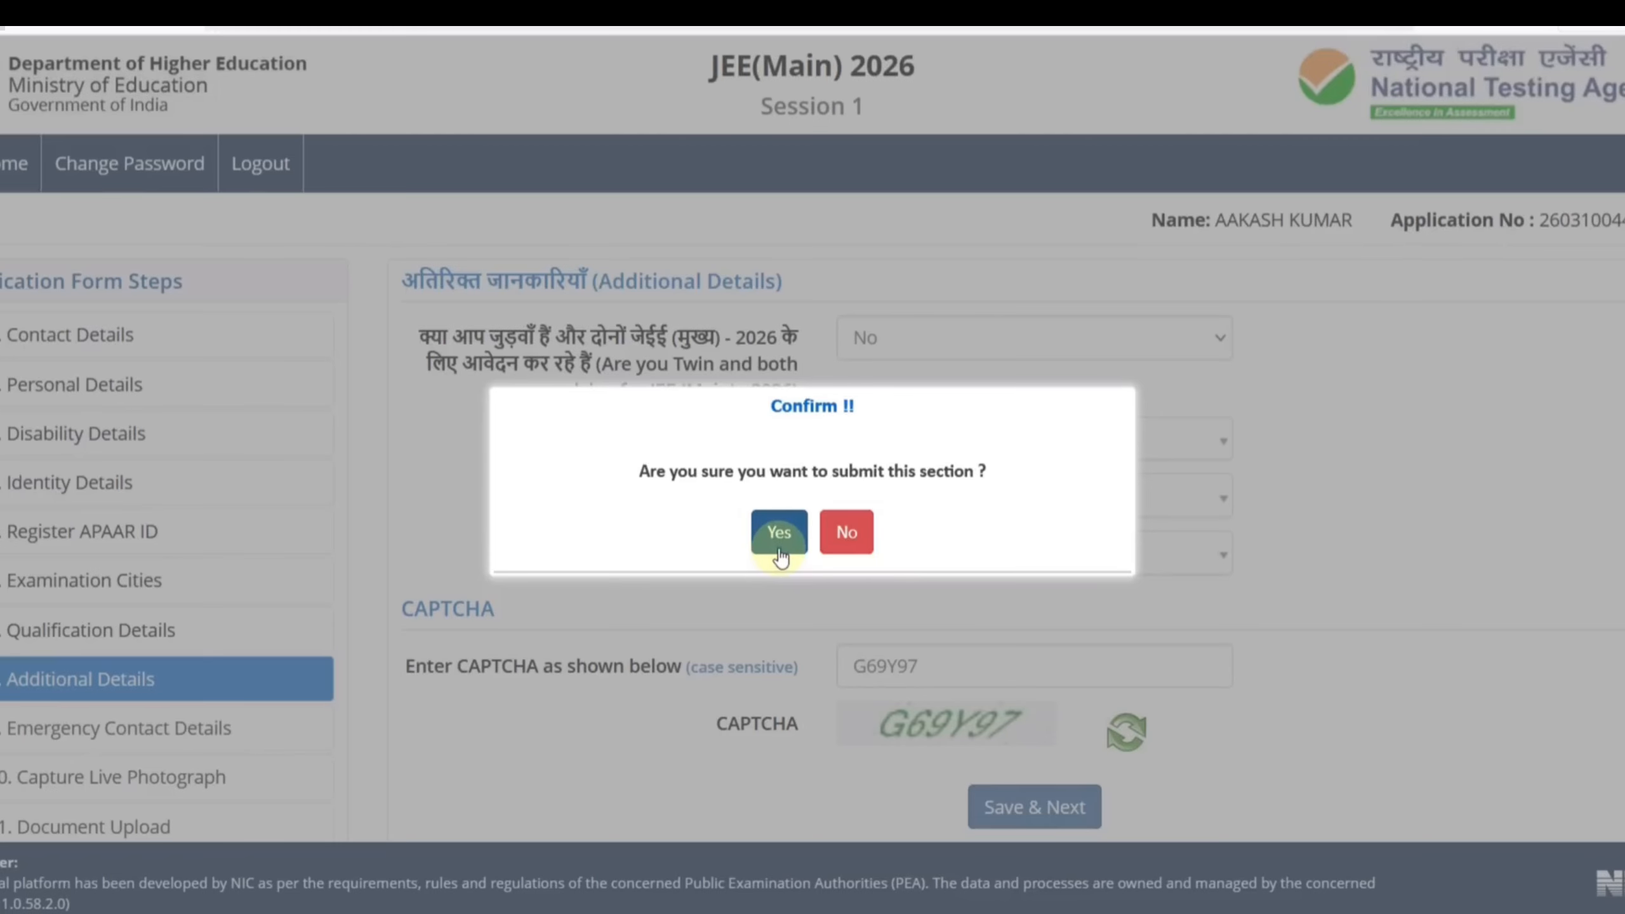
click(779, 540)
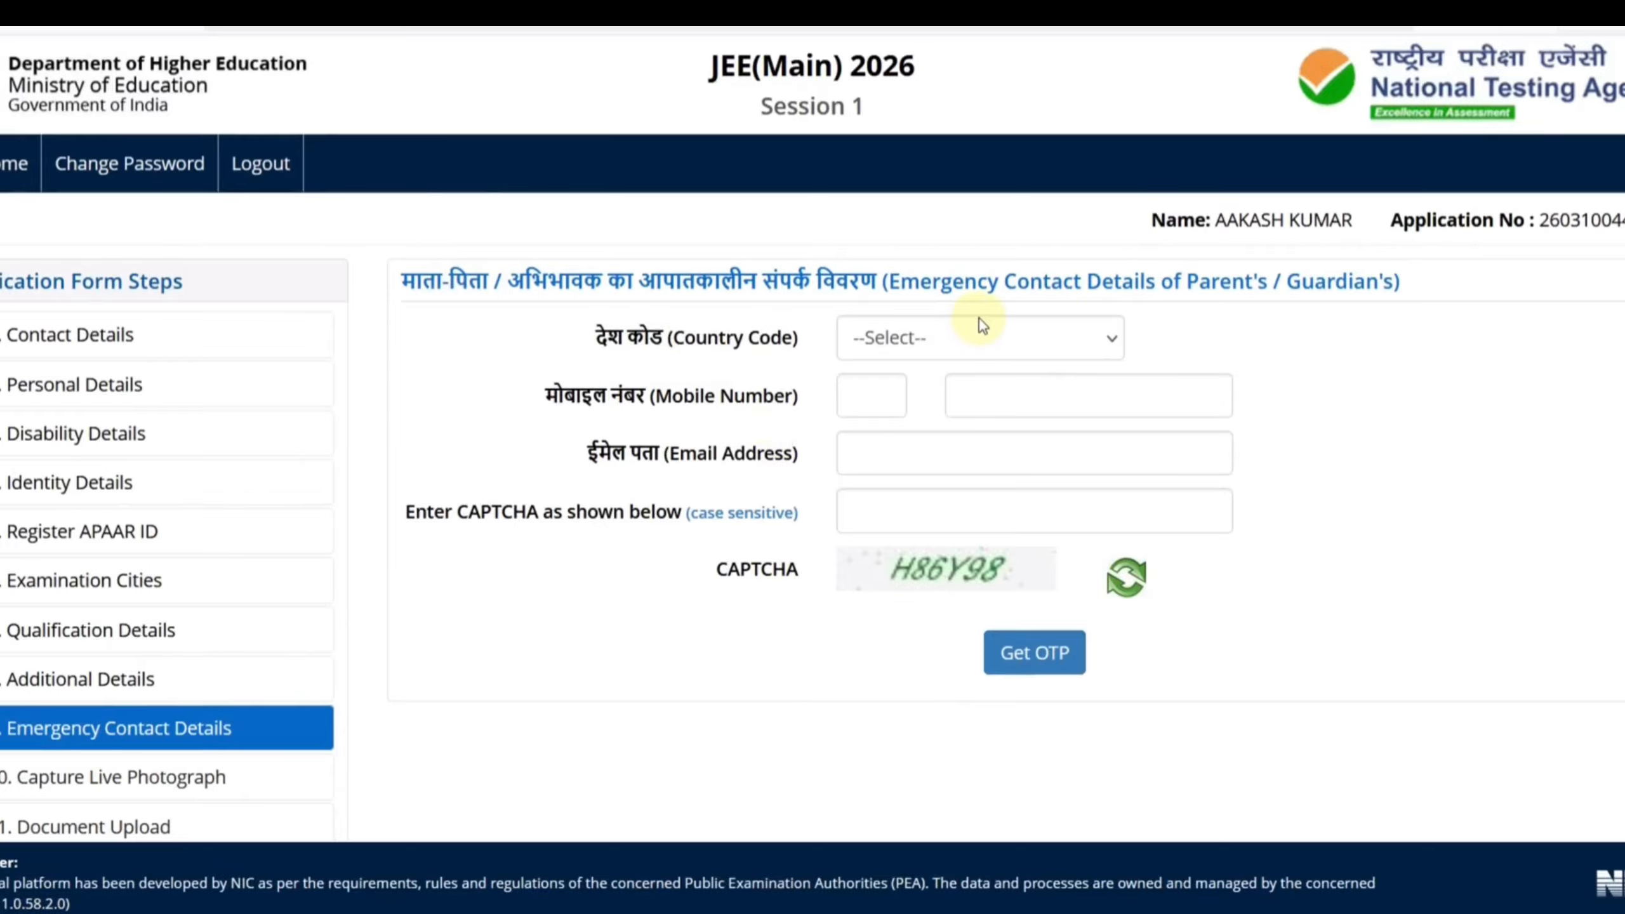
Set the country code of the parent's or guardian's emergency contact to India
click(956, 350)
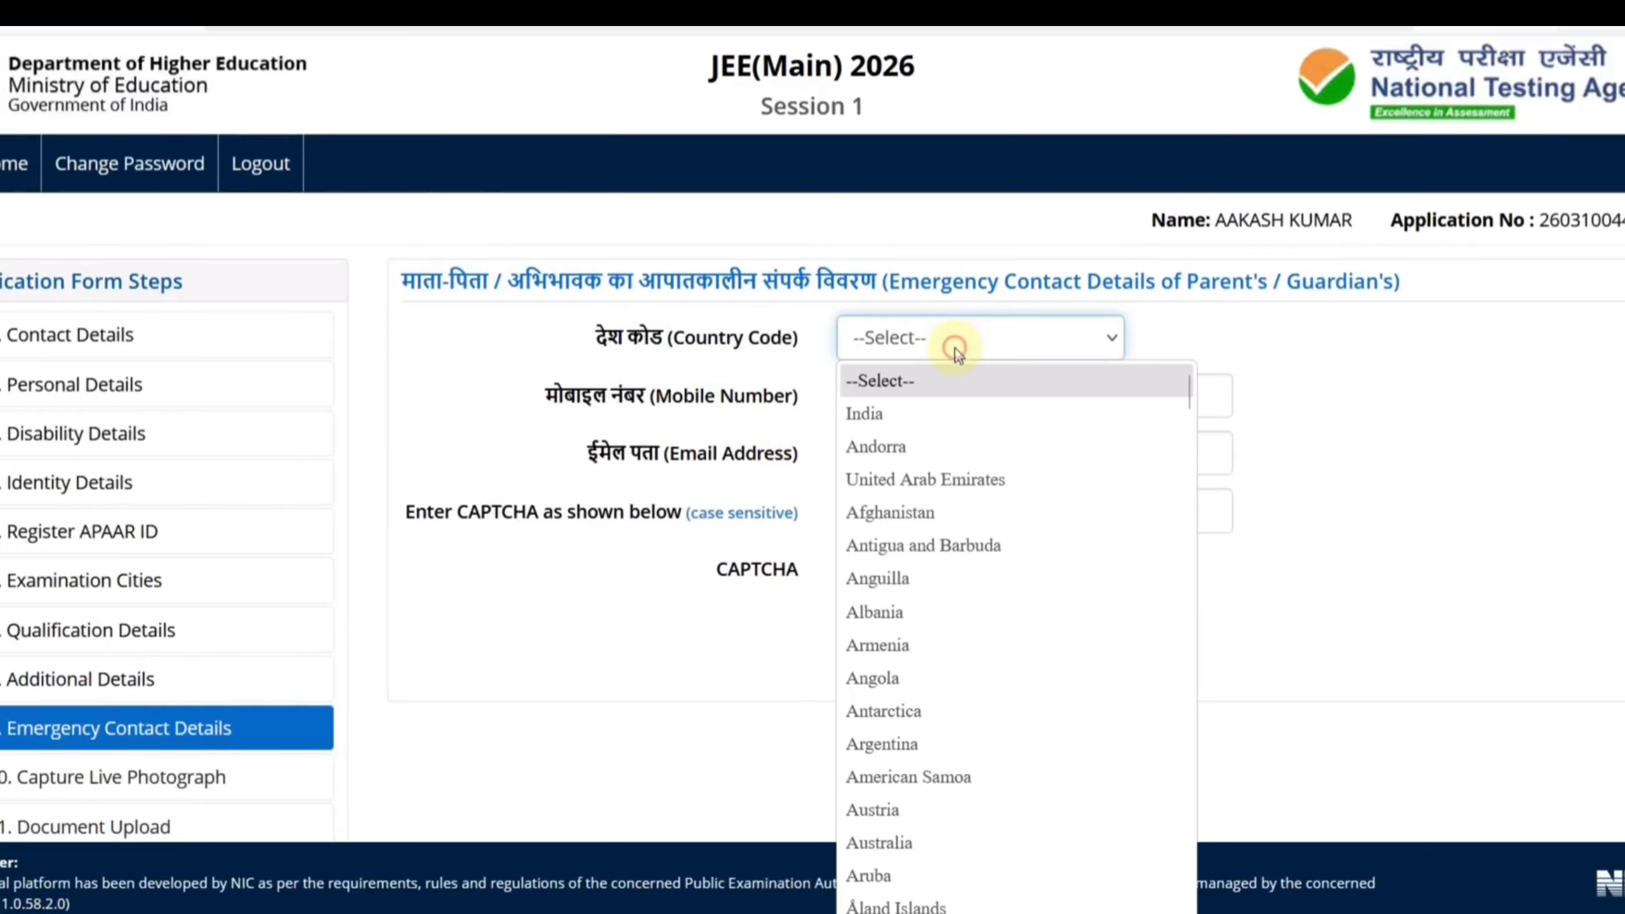
click(915, 415)
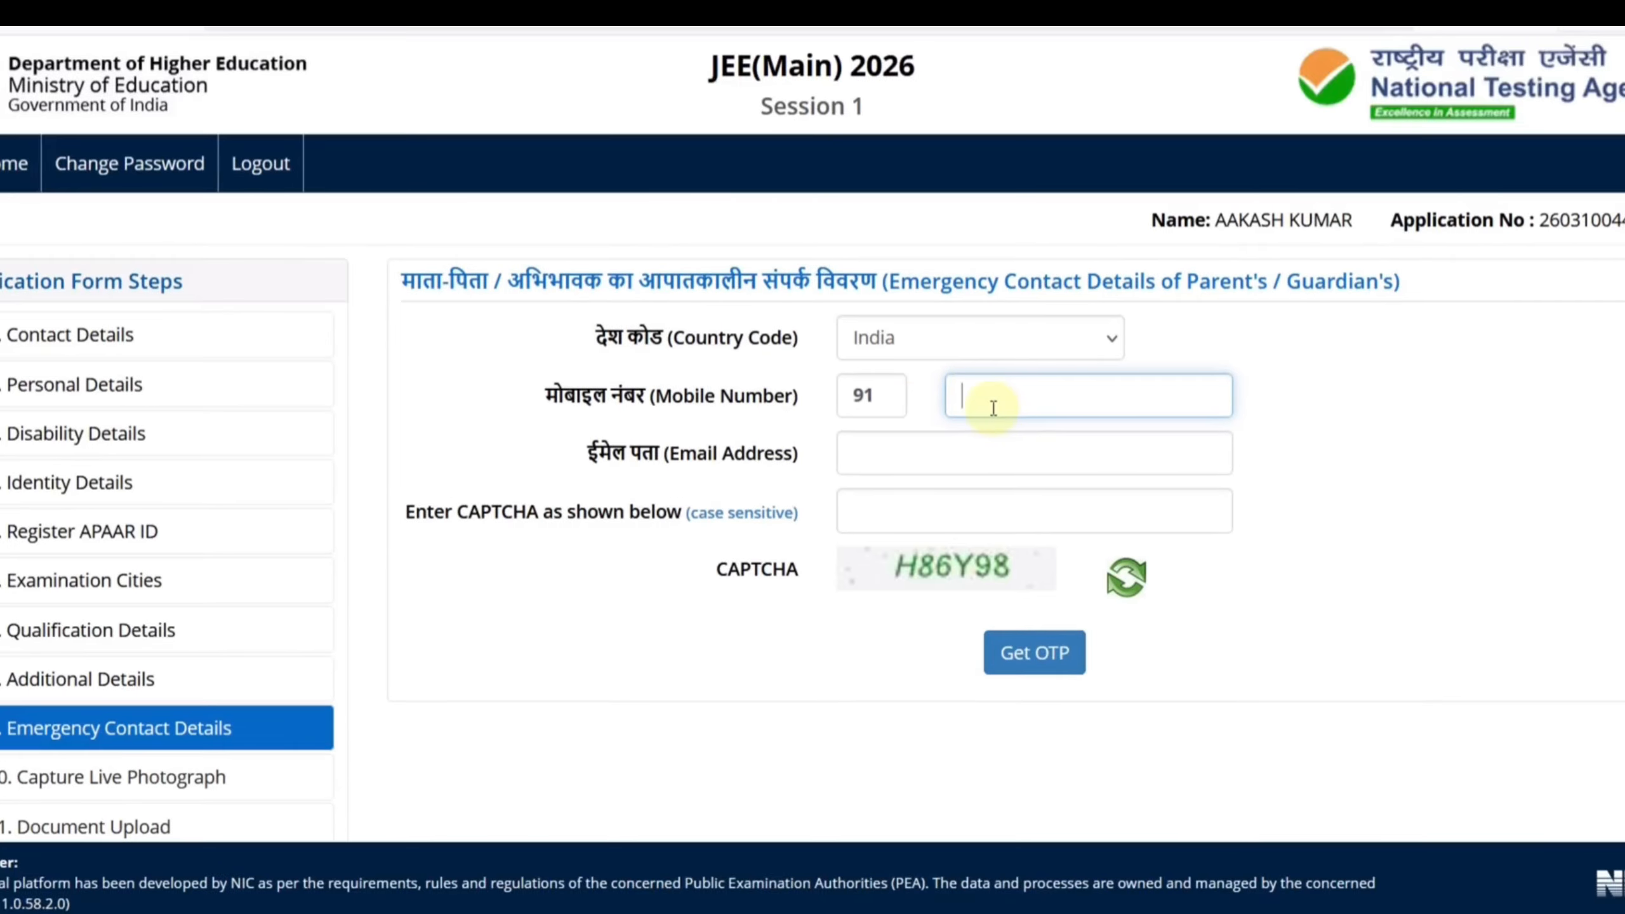
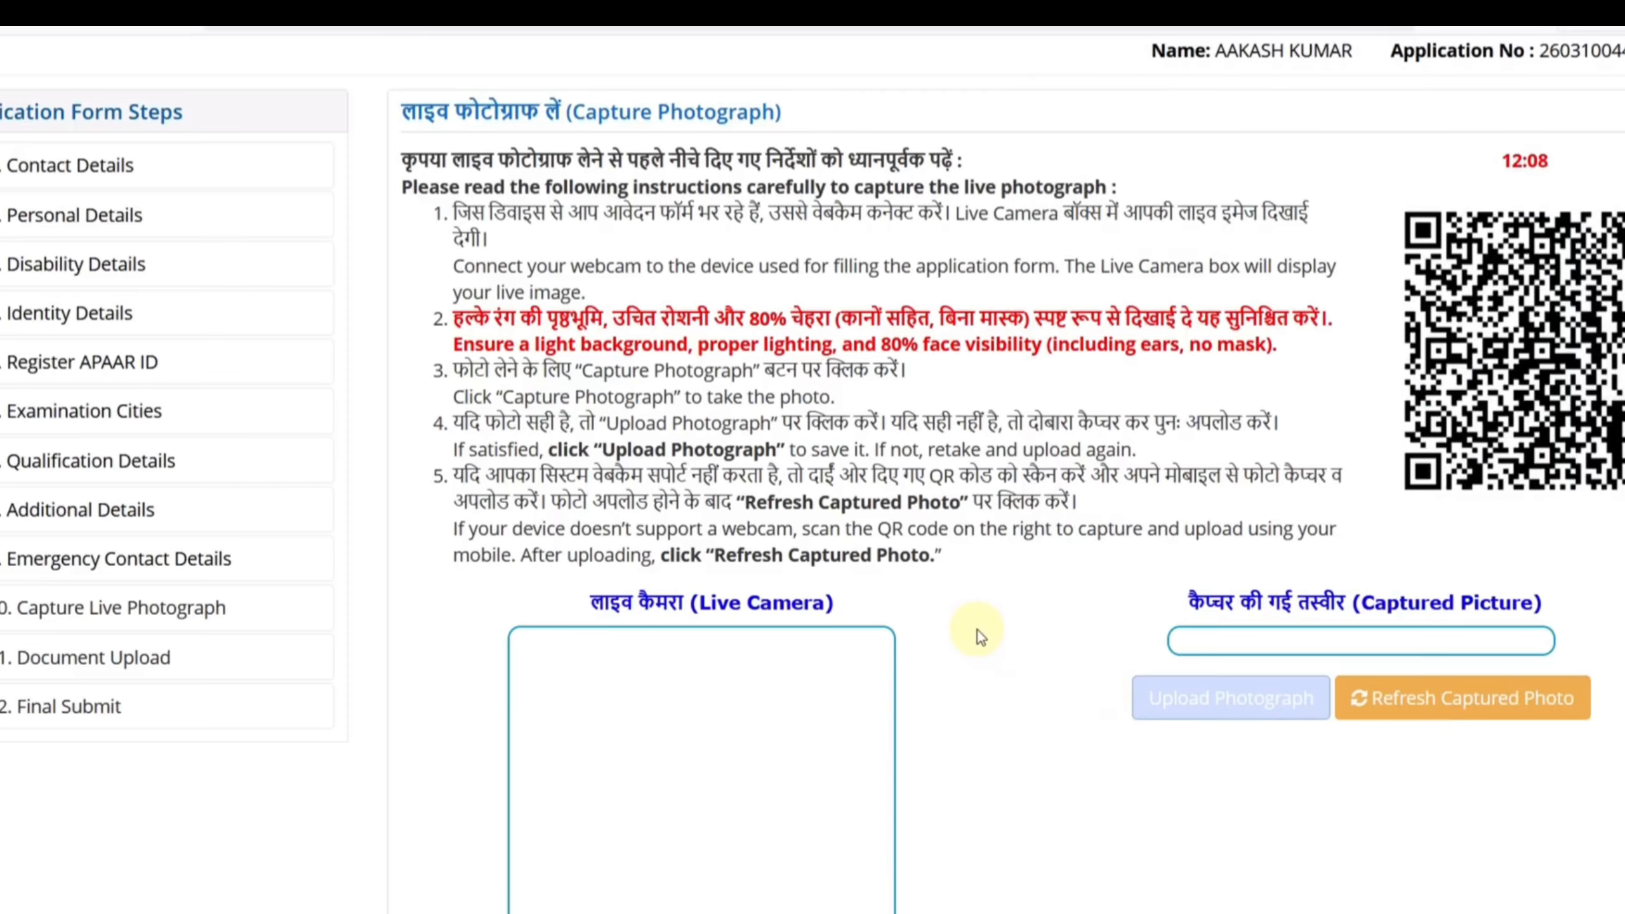
Refresh the captured photo uploaded from the mobile and save the live photograph section to reach Document Upload
scroll(978, 630, down, 5)
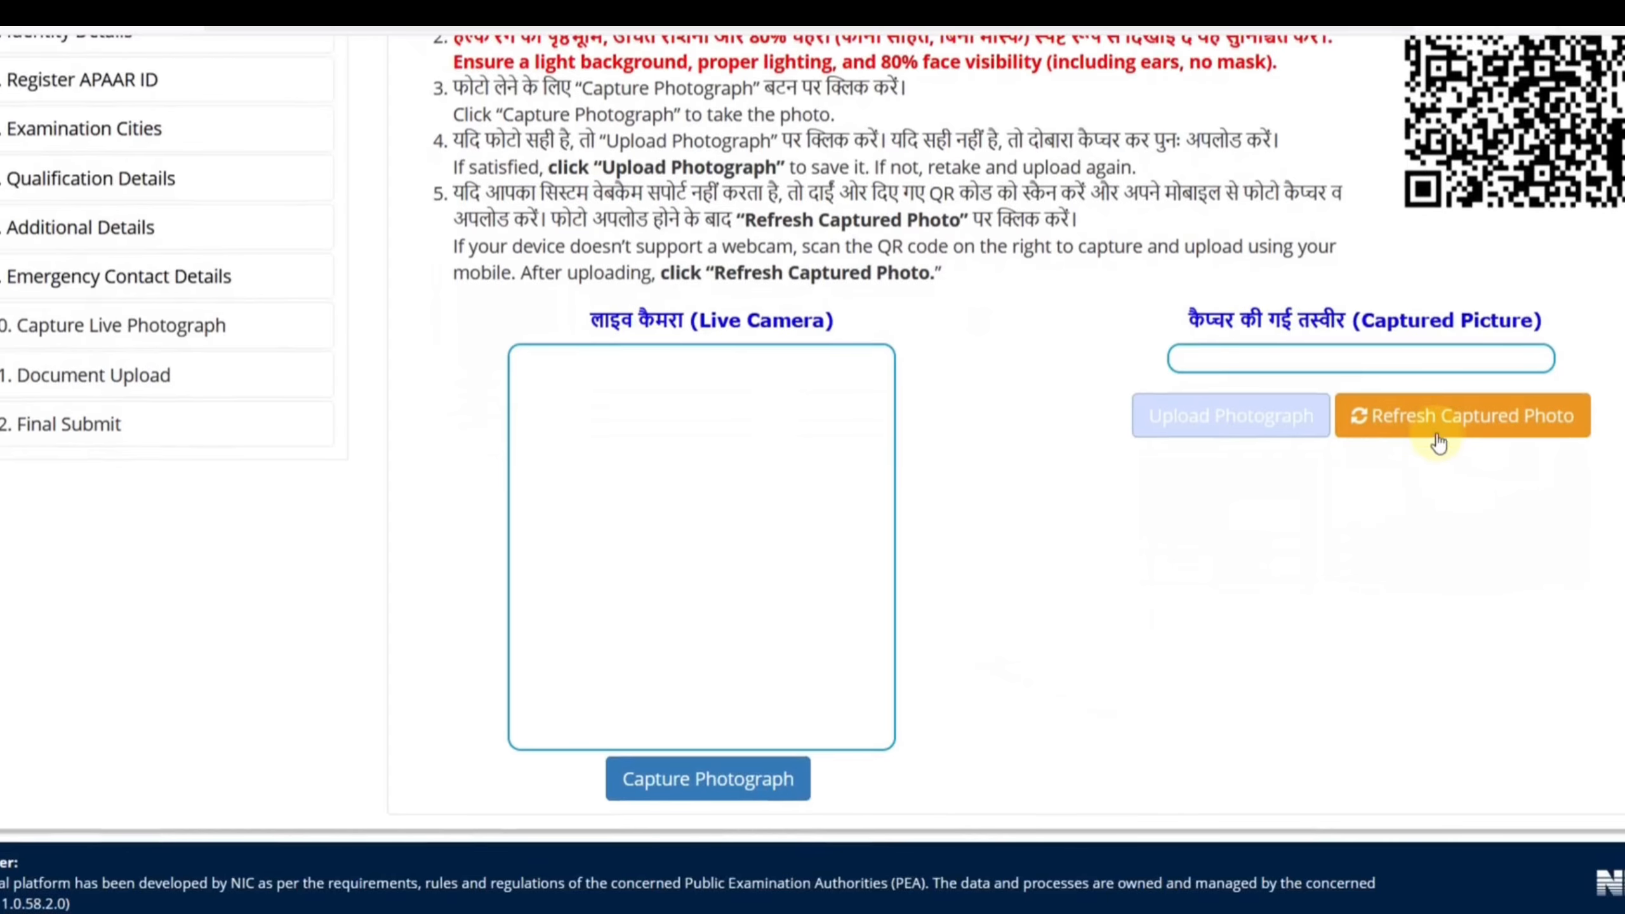
click(1480, 434)
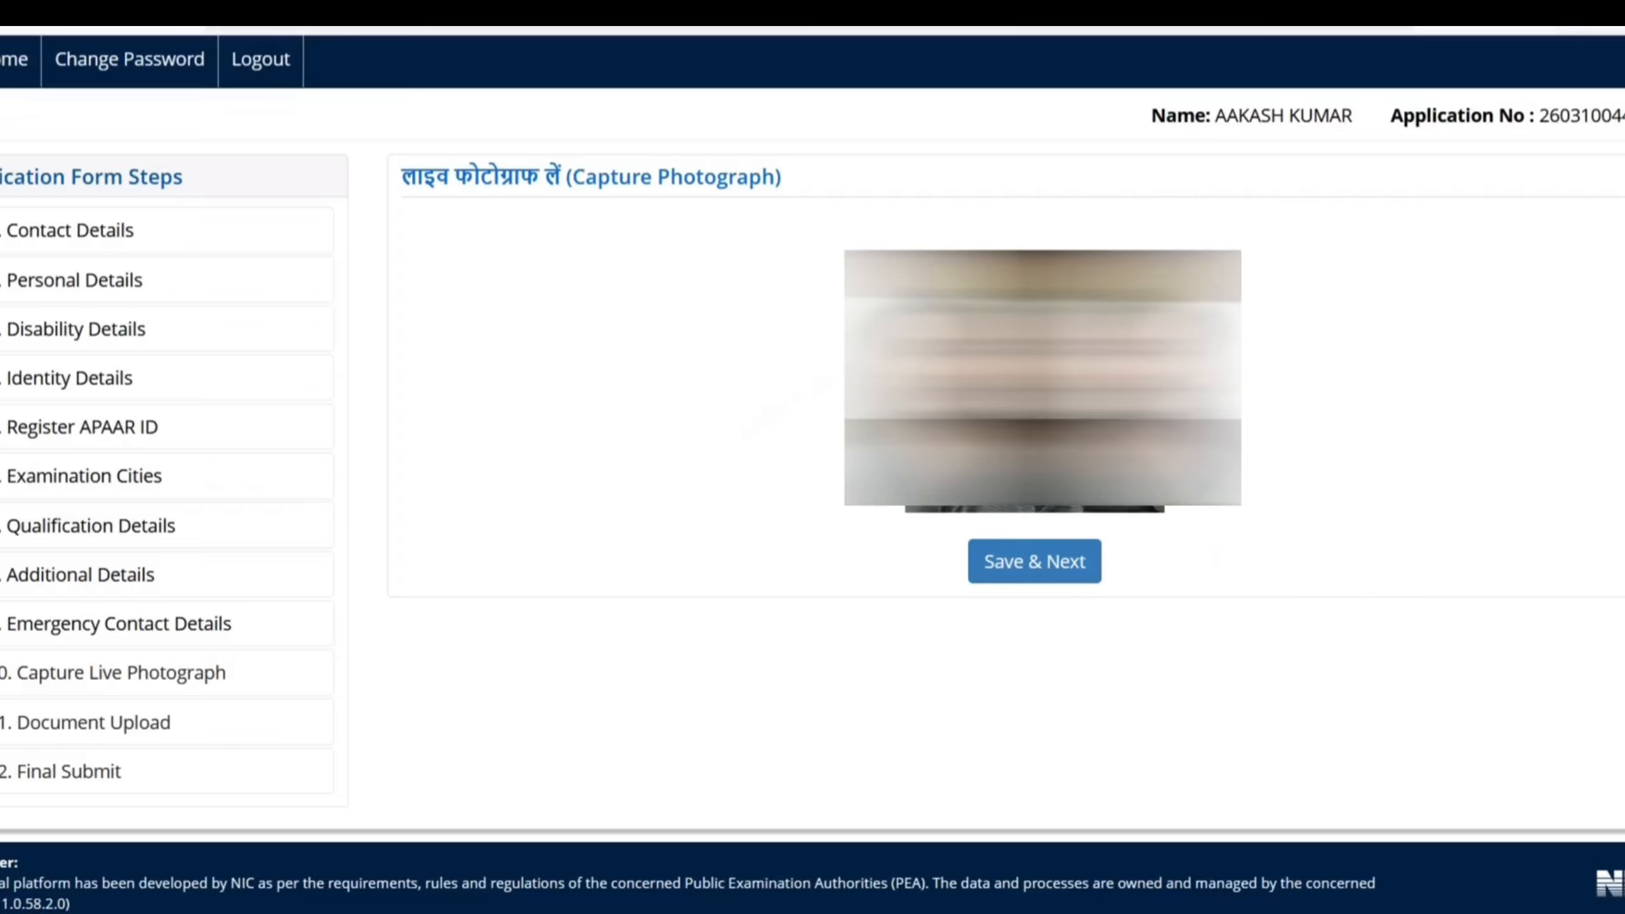
click(1031, 577)
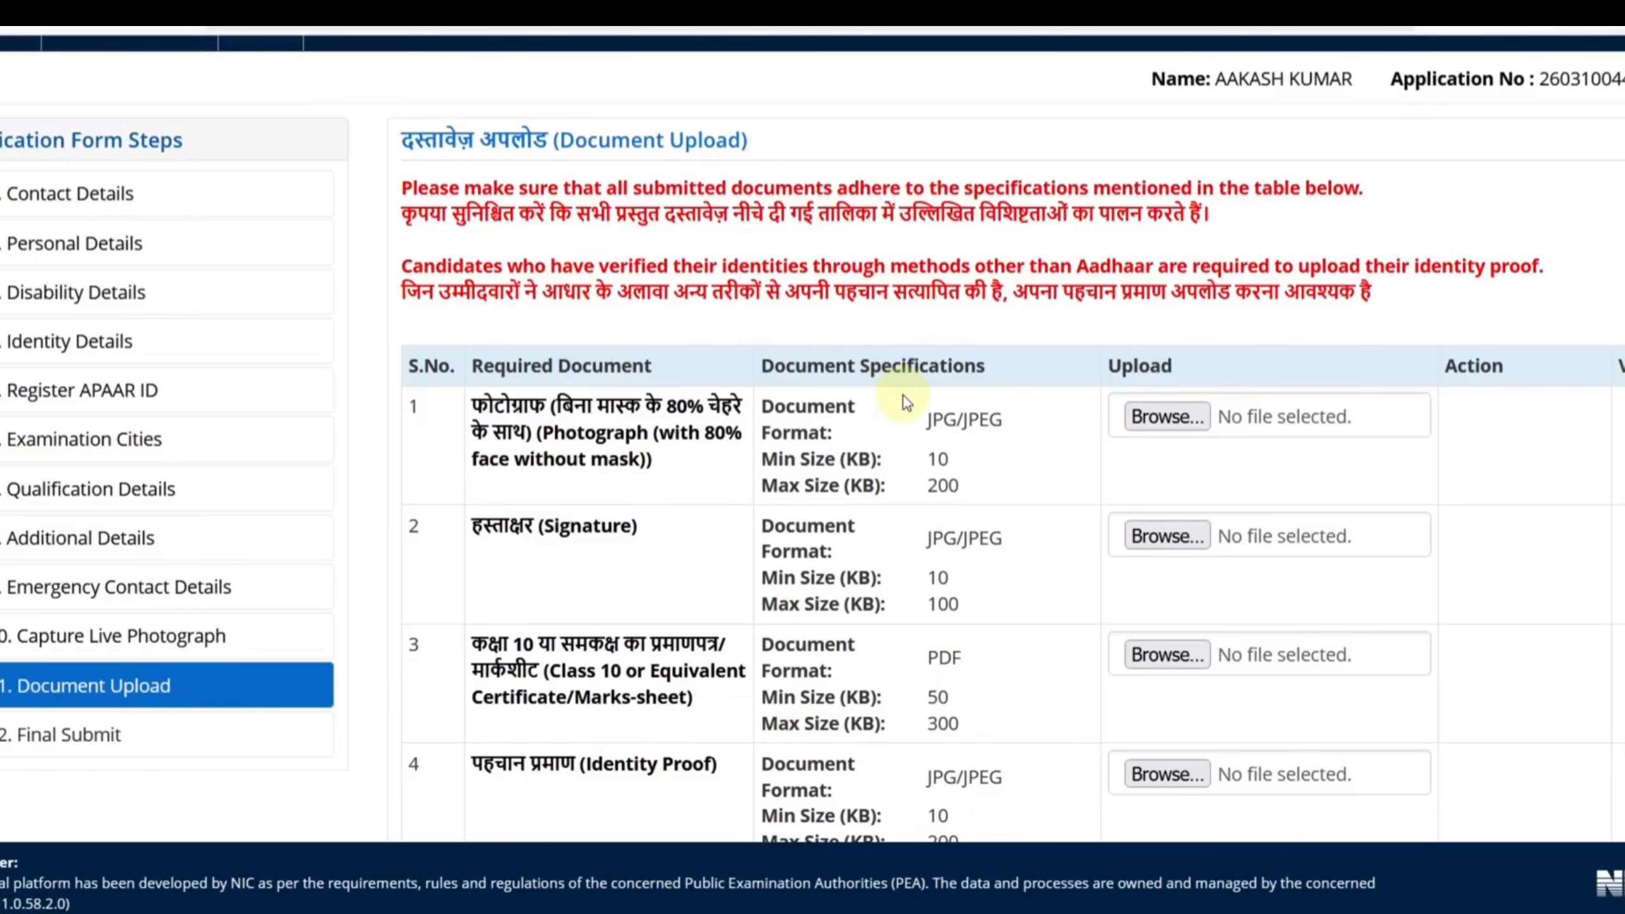
Examine the format and size specifications of the required documents, especially the file format for the Class 10 certificate
scroll(904, 397, down, 2)
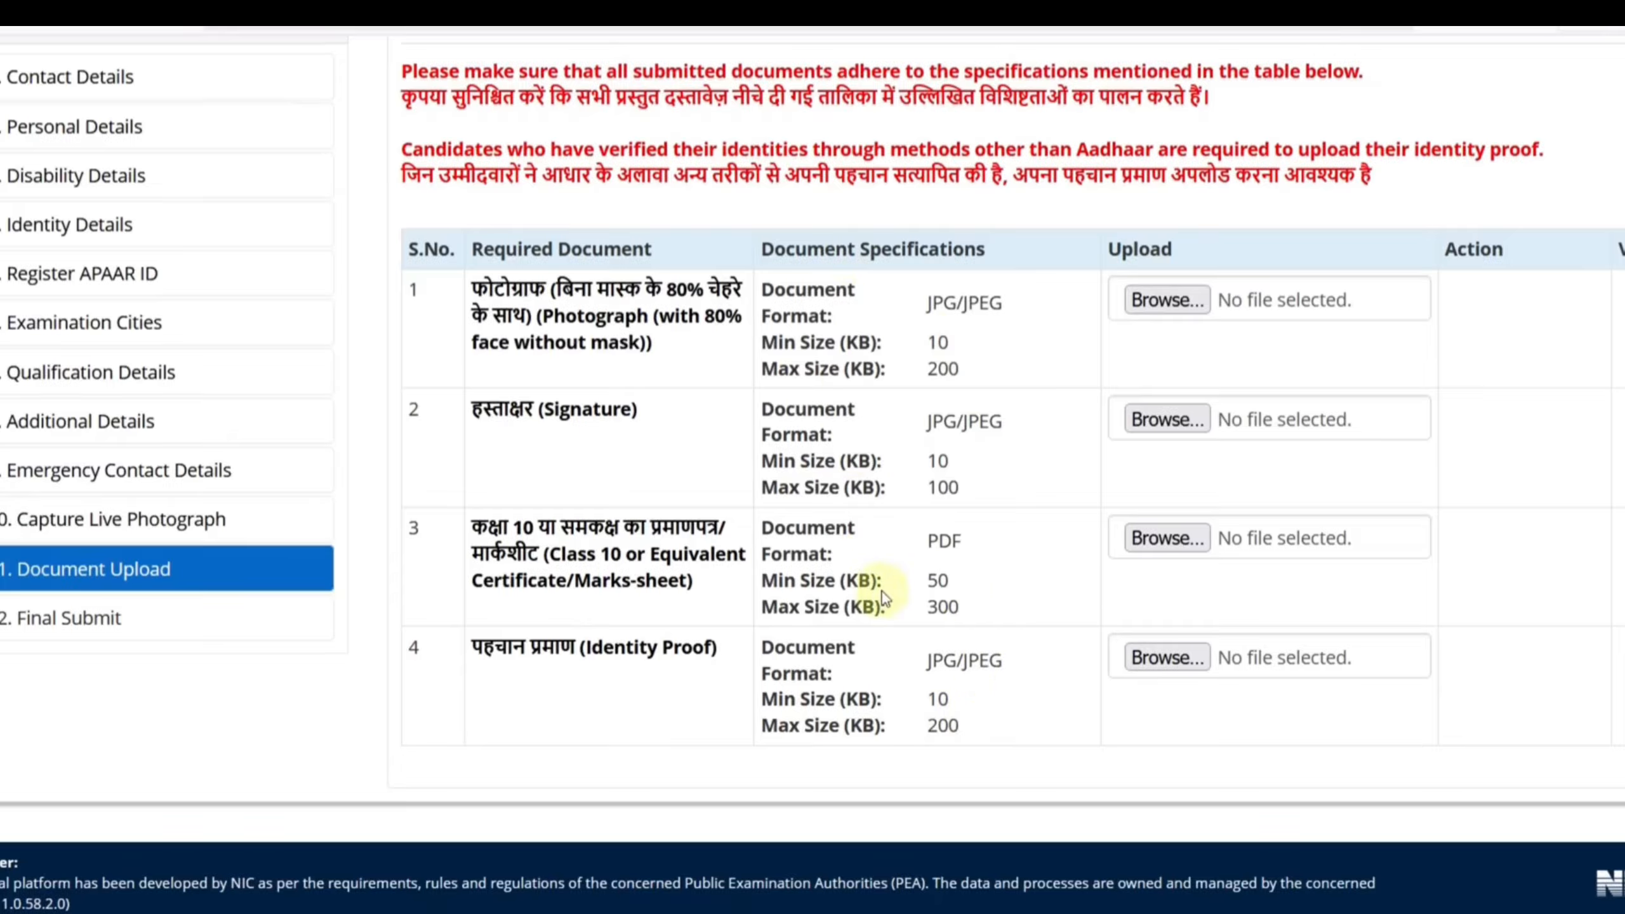
drag(942, 543, 965, 547)
click(974, 543)
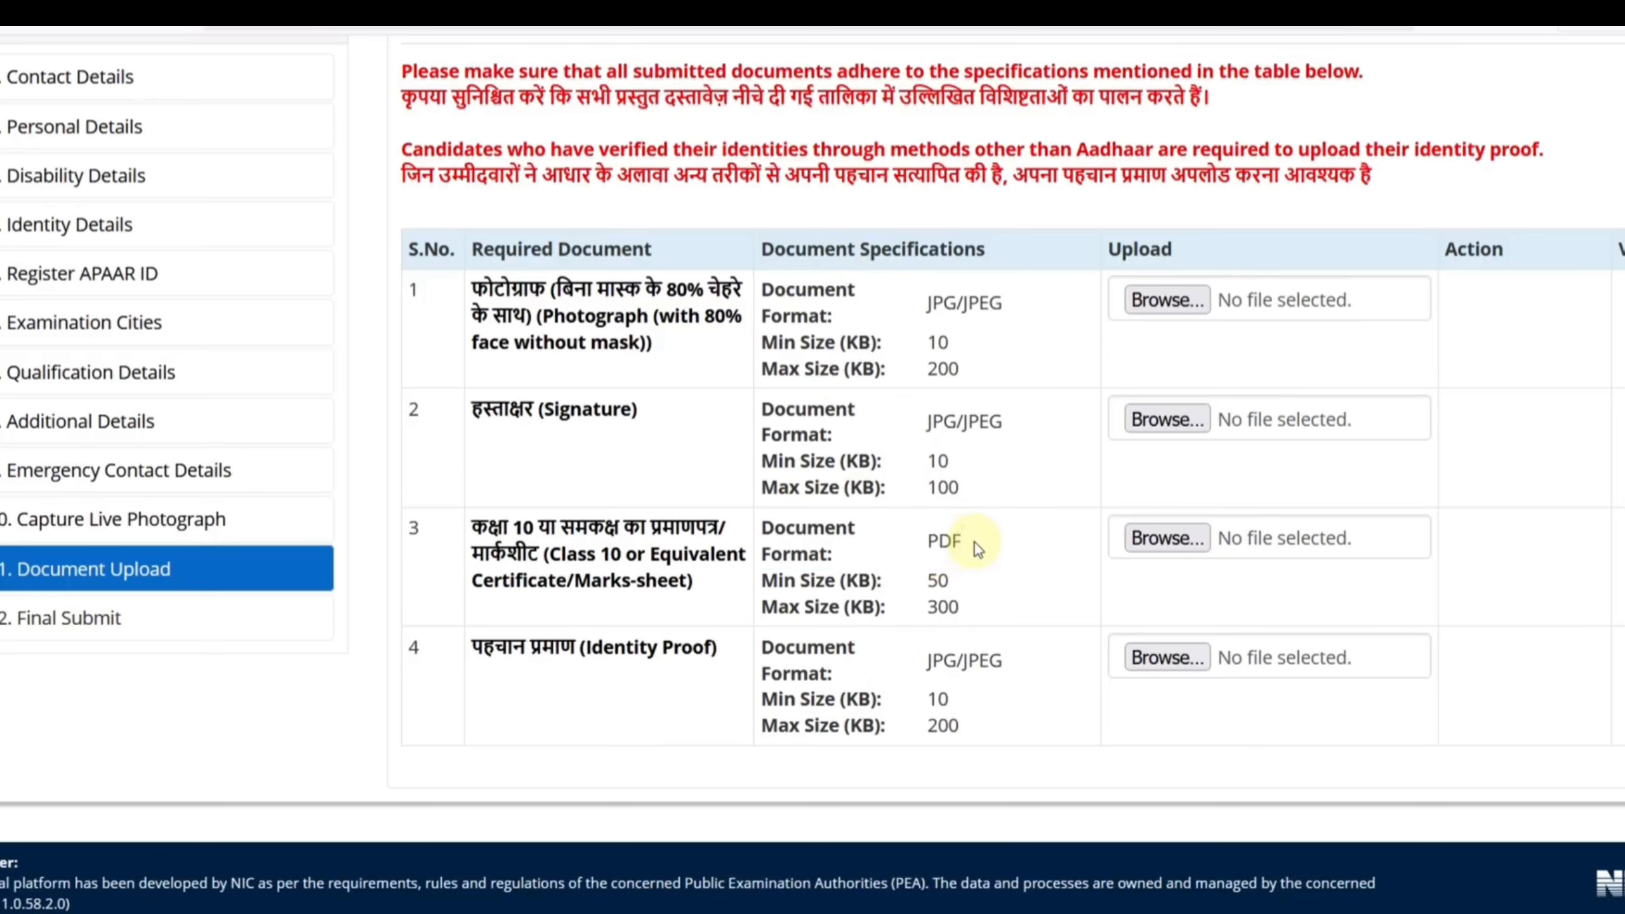
double_click(937, 542)
click(989, 548)
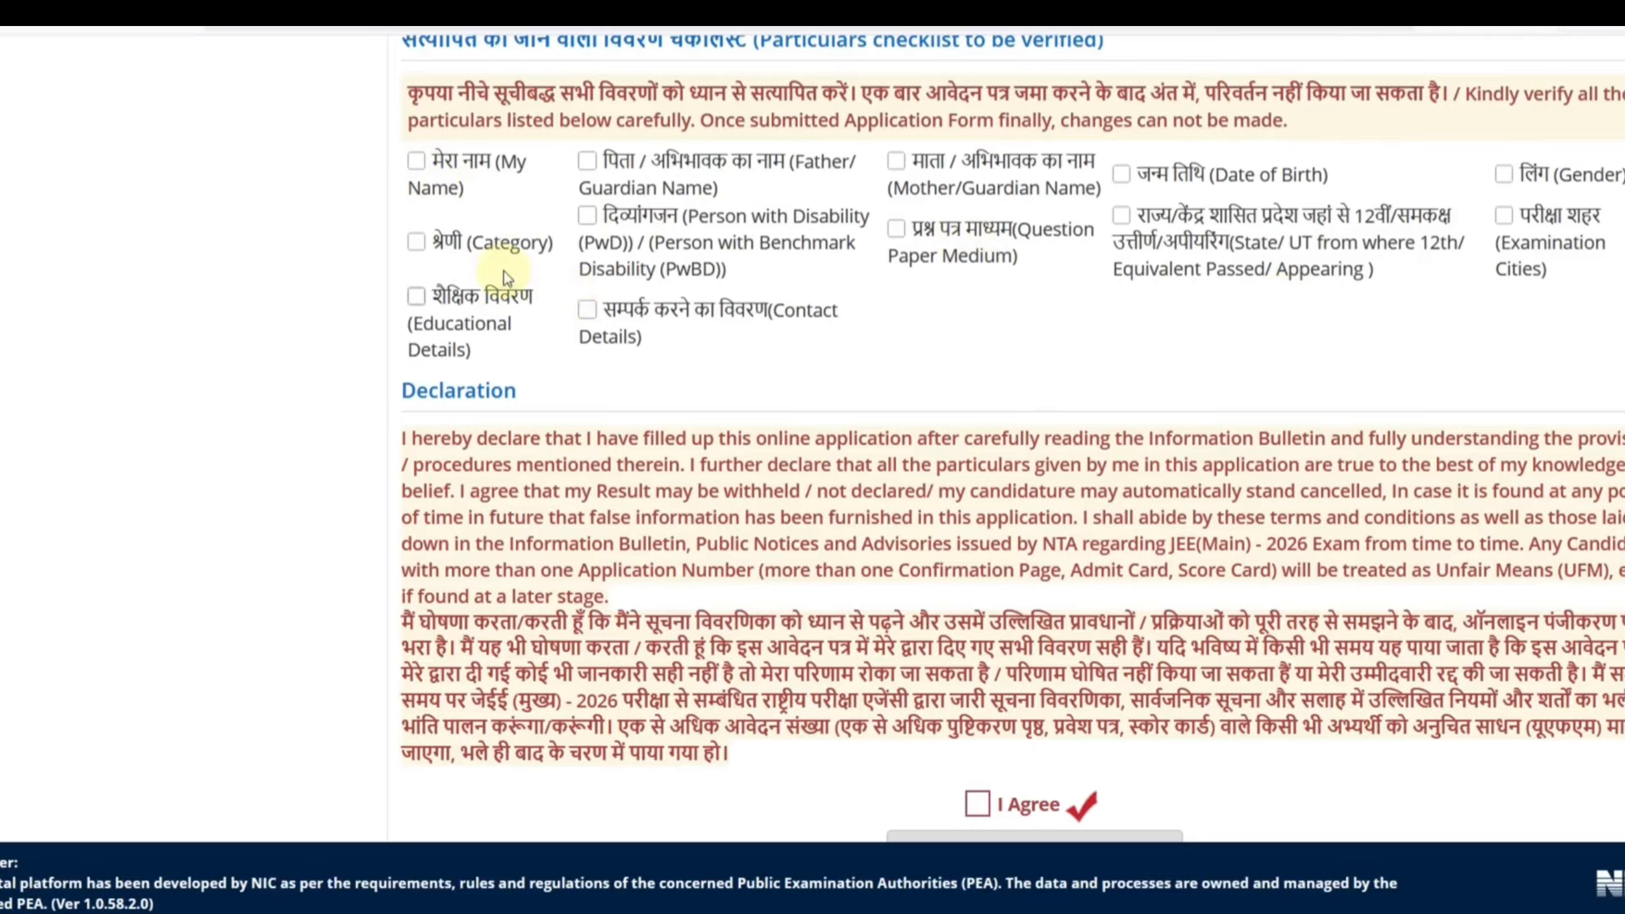
Check all the particulars in the verification checklist and agree to the declaration
click(417, 163)
click(587, 162)
click(896, 161)
click(1121, 175)
click(1504, 174)
click(978, 804)
Make the final submission of the application and confirm submitting the details
scroll(1024, 768, down, 2)
click(1032, 758)
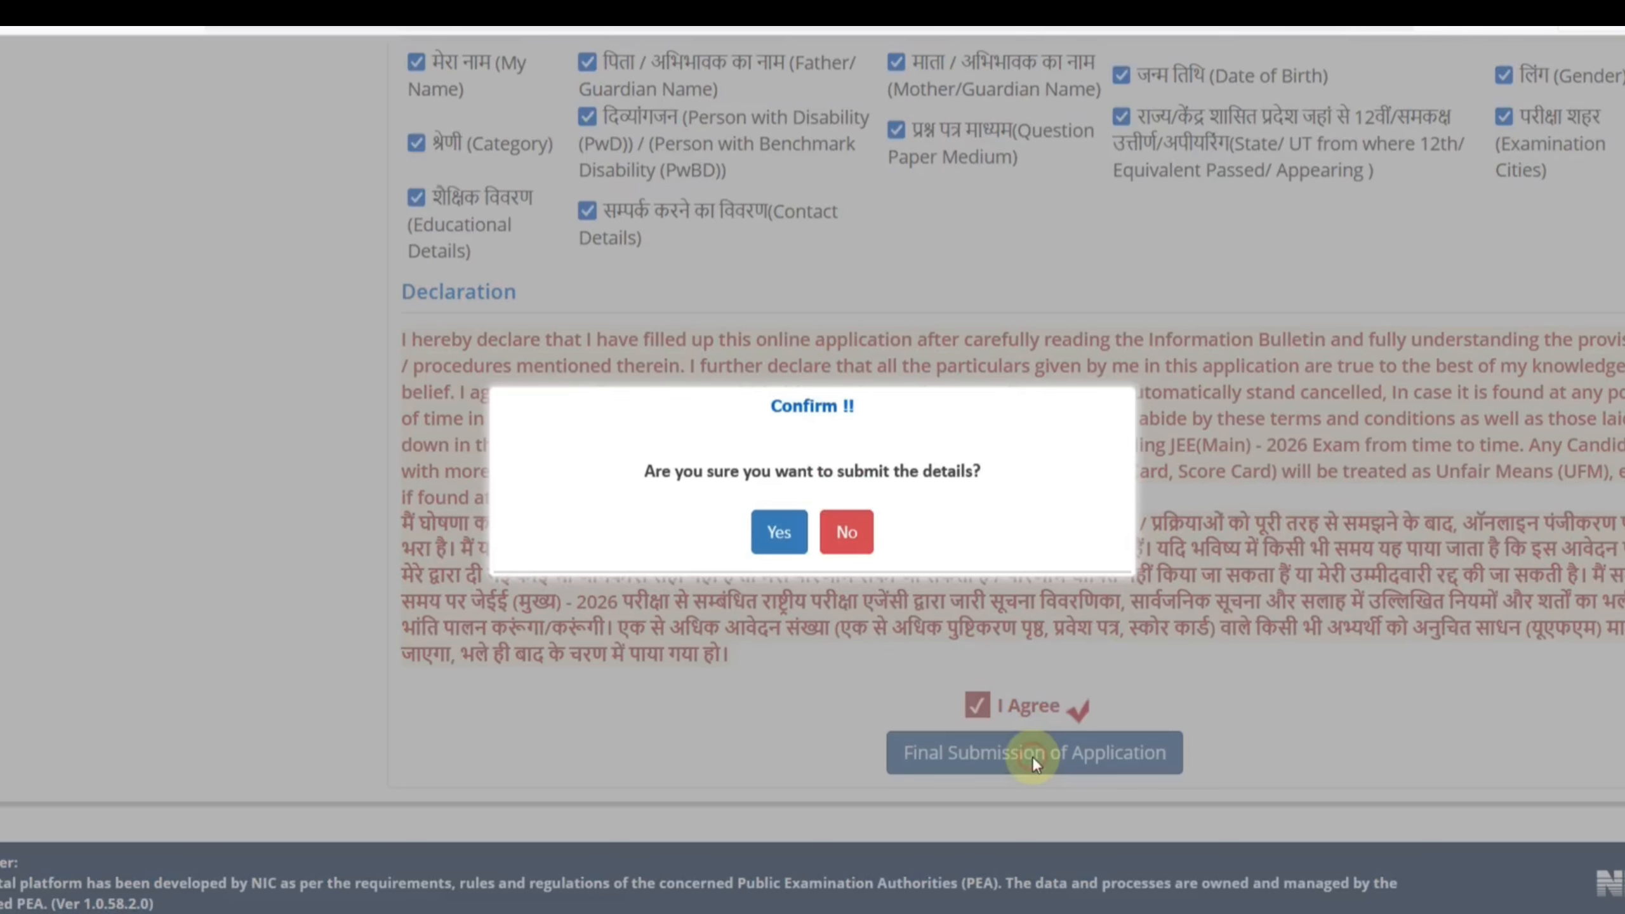
click(791, 543)
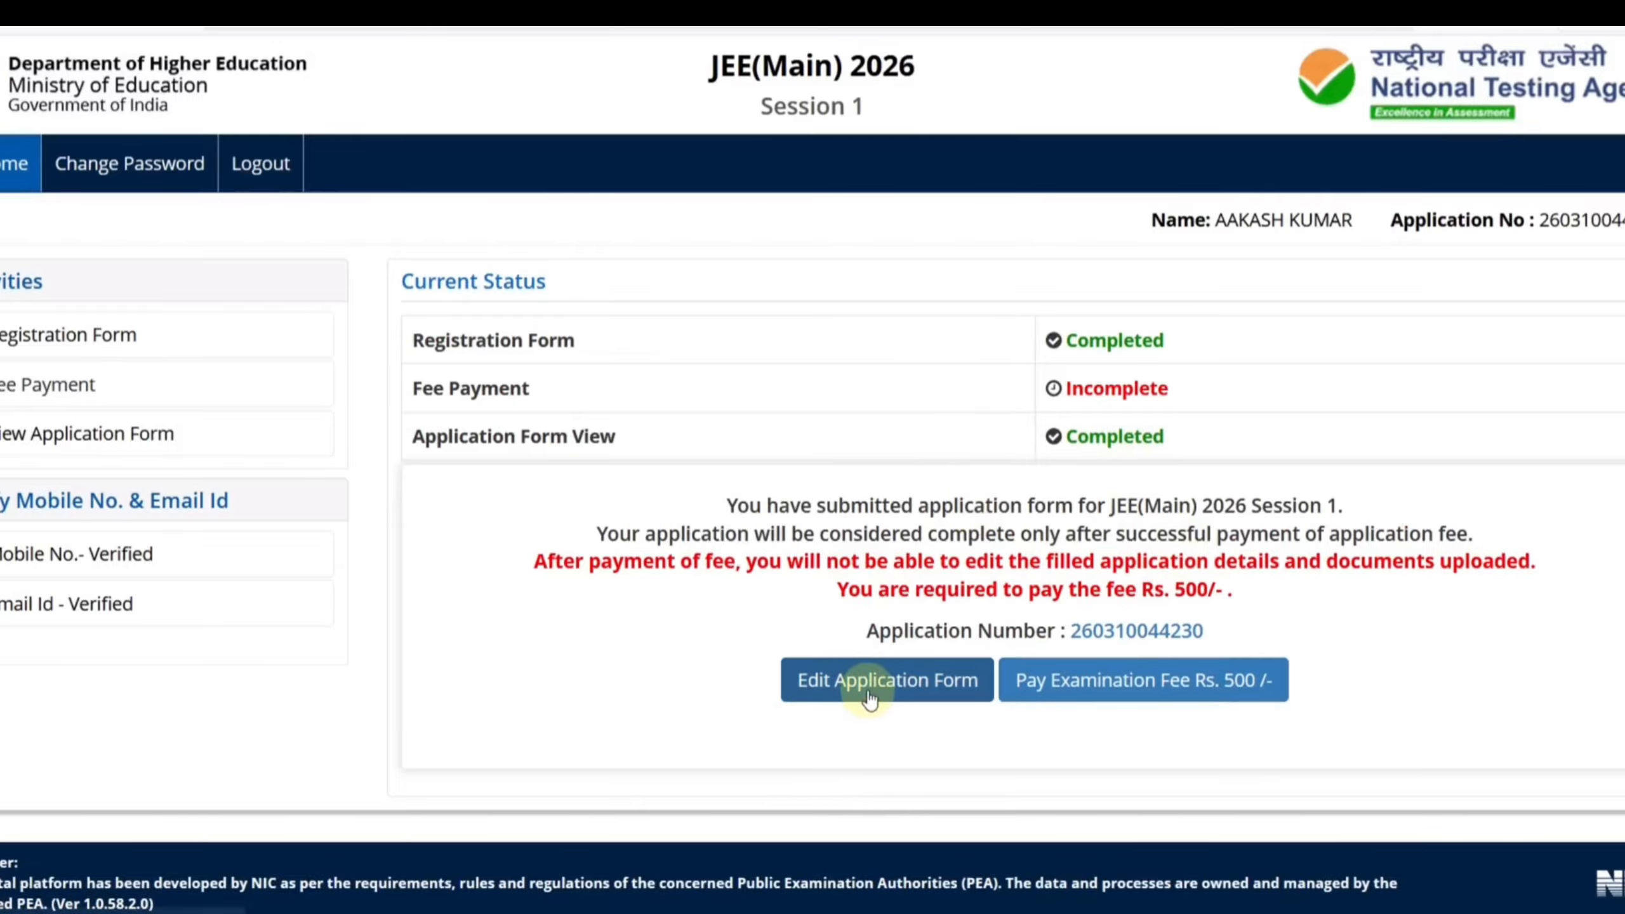
Start the Rs. 500 examination fee payment and proceed with SBI MOPS as the payment provider
click(1103, 696)
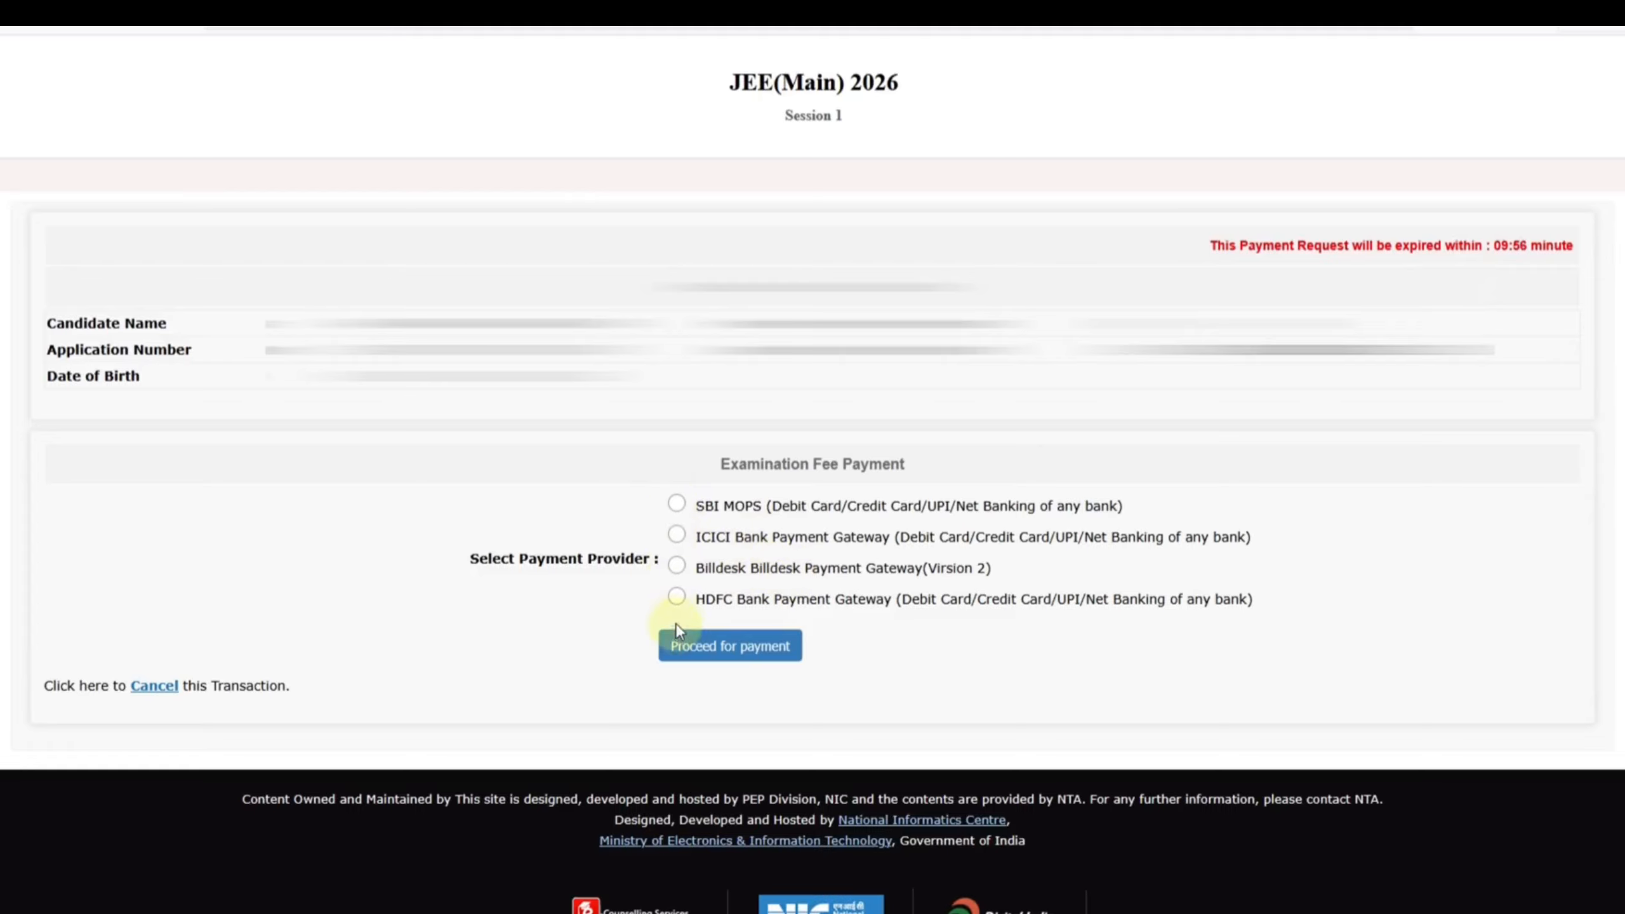
click(676, 504)
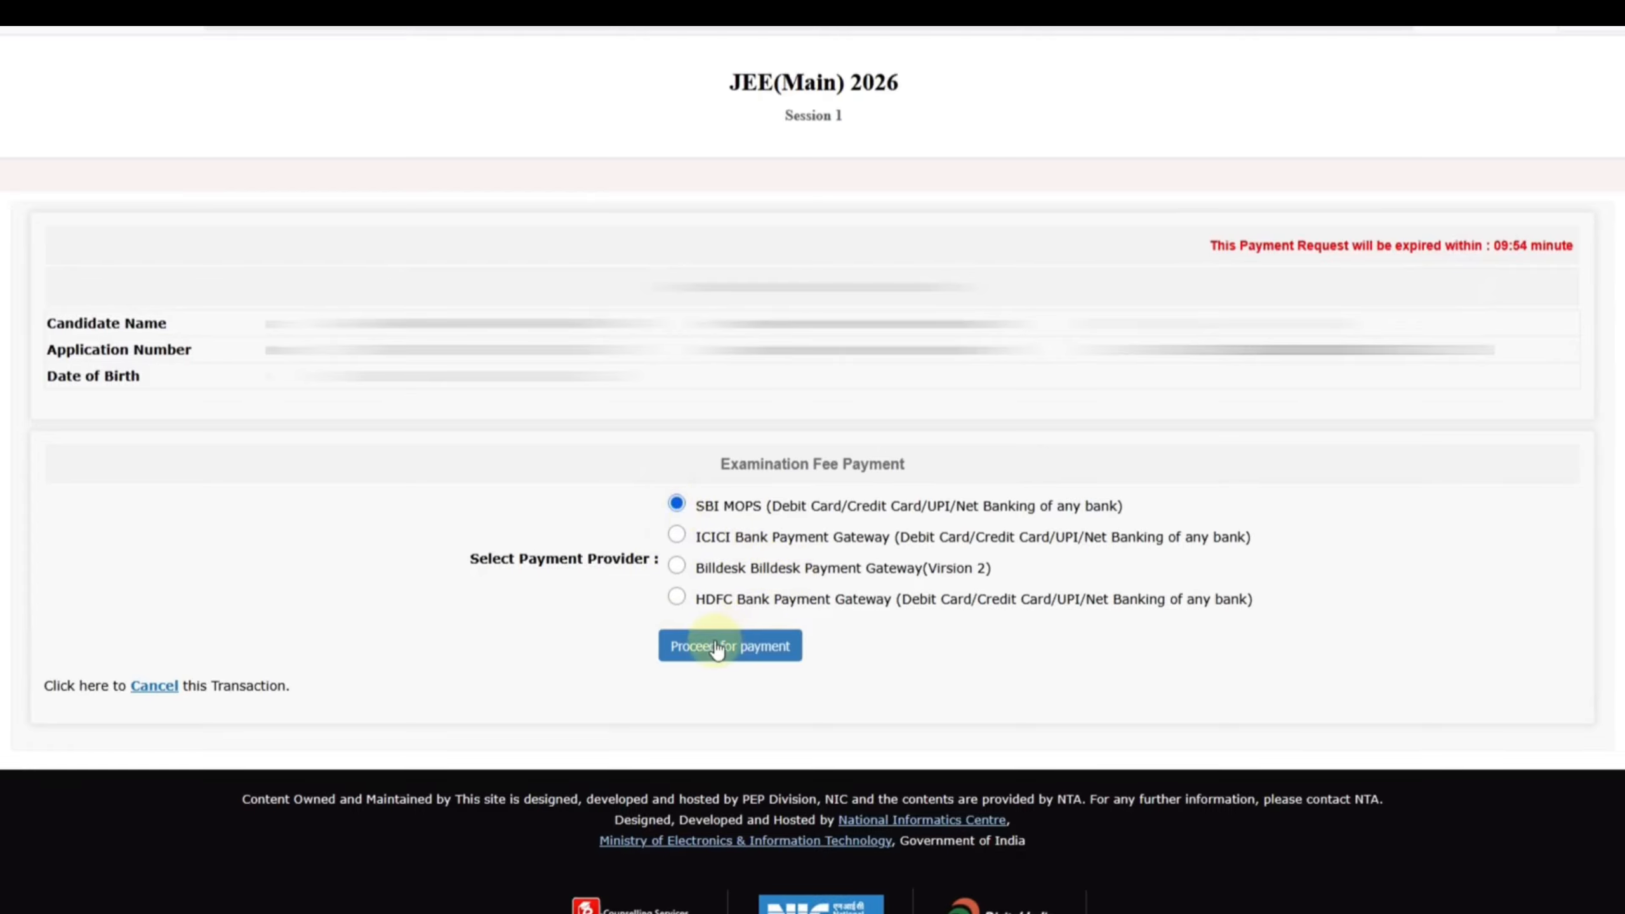
click(762, 648)
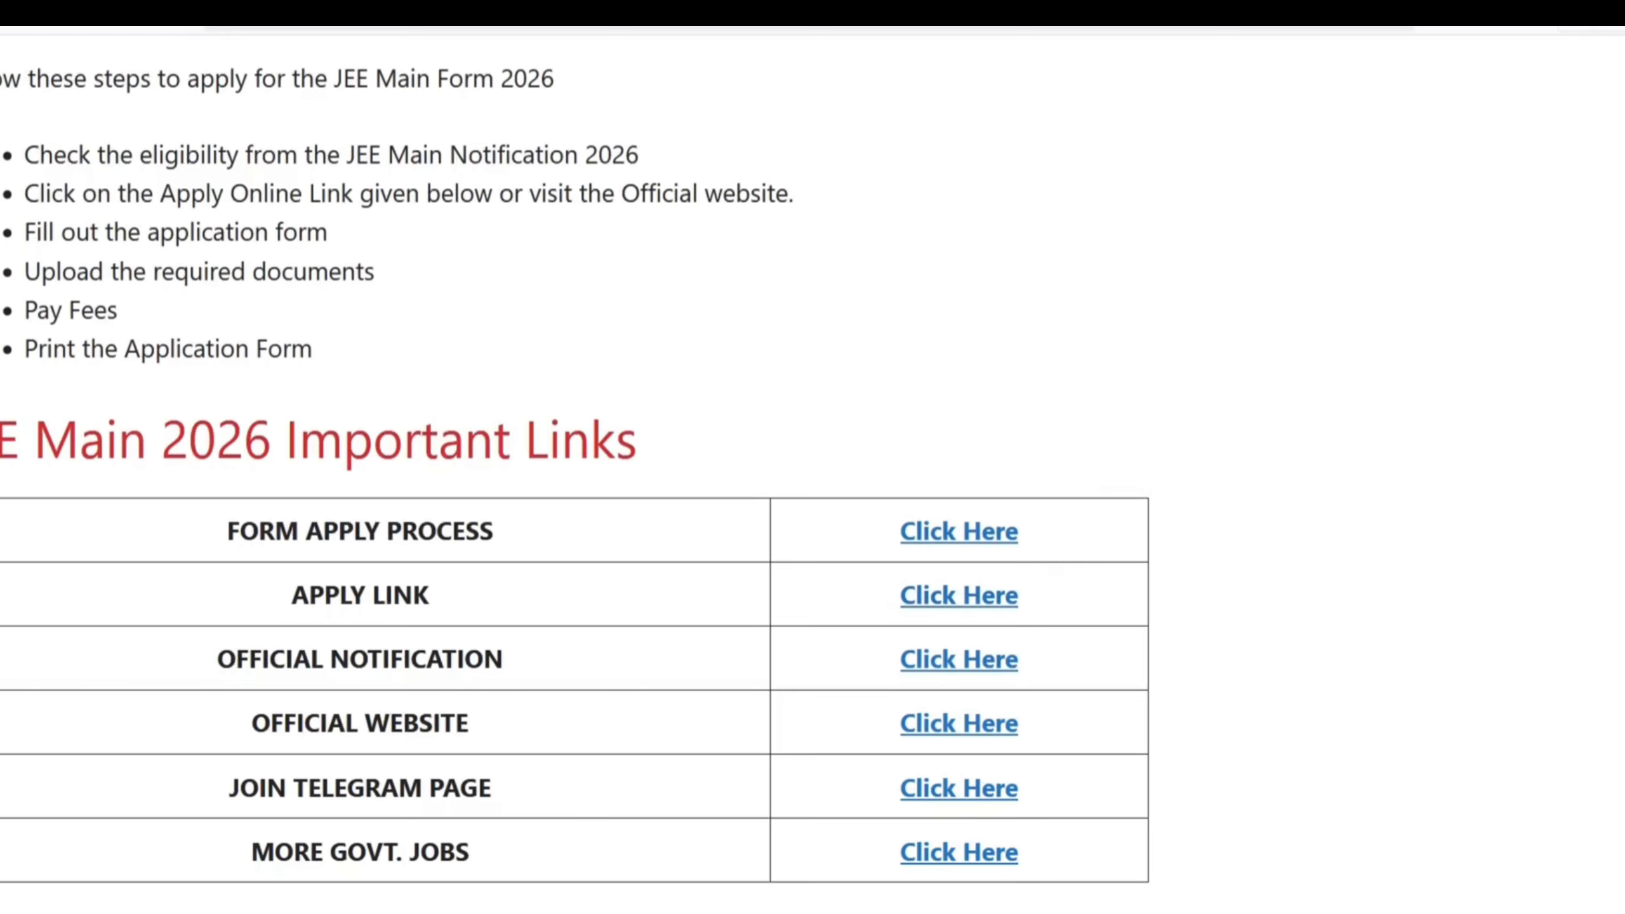
scroll(813, 473, up, 3)
scroll(575, 474, up, 15)
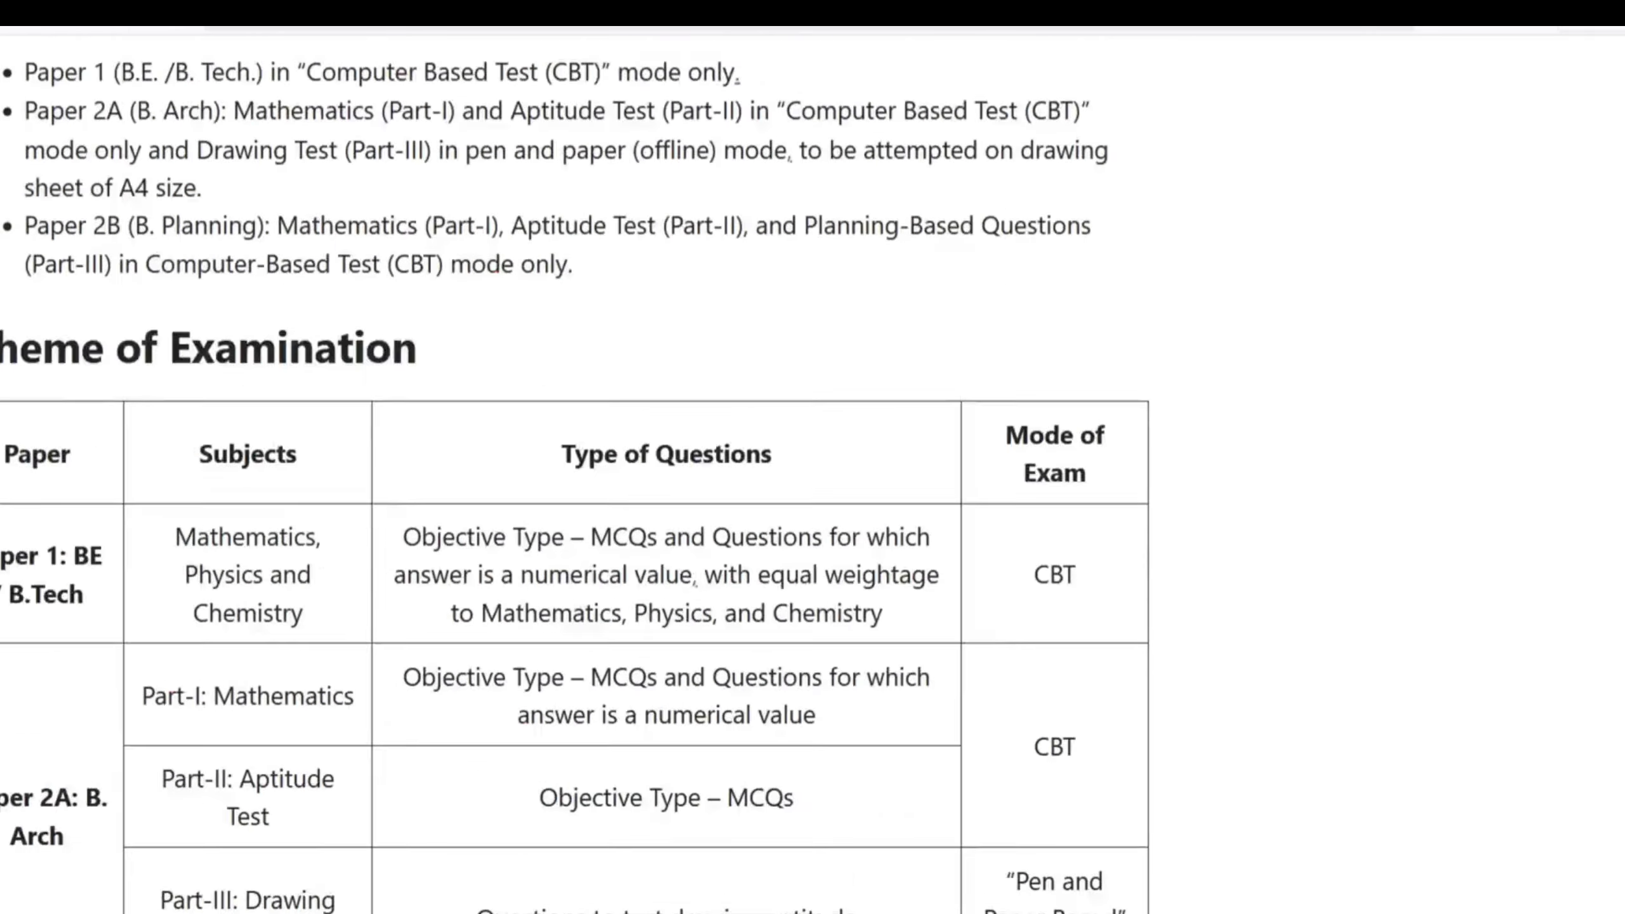
scroll(575, 473, up, 2)
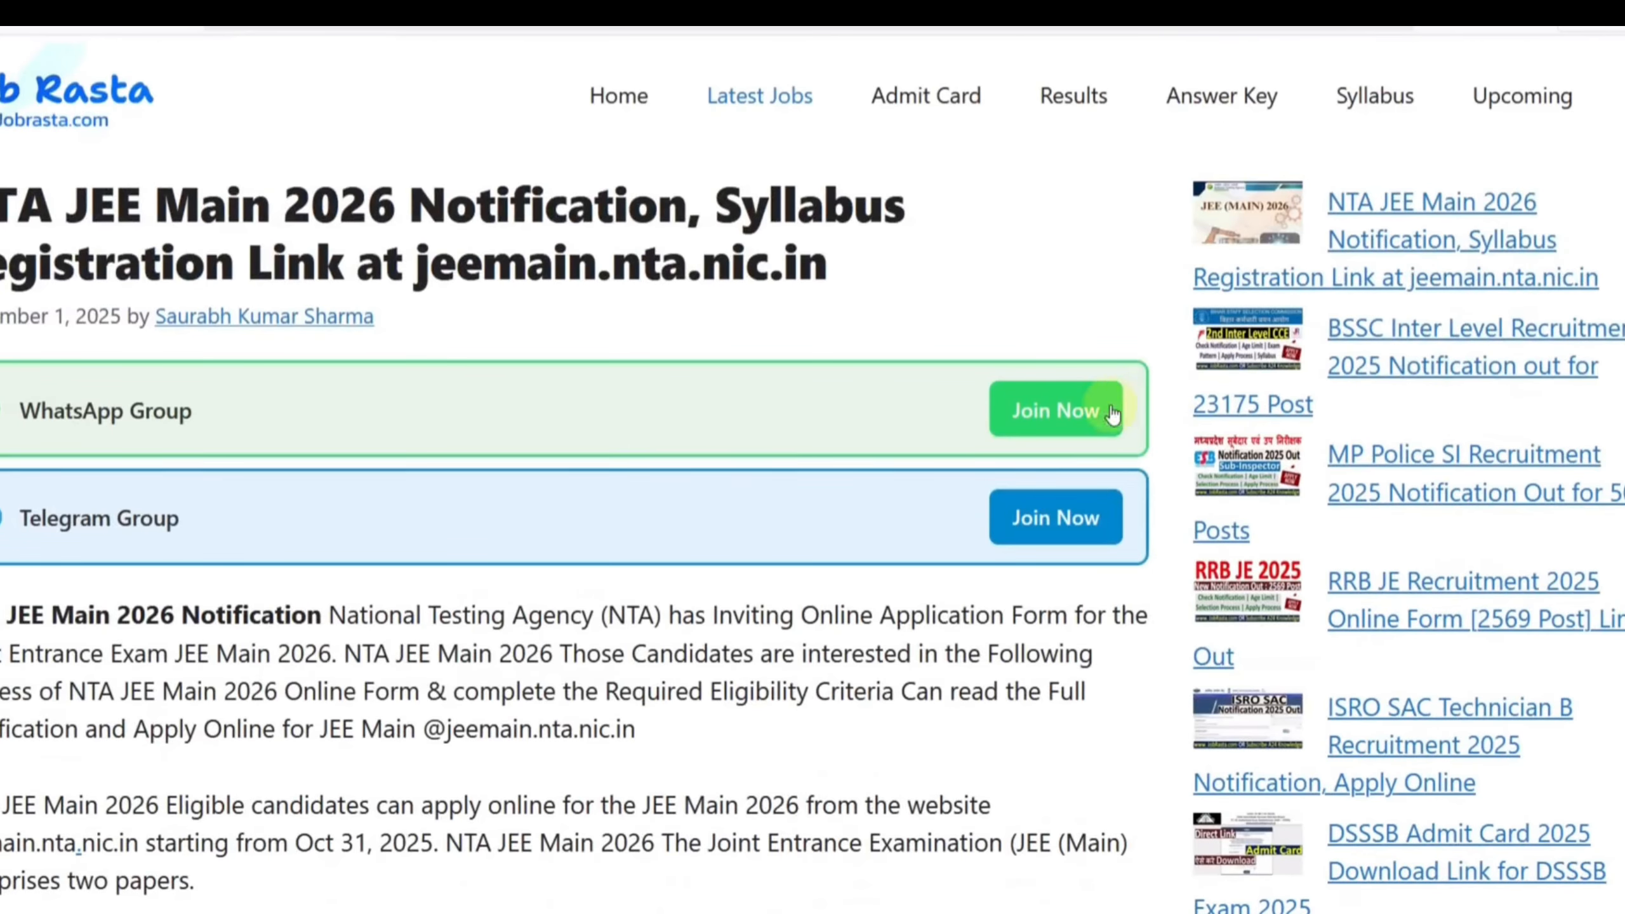